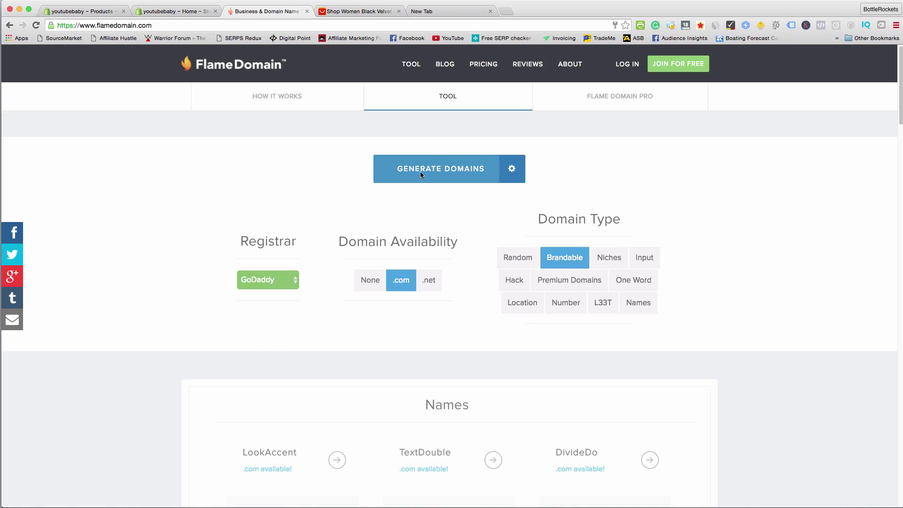
- Set the registrar to BlueHost, review the available brandable .com domain names and dismiss the sign-up form
left_click(289, 285)
left_click(280, 304)
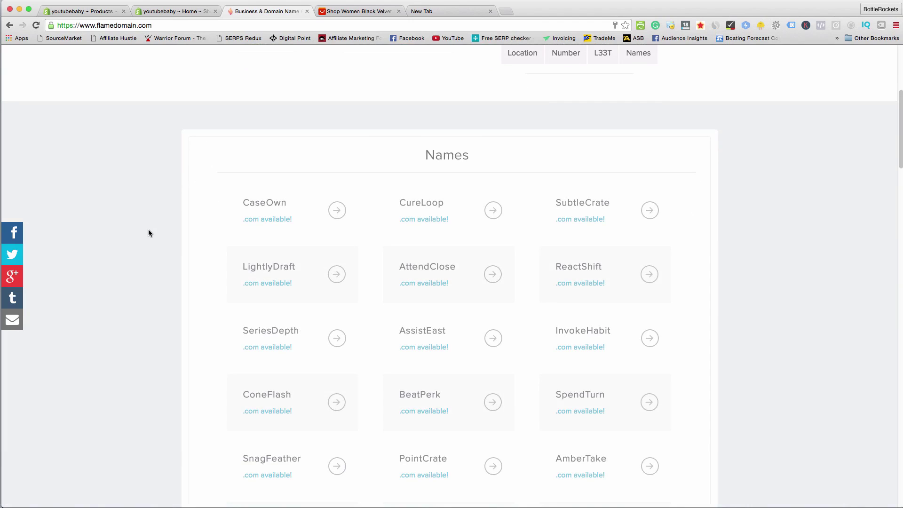
scroll(148, 231, "down", 3)
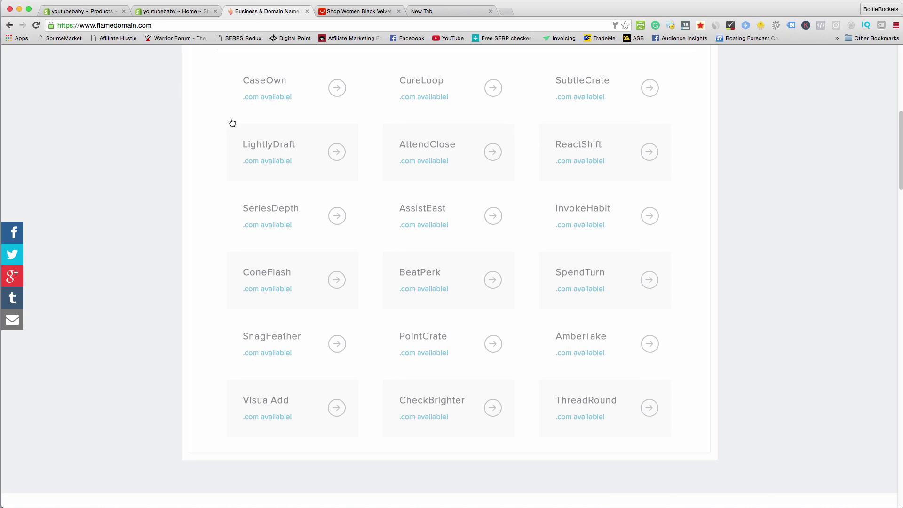
scroll(377, 184, "up", 3)
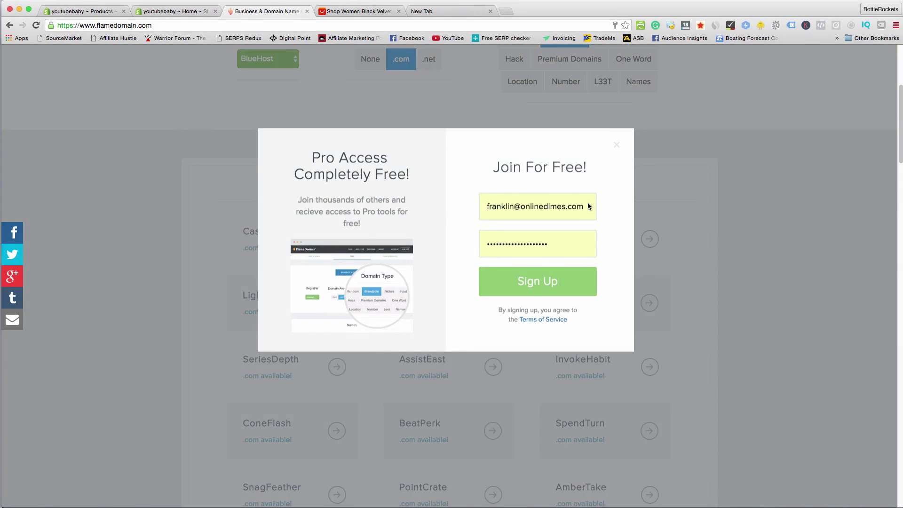
left_click(618, 145)
- Switch to the Shopify admin and look over the Home page's sales overview, setup advice, store bookmark address and recommended reading
left_click(167, 13)
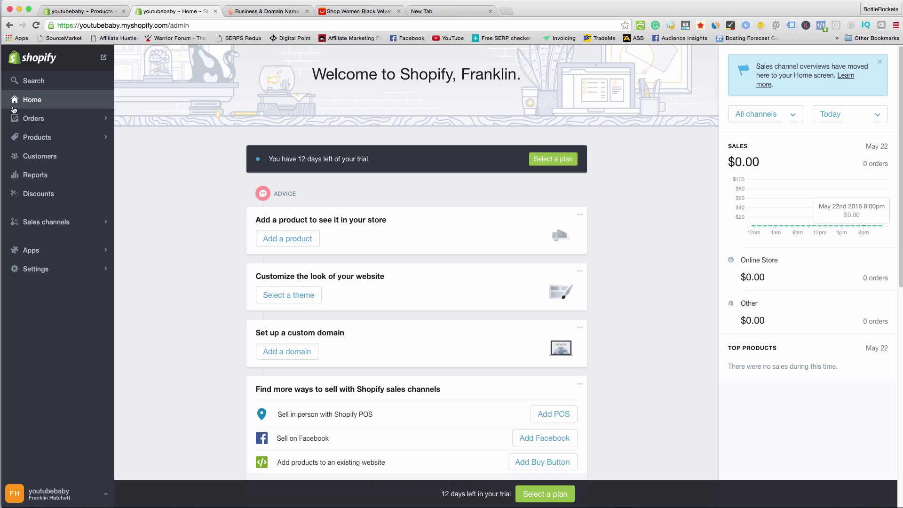
scroll(677, 185, "down", 7)
scroll(676, 185, "up", 7)
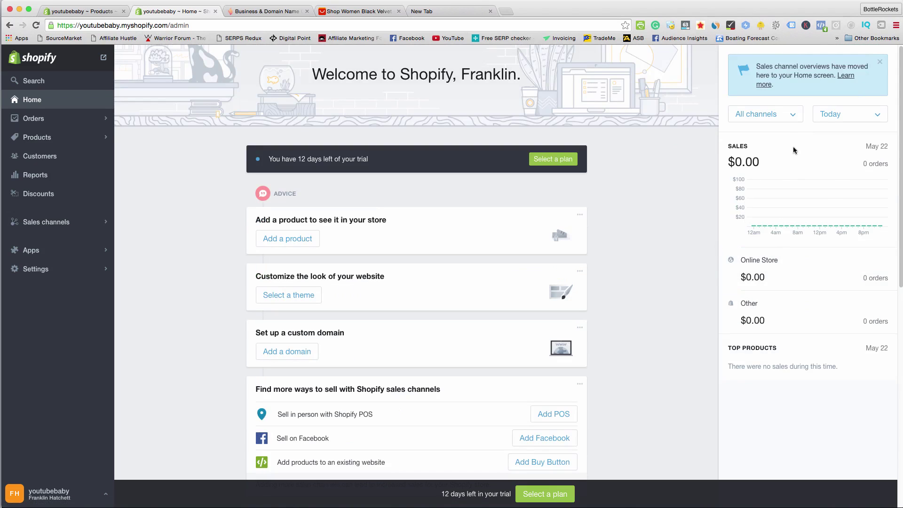
scroll(588, 197, "down", 6)
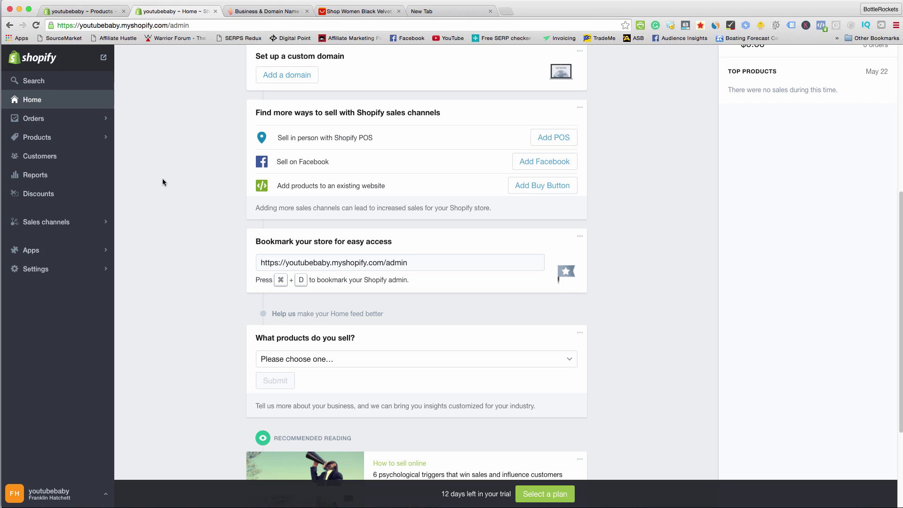
scroll(162, 182, "down", 2)
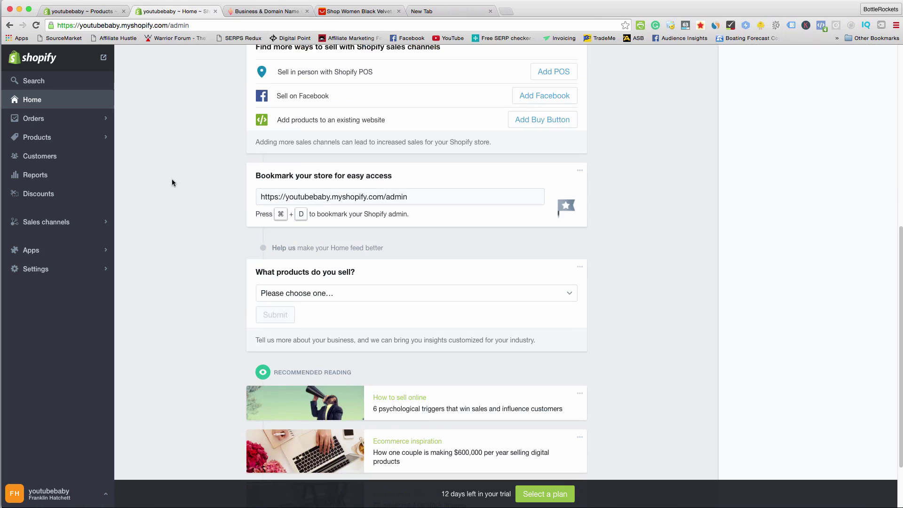
left_click(365, 197)
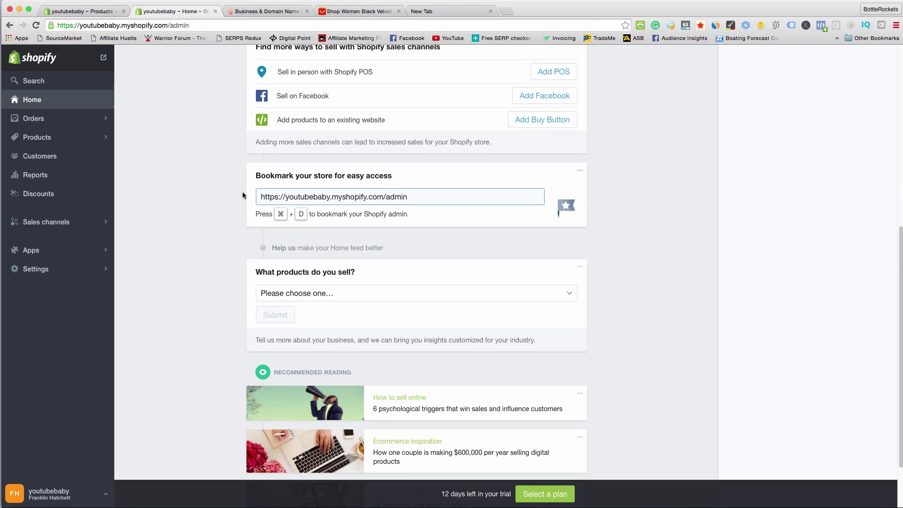
scroll(224, 188, "down", 2)
scroll(219, 187, "up", 5)
scroll(218, 189, "up", 4)
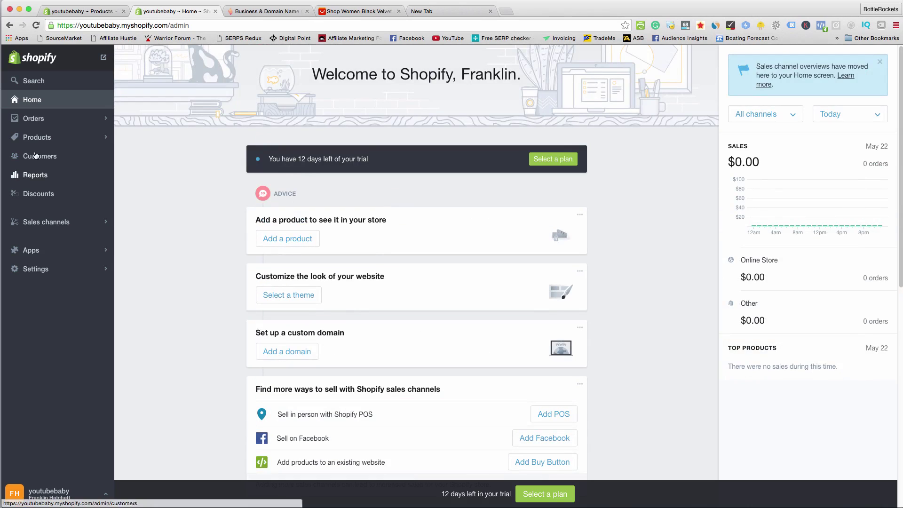
- Open the Online Store sales channel's themes and visit the Shopify Theme Store
left_click(52, 226)
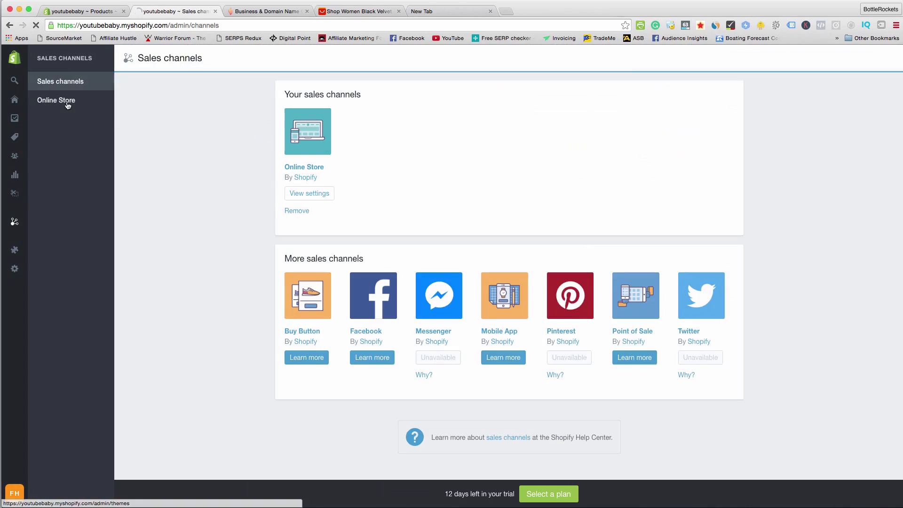
left_click(65, 103)
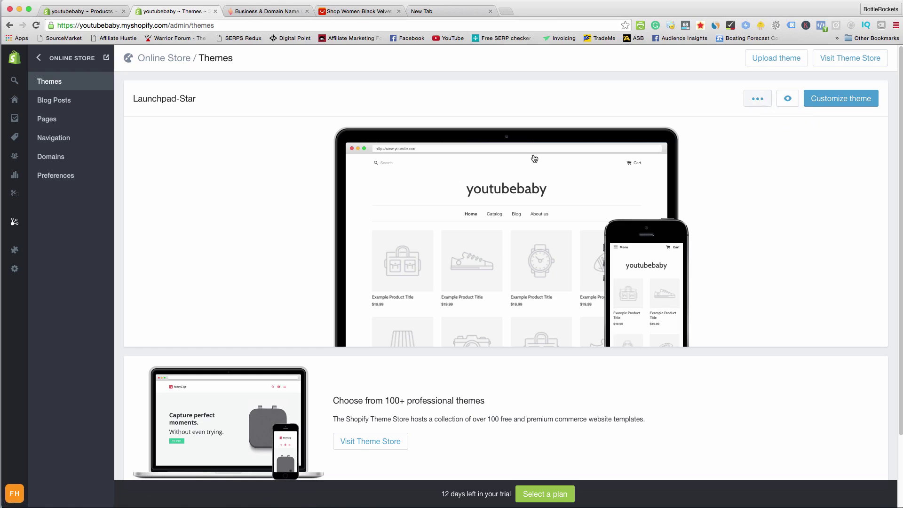
left_click(757, 98)
left_click(303, 294)
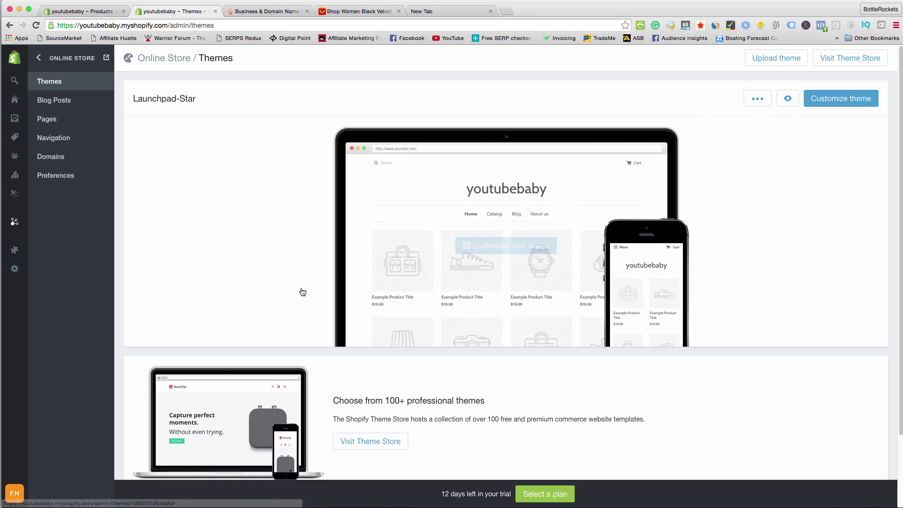
left_click(372, 441)
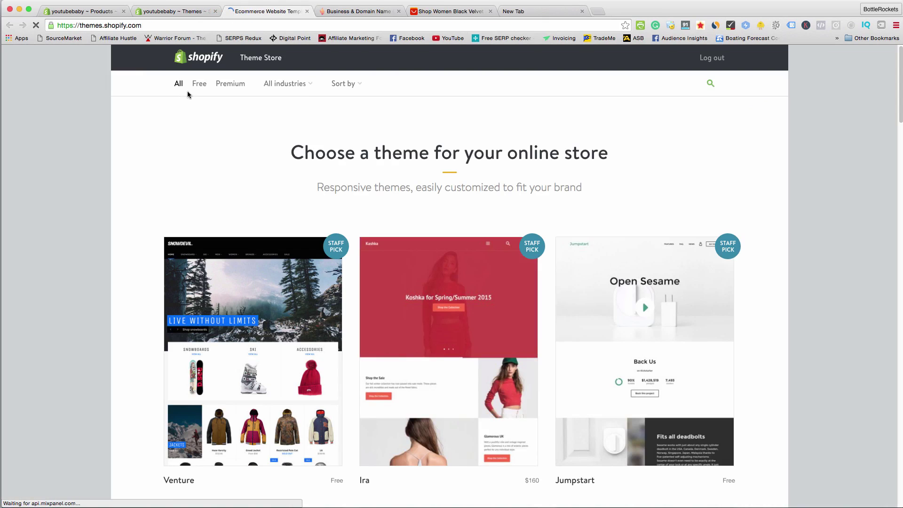
- Filter the Theme Store to free themes and browse the whole list
scroll(136, 159, "down", 10)
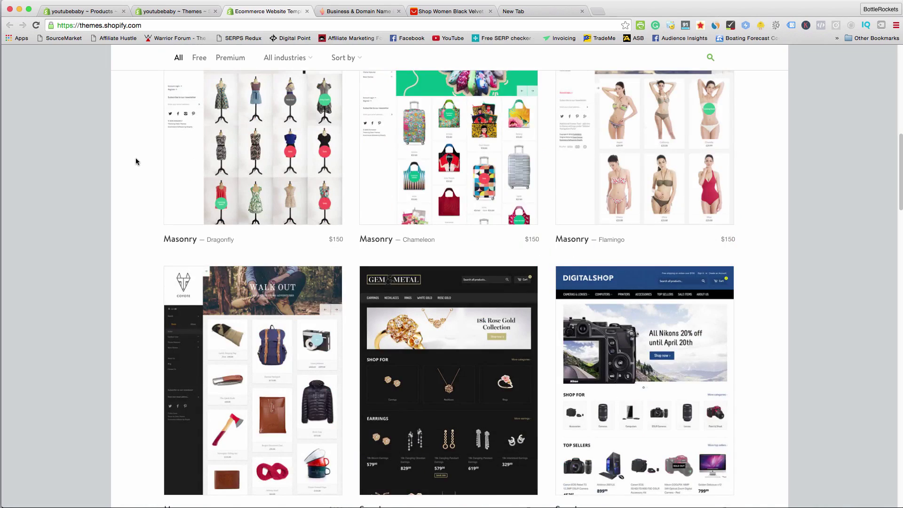
scroll(135, 161, "up", 10)
left_click(200, 83)
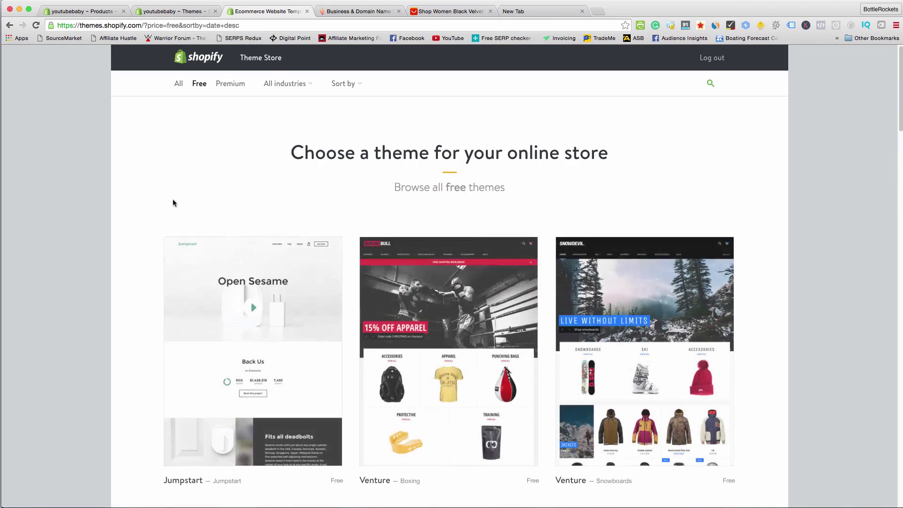
scroll(163, 202, "down", 4)
scroll(149, 203, "down", 6)
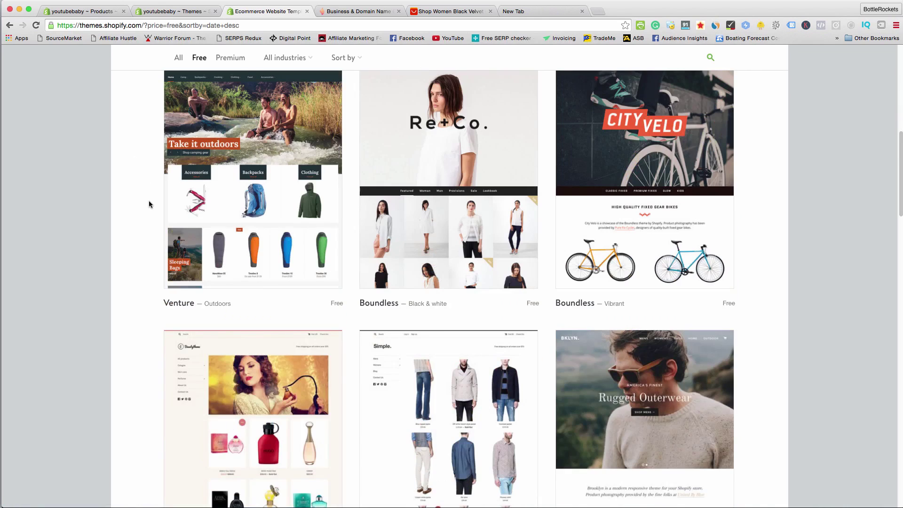
scroll(149, 201, "down", 6)
scroll(149, 200, "down", 7)
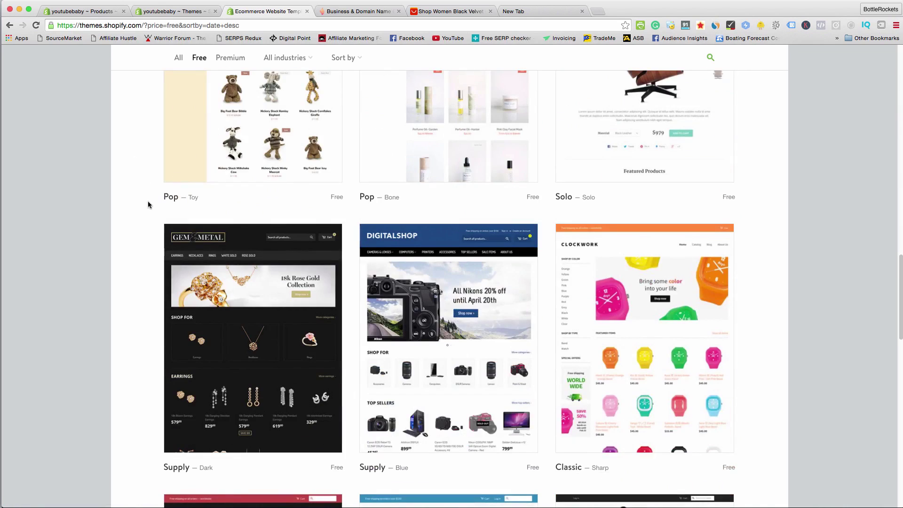
scroll(148, 201, "down", 5)
scroll(146, 203, "down", 8)
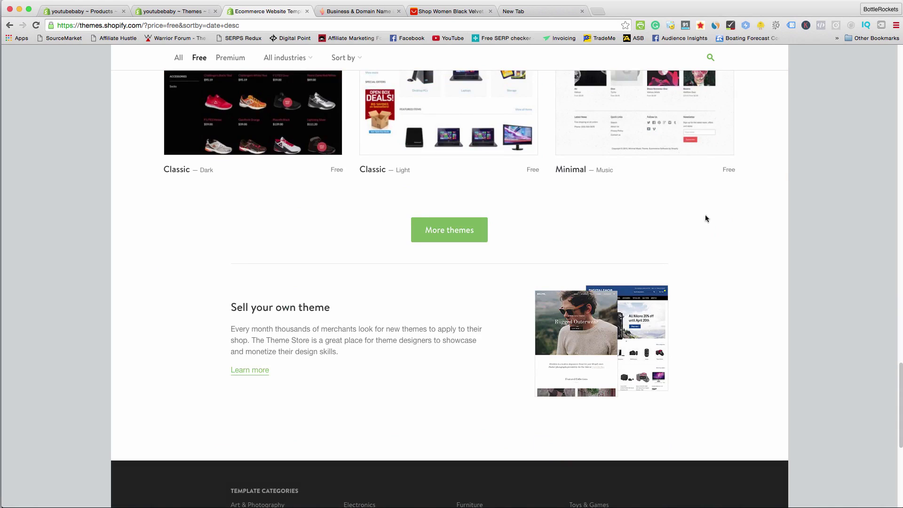
- Install the free Minimal theme in the Music style, publish it as the shop's theme and go to the theme manager
scroll(487, 186, "up", 7)
scroll(644, 348, "down", 1)
left_click(659, 360)
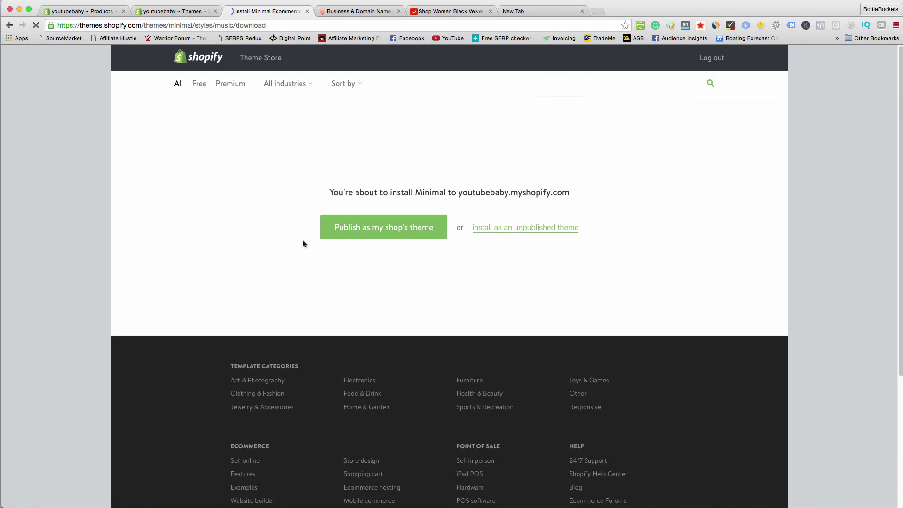
left_click(329, 238)
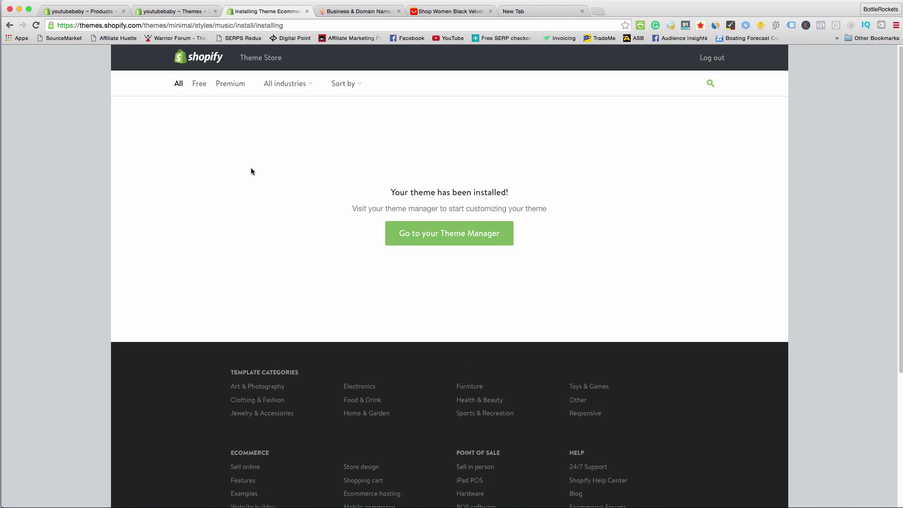
left_click(425, 243)
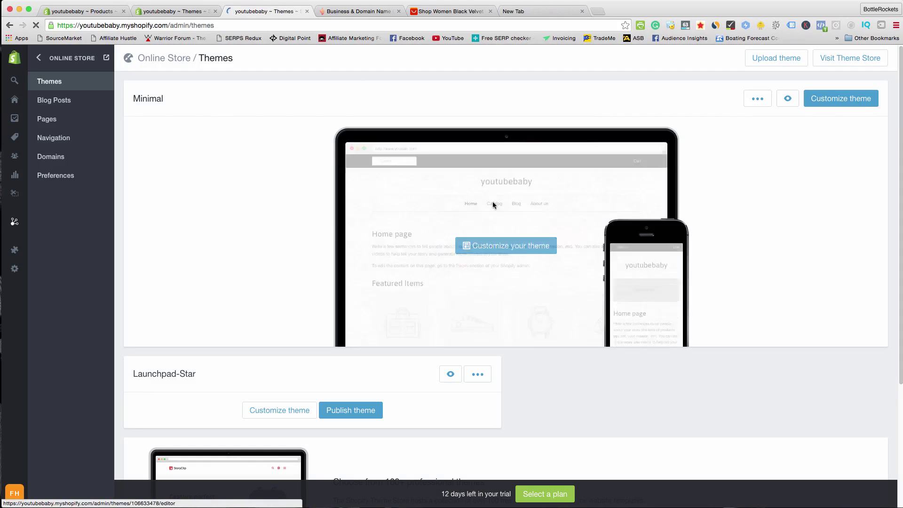
- Open the Minimal theme for customization and look over its home page preview from header to footer
scroll(635, 165, "down", 2)
scroll(635, 165, "up", 2)
left_click(841, 98)
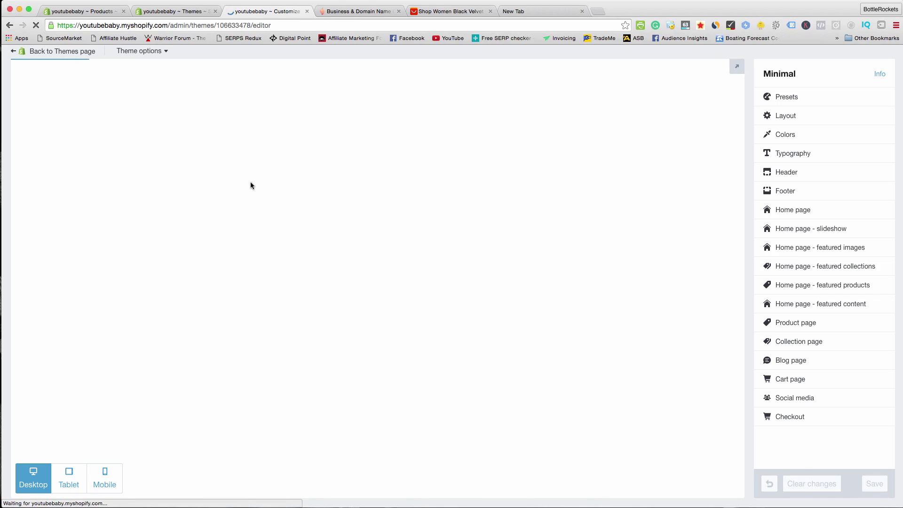
scroll(252, 186, "down", 10)
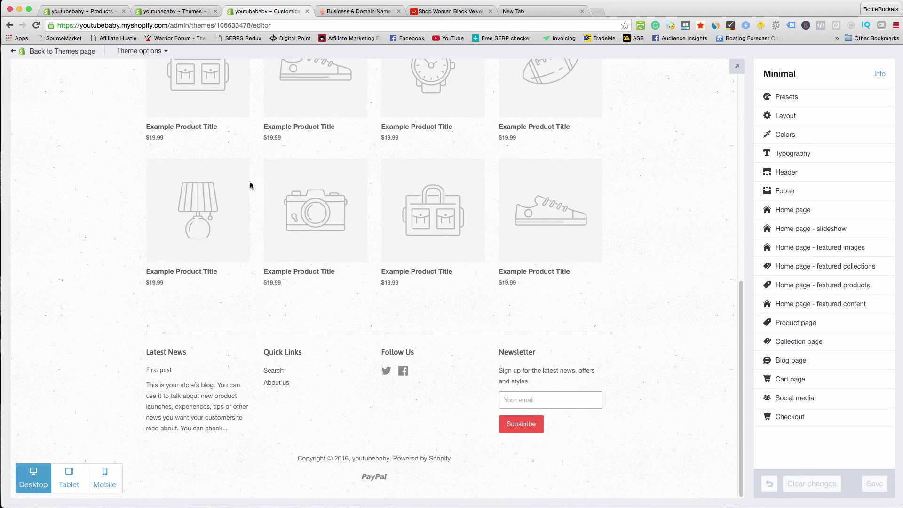
scroll(192, 212, "up", 15)
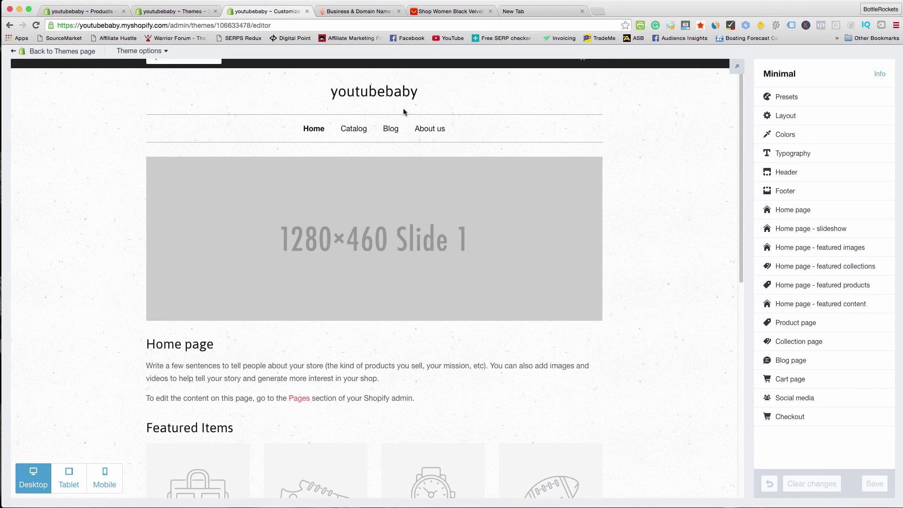
scroll(359, 130, "up", 1)
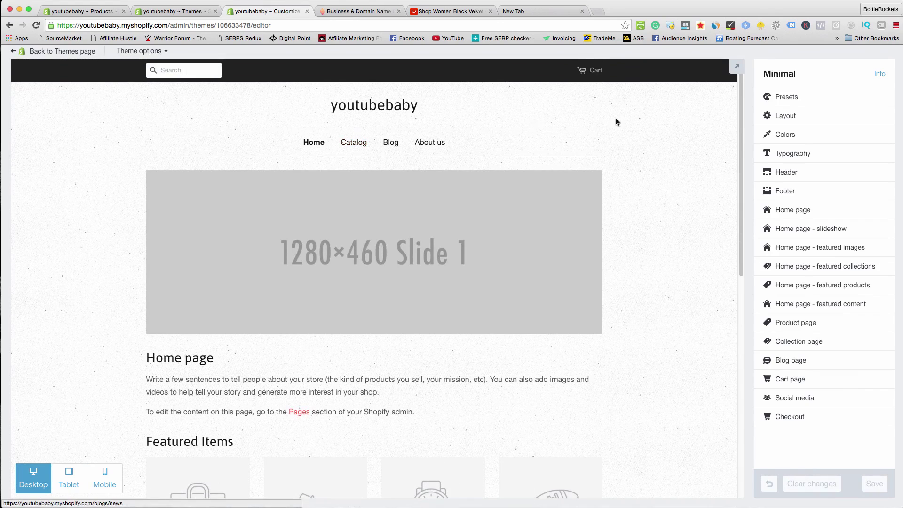
- Open tripcloth.com in a new tab and view its hoodies collection as an example store
left_click(596, 11)
type("tripcloth.com")
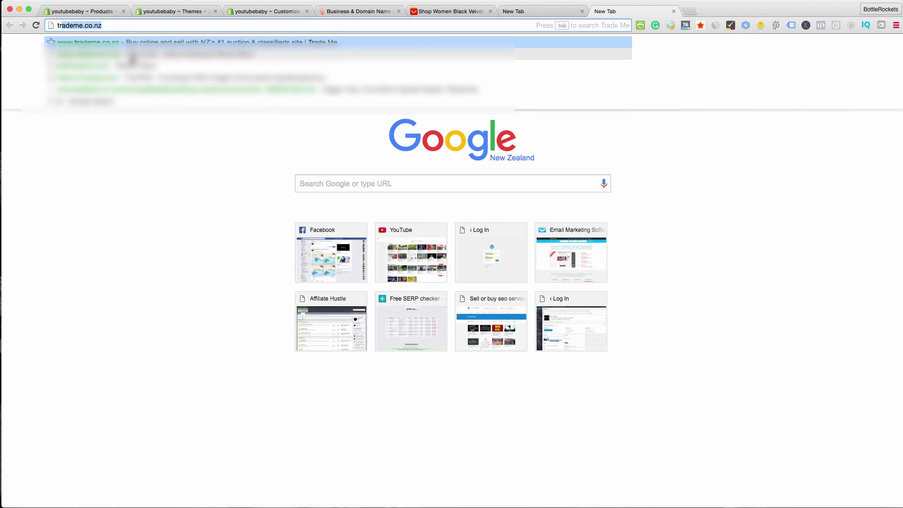
key("Return")
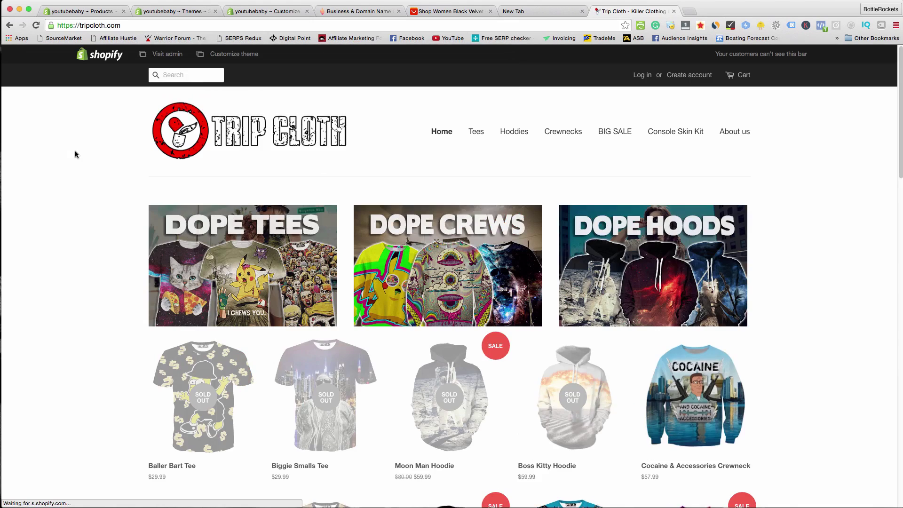
scroll(329, 218, "down", 5)
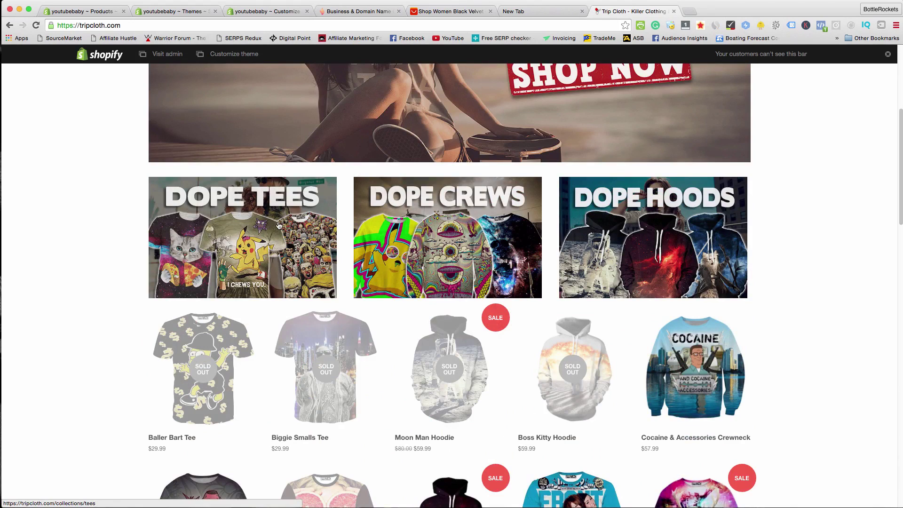
left_click(653, 232)
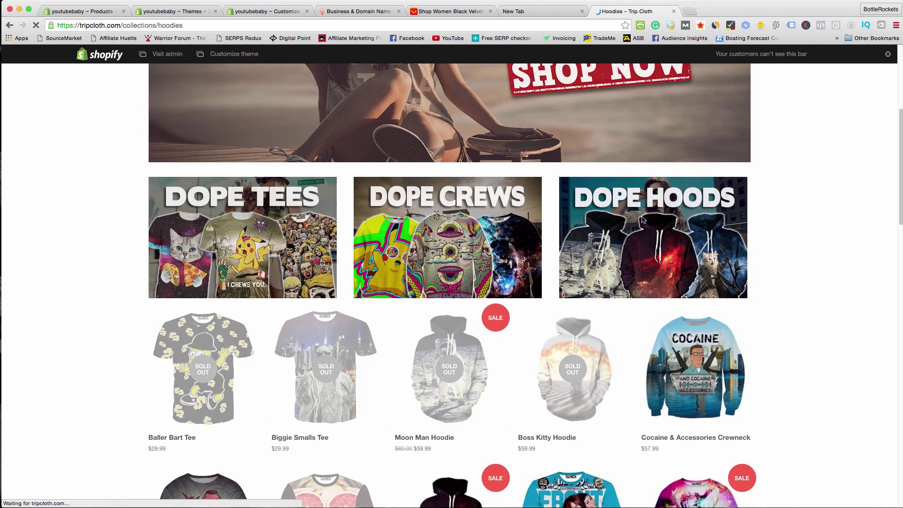
scroll(272, 275, "down", 6)
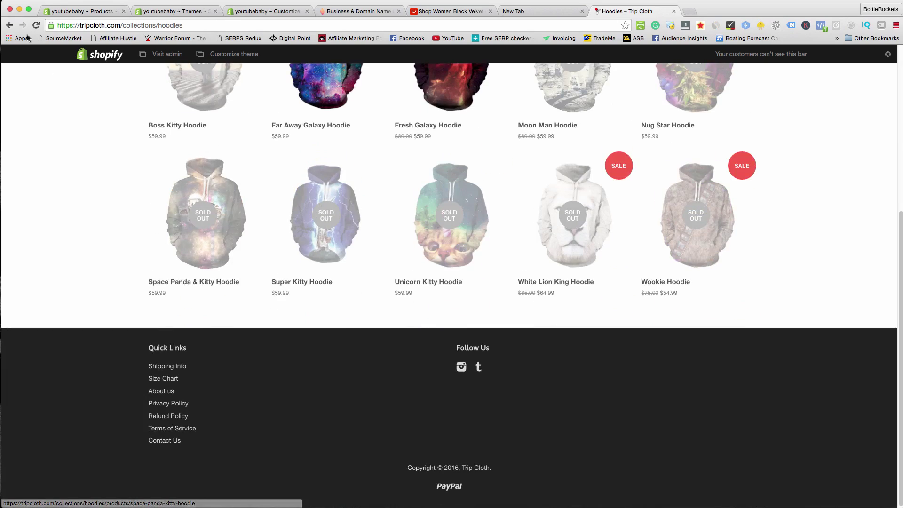
- Return to the Trip Cloth home page and examine its main banner, collection images, product grid and sale banner
left_click(12, 28)
scroll(318, 262, "up", 10)
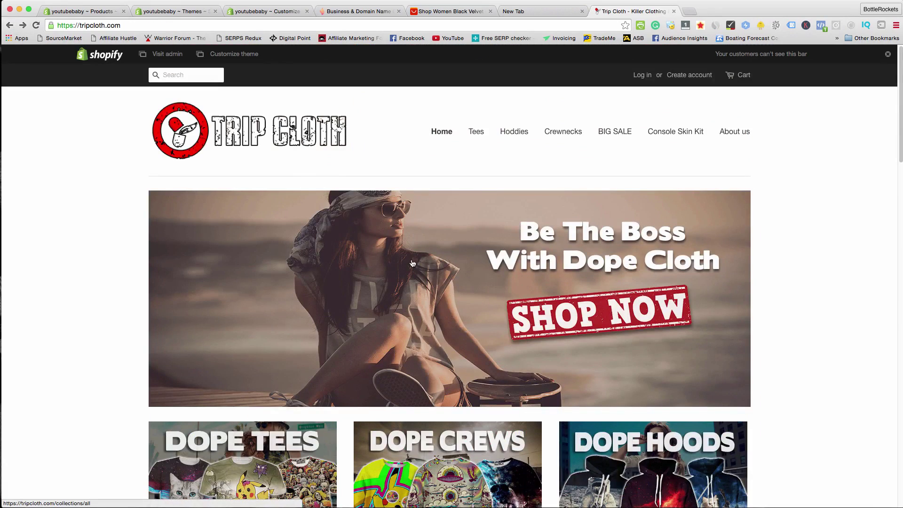
scroll(413, 263, "down", 4)
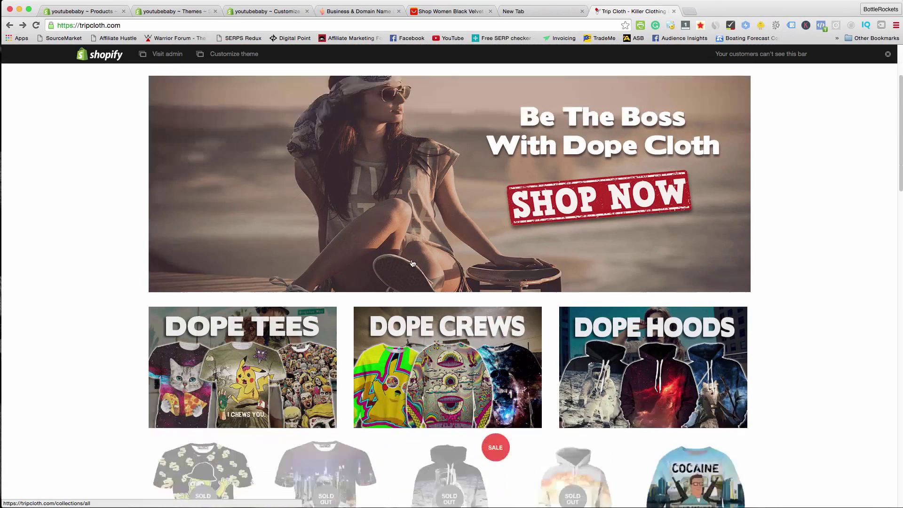
scroll(340, 255, "up", 4)
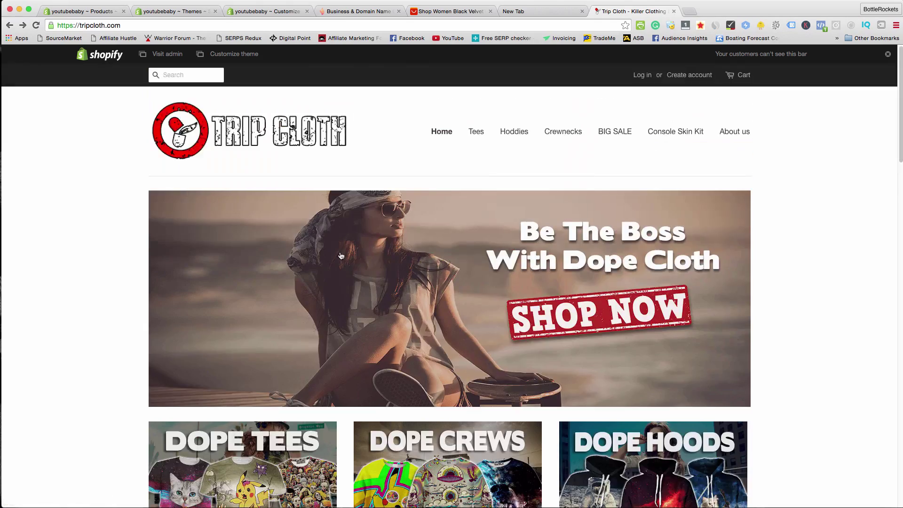
scroll(340, 255, "down", 17)
scroll(341, 255, "down", 8)
scroll(341, 255, "up", 7)
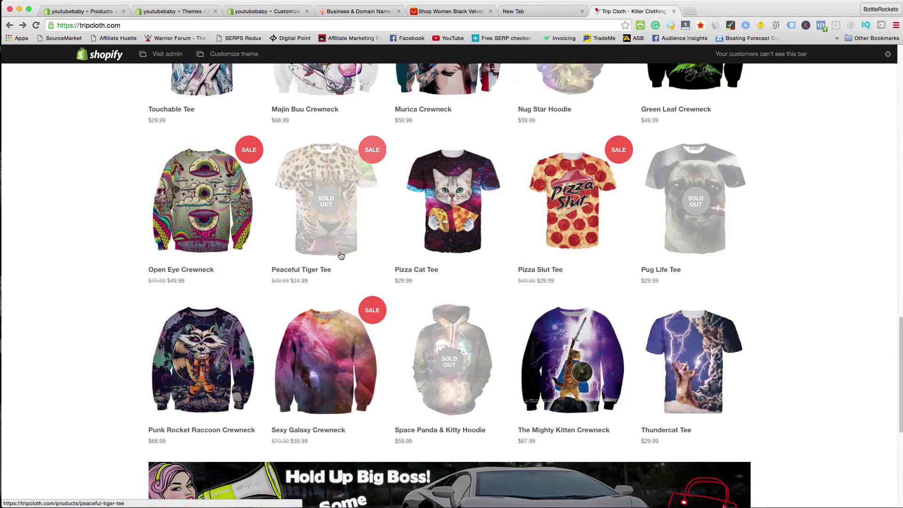
scroll(341, 255, "down", 4)
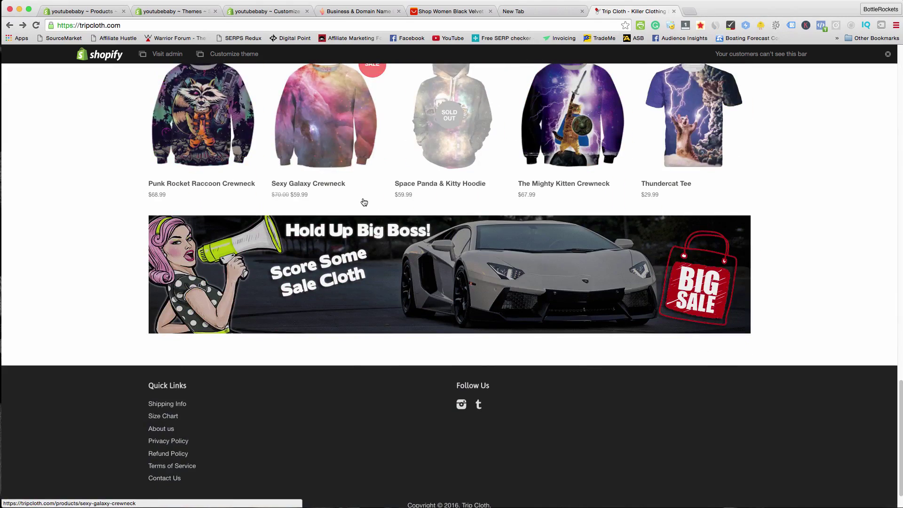
- Review Trip Cloth's sale and sold-out badges, collection images, navigation and banner once more, and close the example store's tab
scroll(365, 203, "up", 5)
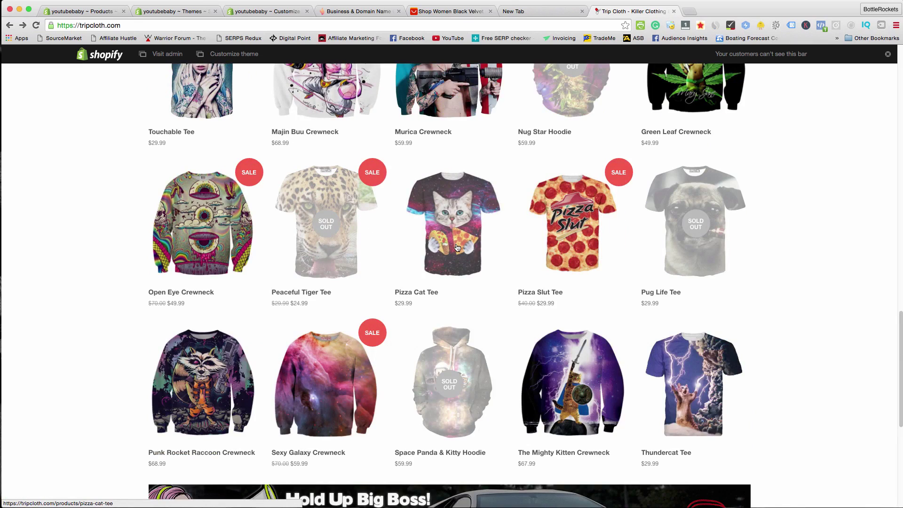
scroll(456, 248, "up", 1)
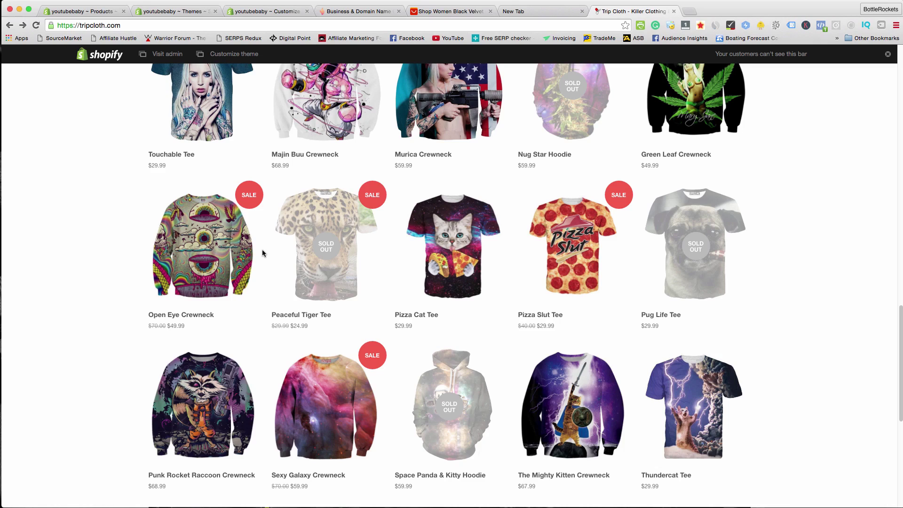
scroll(262, 254, "down", 4)
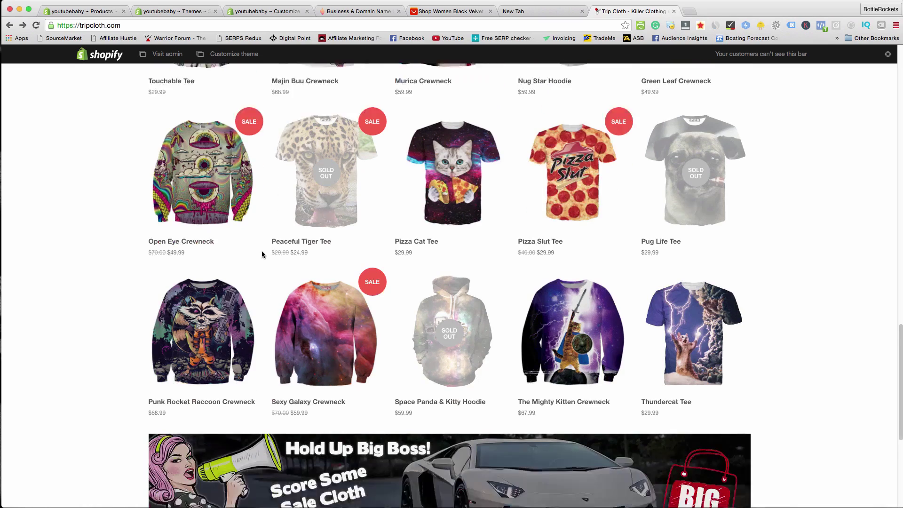
scroll(334, 368, "up", 6)
scroll(333, 368, "up", 5)
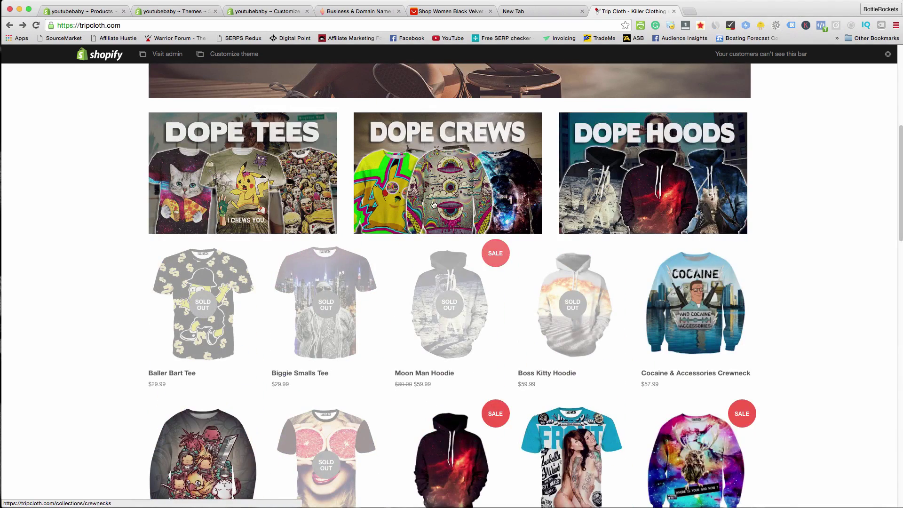
scroll(435, 206, "up", 3)
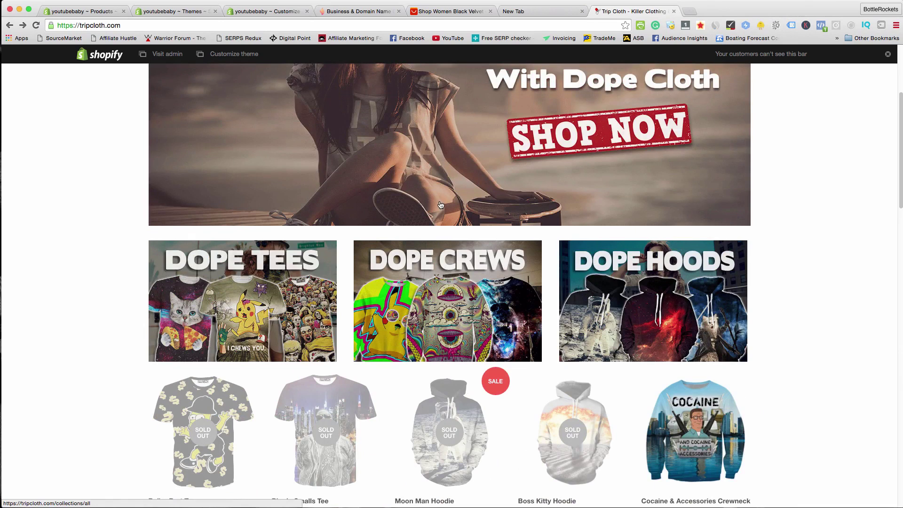
scroll(439, 205, "down", 4)
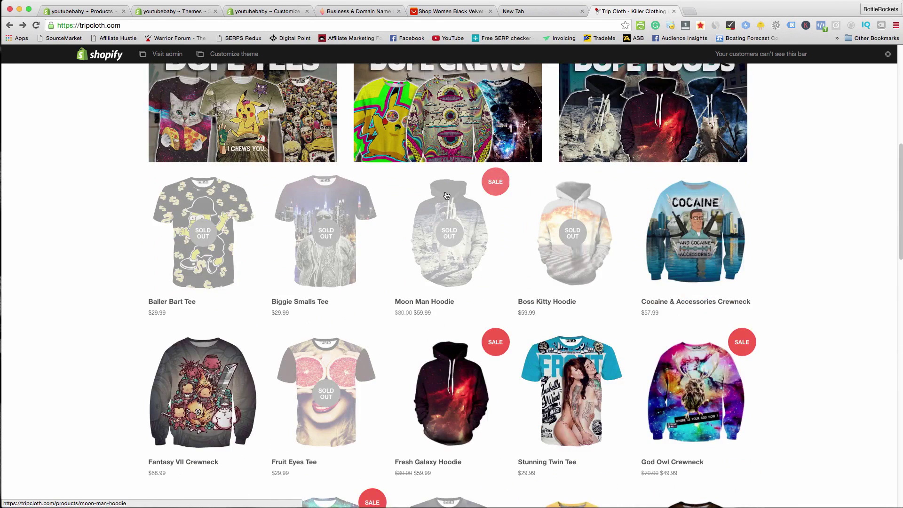
scroll(440, 197, "up", 4)
scroll(442, 194, "up", 4)
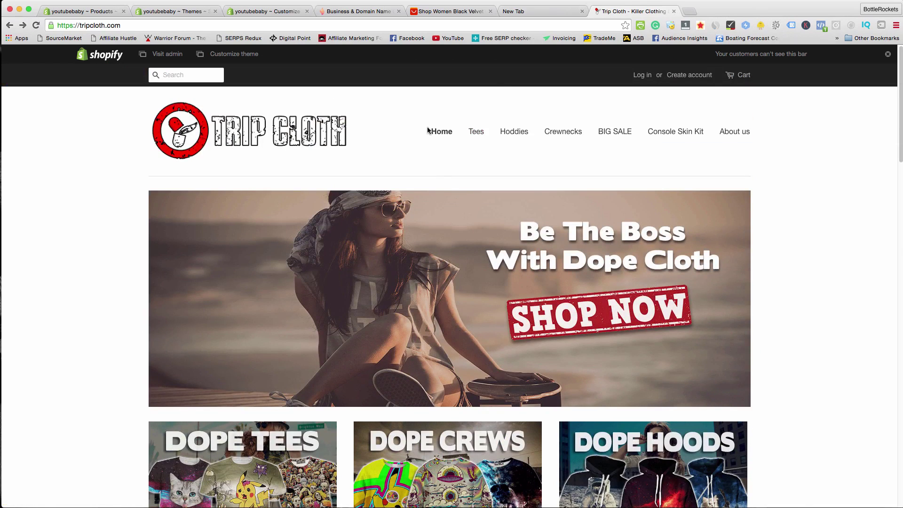
scroll(428, 130, "down", 2)
scroll(428, 130, "up", 2)
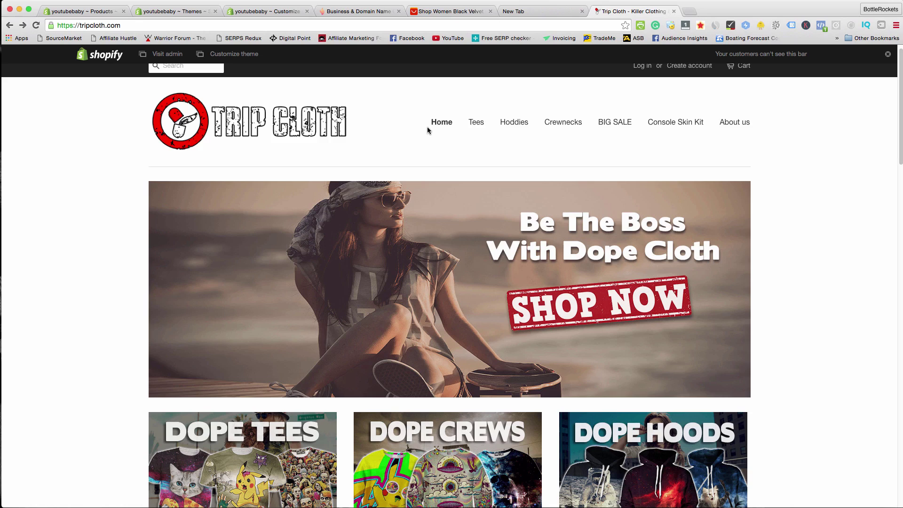
scroll(370, 251, "down", 4)
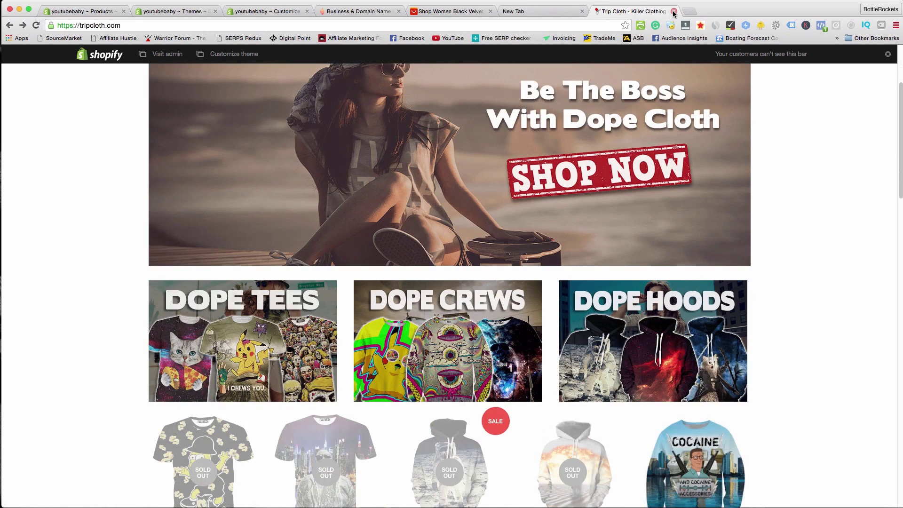
scroll(274, 297, "down", 2)
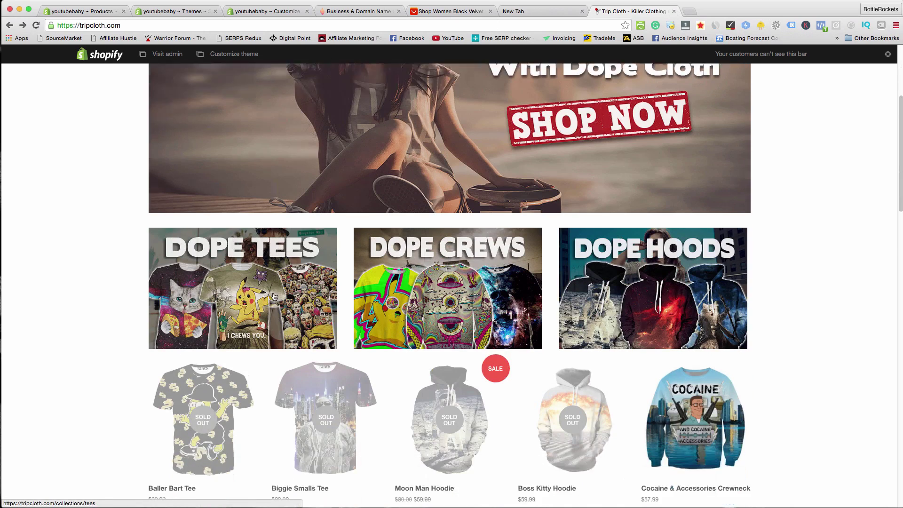
scroll(274, 296, "down", 3)
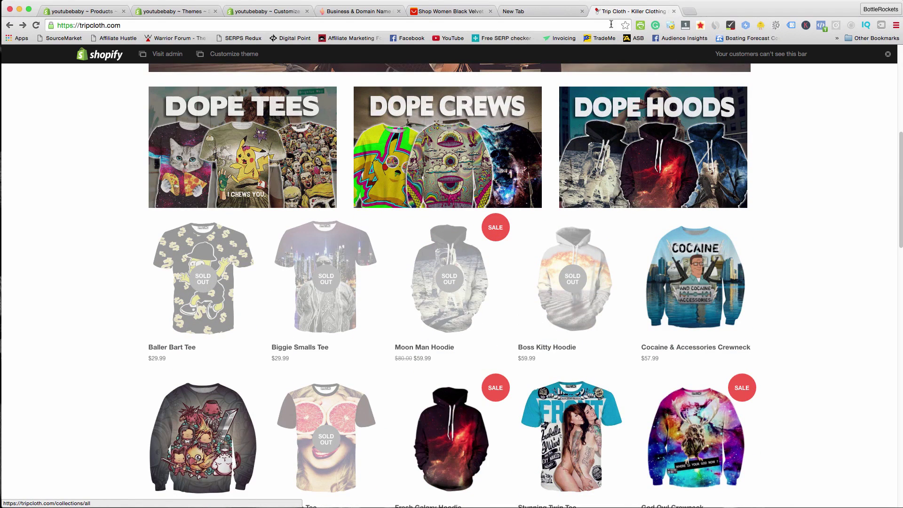
left_click(674, 11)
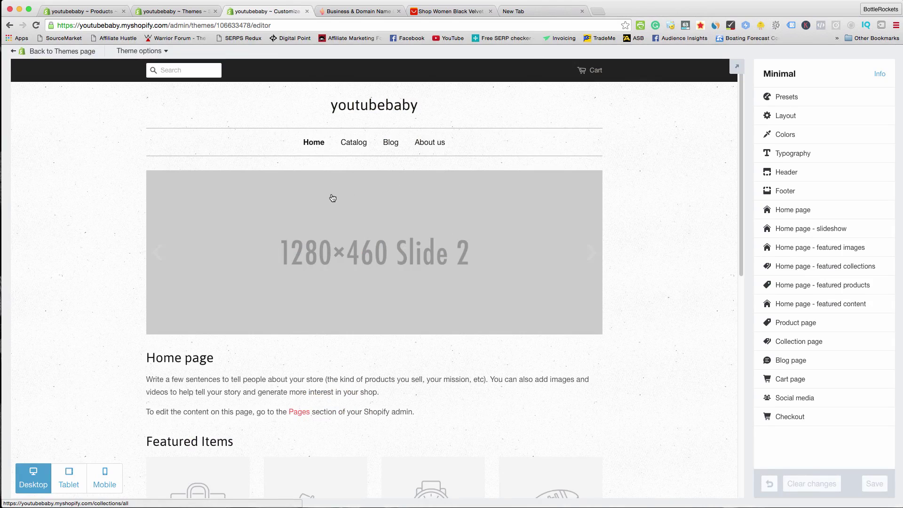
- Set Section 1 of the Minimal theme's home page to None and check the page preview
scroll(350, 197, "down", 1)
scroll(349, 209, "down", 3)
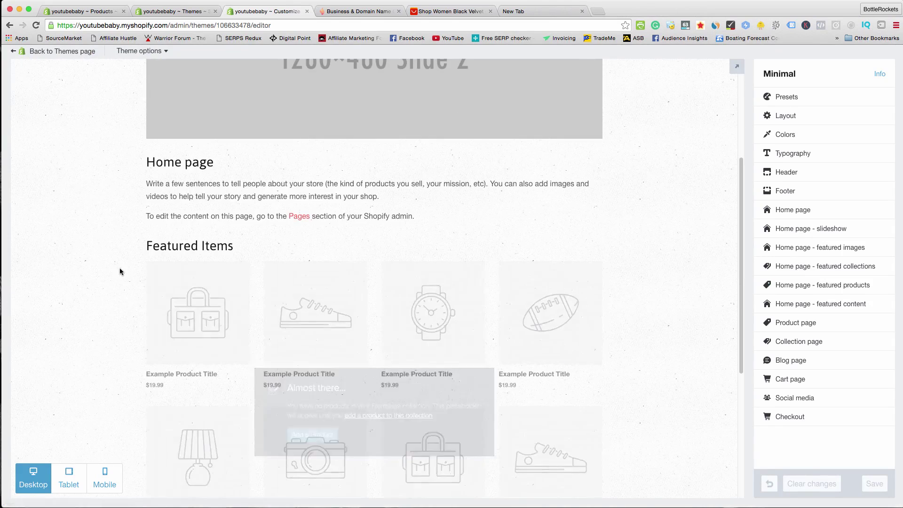
scroll(120, 270, "up", 4)
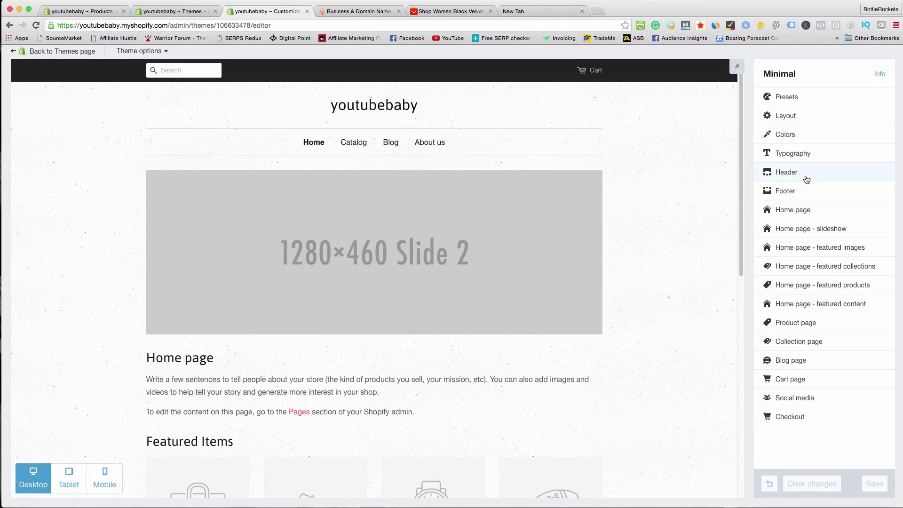
left_click(805, 210)
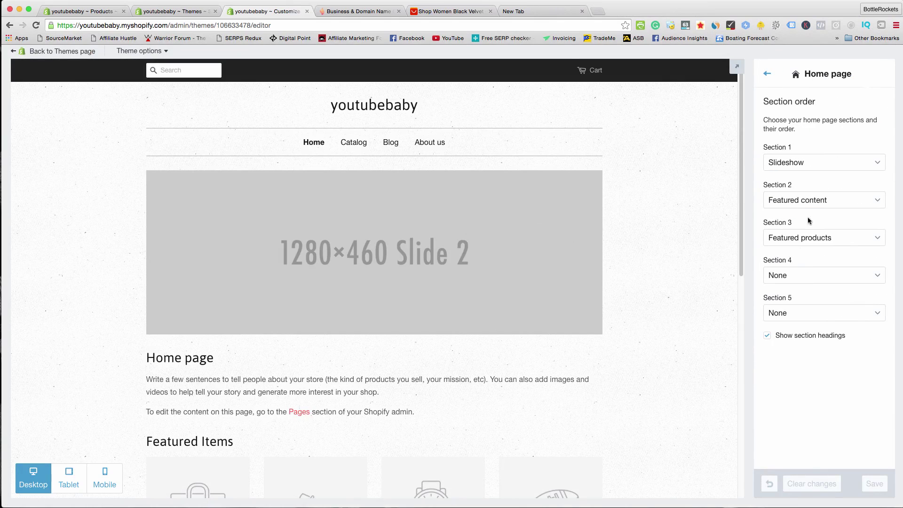
left_click(816, 163)
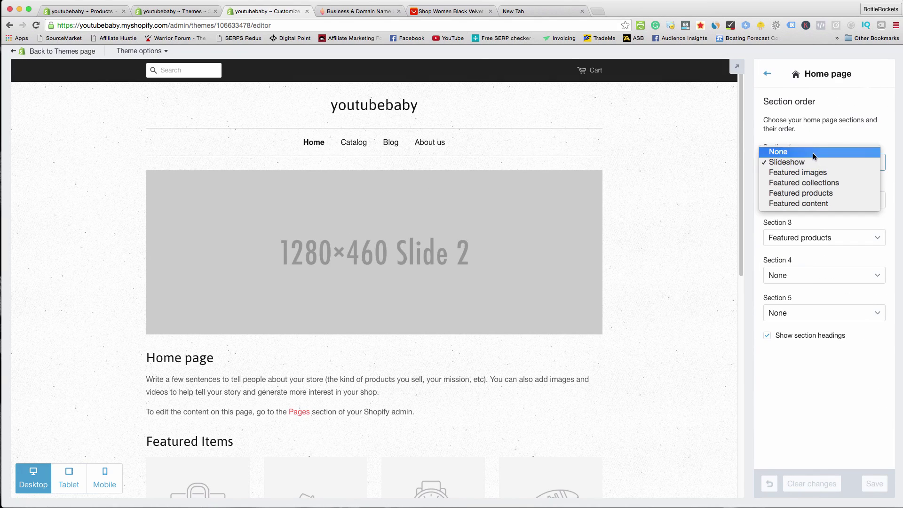
left_click(816, 152)
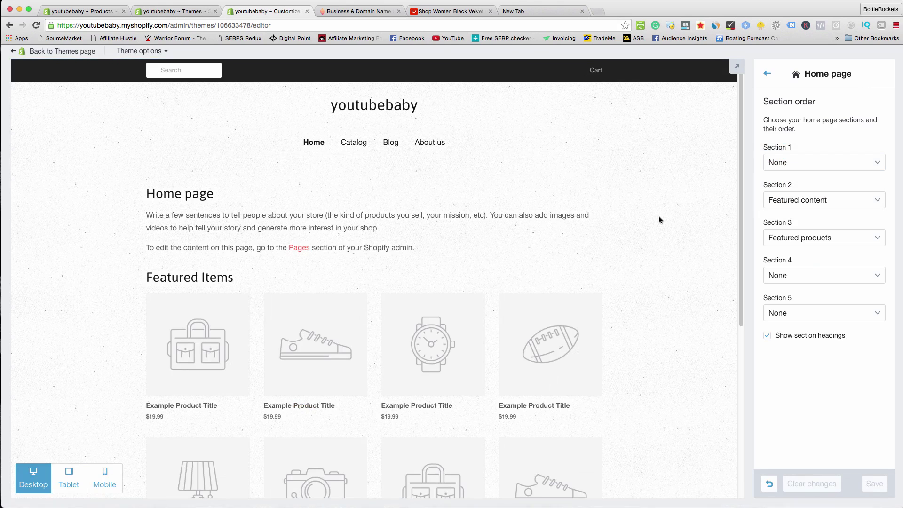
mouse_move(344, 316)
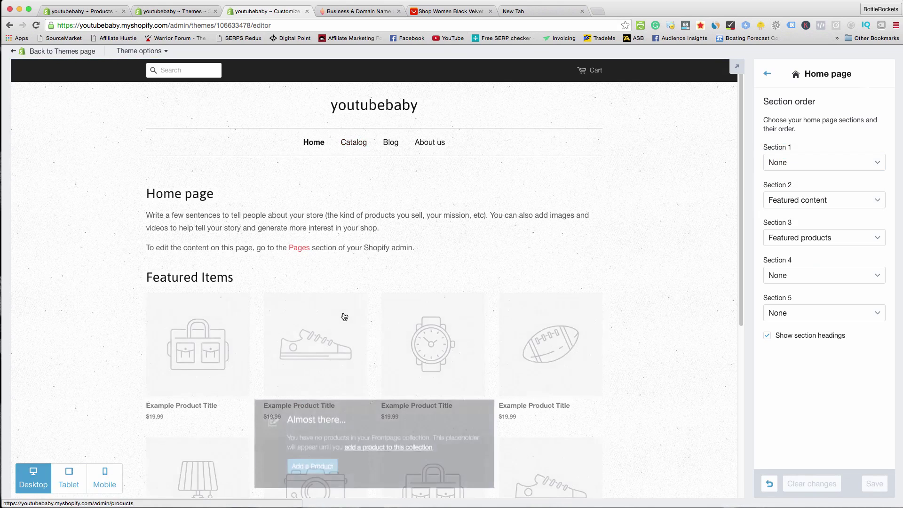
scroll(344, 317, "down", 10)
scroll(306, 337, "up", 15)
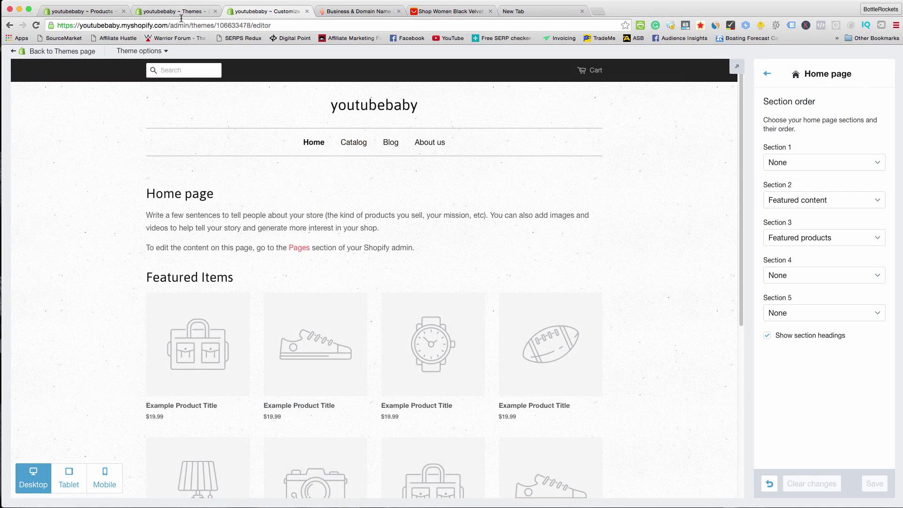
- Start a new product collection in the shop admin and title it Sale
left_click(181, 12)
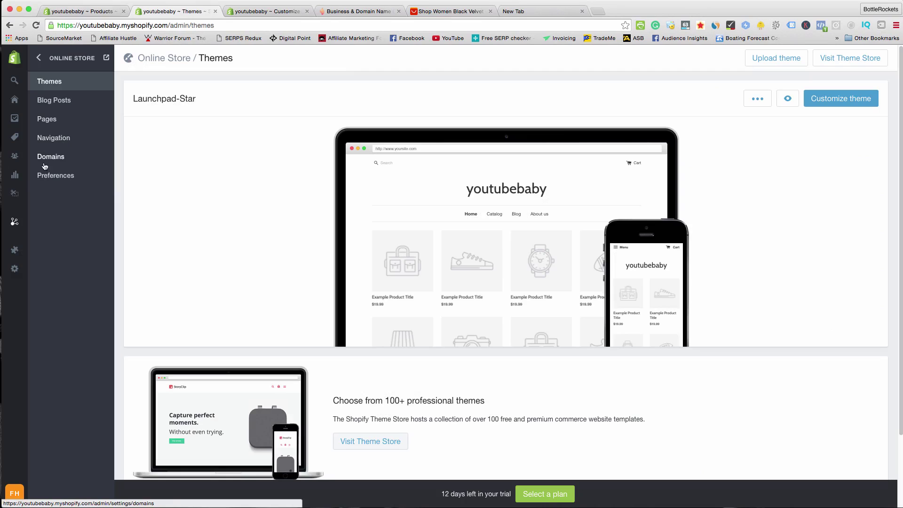
mouse_move(15, 97)
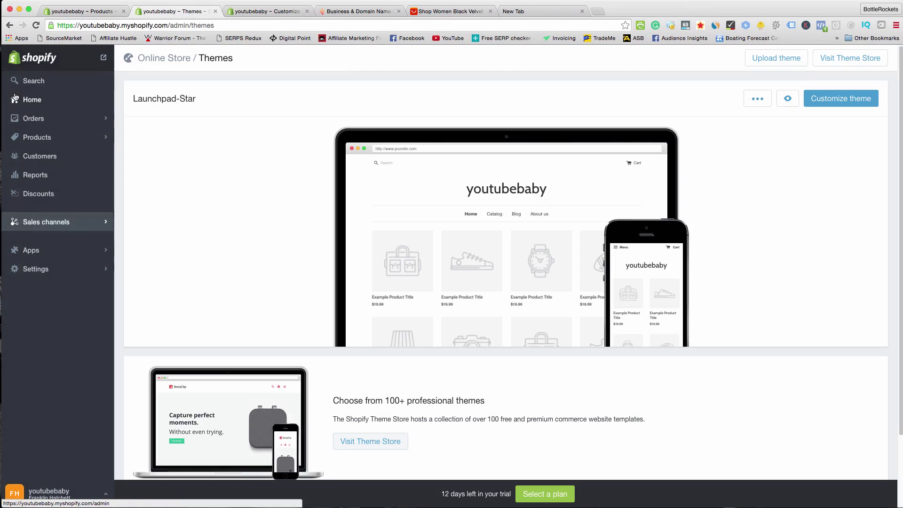
left_click(33, 137)
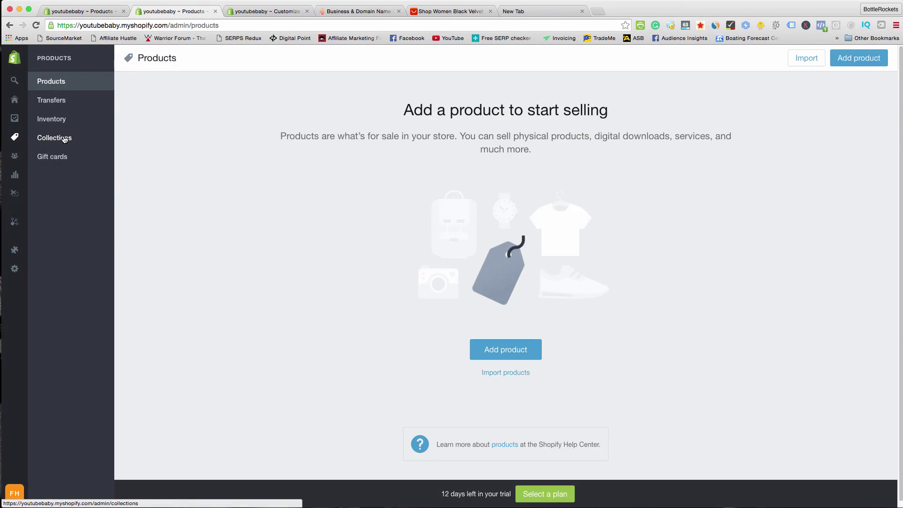
left_click(64, 138)
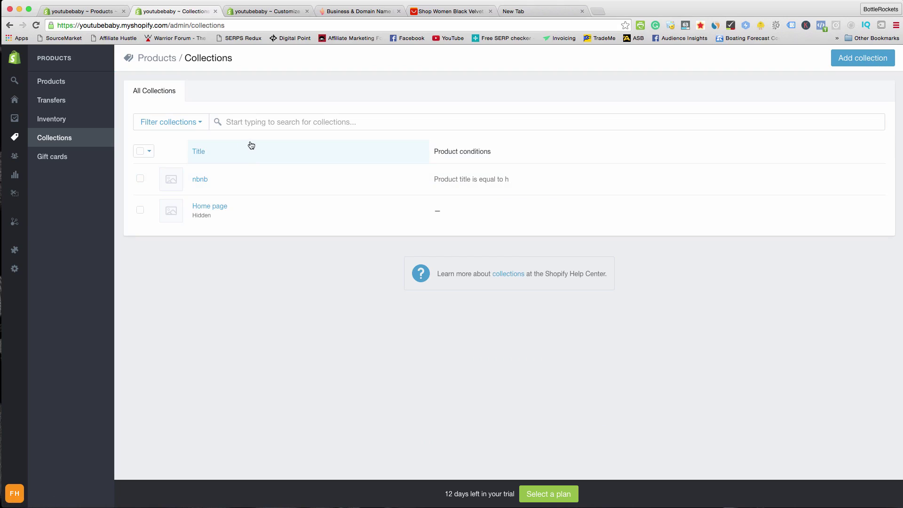
left_click(846, 62)
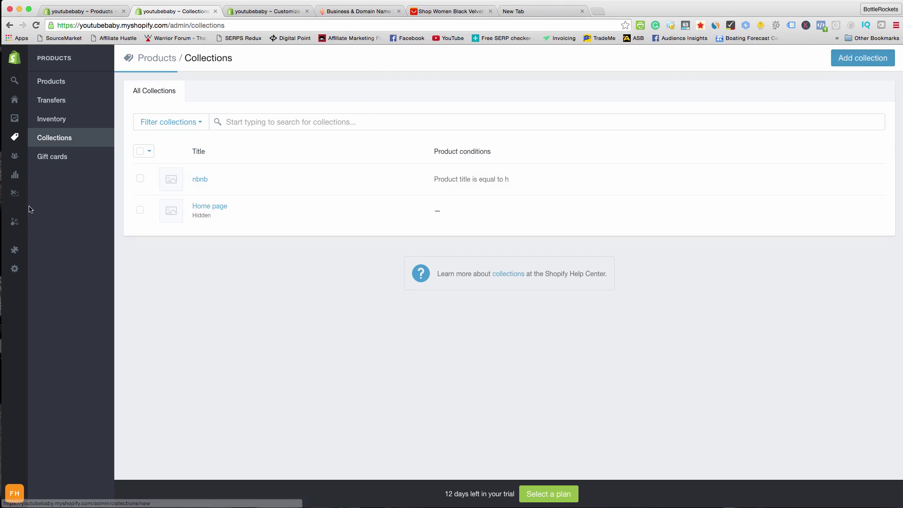
left_click(347, 112)
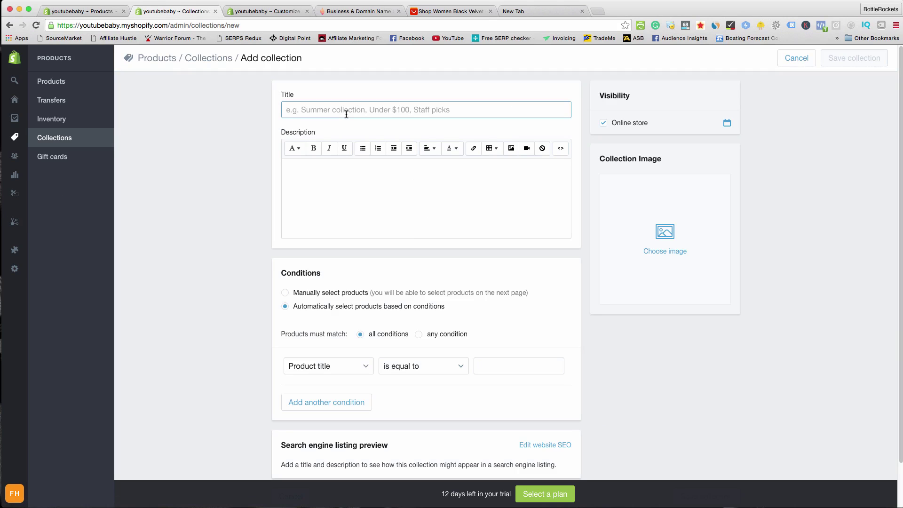
type("Sale")
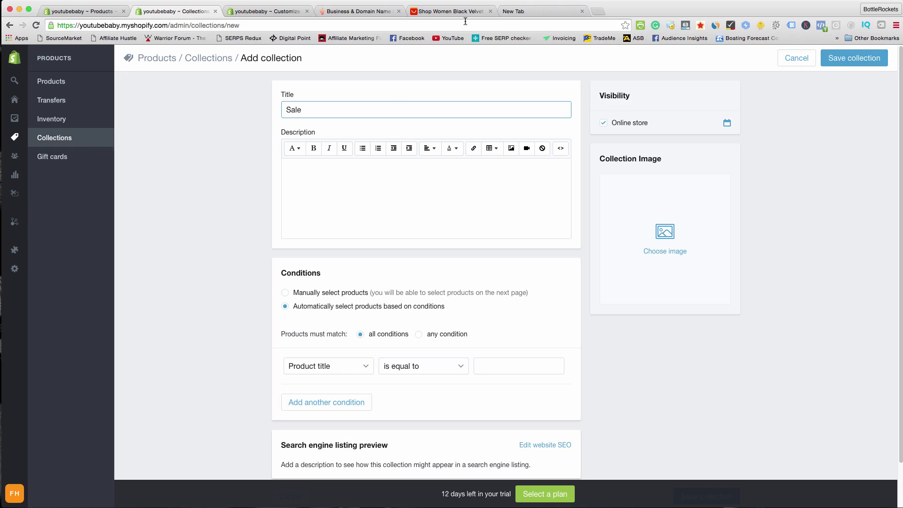
- Reopen tripcloth.com in the empty browser tab and view its home page navigation and banner
left_click(523, 12)
type("ti")
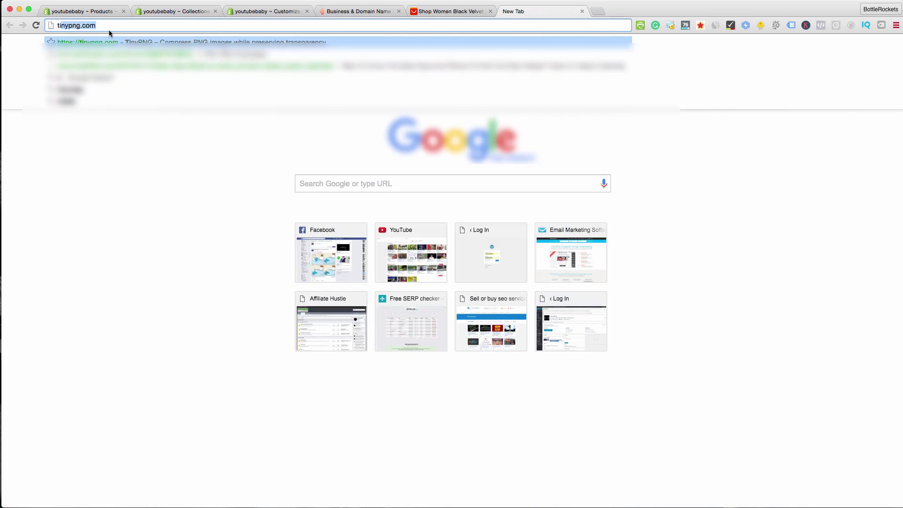
type("rip")
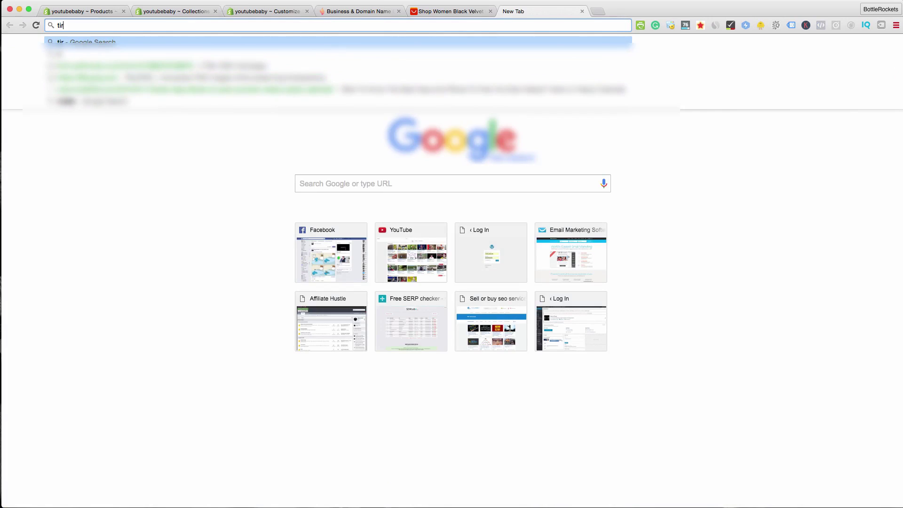
key("BackSpace")
key("BackSpace")
key("BackSpace")
key("BackSpace")
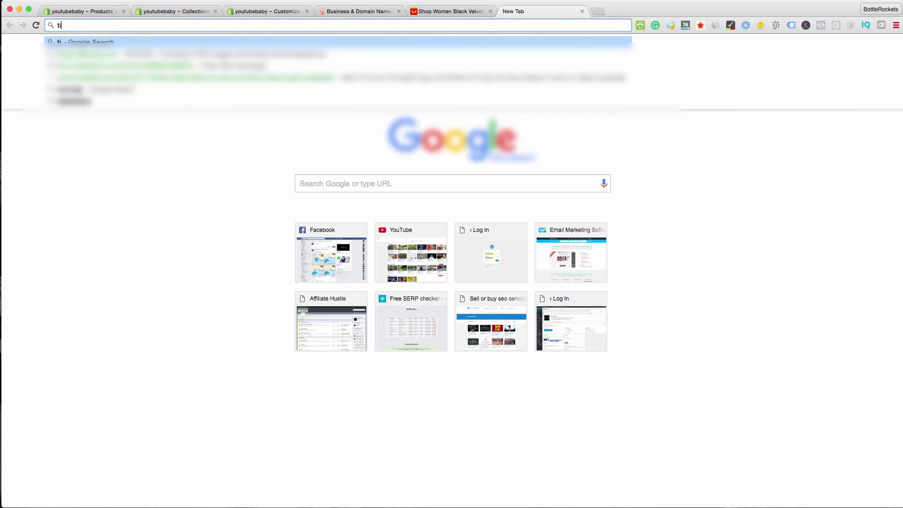
type("rip")
key("Return")
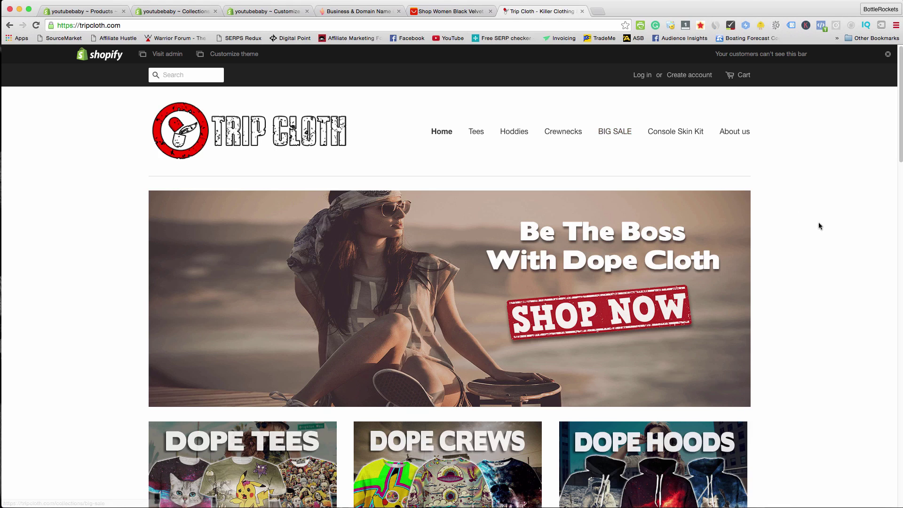
scroll(852, 238, "down", 1)
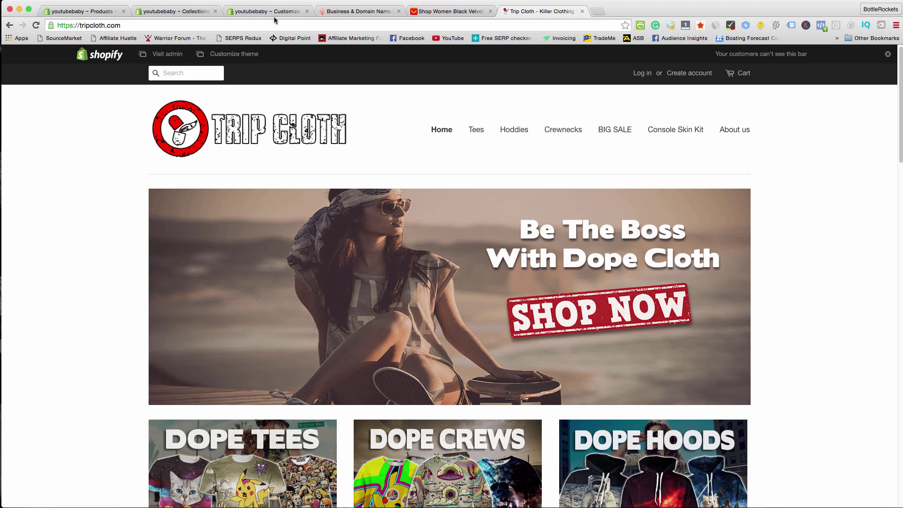
- Return to the new Sale collection and examine the condition fields and comparison options available for automatic product selection
left_click(179, 15)
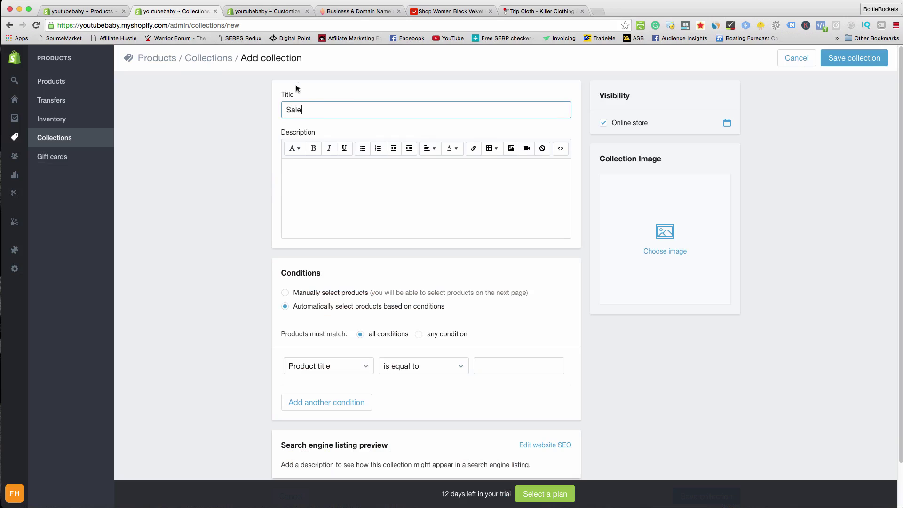
scroll(223, 230, "down", 2)
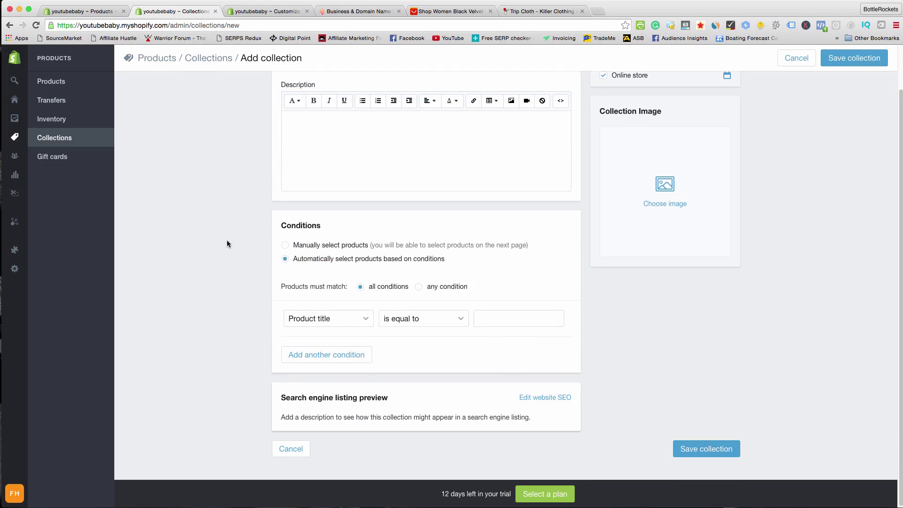
left_click(349, 319)
left_click(411, 318)
left_click(411, 317)
left_click(340, 319)
left_click(340, 319)
left_click(417, 317)
left_click(421, 319)
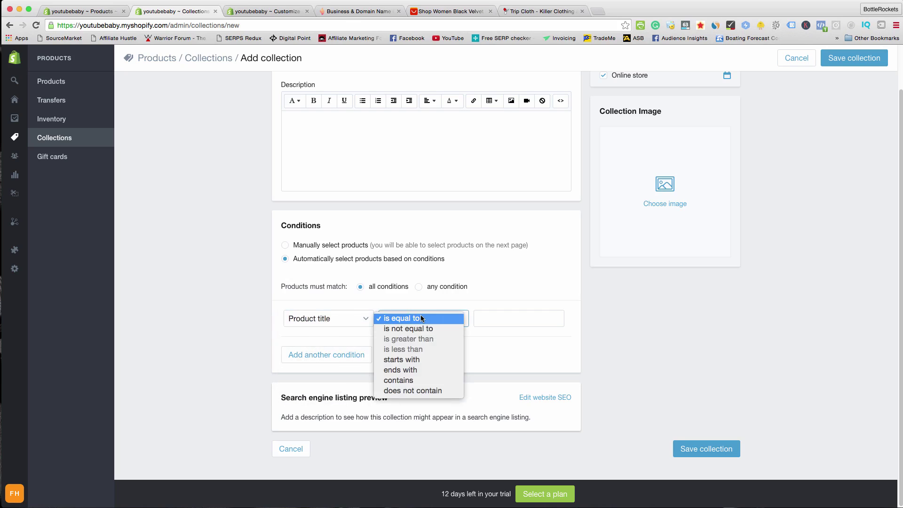
- Set the Sale collection's condition to Product tag is equal to Sale and save the collection
left_click(330, 317)
left_click(353, 323)
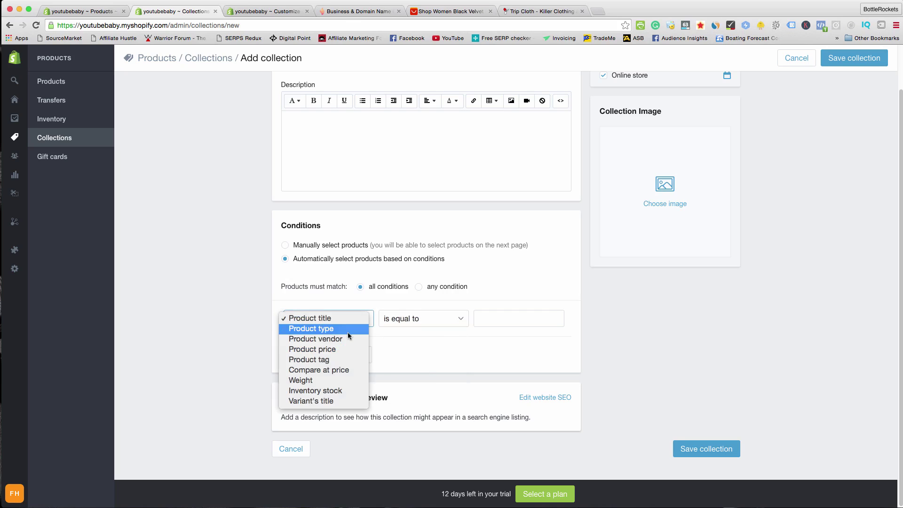
left_click(349, 360)
left_click(440, 324)
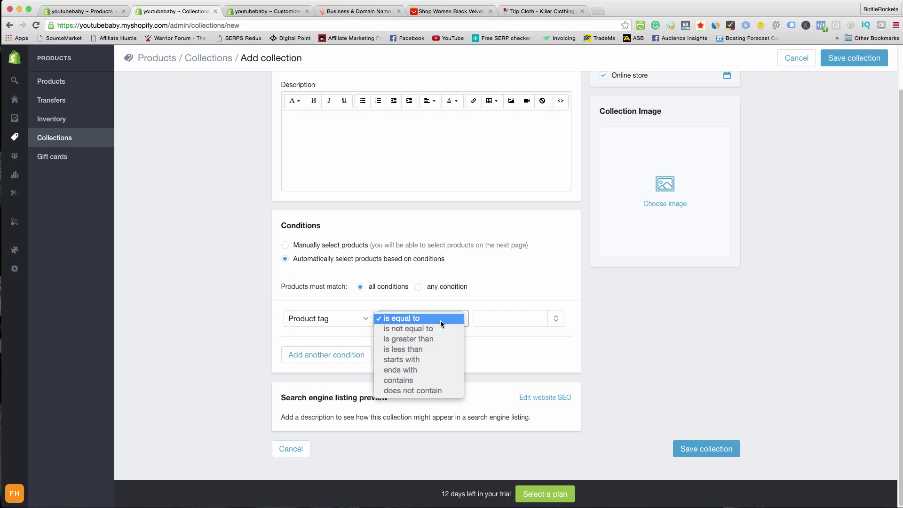
left_click(441, 320)
left_click(495, 318)
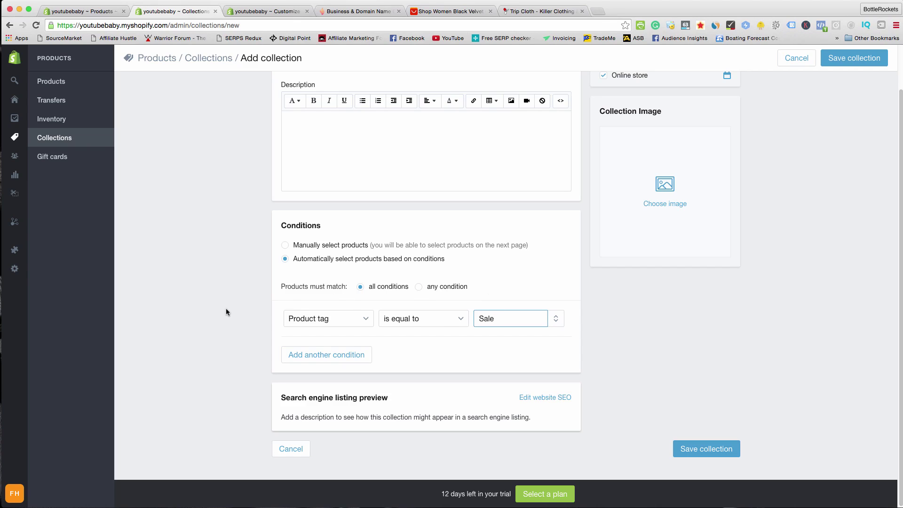
left_click(707, 449)
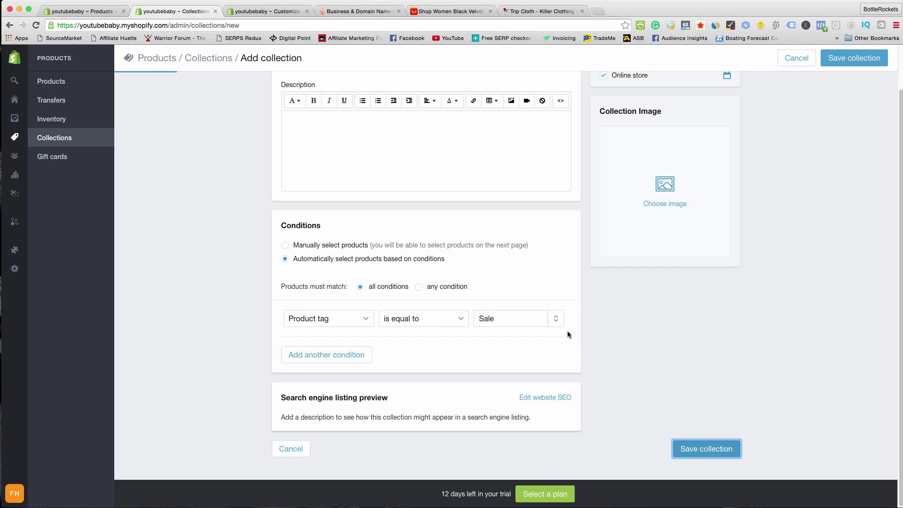
- Review the saved Sale collection's settings, including the page title, meta description and URL fields of its search engine listing
scroll(229, 349, "down", 4)
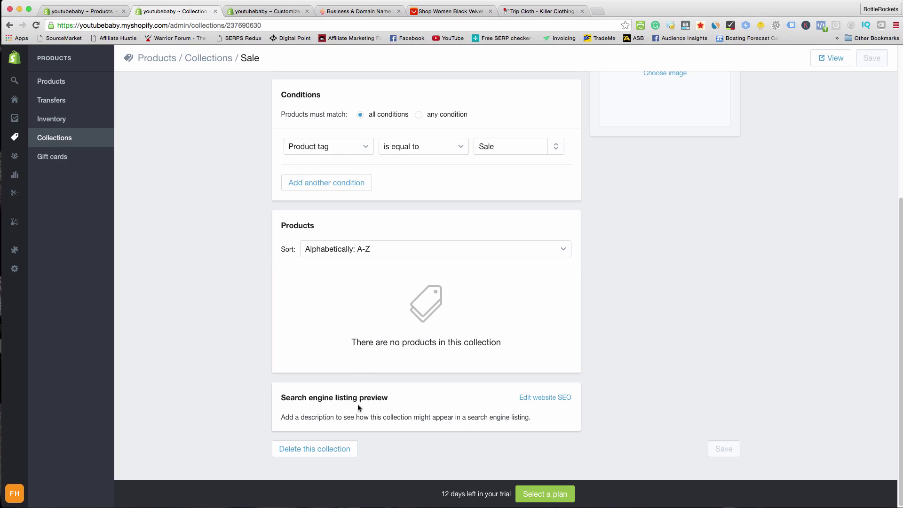
left_click(550, 401)
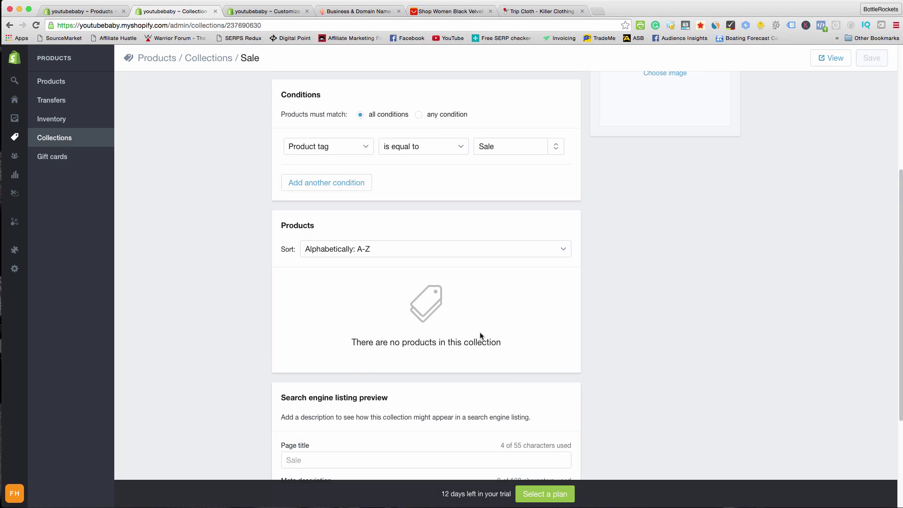
scroll(501, 333, "down", 4)
left_click(323, 312)
left_click_drag(317, 310, 288, 305)
left_click(289, 304)
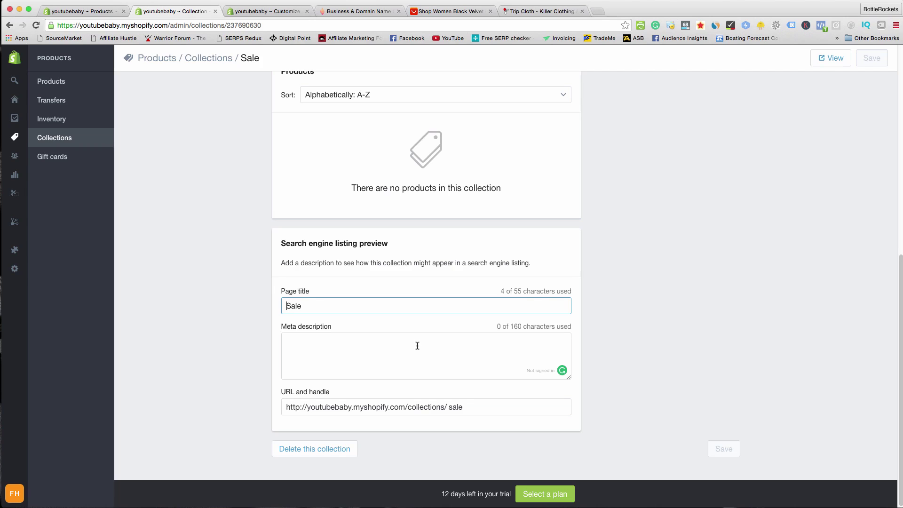
scroll(405, 370, "up", 7)
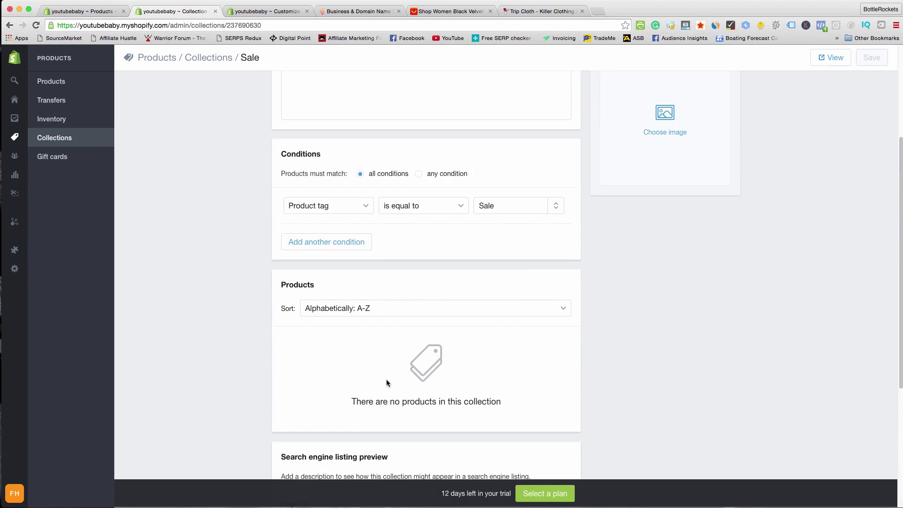
scroll(386, 379, "down", 6)
scroll(386, 379, "up", 8)
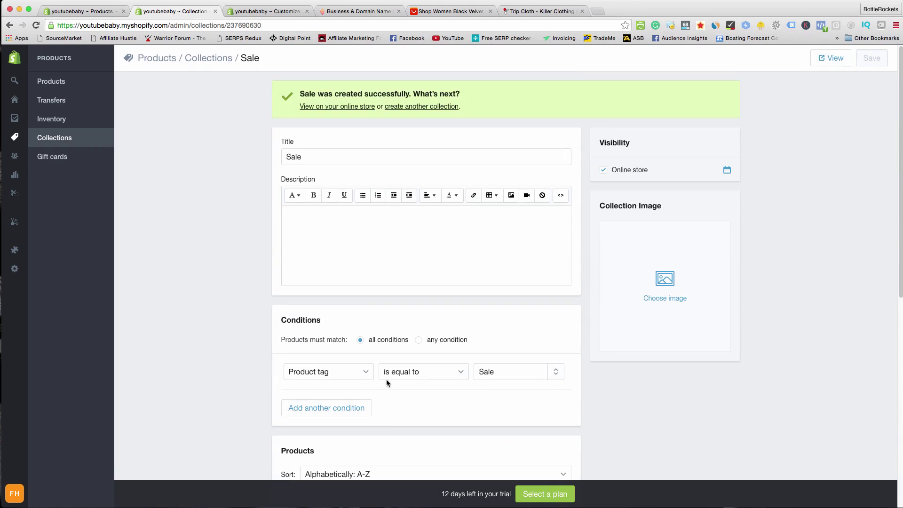
scroll(386, 379, "down", 7)
scroll(404, 365, "up", 7)
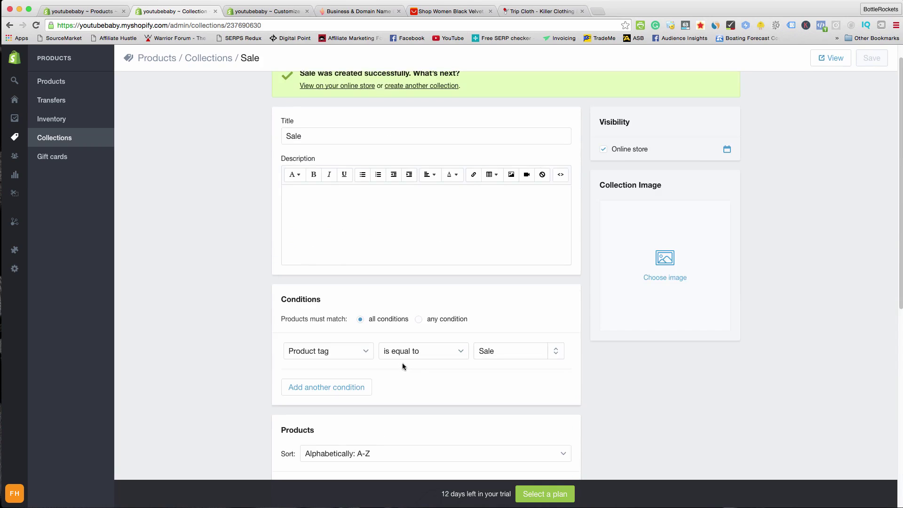
scroll(302, 262, "up", 1)
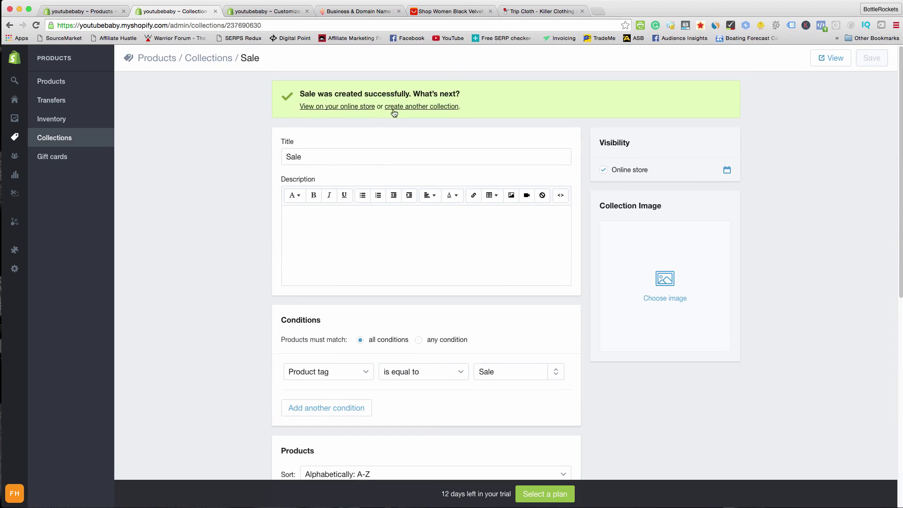
- Look over the shop's collections list, the online store's navigation menus and the products page
left_click(80, 138)
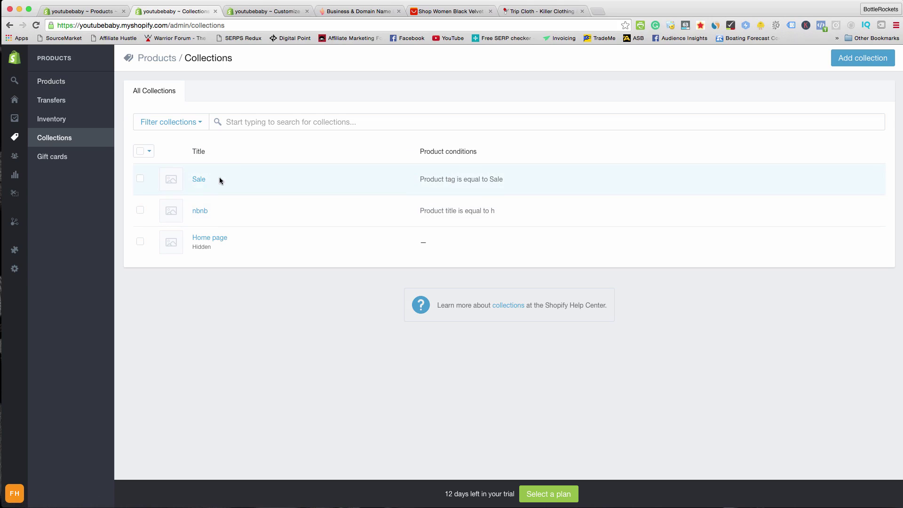
mouse_move(10, 211)
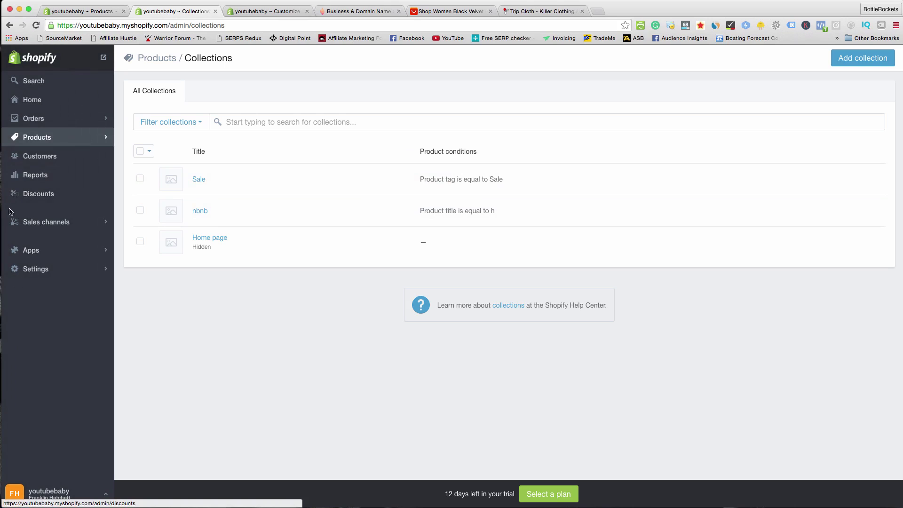
left_click(42, 220)
left_click(68, 104)
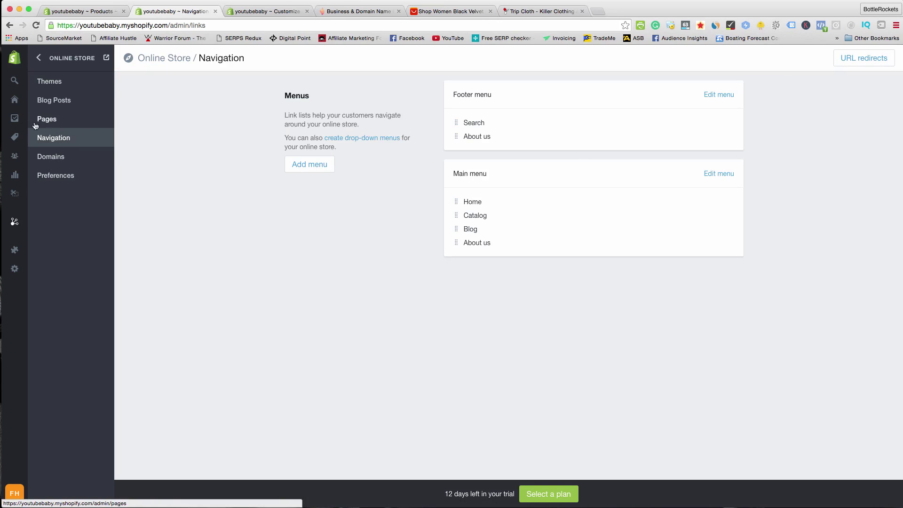
mouse_move(14, 155)
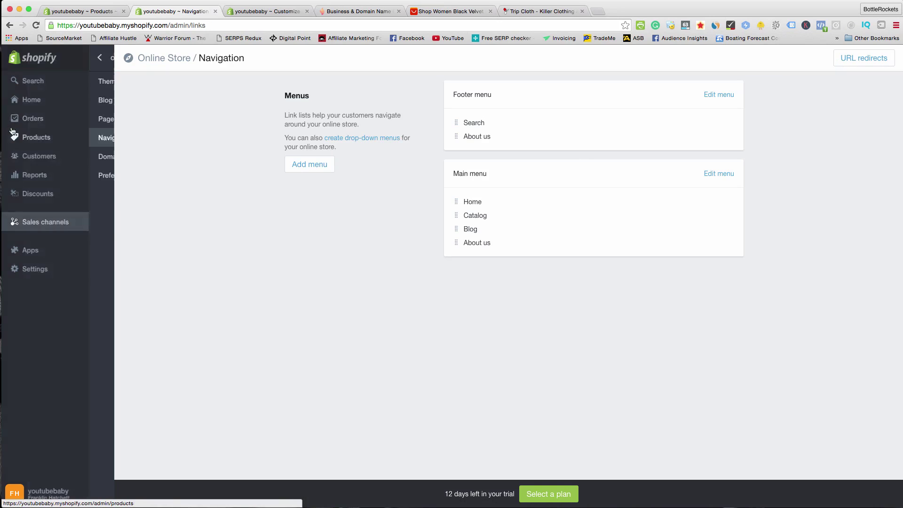
left_click(34, 140)
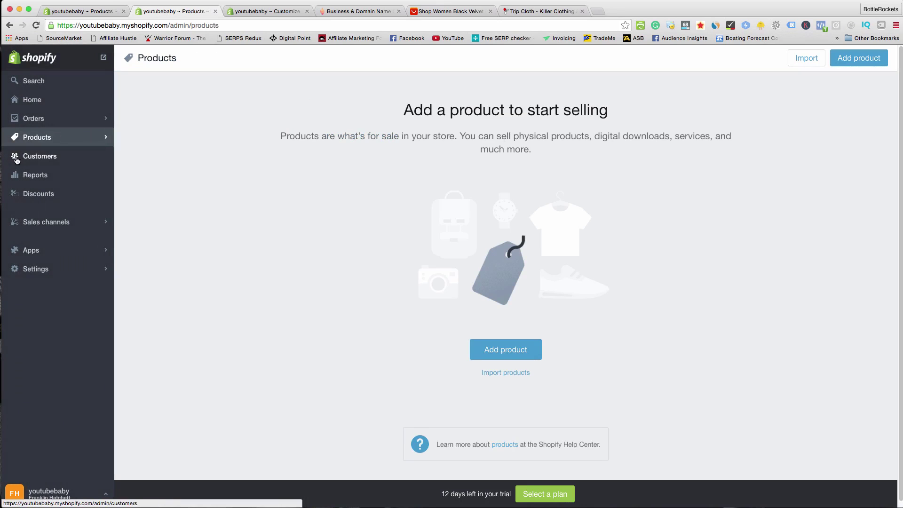
- Delete the Domestic shipping zone from the shop's shipping settings
left_click(37, 268)
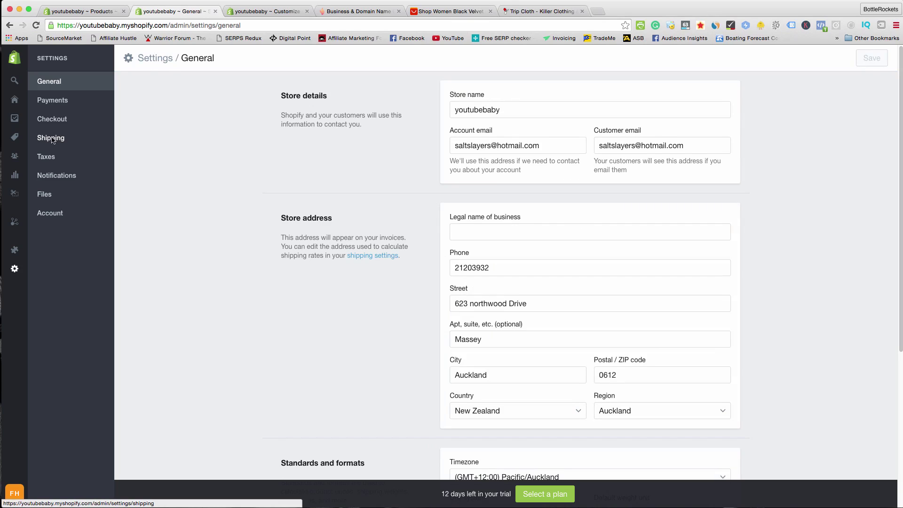
left_click(52, 138)
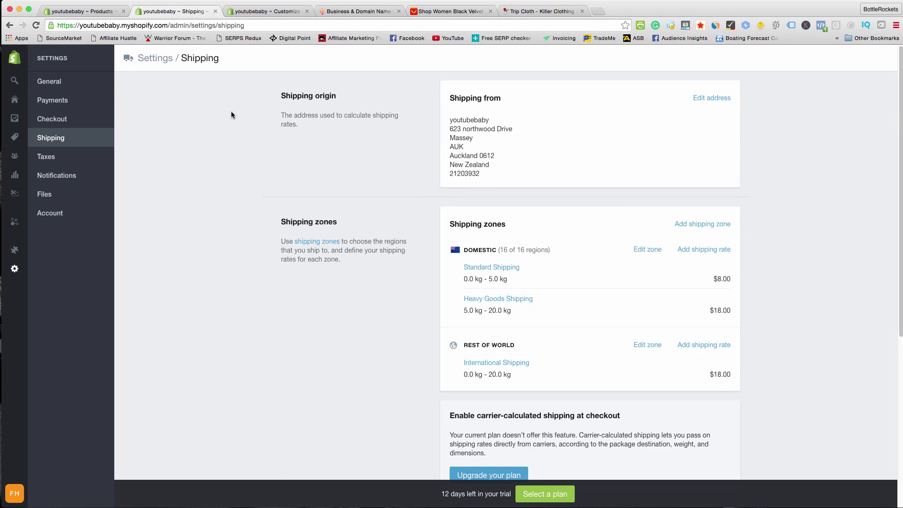
scroll(767, 249, "down", 2)
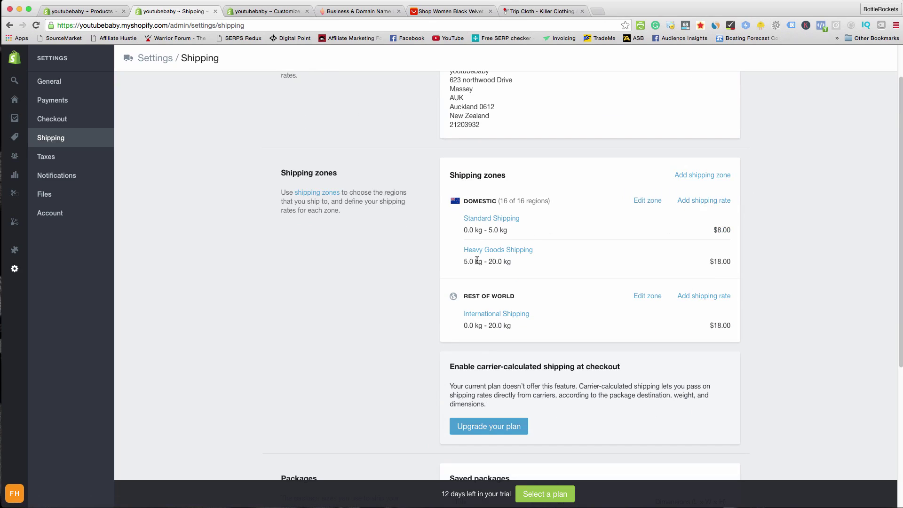
left_click(647, 200)
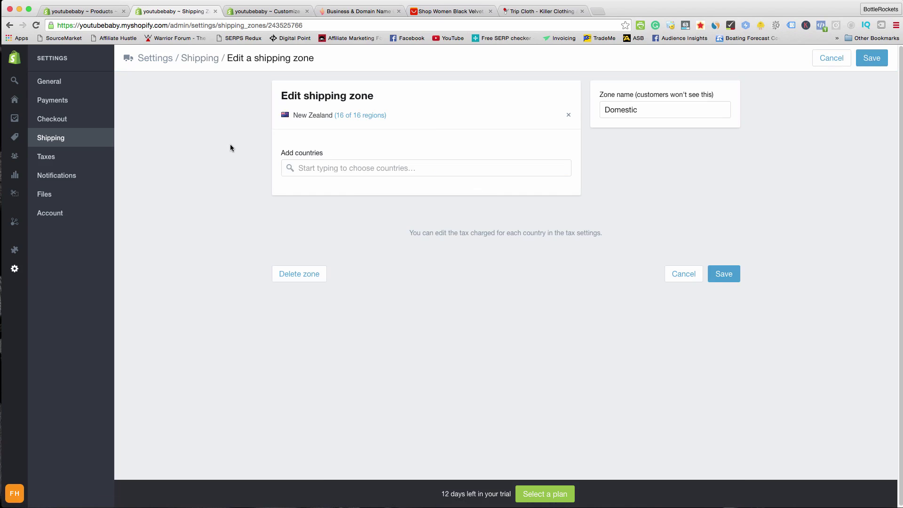
left_click(303, 269)
key("Return")
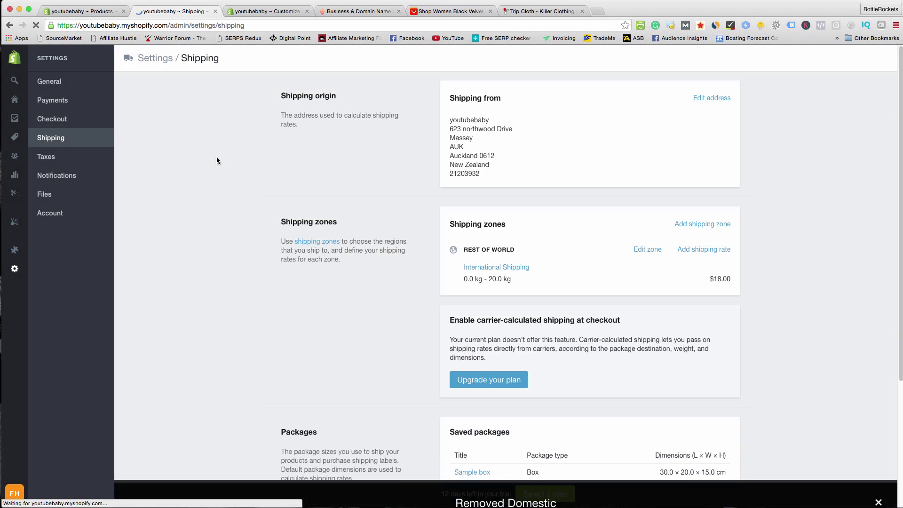
- Delete the Rest of world shipping zone as well
left_click(650, 250)
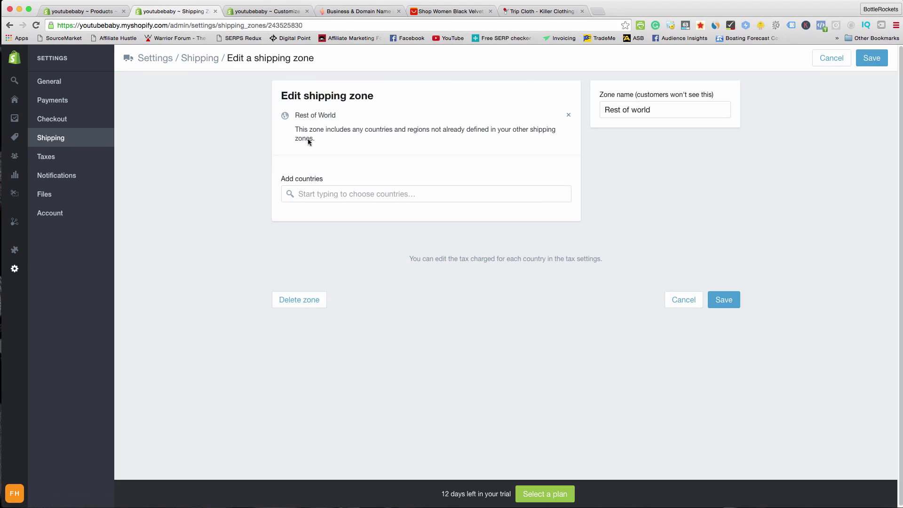
left_click(292, 301)
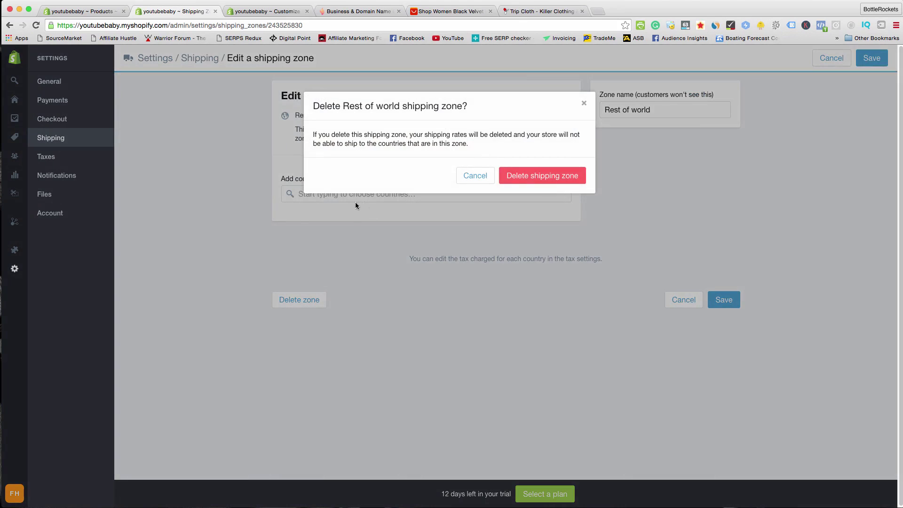
left_click(546, 175)
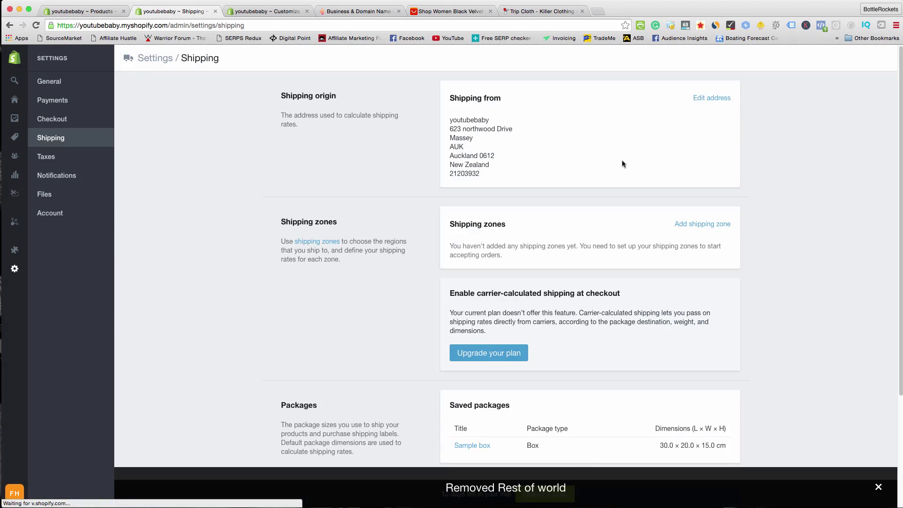
- Create a new shipping zone covering Rest of world, name it Standard Shipping and save it
left_click(694, 227)
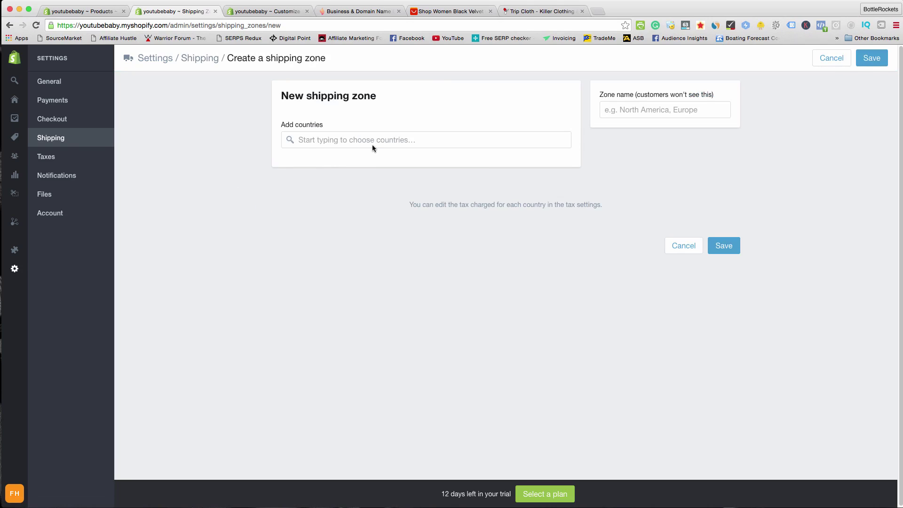
left_click(373, 140)
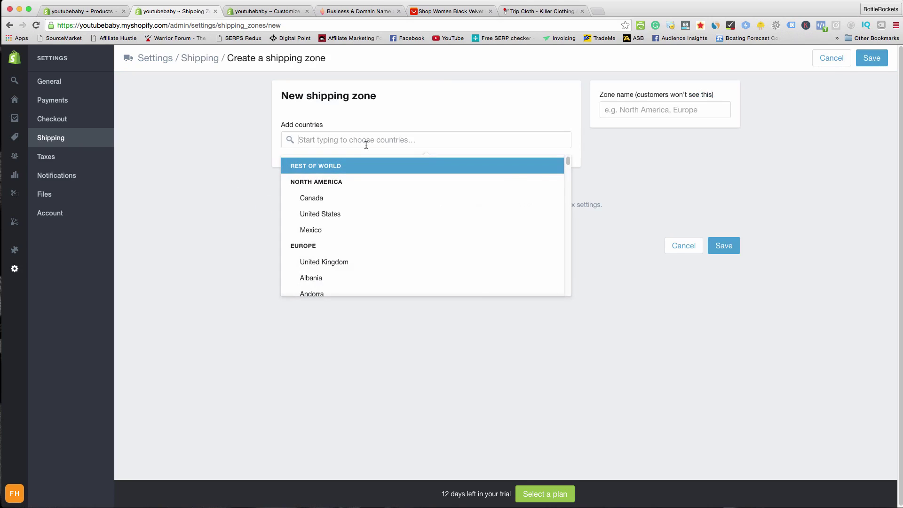
left_click(350, 170)
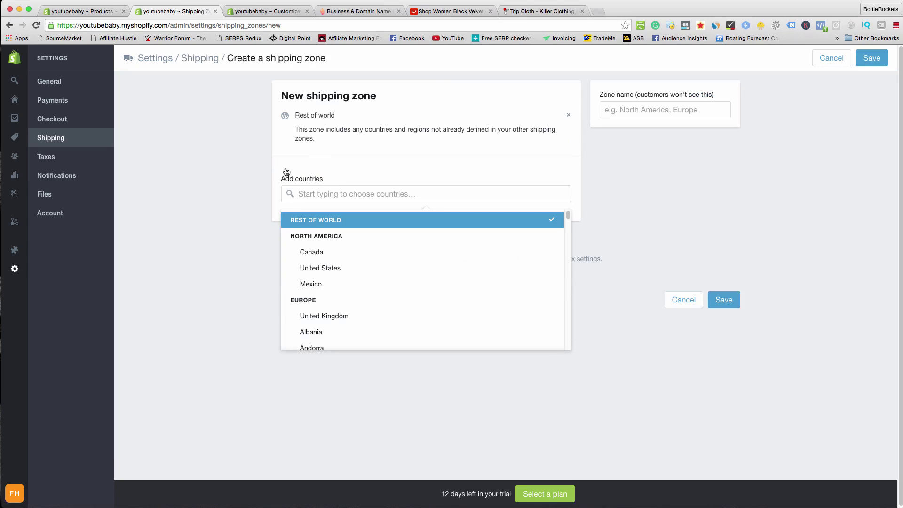
left_click(187, 194)
left_click(302, 194)
left_click(239, 199)
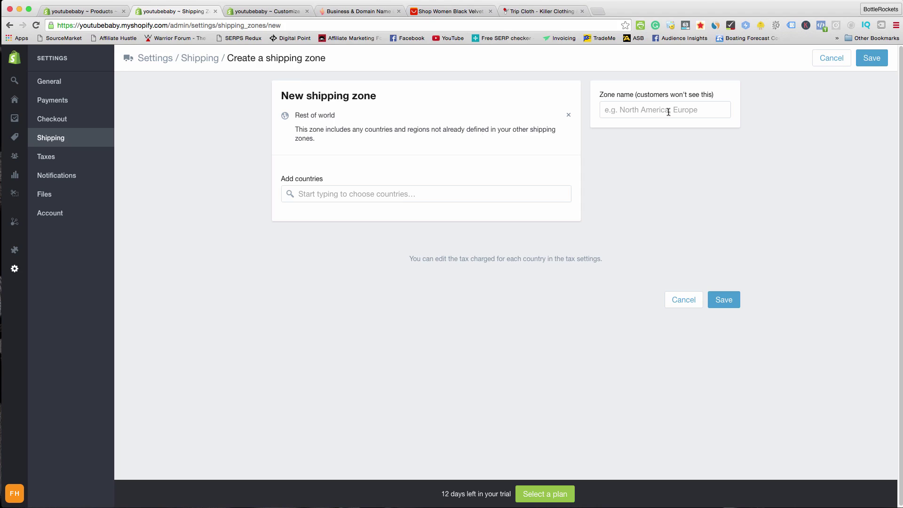
left_click(723, 116)
type("Standard Shipping")
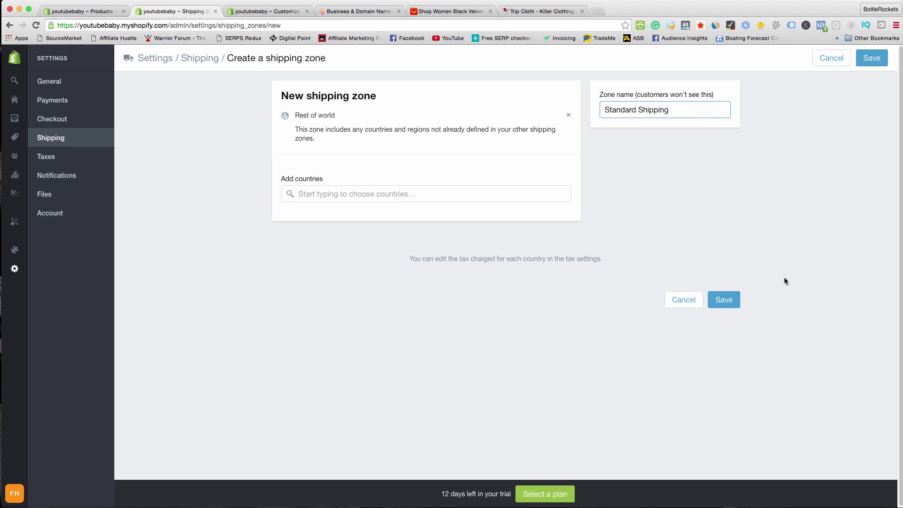
left_click(724, 300)
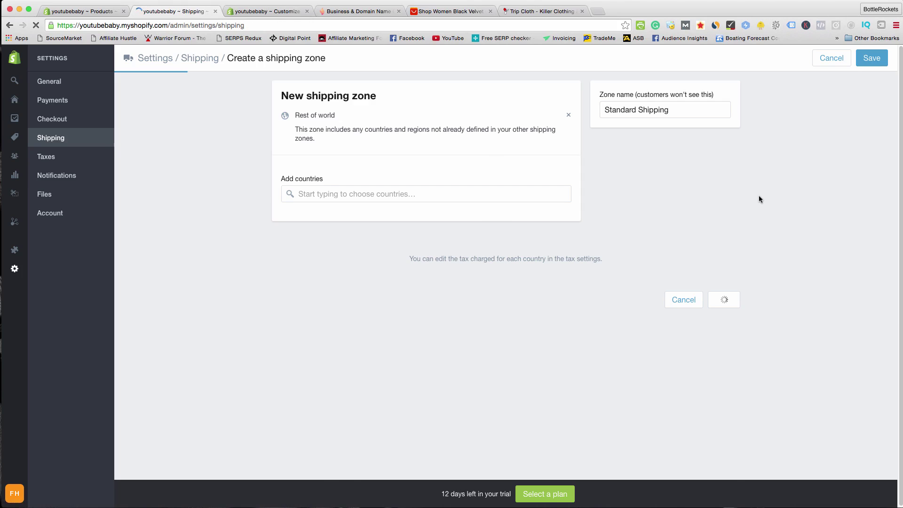
- Start a new shipping rate in the Standard Shipping zone for orders priced from $0 to $99
left_click(728, 249)
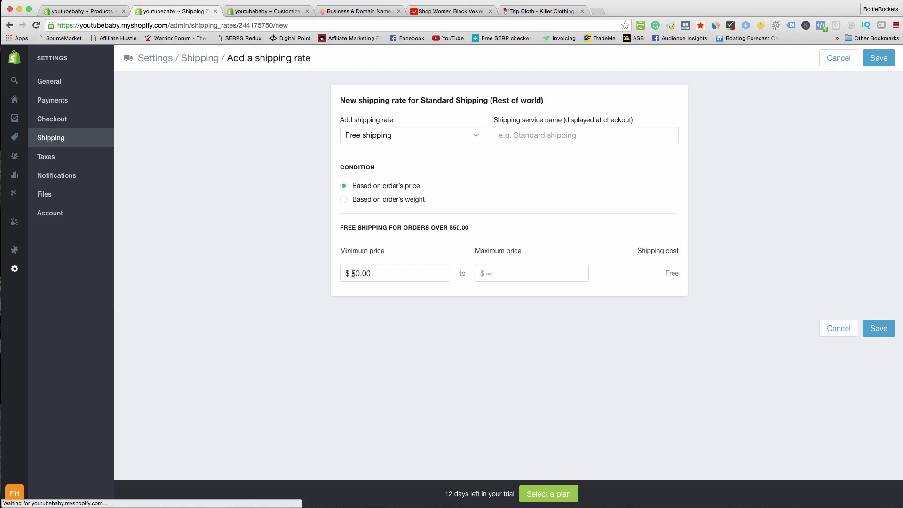
left_click_drag(381, 276, 350, 273)
type("0")
left_click(510, 274)
type("99")
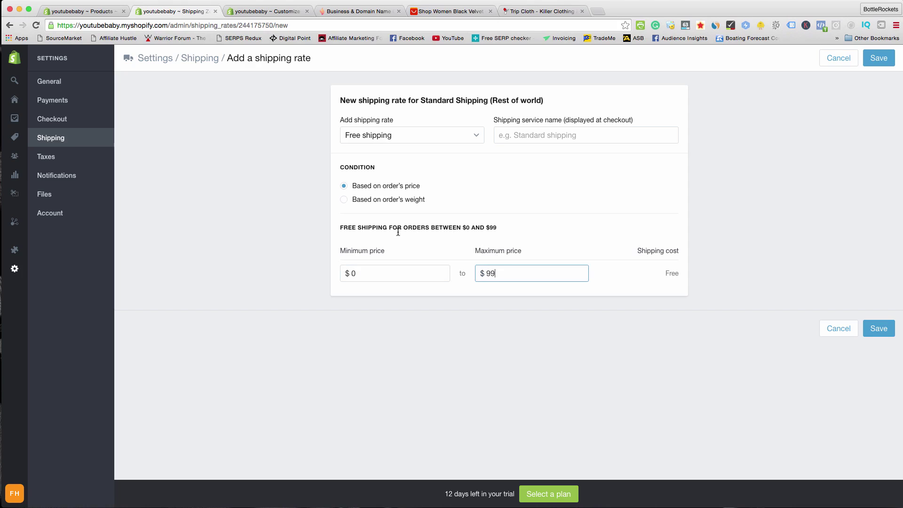
- Base the new rate on order price and set its shipping cost to $6.95
left_click(544, 136)
left_click(471, 140)
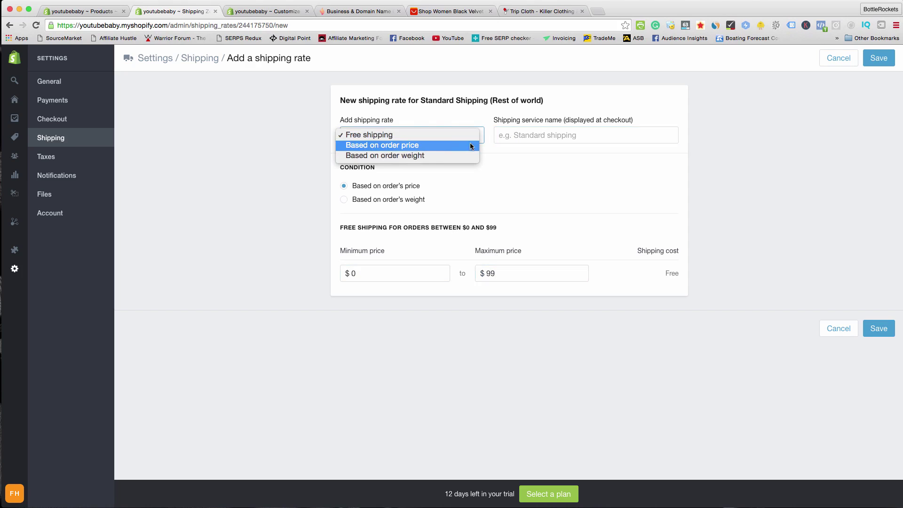
left_click(470, 144)
left_click_drag(609, 211, 590, 212)
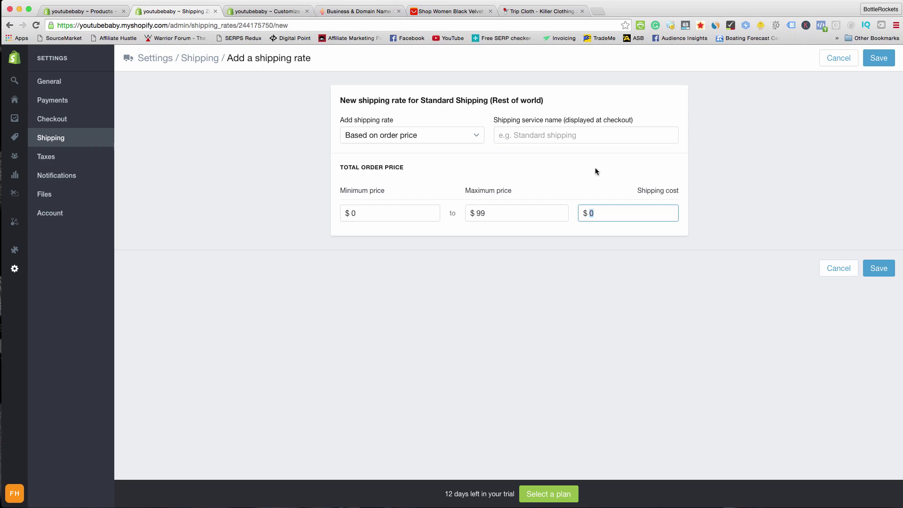
type("6.95")
left_click(804, 129)
- Enter Standard Shipping as the rate's service name and save the rate
left_click(878, 271)
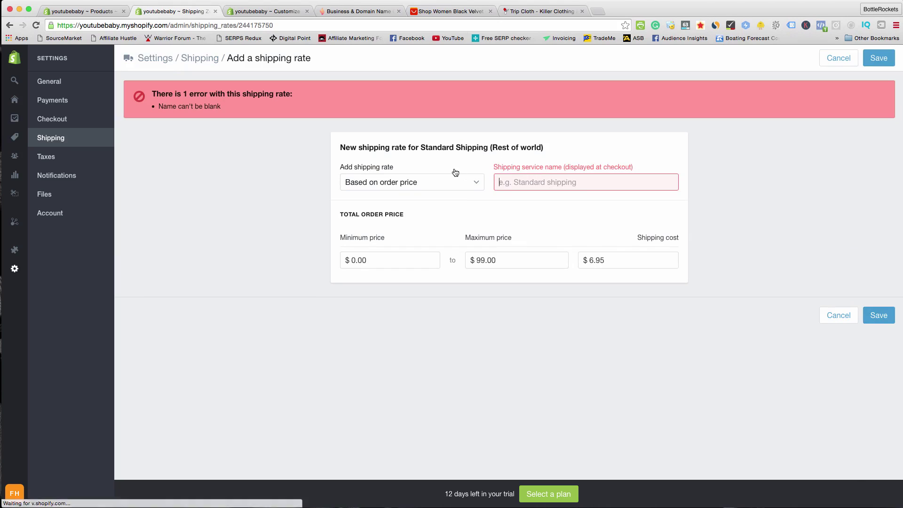
type("Standard Shipping")
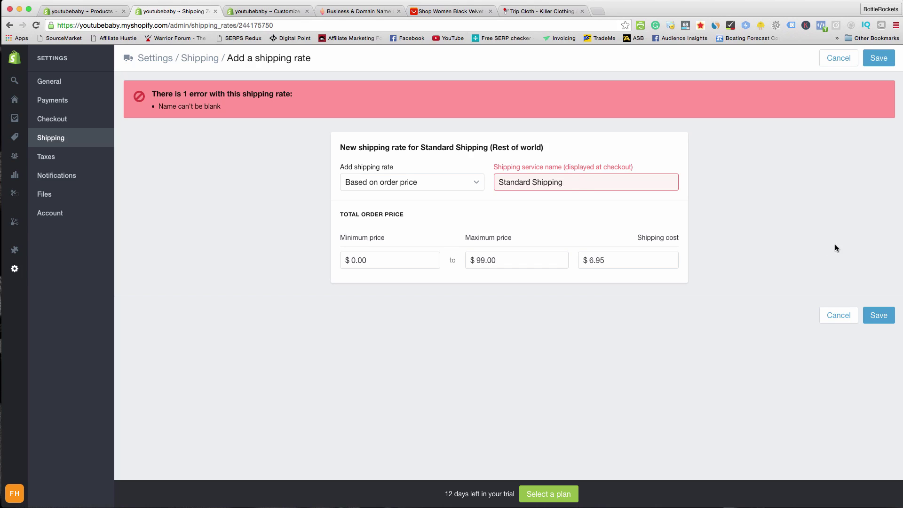
left_click(878, 316)
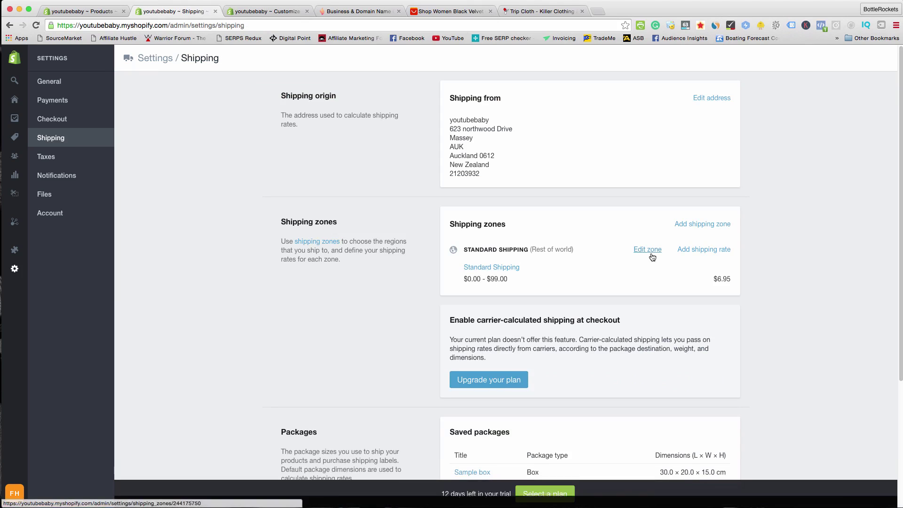
- Start a second rate in the same zone, based on order price and named Free Shipping
left_click(700, 246)
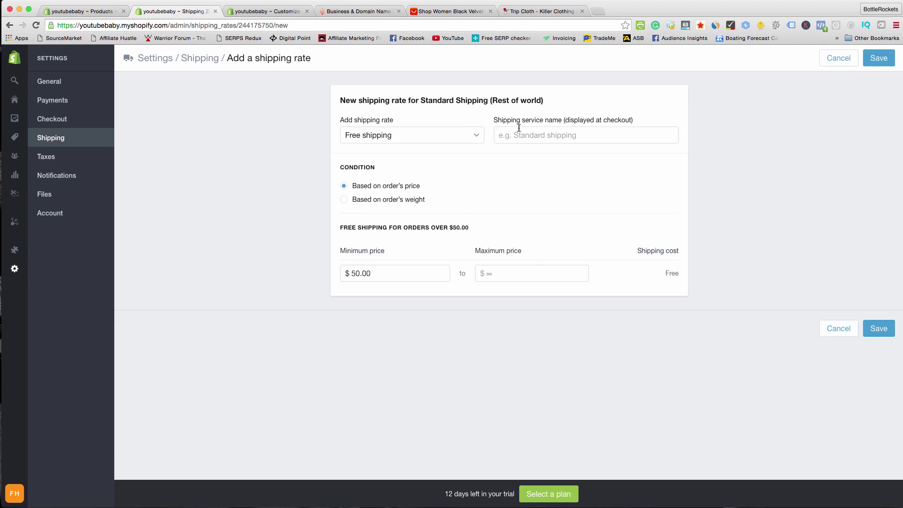
left_click(423, 132)
left_click(424, 142)
left_click(559, 136)
type("Free Shipping")
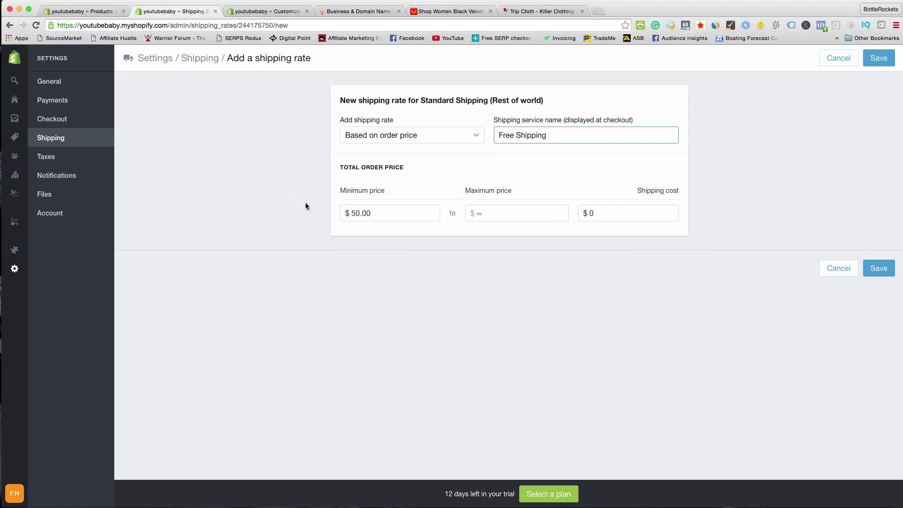
- Set the Free Shipping rate's minimum order price to $100 with no maximum and save it
left_click(402, 212)
left_click_drag(384, 211, 338, 208)
type("100")
left_click(502, 213)
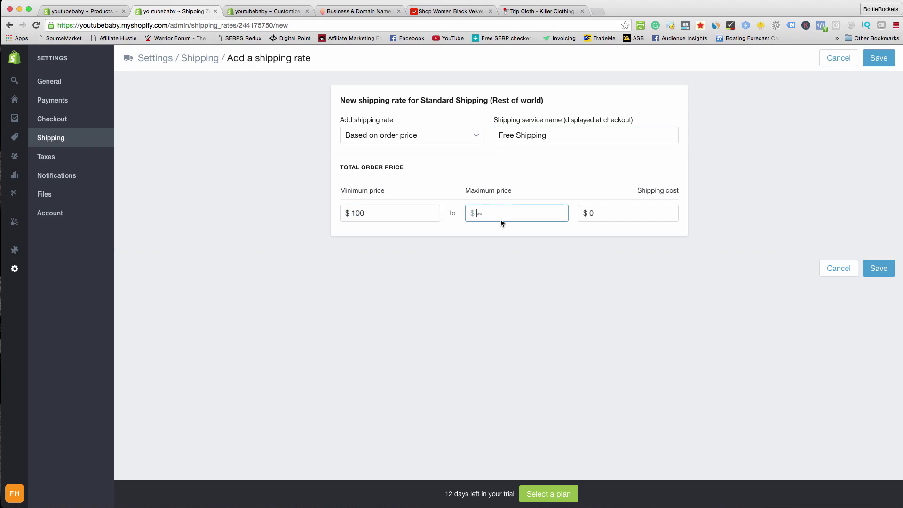
left_click(880, 268)
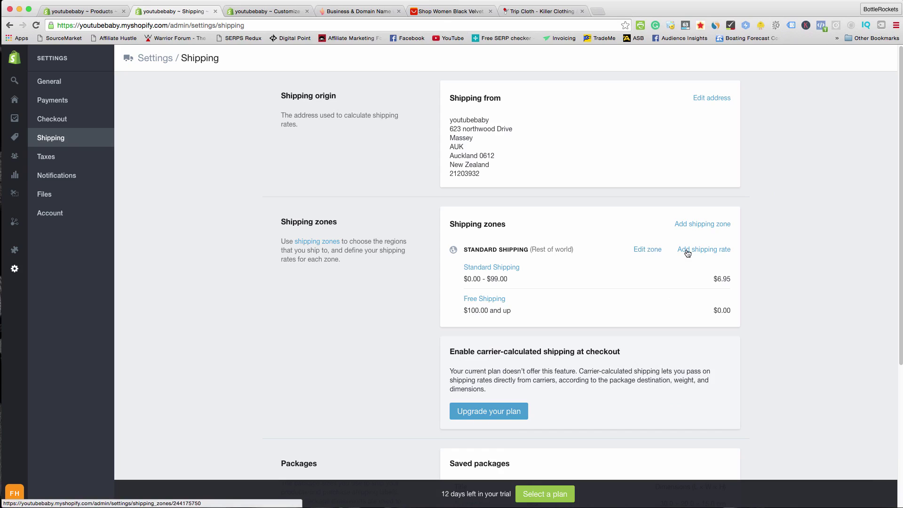
left_click(704, 249)
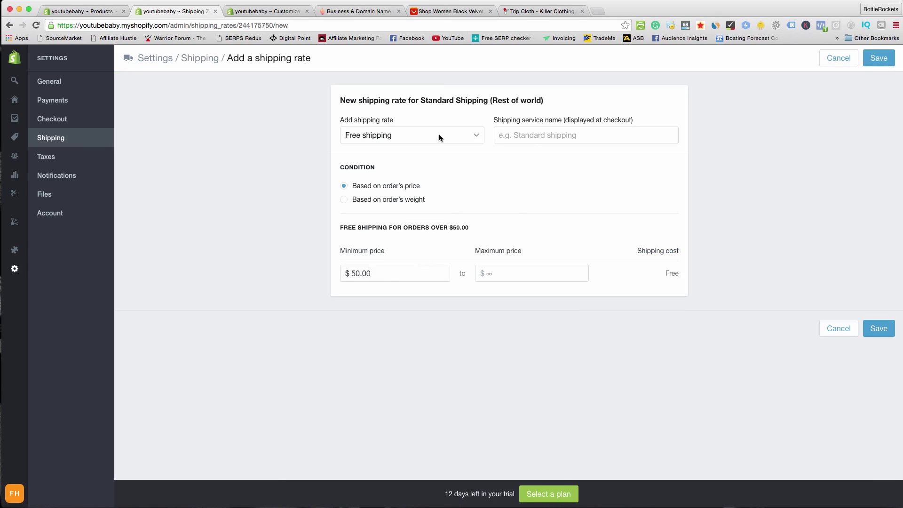
left_click(842, 329)
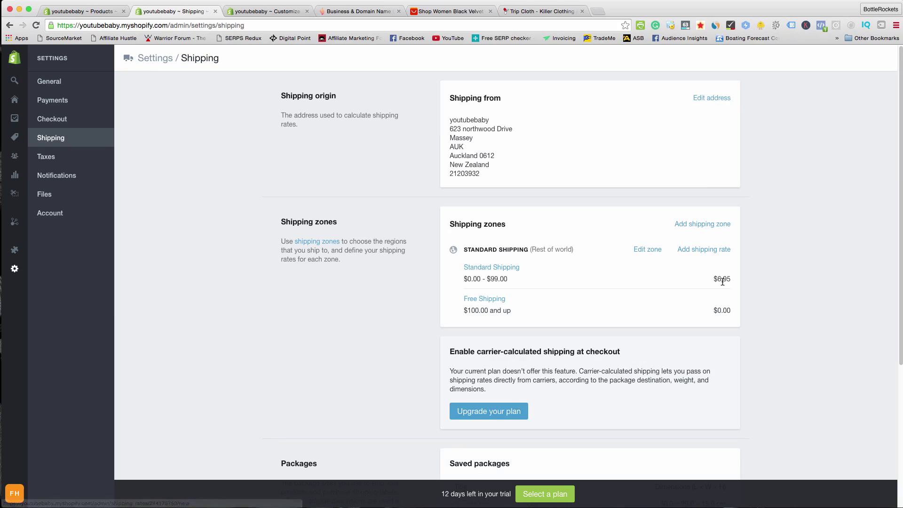
- Set the Standard Shipping rate's maximum order price to $98.00 and save the rate
left_click(490, 268)
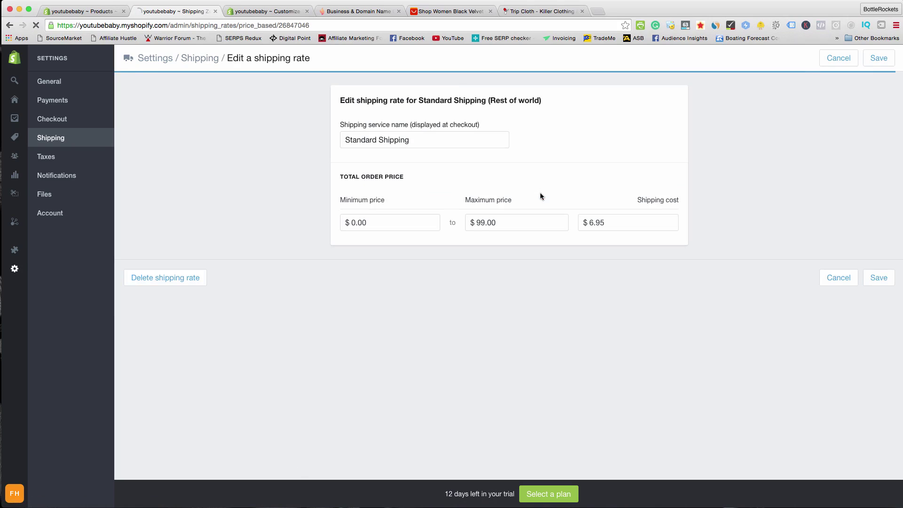
left_click(484, 223)
left_click_drag(485, 223, 482, 223)
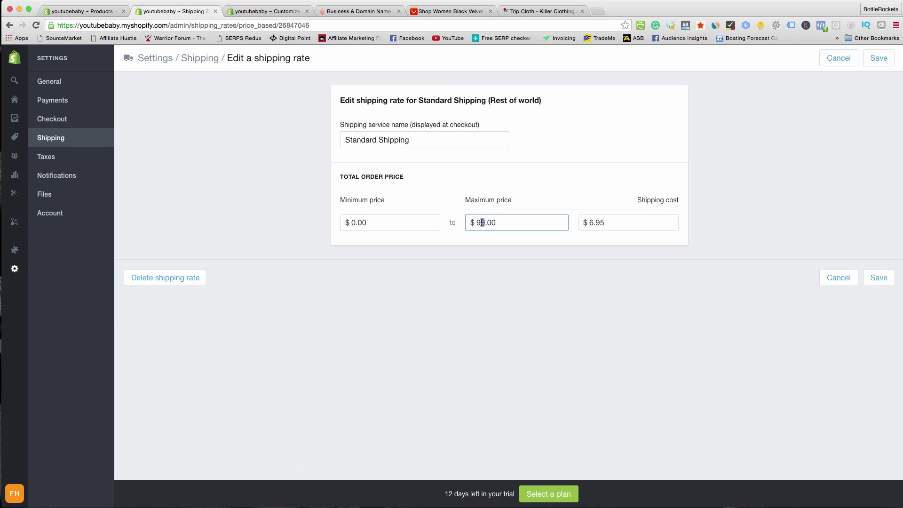
type("8")
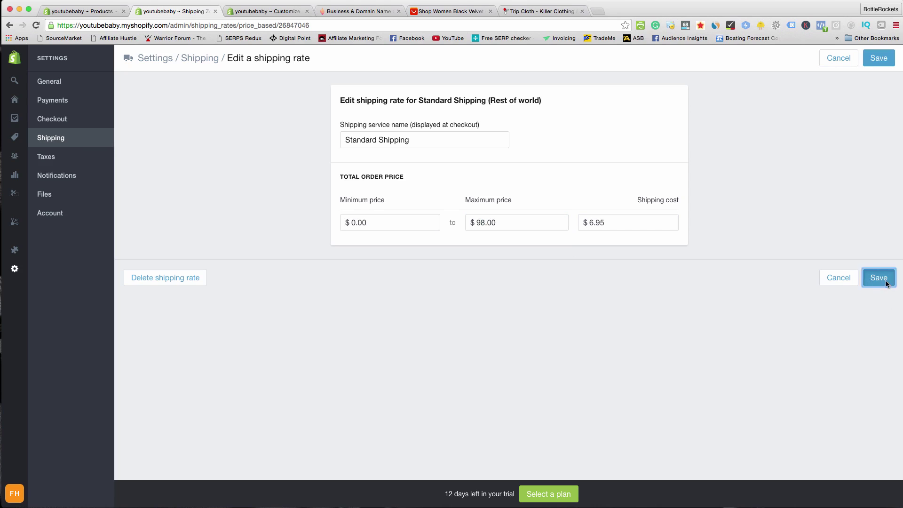
left_click(879, 278)
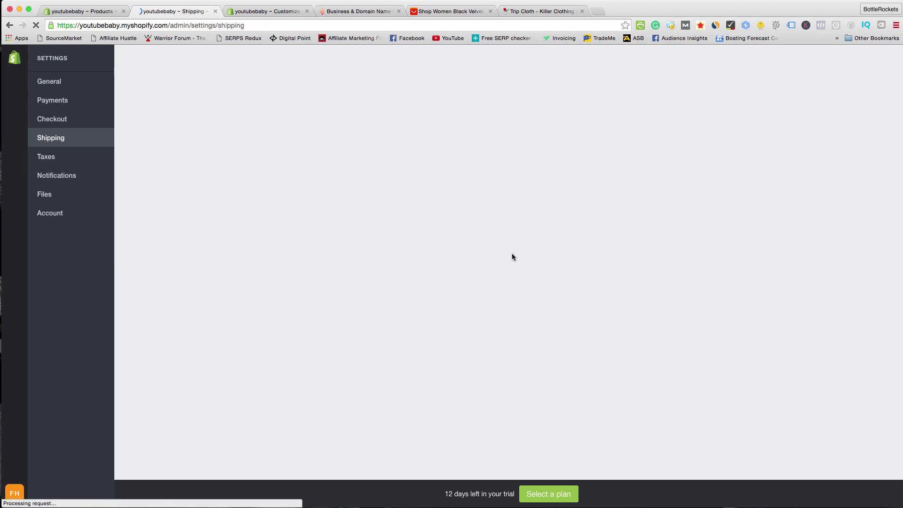
- Set the Free Shipping rate's minimum order price to $99.00, save it and check the shipping offer in the text notes
left_click(489, 300)
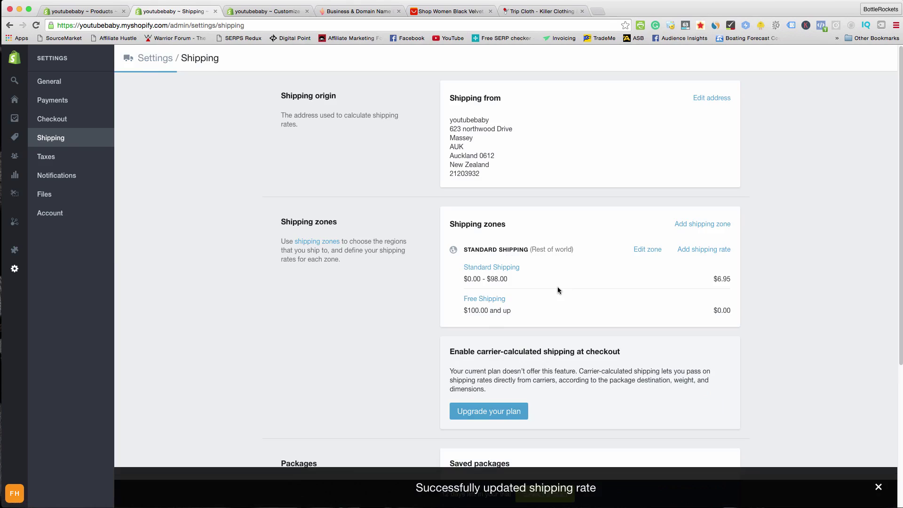
left_click_drag(366, 222, 352, 221)
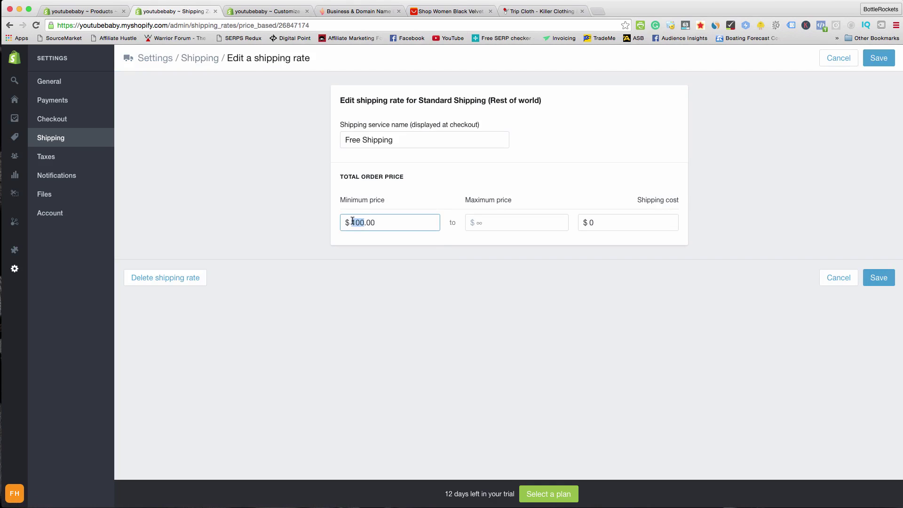
type("99")
left_click(889, 284)
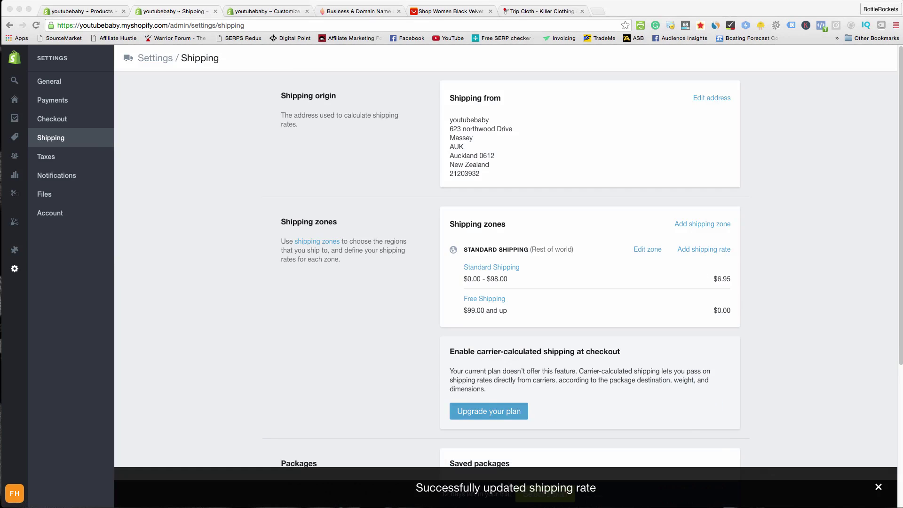
key("super+Tab")
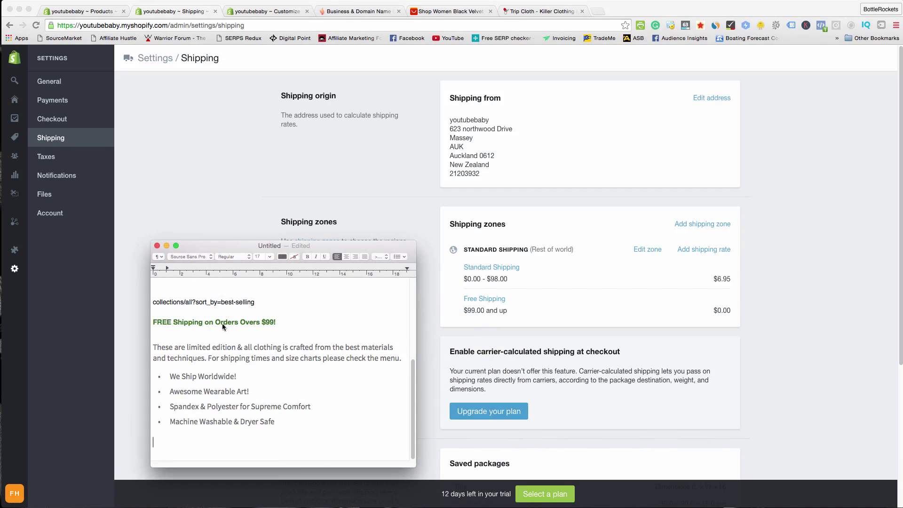
key("super+Tab")
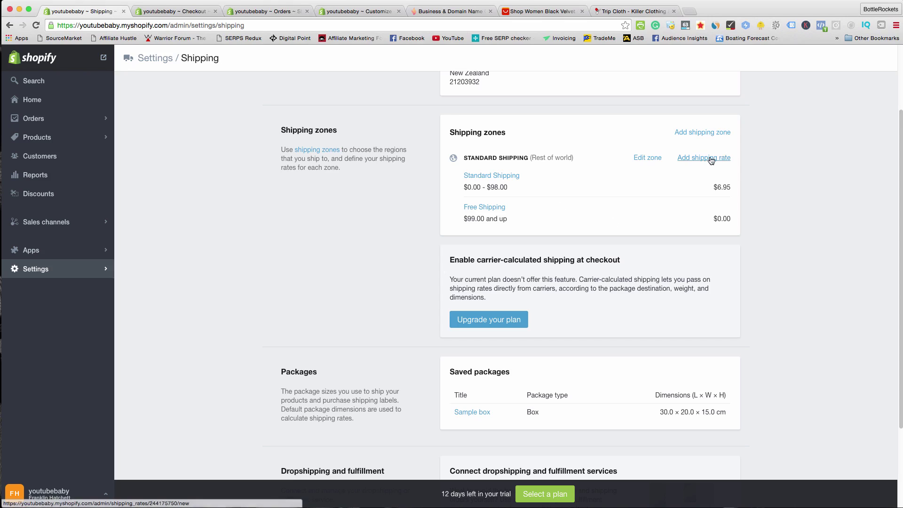
- Add another rate of the free shipping type to the zone for orders over $99
left_click(685, 159)
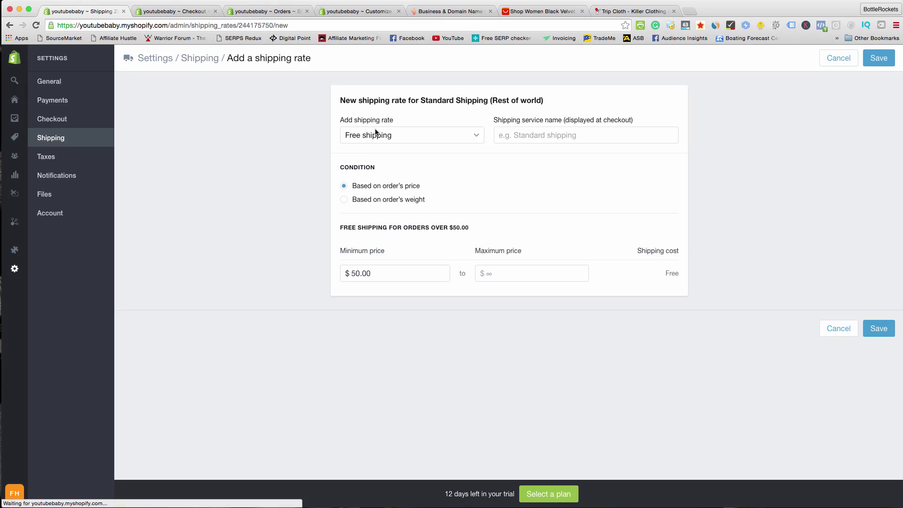
left_click_drag(384, 272, 350, 275)
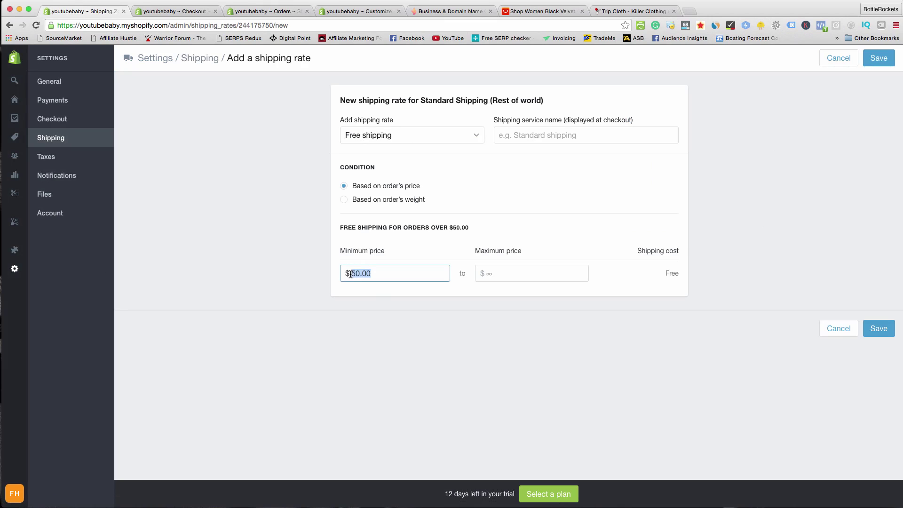
type("99")
left_click(544, 232)
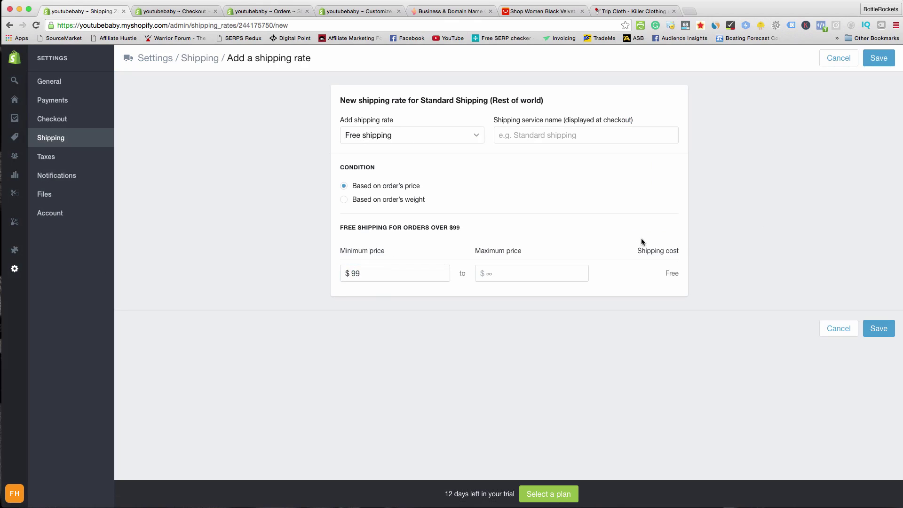
left_click(878, 328)
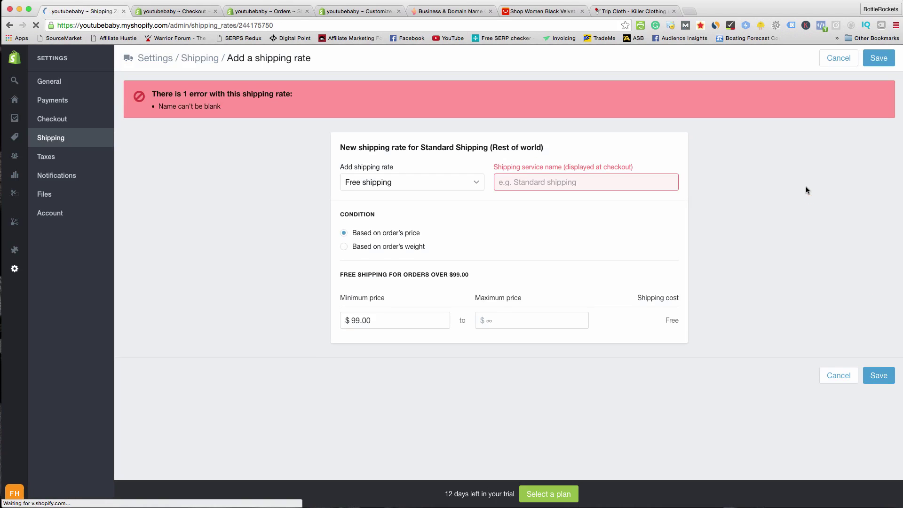
- Name the additional rate Free Shipping 2 and save it
left_click(561, 183)
type("Free ")
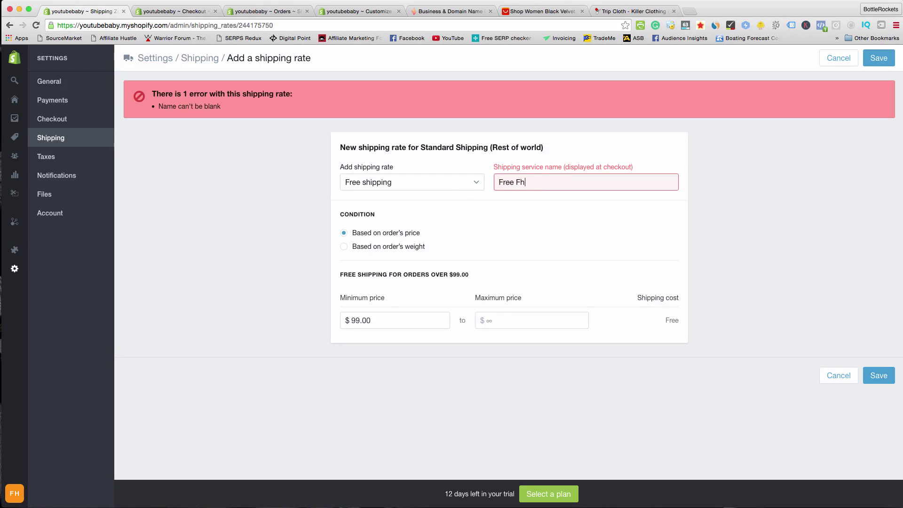
type("Shipping 2")
key("Return")
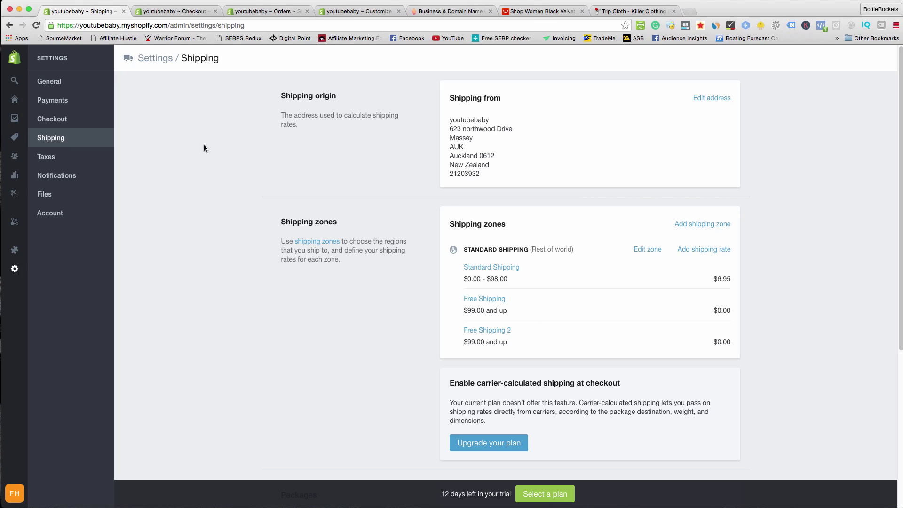
- Generate the sample refund policy and sample privacy policy in the shop's checkout settings
left_click(63, 121)
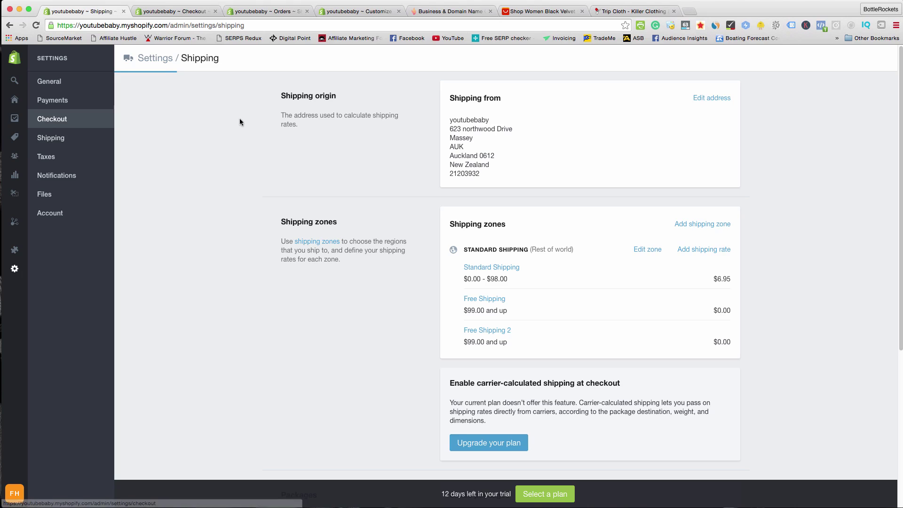
scroll(240, 156, "down", 15)
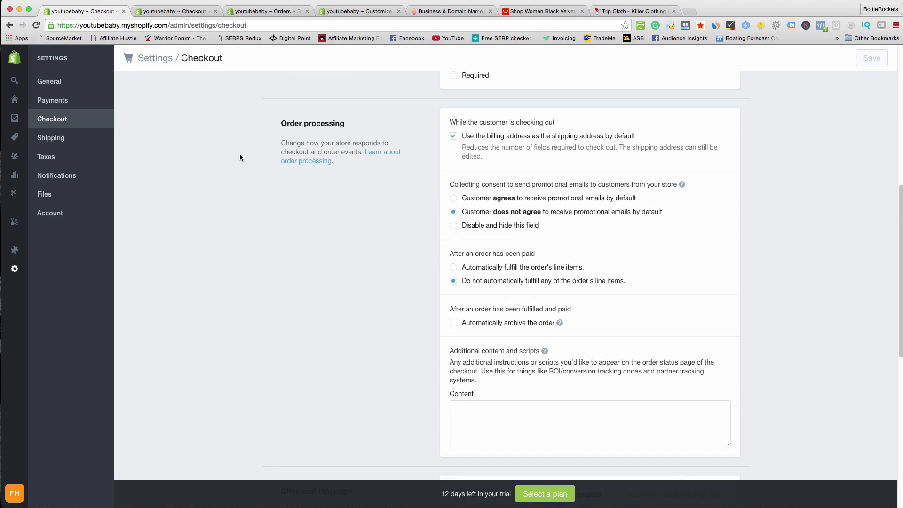
left_click(469, 198)
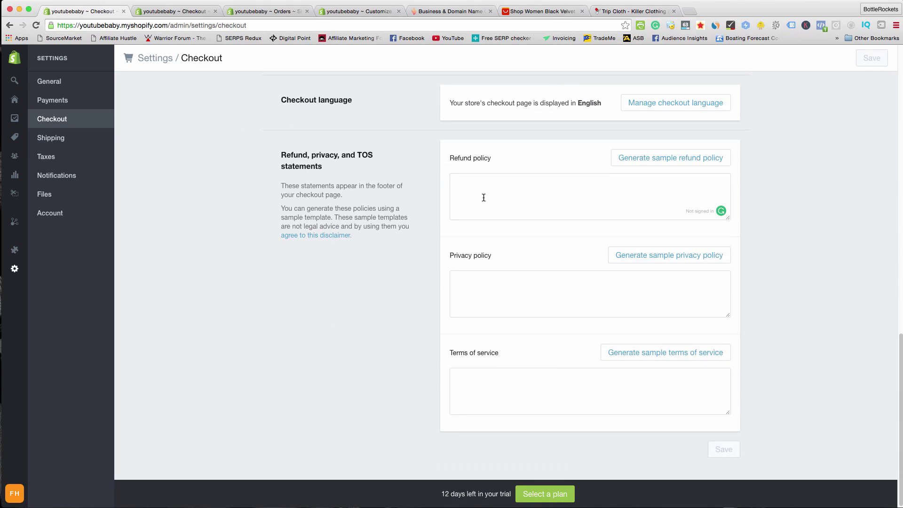
left_click(496, 294)
left_click(674, 159)
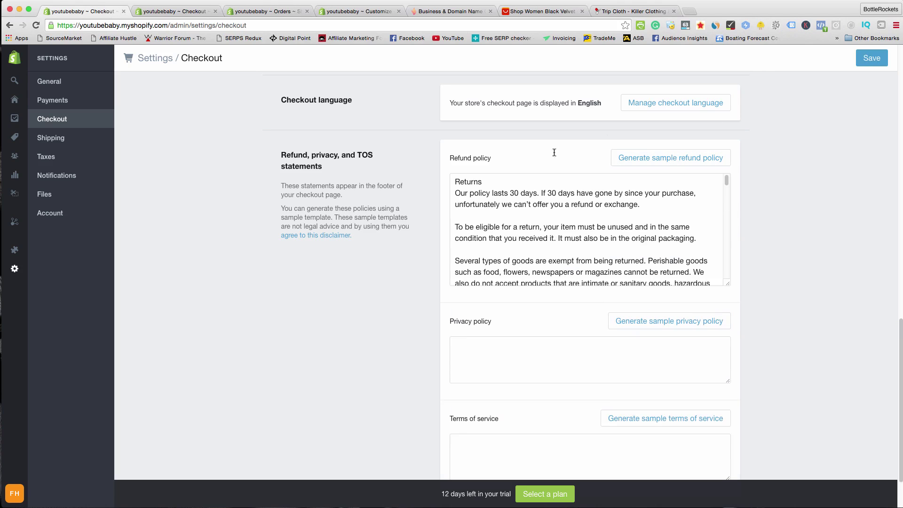
left_click(637, 322)
- Generate the sample terms of service and look over the contact section of the privacy policy
scroll(616, 396, "down", 5)
scroll(616, 397, "down", 15)
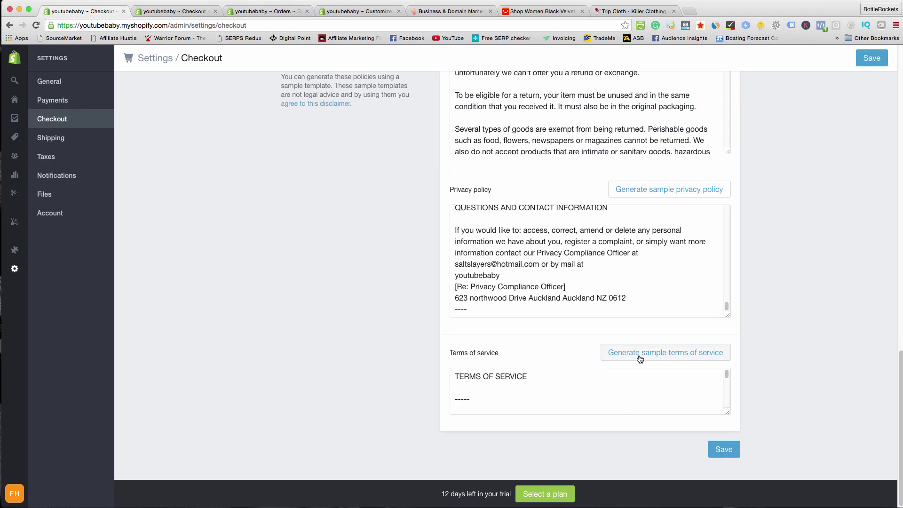
left_click(640, 352)
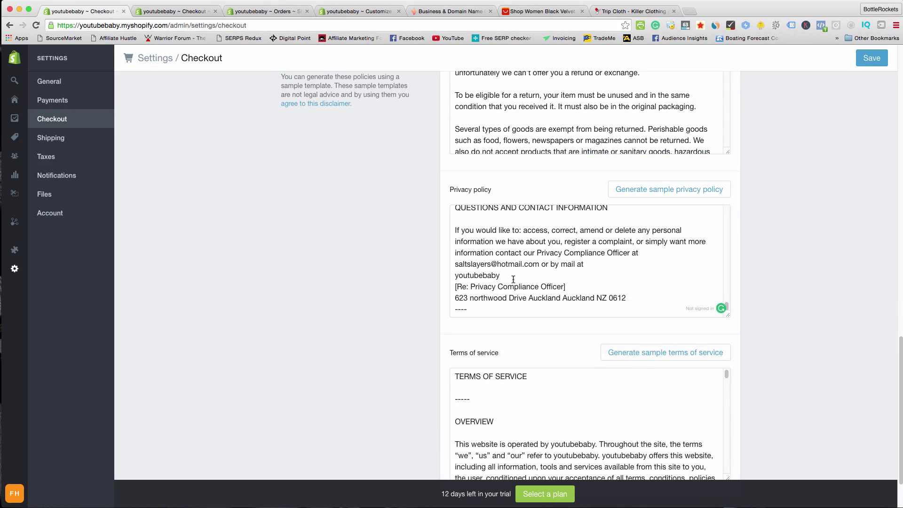
scroll(488, 283, "up", 1)
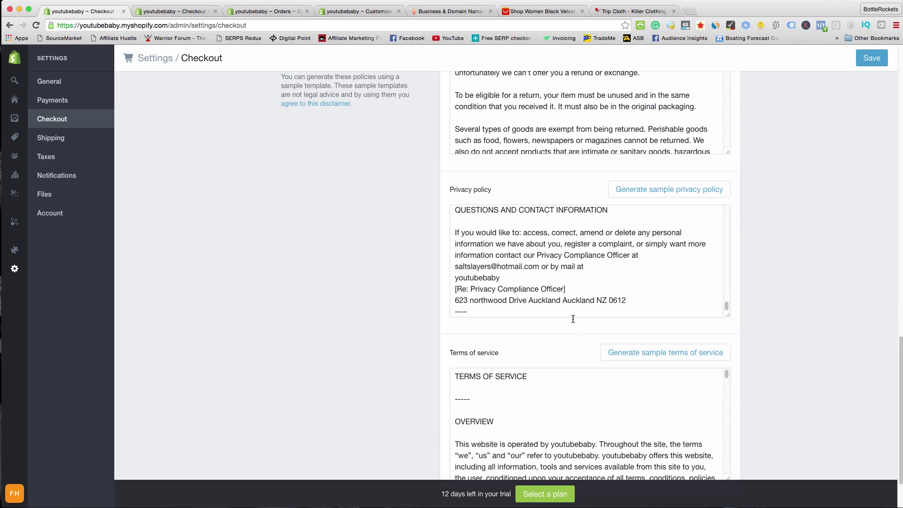
- Close the Orders page that is no longer needed and return to the checkout settings
scroll(565, 310, "up", 1)
scroll(390, 298, "up", 5)
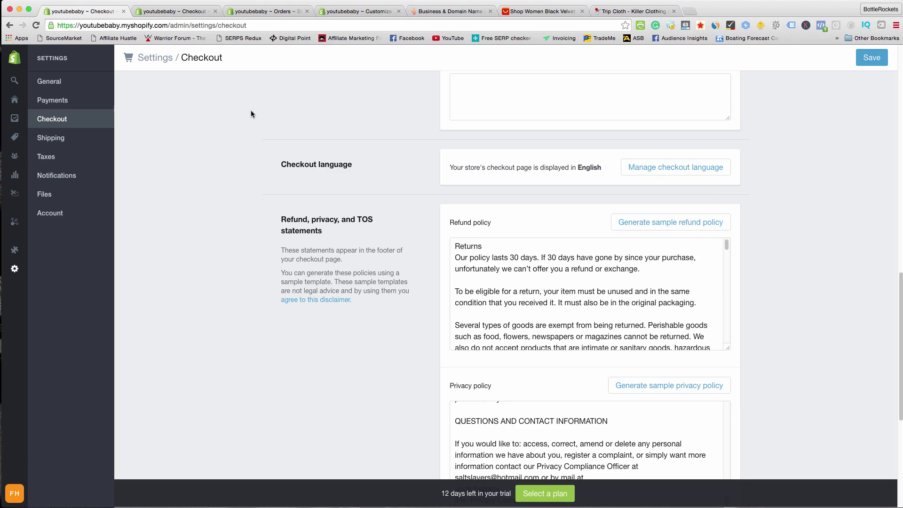
left_click(330, 15)
left_click(267, 12)
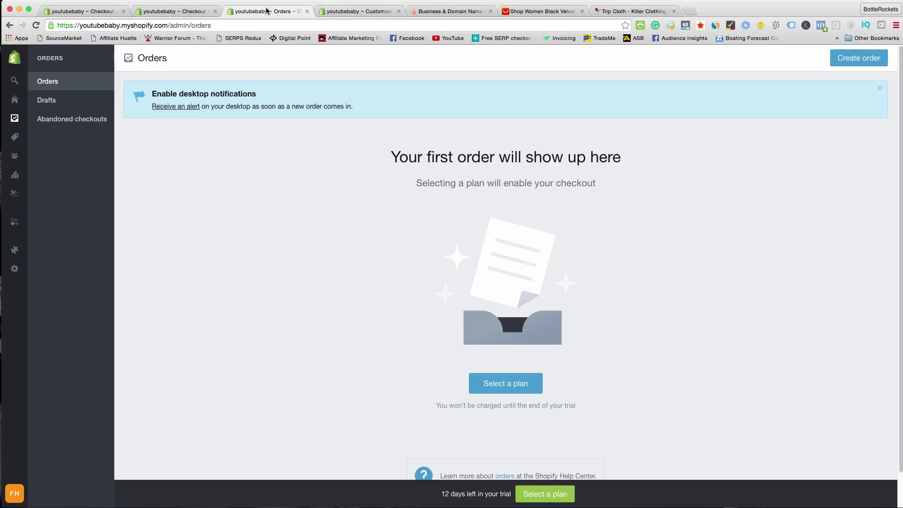
left_click(307, 11)
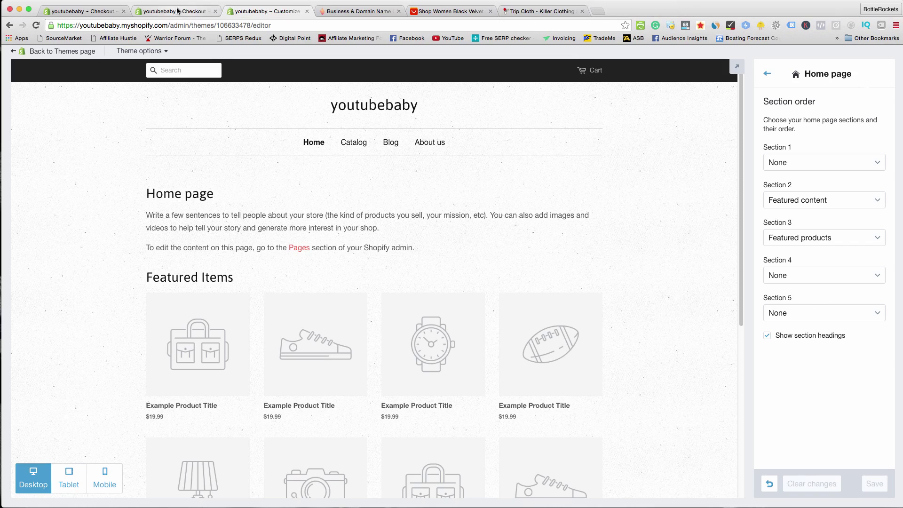
left_click(92, 11)
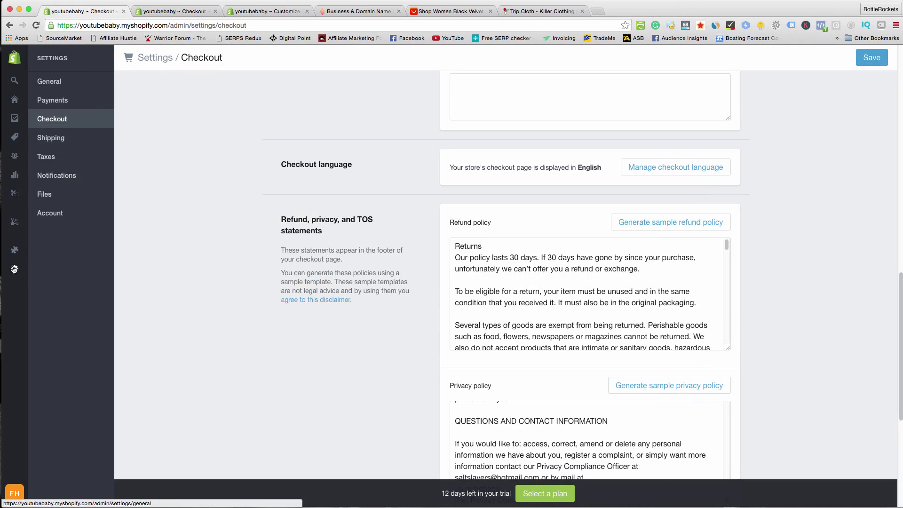
- Start a new page in the online store and title it Refund
mouse_move(31, 252)
left_click(42, 224)
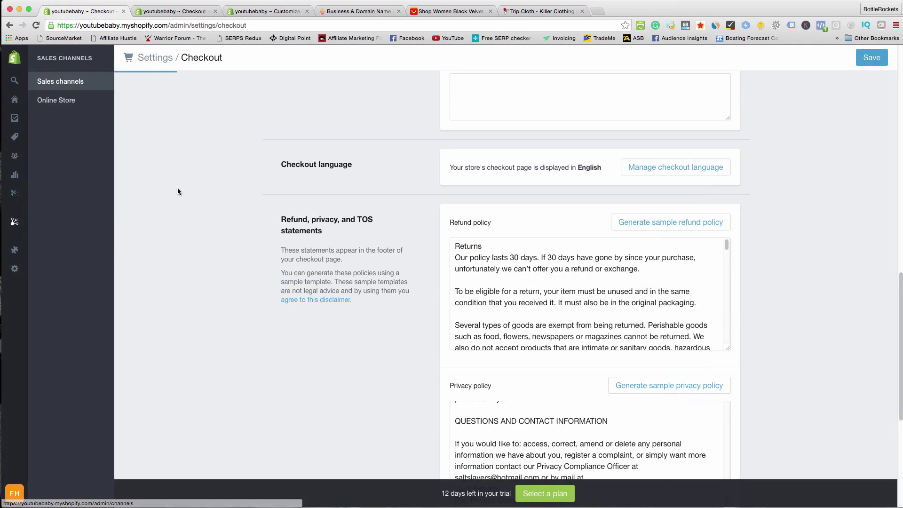
left_click(56, 101)
left_click(63, 120)
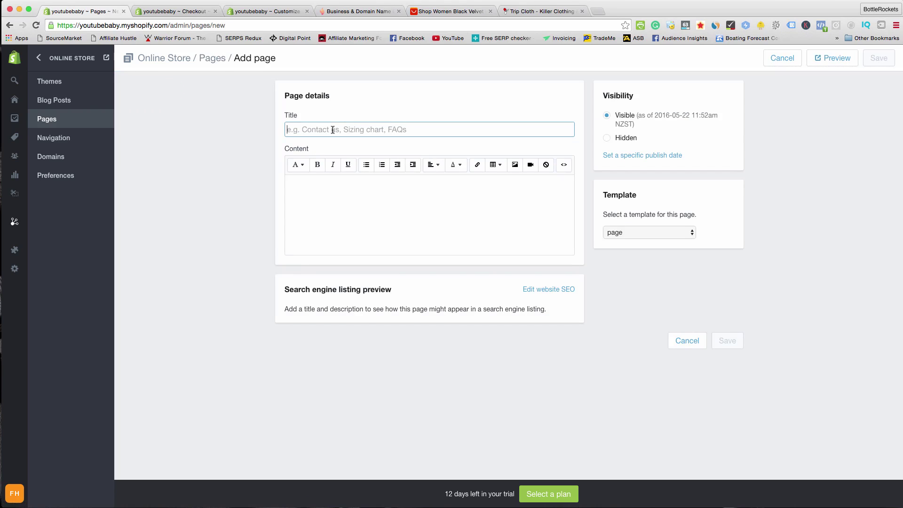
type("Refund")
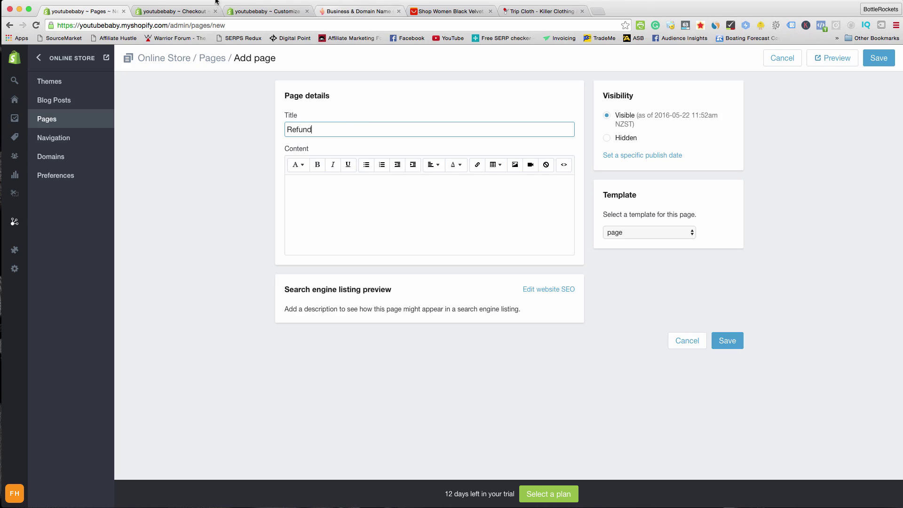
- Copy the full refund policy text from the checkout settings
left_click(174, 11)
scroll(481, 338, "down", 1)
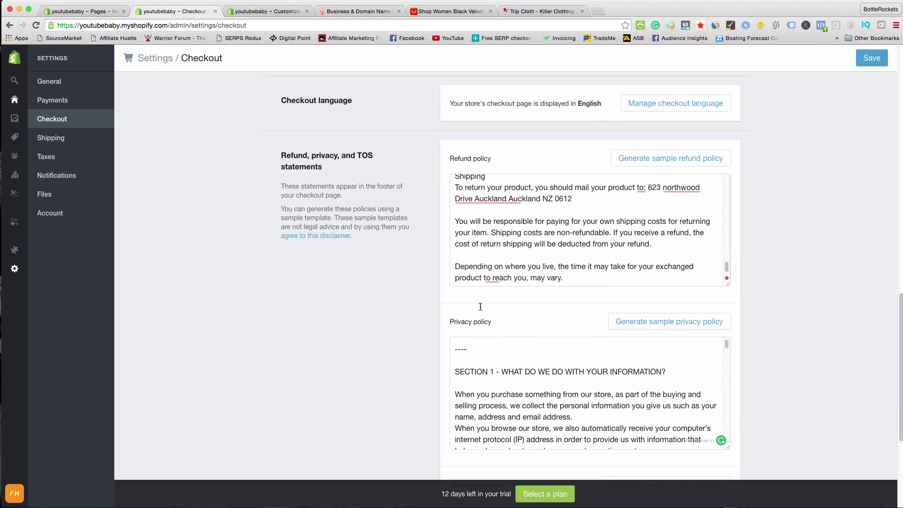
right_click(517, 204)
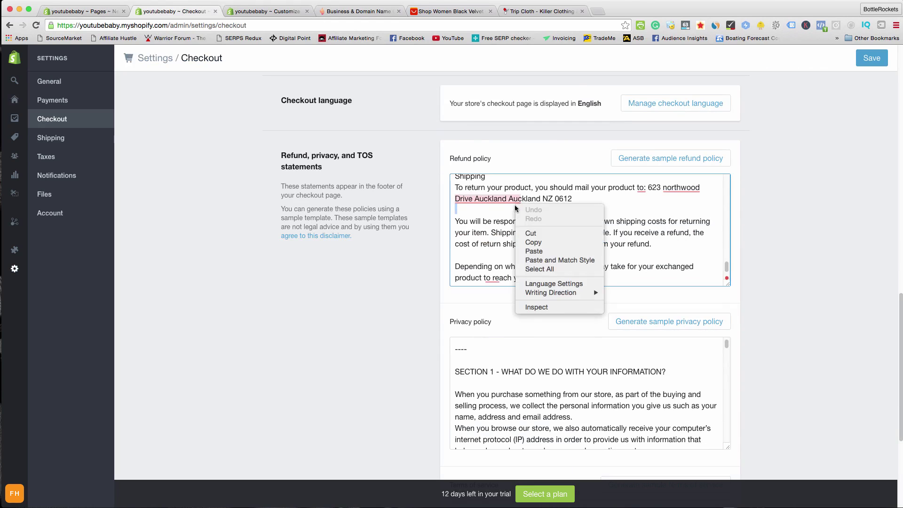
left_click(539, 269)
right_click(551, 205)
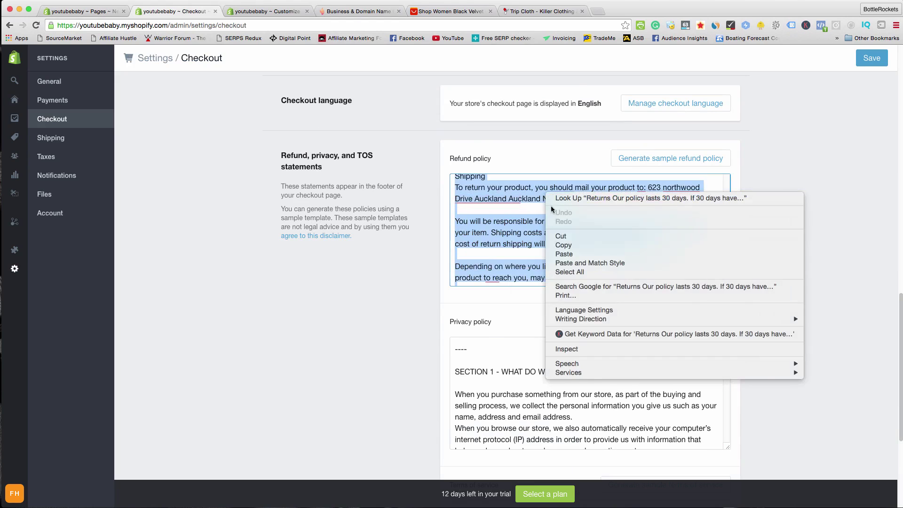
left_click(563, 244)
- Paste the copied refund policy into the content of the Refund page and save the page
left_click(267, 11)
left_click(103, 12)
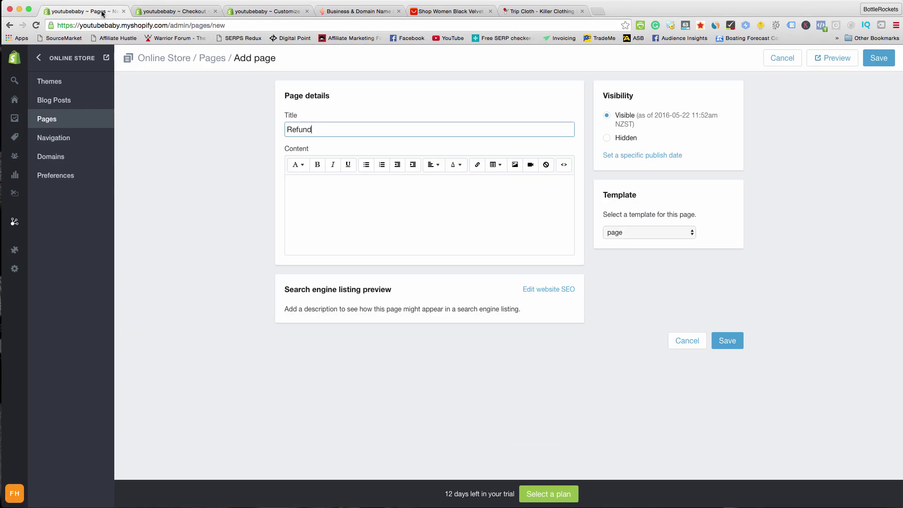
left_click(314, 206)
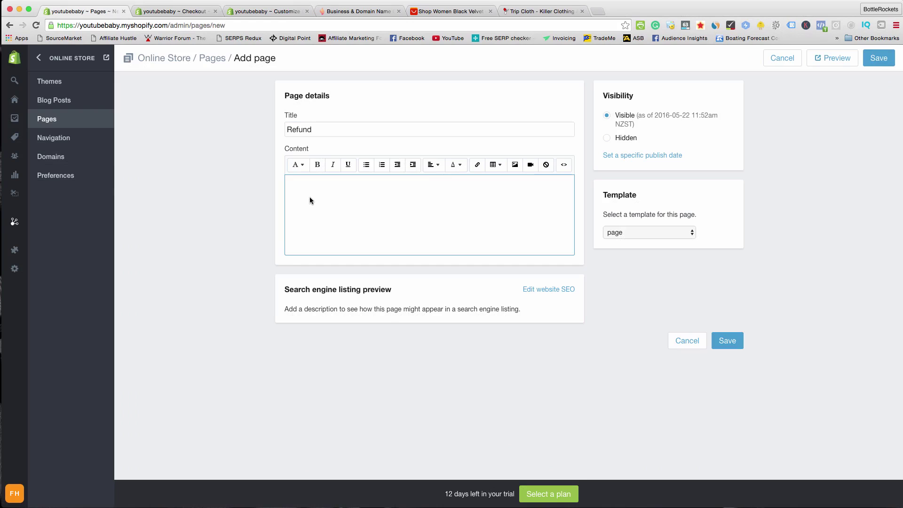
key("super+v")
scroll(642, 293, "down", 2)
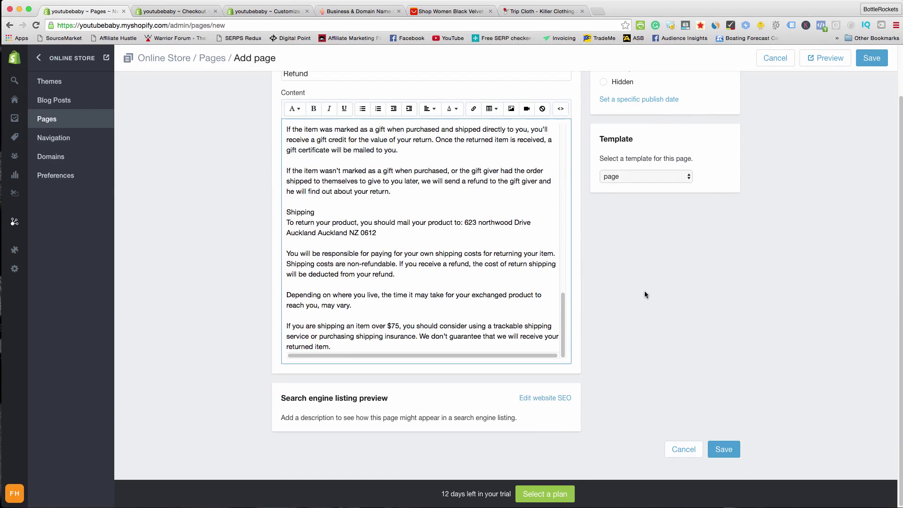
left_click(872, 57)
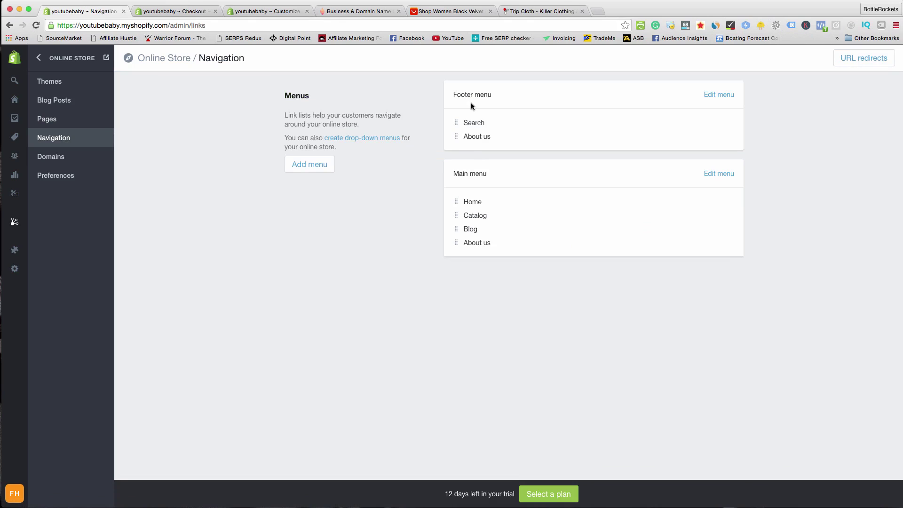
- Add a Refund item to the footer menu, link it to the Refund page and save the menu
left_click(719, 94)
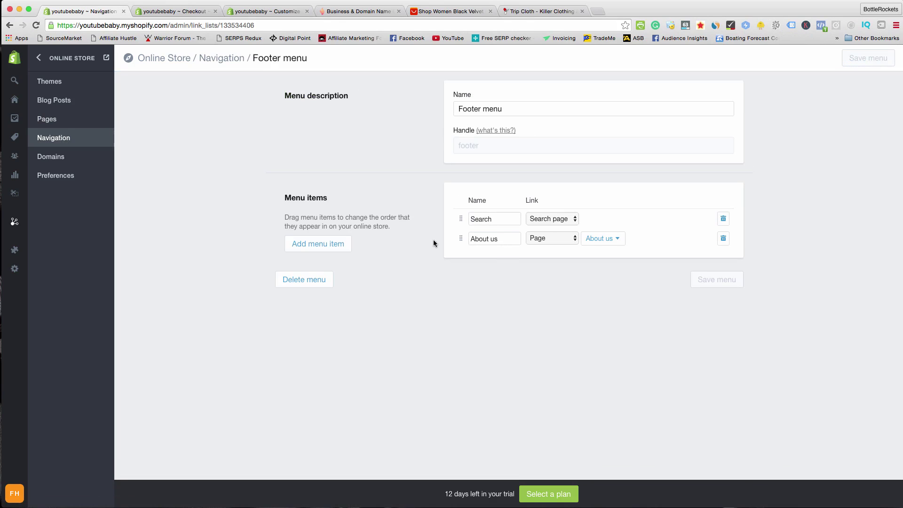
left_click(338, 247)
left_click(504, 262)
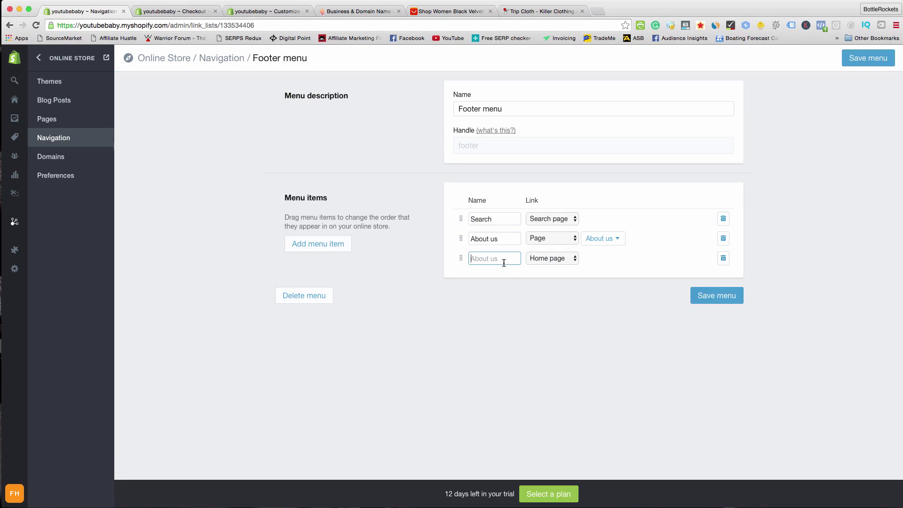
type("Ref")
left_click(537, 259)
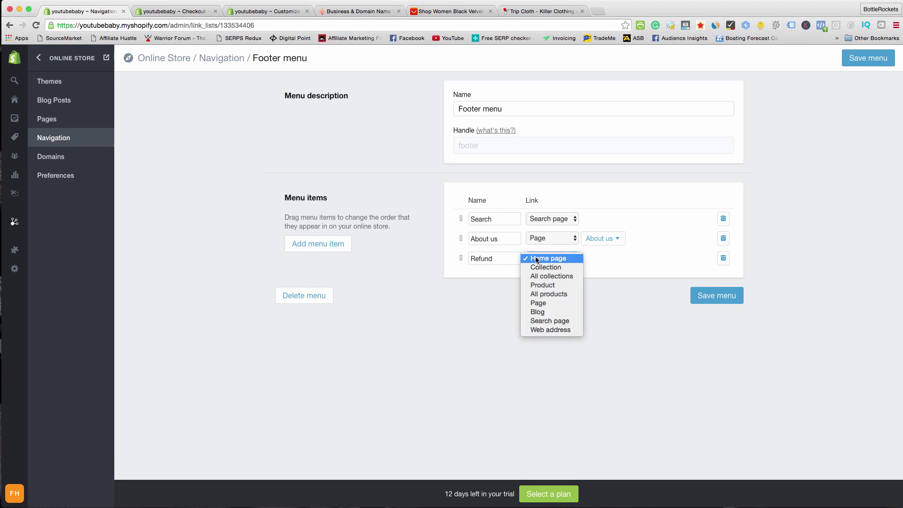
left_click(563, 302)
left_click(627, 260)
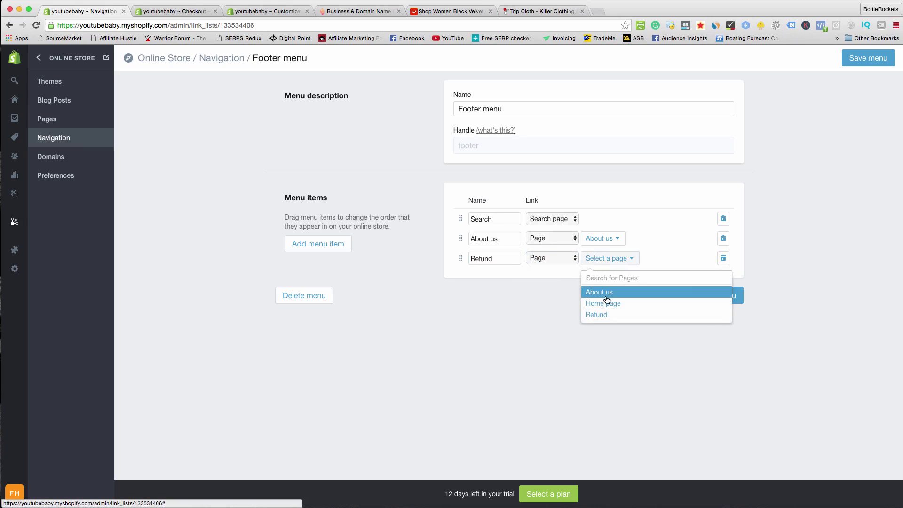
left_click(608, 315)
left_click(716, 297)
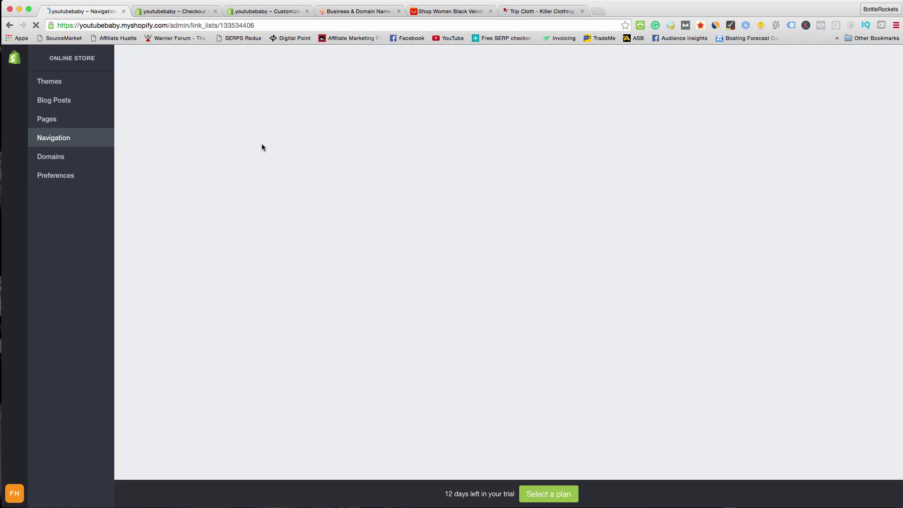
- View the live storefront and try the Refund link among the footer's quick links
left_click(107, 58)
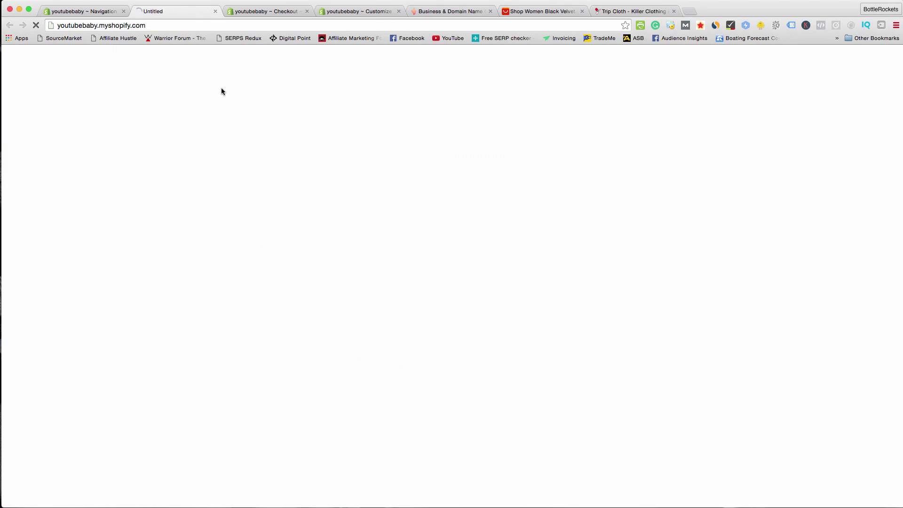
scroll(235, 230, "down", 6)
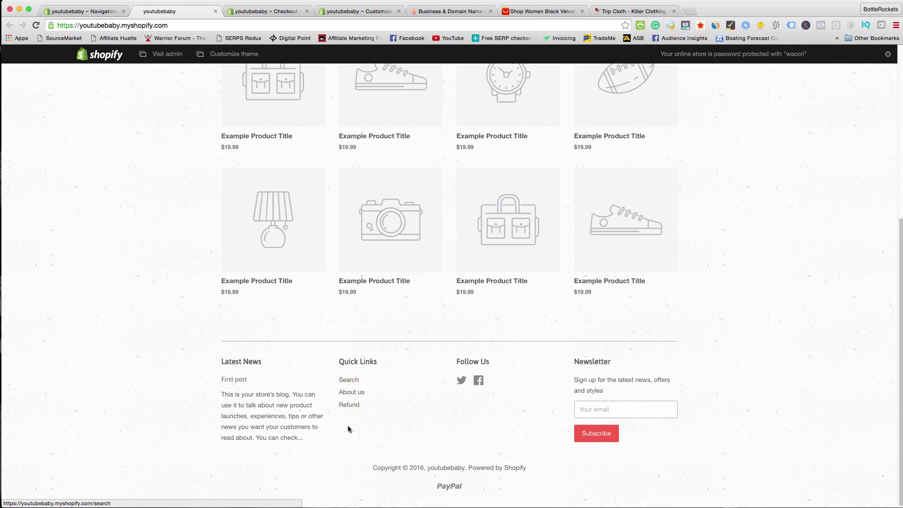
left_click(349, 405)
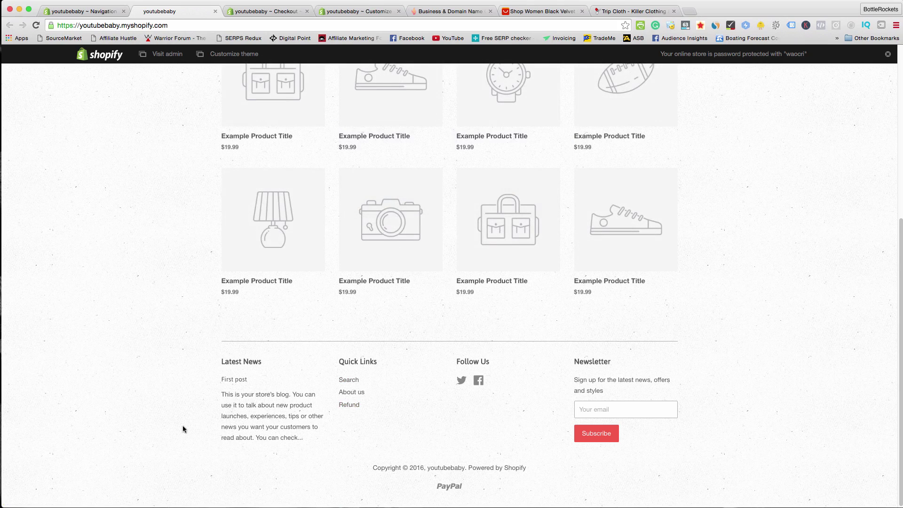
- Compare the store's list of navigation menus with the main menu on the storefront
left_click(82, 12)
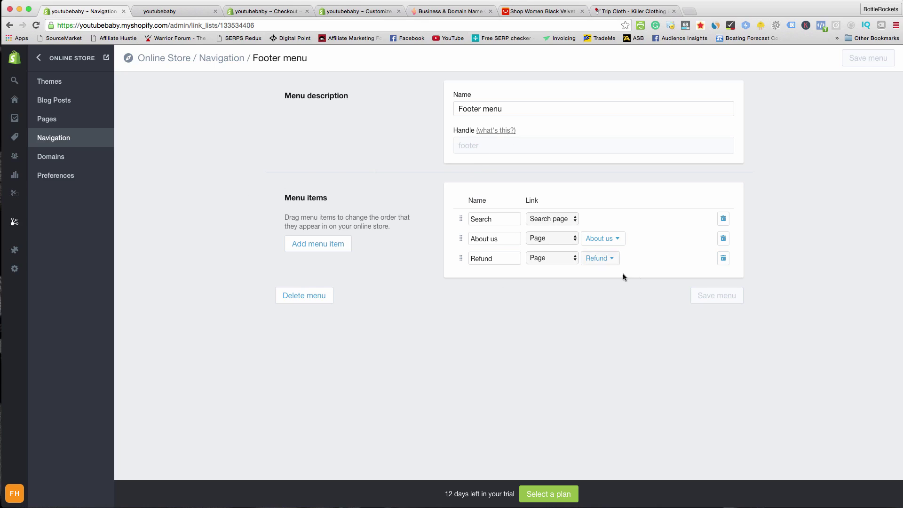
left_click(111, 133)
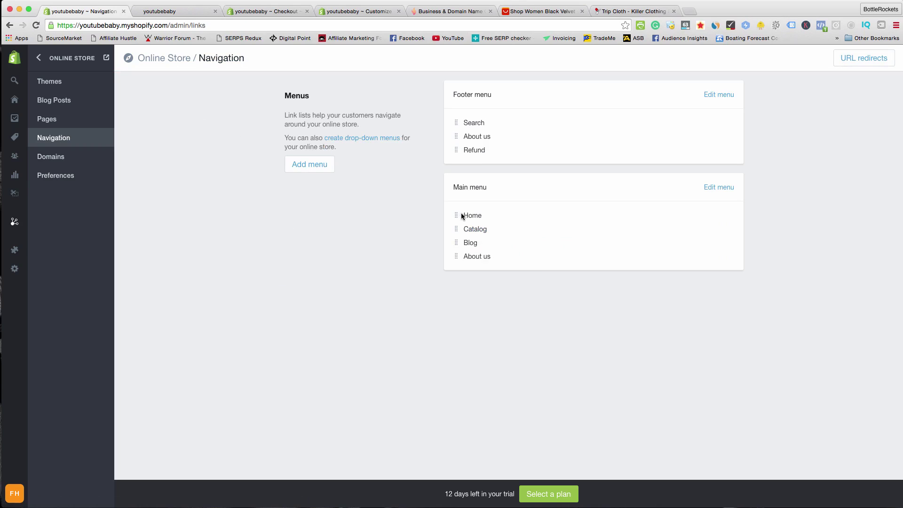
left_click(178, 10)
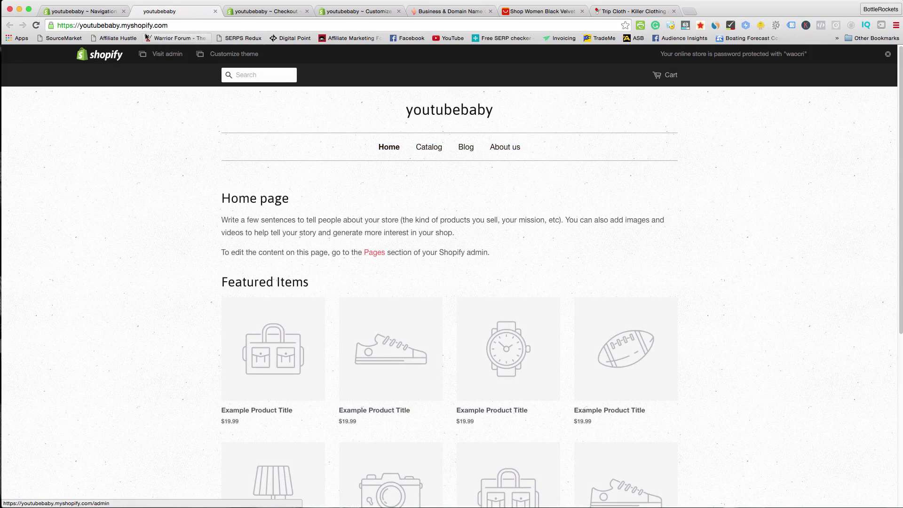
- Remove the Blog item from the main menu
left_click(104, 11)
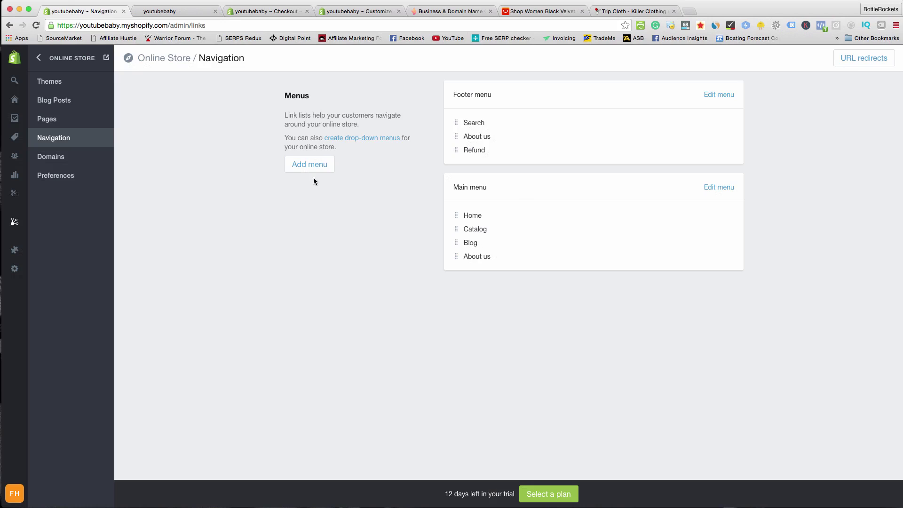
left_click(715, 187)
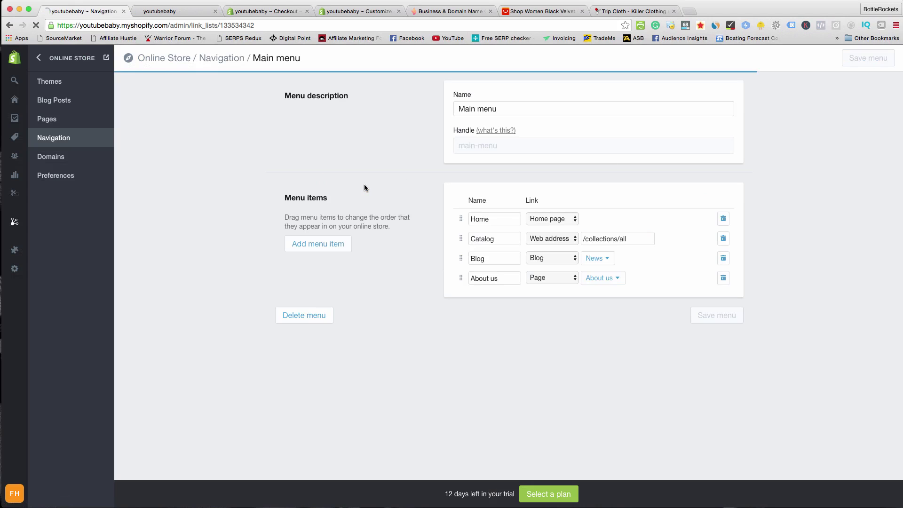
left_click(723, 258)
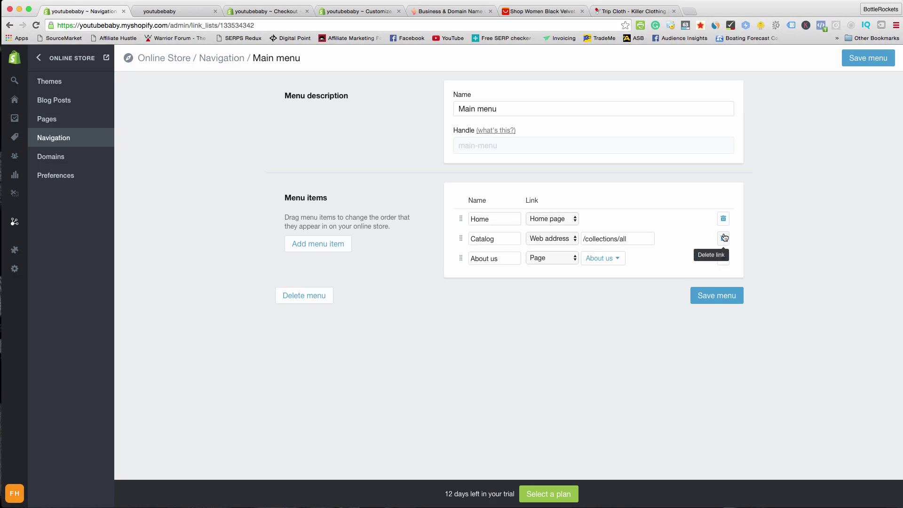
- Link the main menu's Catalog item to the Sale collection, rename it Sale and save the menu
left_click(501, 240)
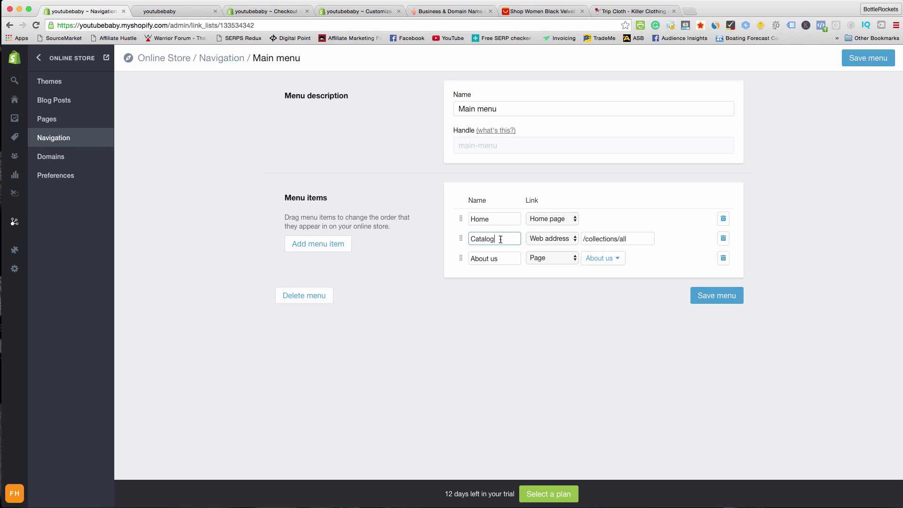
left_click(532, 240)
left_click(547, 176)
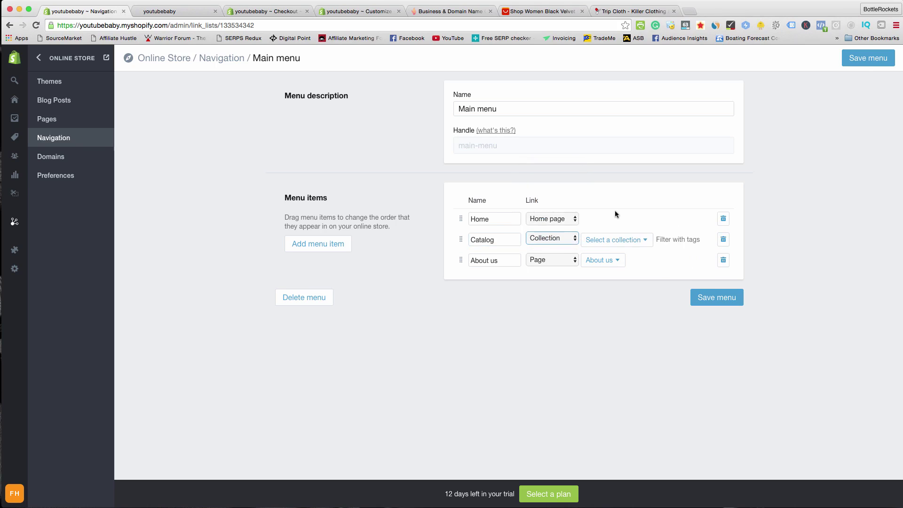
left_click(644, 242)
left_click(607, 294)
left_click_drag(505, 241, 464, 242)
type("Sale")
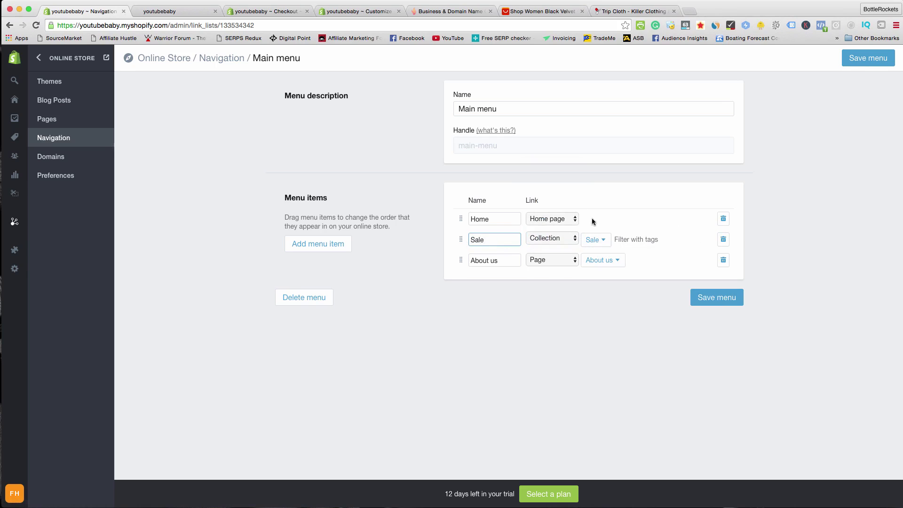
left_click(596, 224)
left_click(741, 302)
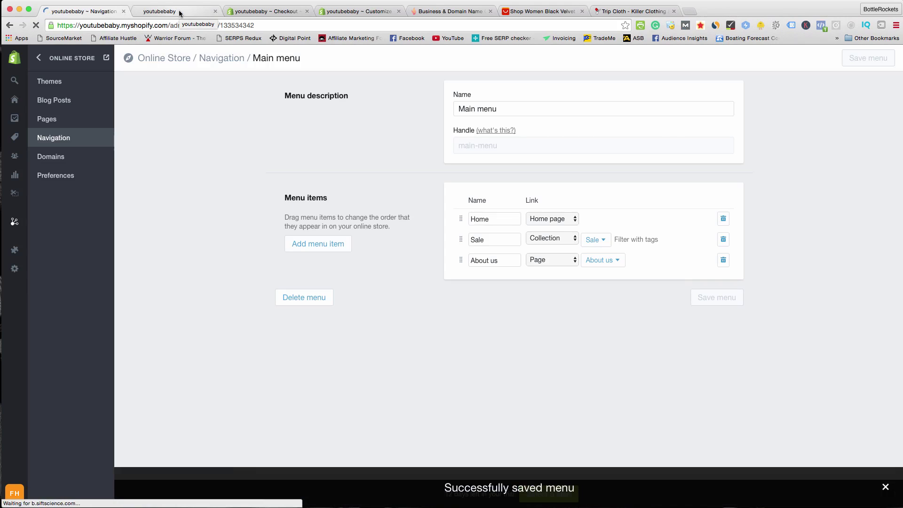
- Check the main menu on the storefront and return to the policy statements in the checkout settings
left_click(179, 13)
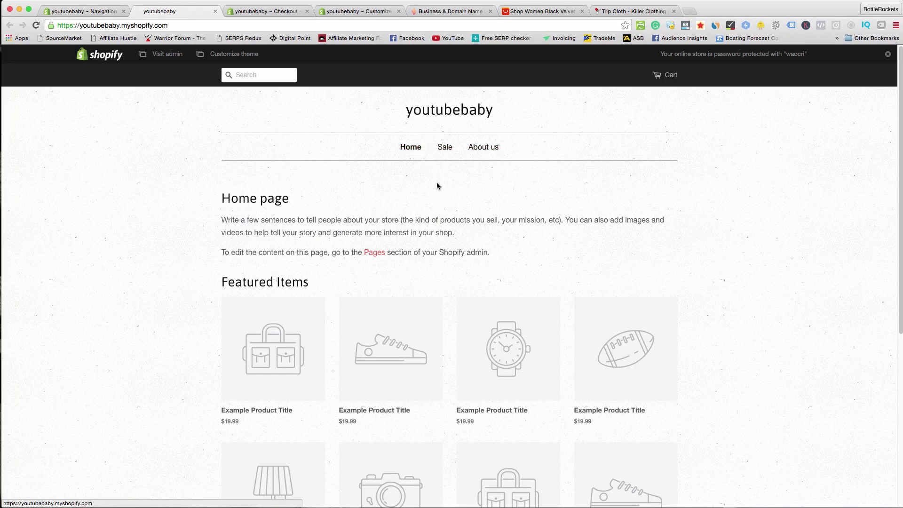
left_click(104, 13)
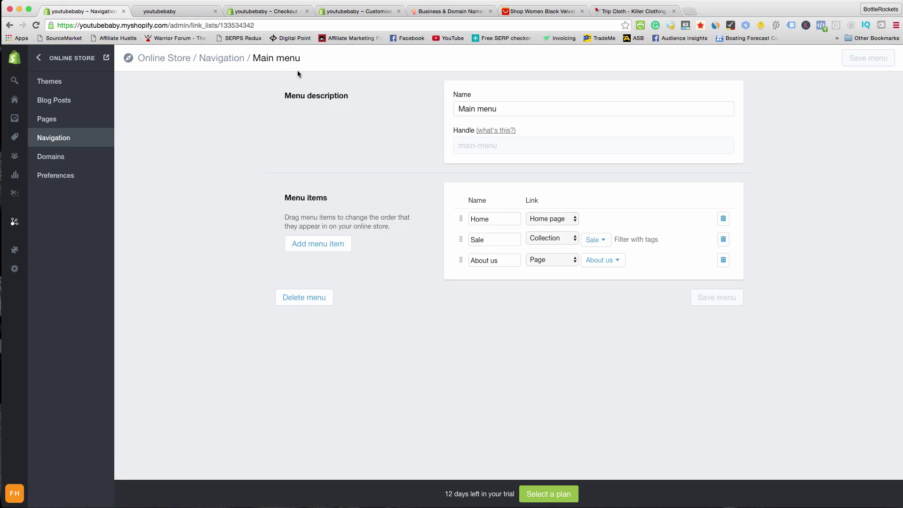
left_click(332, 13)
left_click(269, 13)
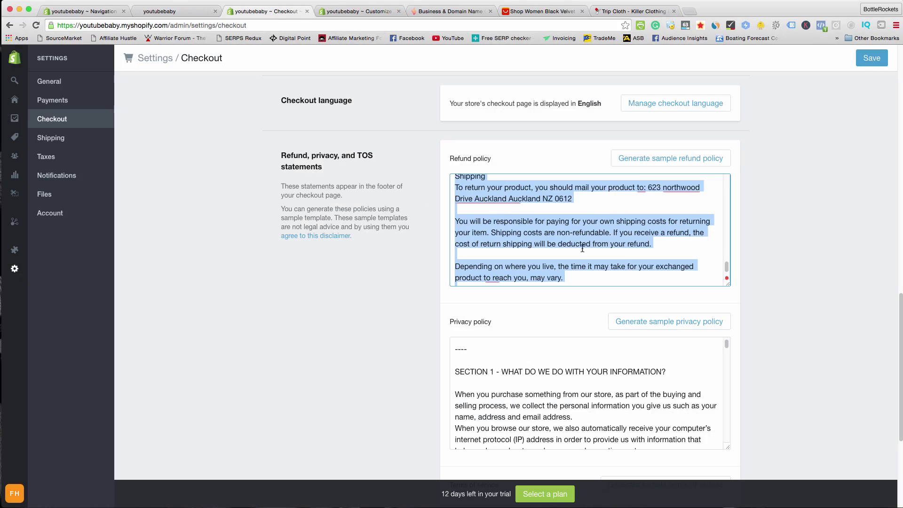
- Save the checkout settings and look over the refund, privacy and terms of service statements
scroll(586, 264, "down", 2)
left_click(872, 57)
scroll(325, 187, "up", 15)
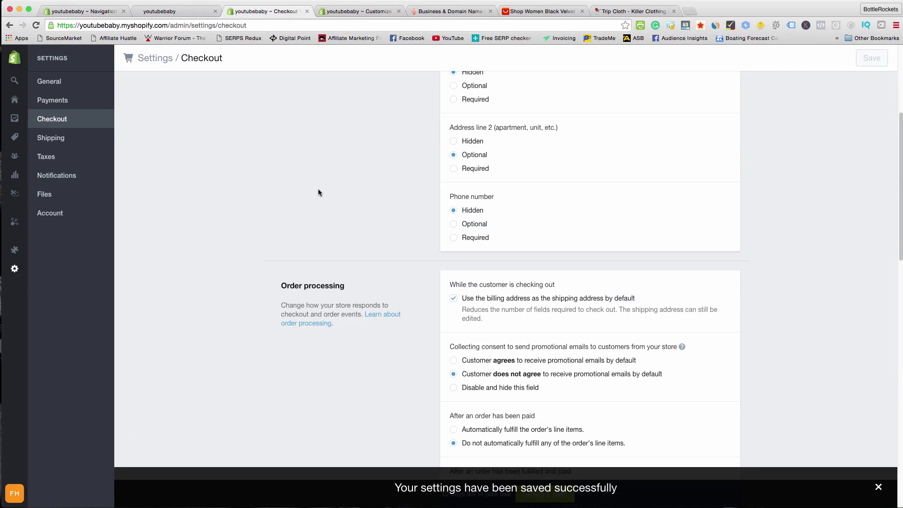
scroll(319, 191, "down", 15)
scroll(539, 211, "down", 5)
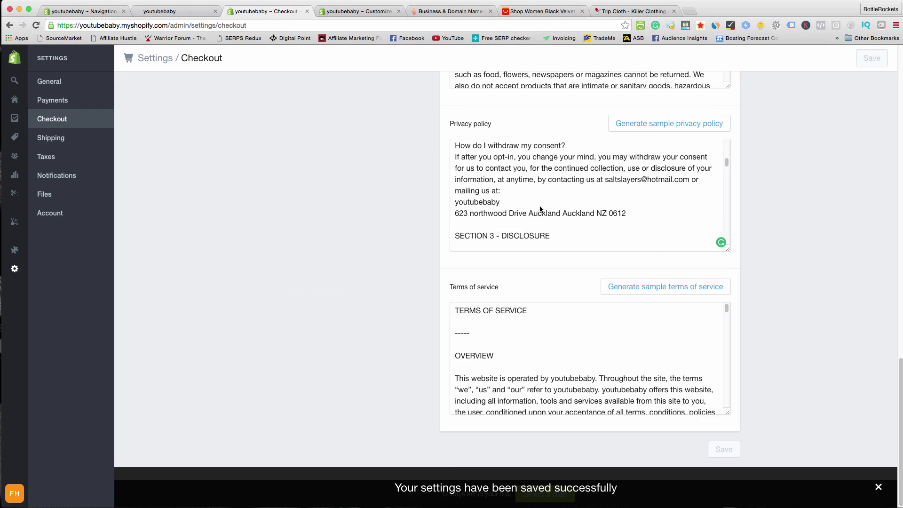
scroll(564, 417, "up", 10)
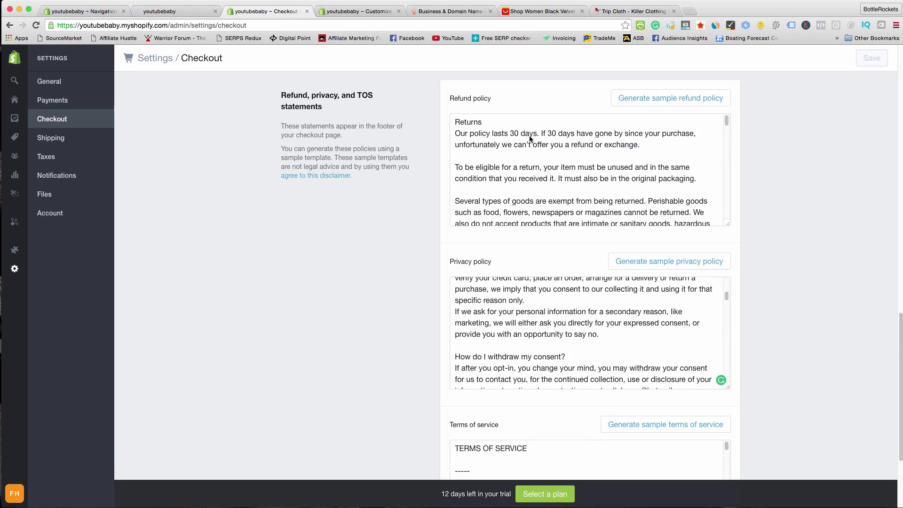
scroll(528, 157, "down", 4)
scroll(528, 157, "down", 10)
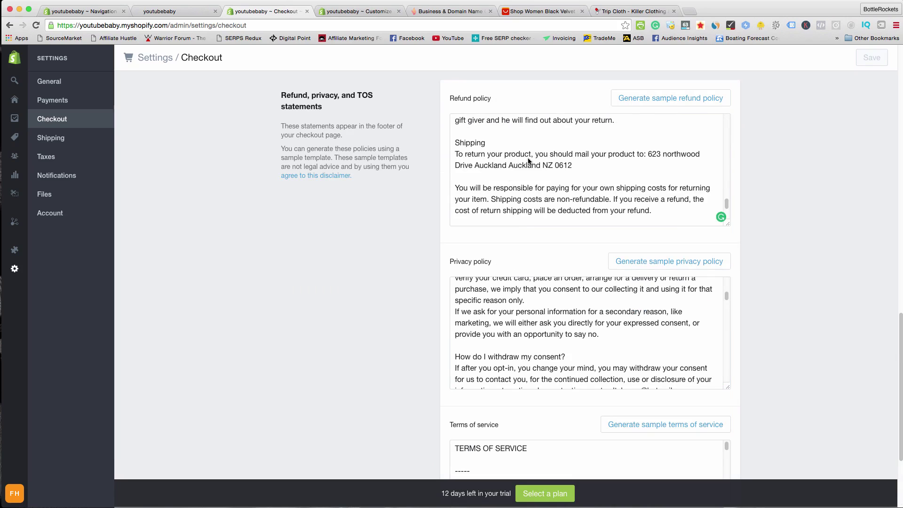
scroll(397, 219, "up", 7)
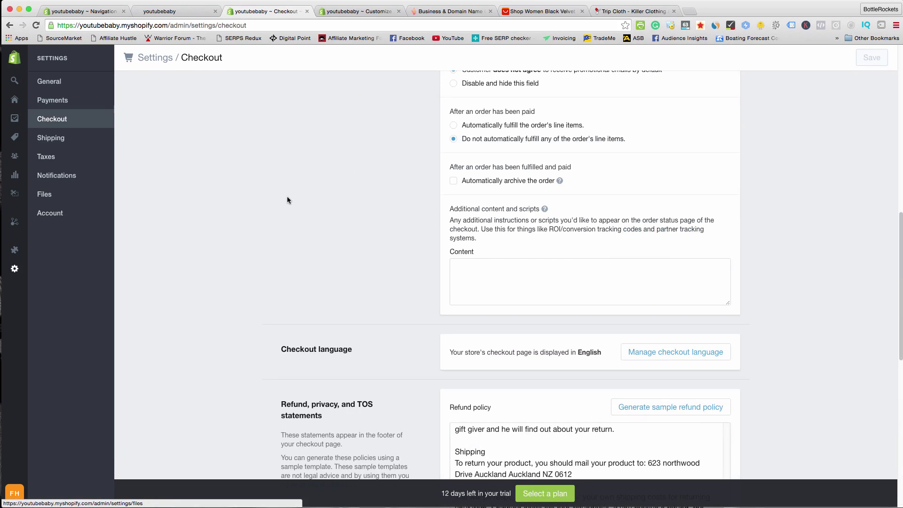
- Review the shipping origin, zones and rates in the store's shipping settings
left_click(51, 138)
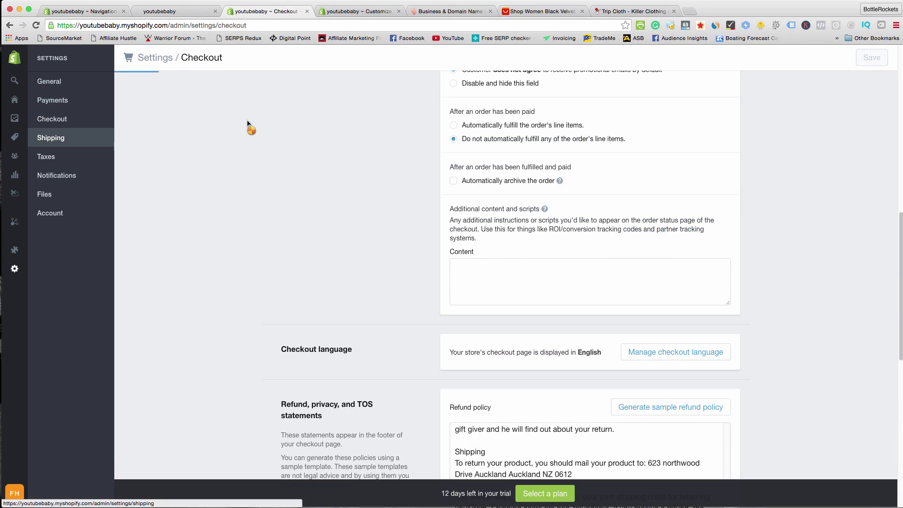
scroll(346, 144, "down", 3)
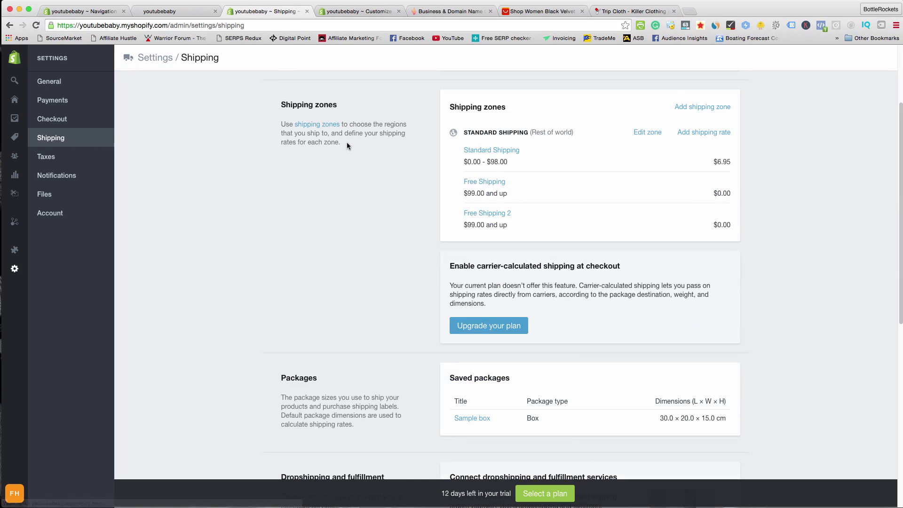
scroll(347, 145, "down", 3)
scroll(347, 145, "down", 2)
scroll(283, 155, "up", 8)
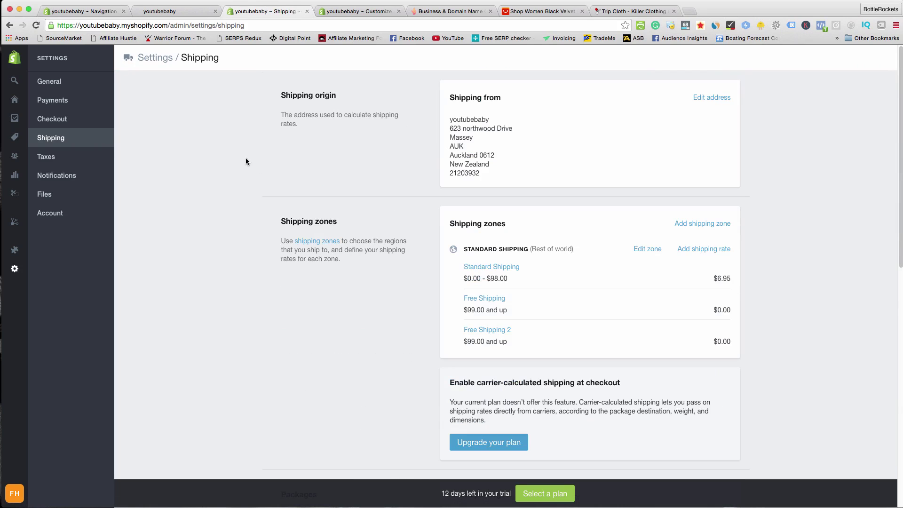
- Open the payment settings and examine the available credit card gateways without choosing one
left_click(58, 101)
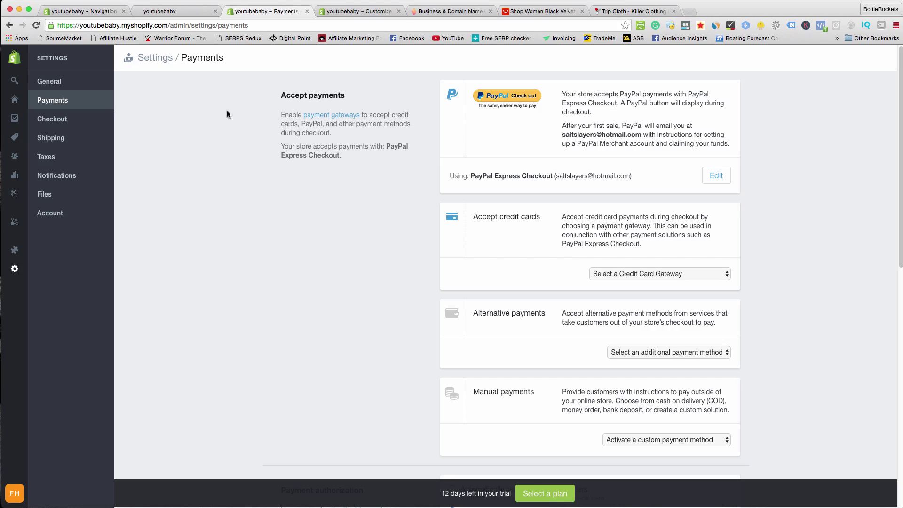
left_click(697, 275)
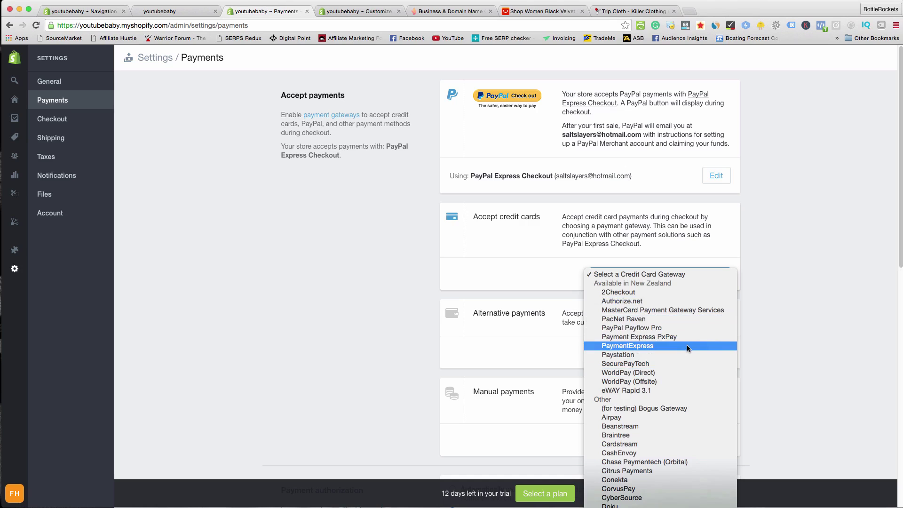
left_click(690, 12)
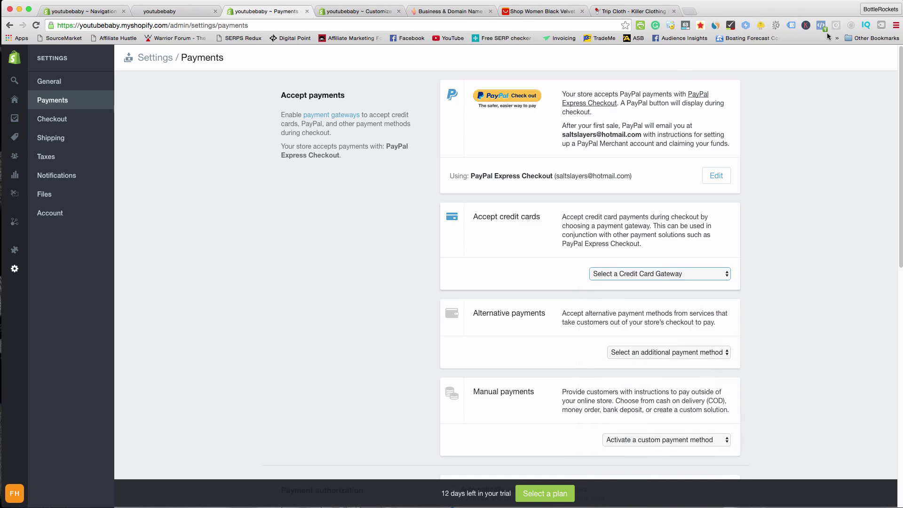
- Open smokecartel.com in a new tab and browse its Smokin' Deals collection
left_click(689, 11)
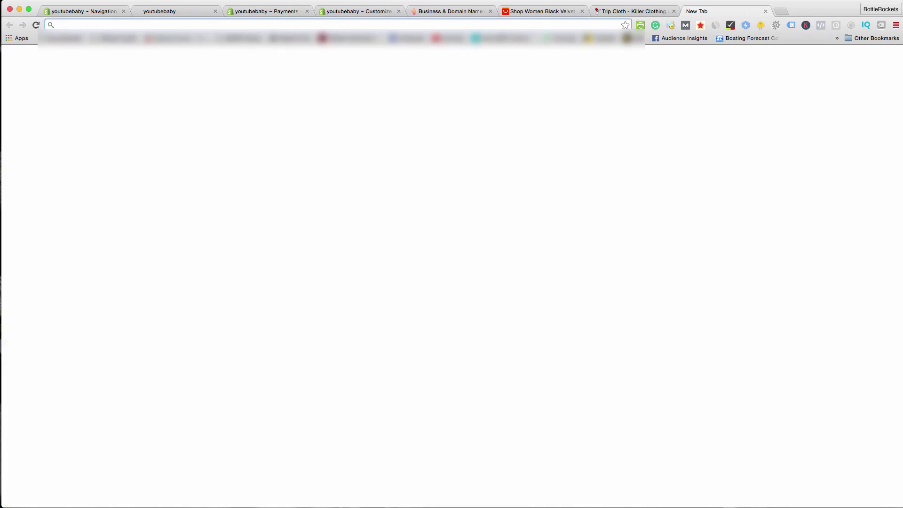
type("smokecartel.com")
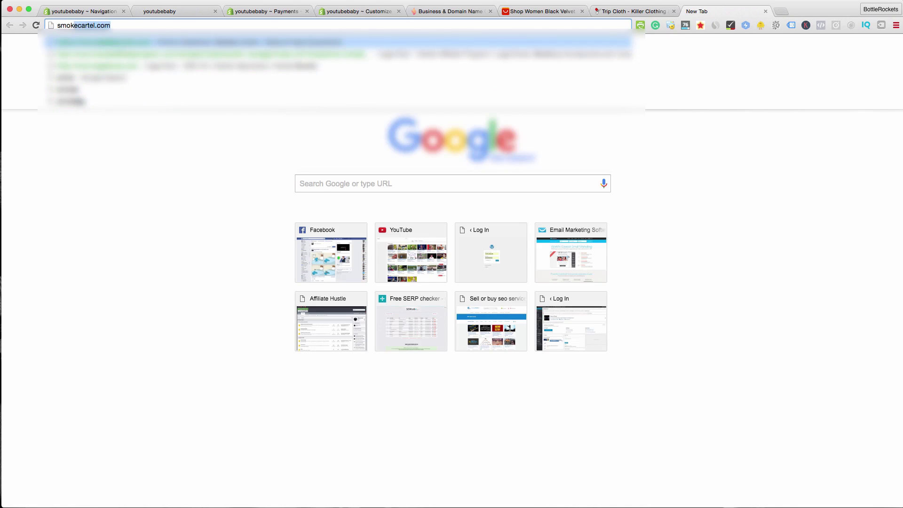
key("Return")
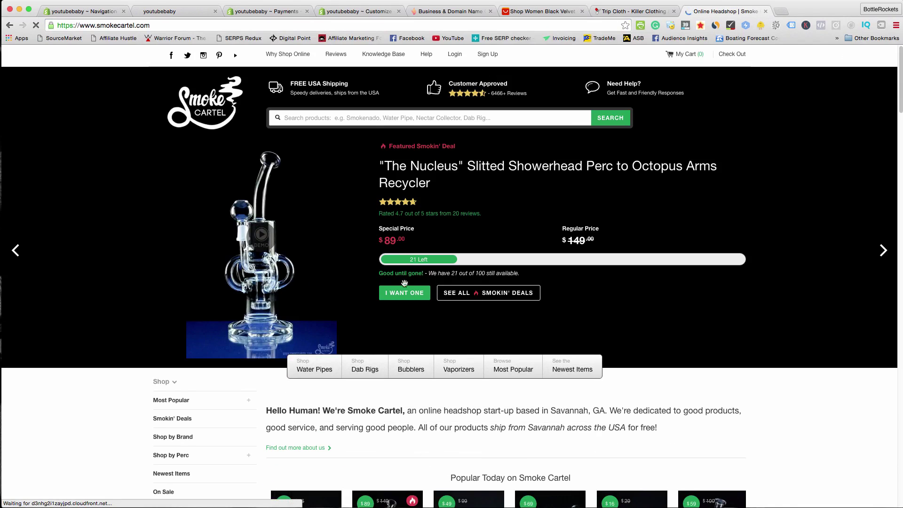
left_click(401, 302)
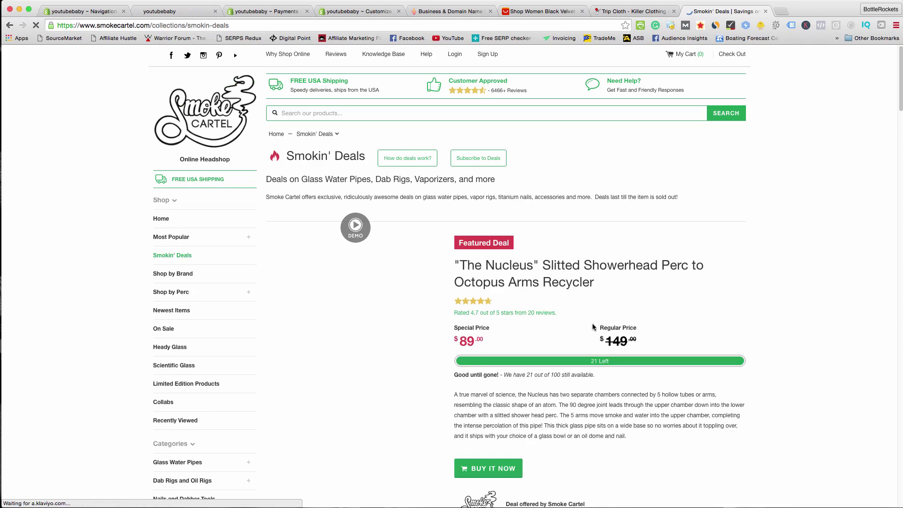
scroll(472, 372, "down", 9)
scroll(496, 318, "up", 6)
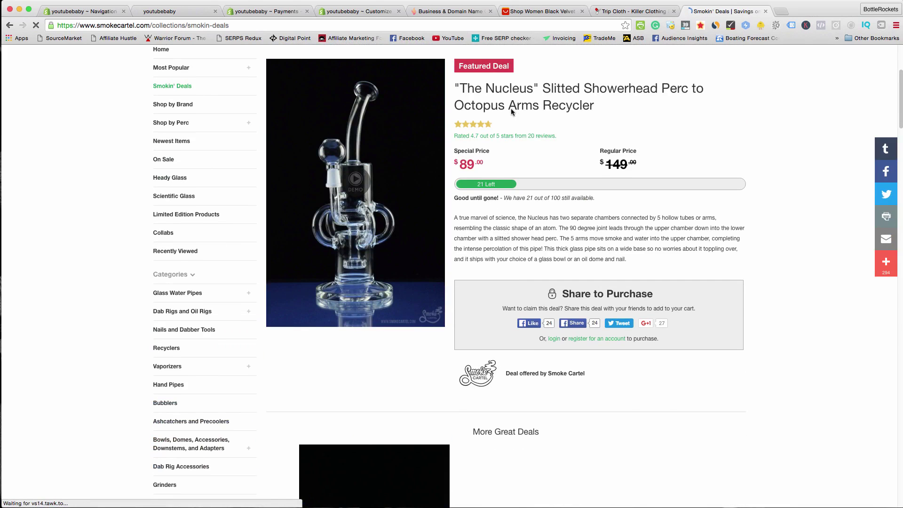
scroll(555, 133, "up", 4)
scroll(607, 141, "down", 5)
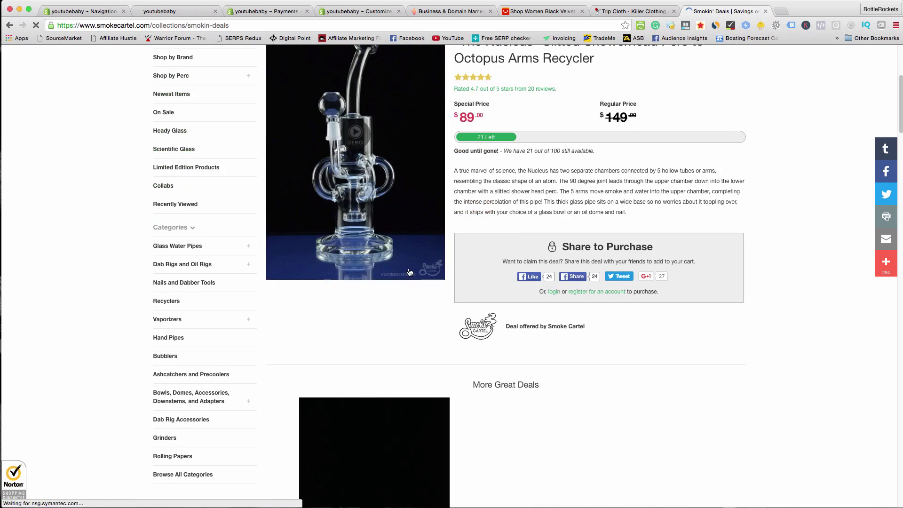
scroll(534, 159, "down", 12)
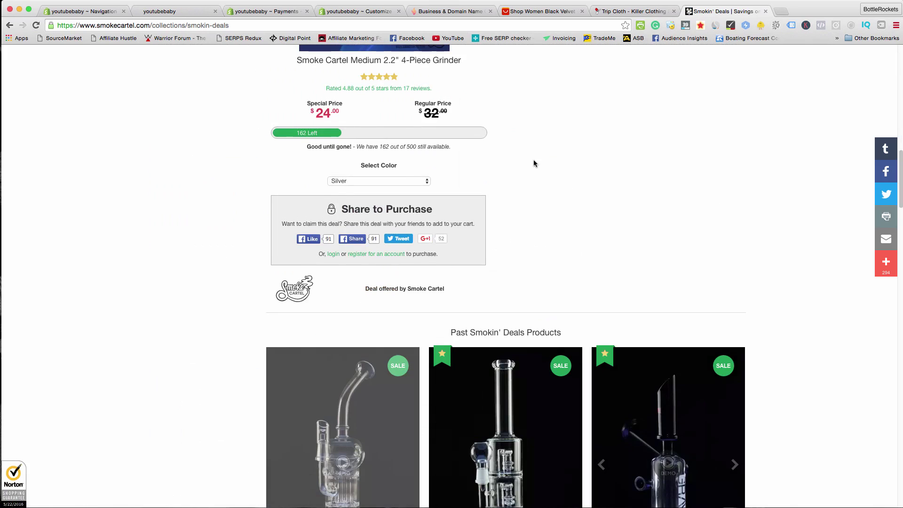
scroll(532, 160, "up", 7)
scroll(499, 186, "up", 7)
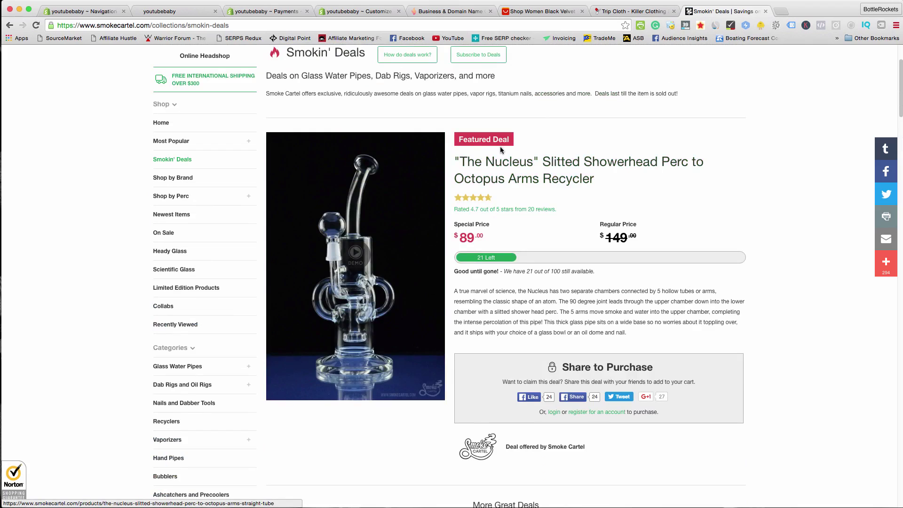
- View the featured Nucleus recycler's product page, unlock its deal with the Google +1 share and add the item to the cart
left_click(502, 163)
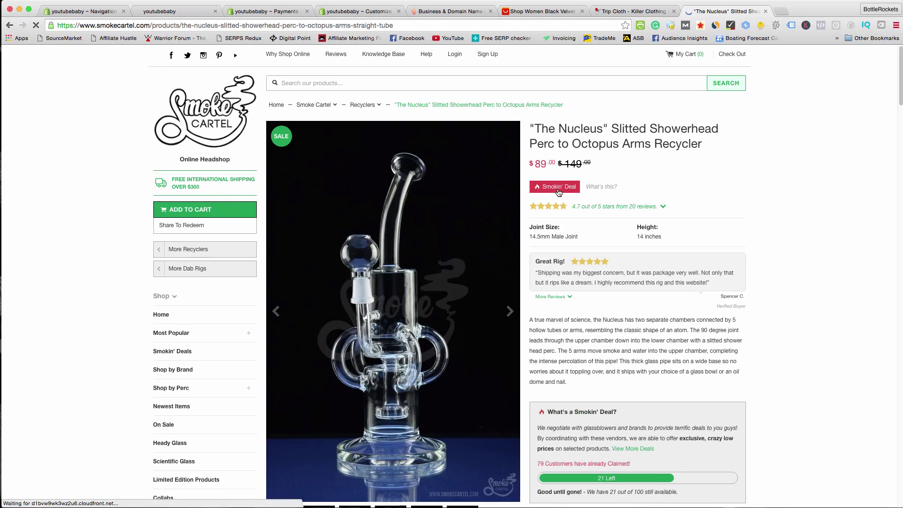
left_click(602, 181)
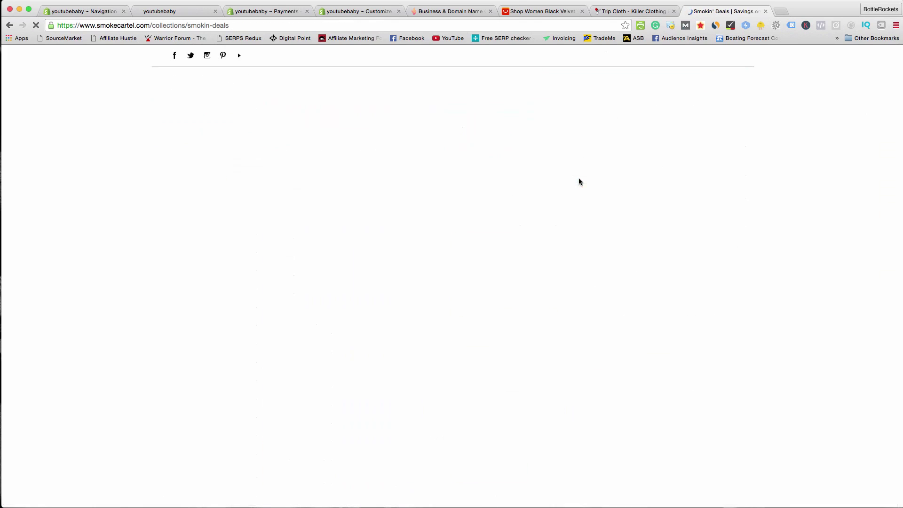
scroll(484, 287, "down", 1)
scroll(477, 324, "down", 2)
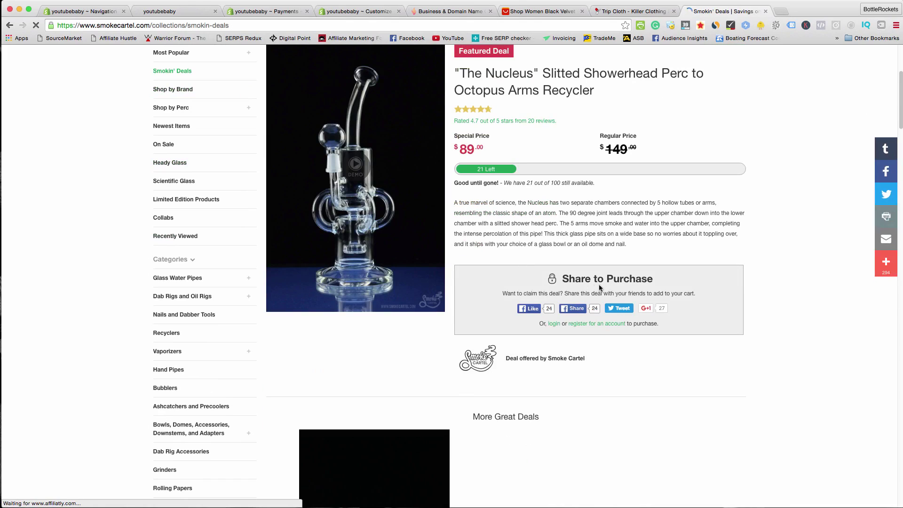
left_click(647, 308)
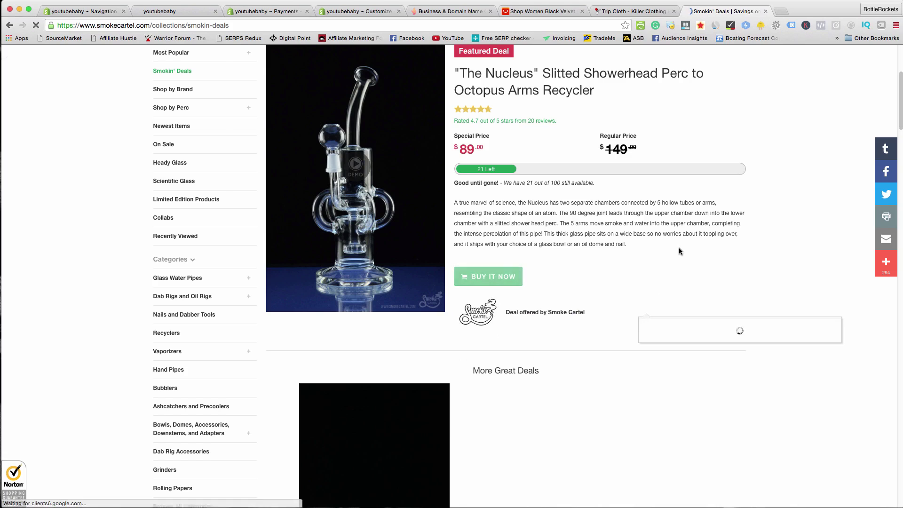
left_click(500, 281)
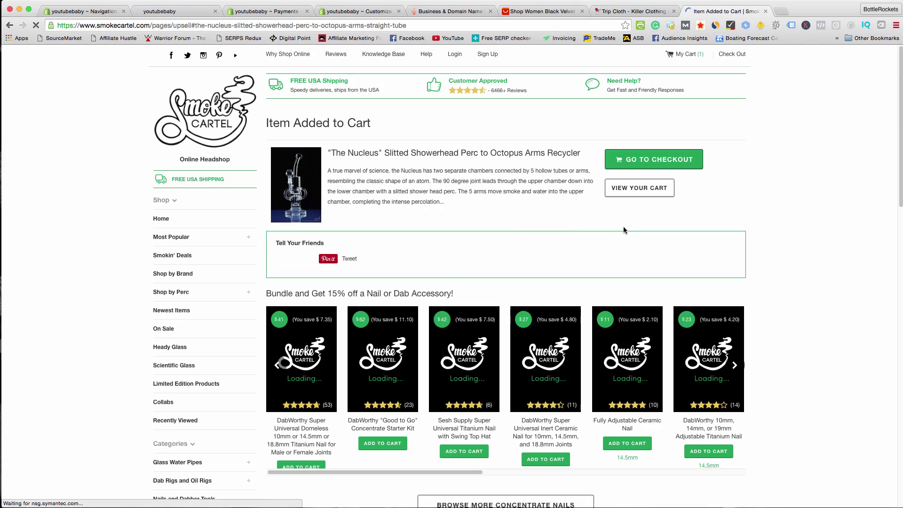
- Proceed from the cart to the customer information page of the checkout, certifying being over 18 years of age
left_click(637, 163)
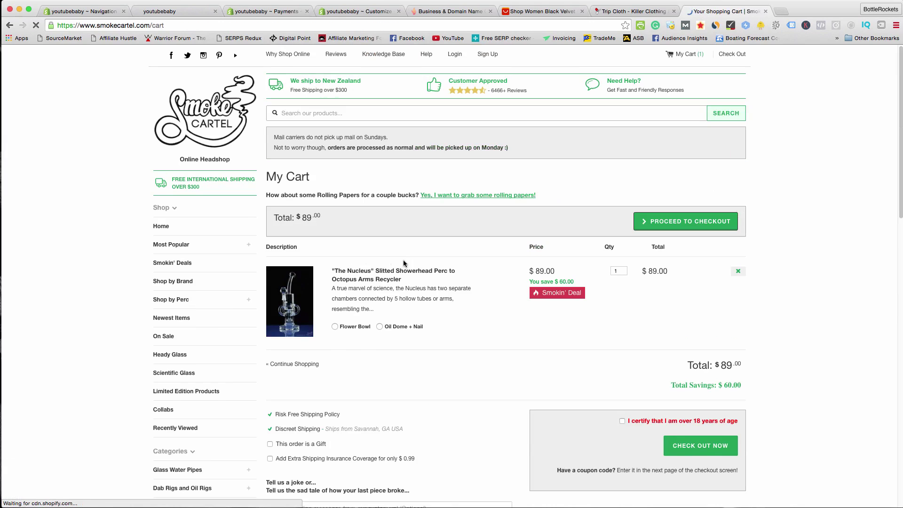
left_click(623, 422)
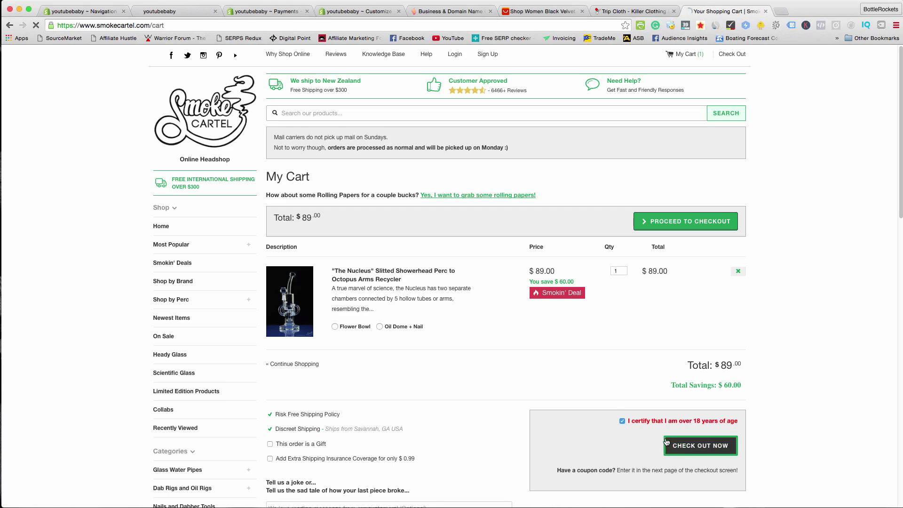
left_click(677, 446)
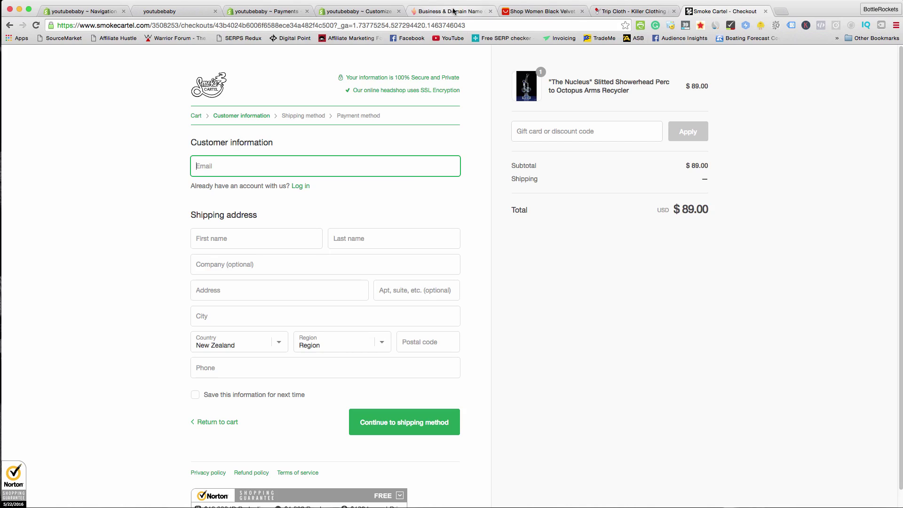
- Return to the store's payment settings and compare its credit card gateway choices with the example checkout
left_click(297, 11)
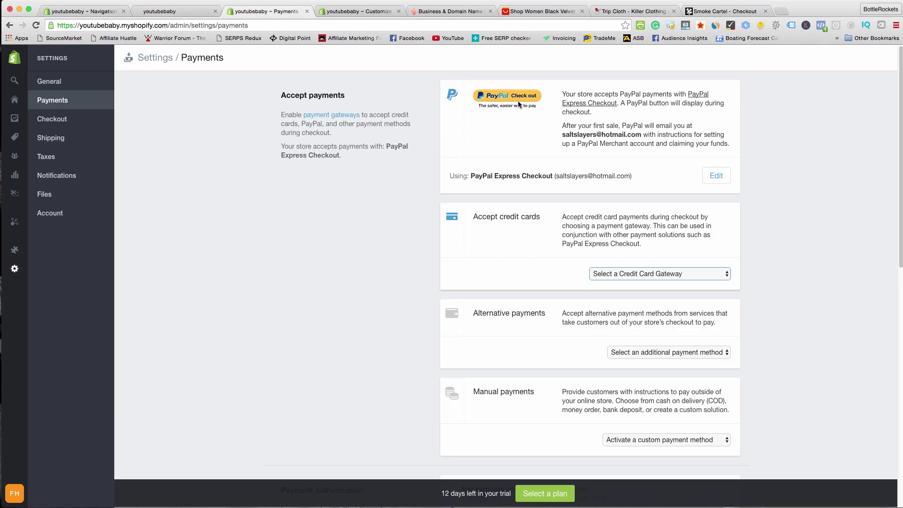
left_click(674, 274)
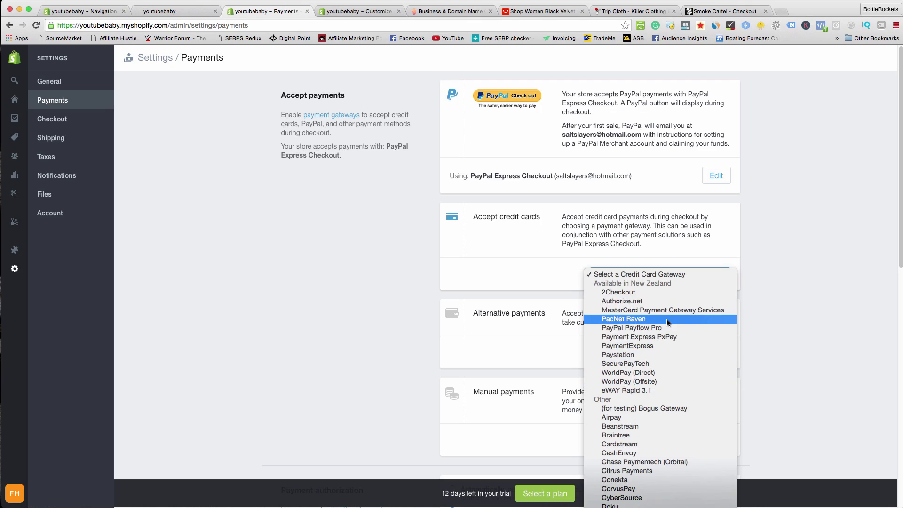
left_click(706, 6)
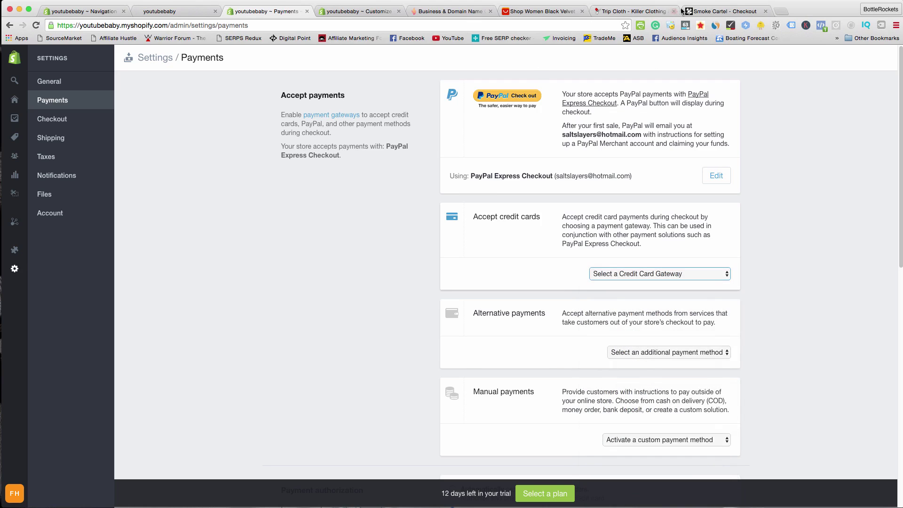
- Examine the customer information and shipping address page of the Smoke Cartel checkout
left_click(682, 10)
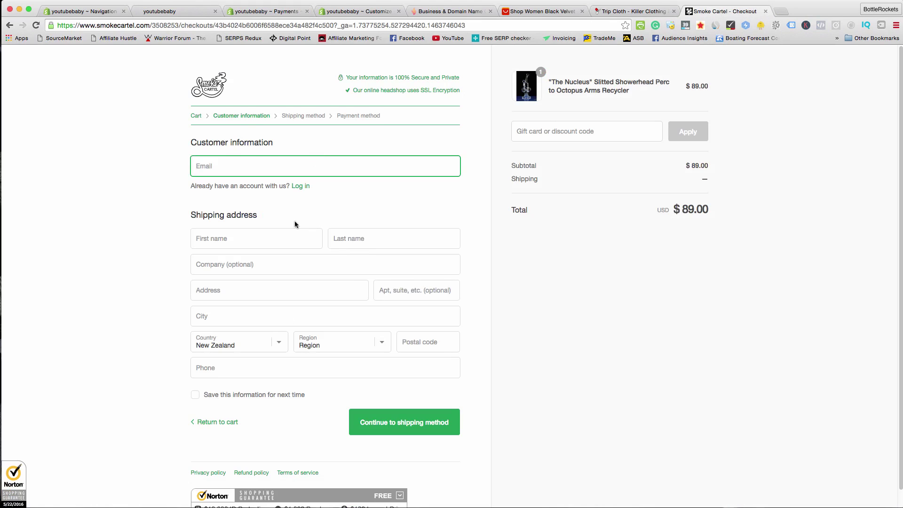
scroll(268, 220, "down", 1)
left_click(159, 11)
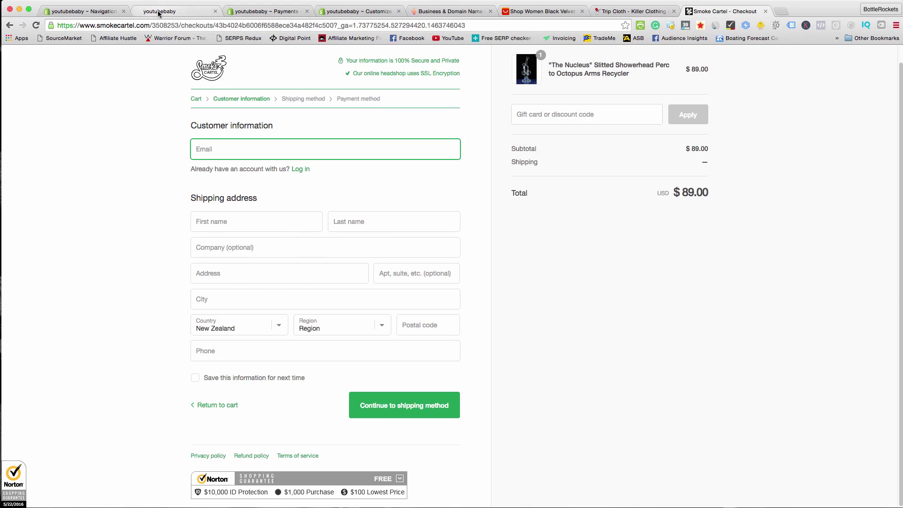
- Go back to the store's payment settings and examine the credit card gateway and manual payment options
left_click(260, 13)
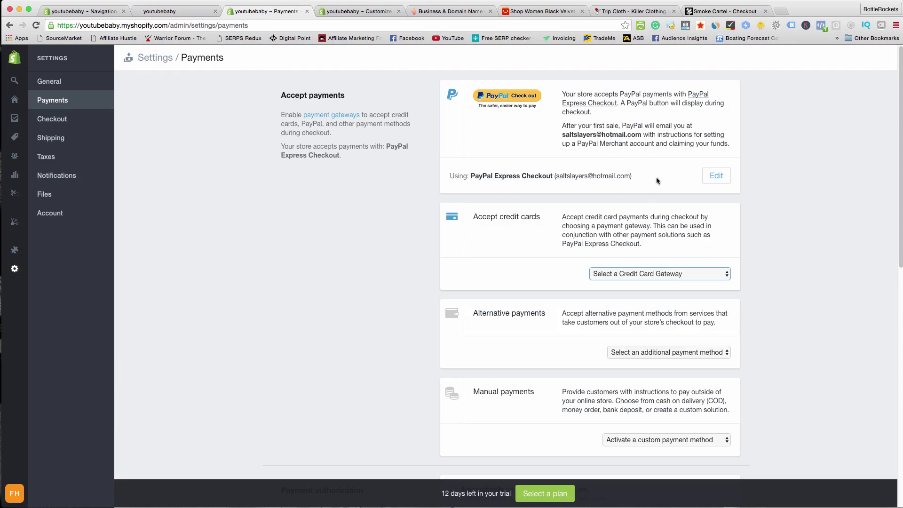
left_click(677, 277)
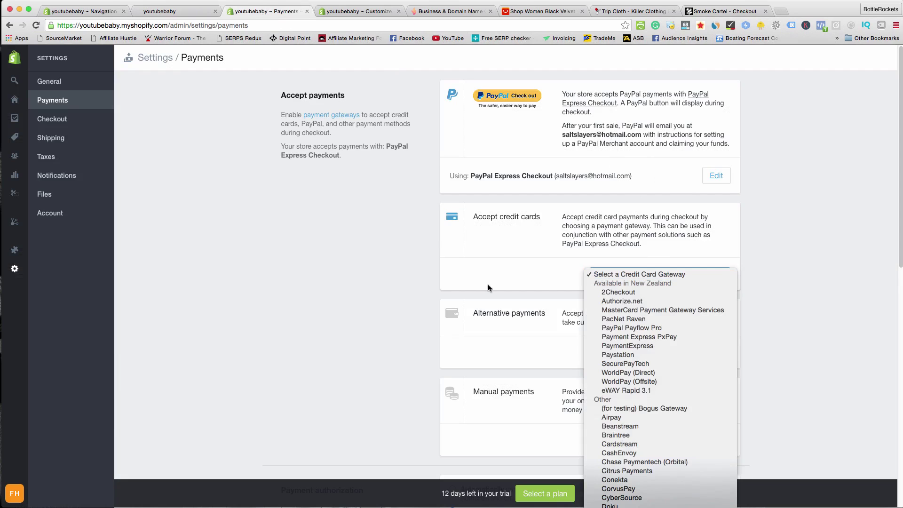
left_click(546, 292)
left_click(662, 440)
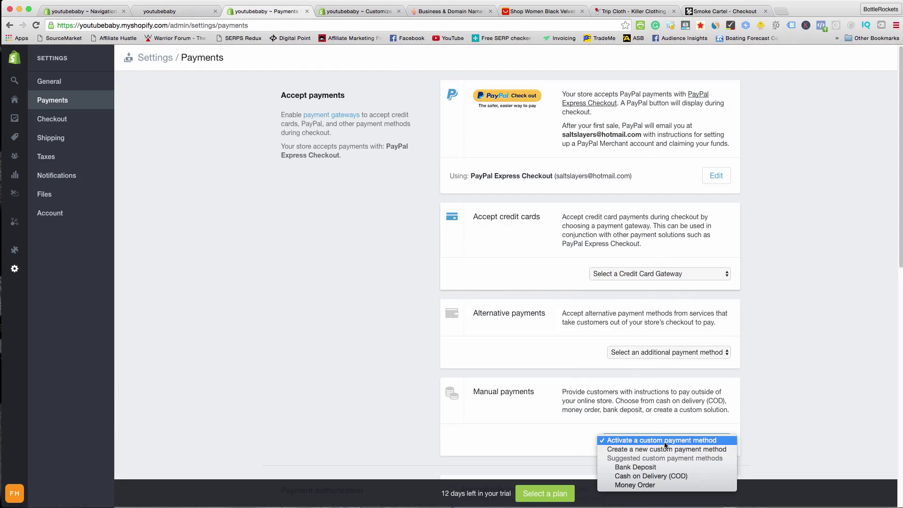
- Examine the alternative payment methods and credit card gateways in the payment settings, comparing them with the Smoke Cartel checkout
left_click(643, 353)
left_click(643, 353)
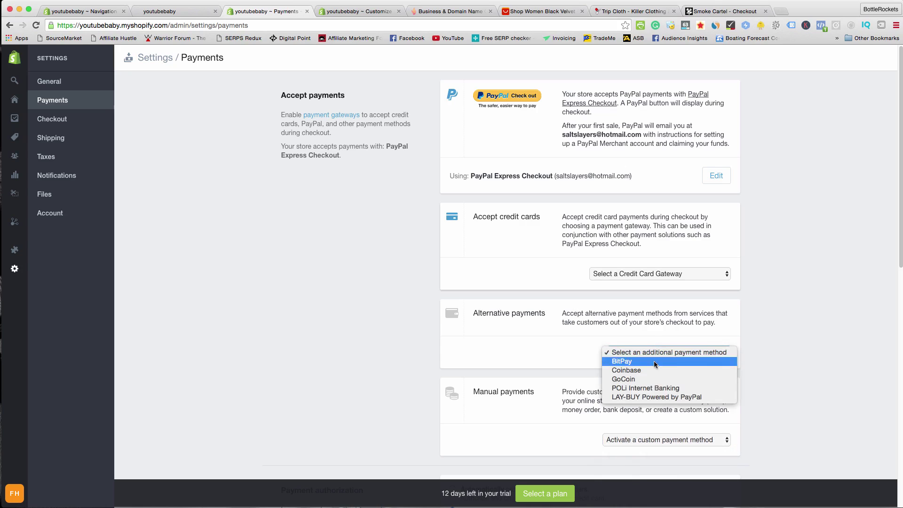
left_click(660, 353)
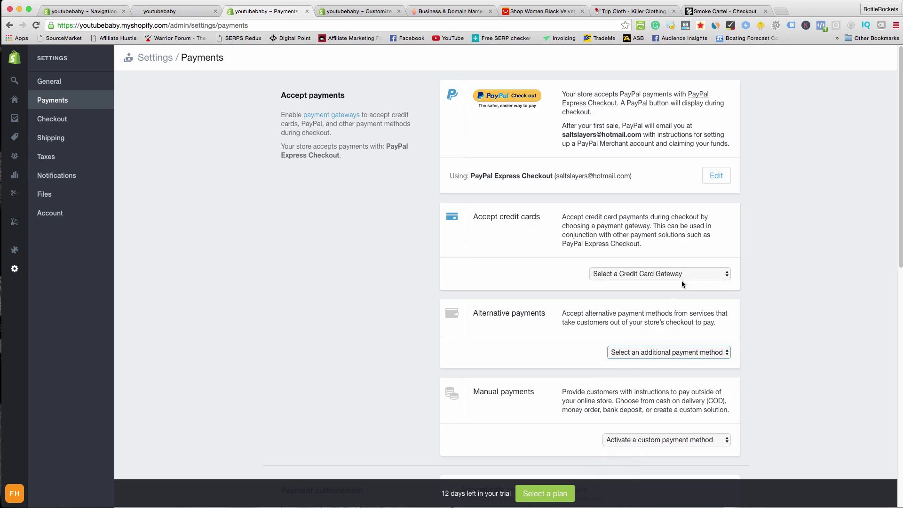
left_click(684, 276)
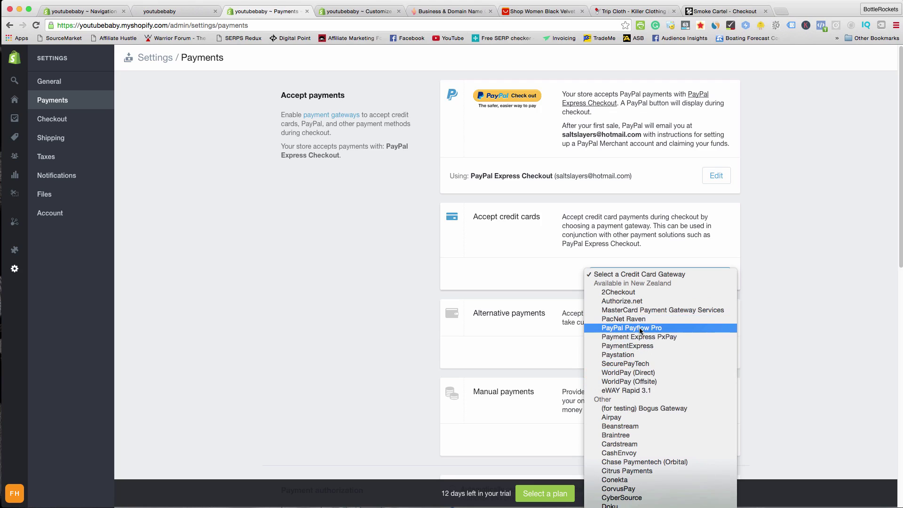
left_click(758, 155)
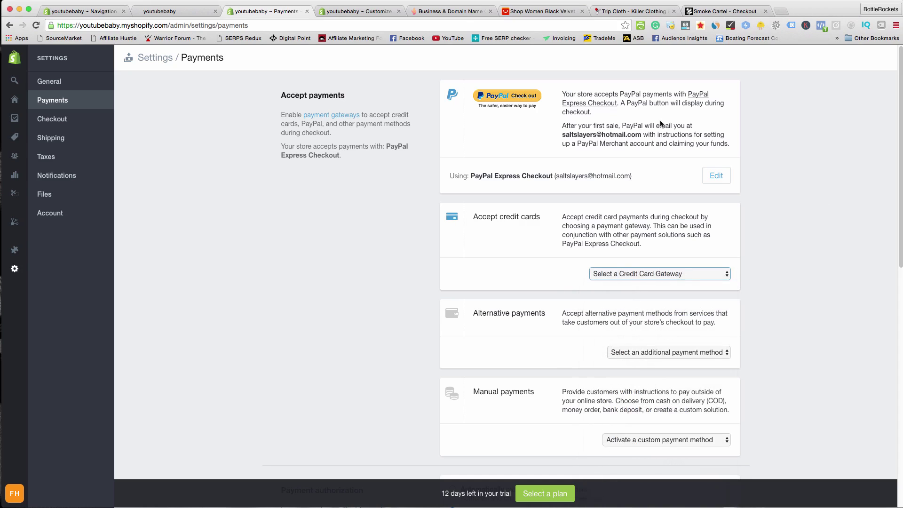
left_click(493, 167)
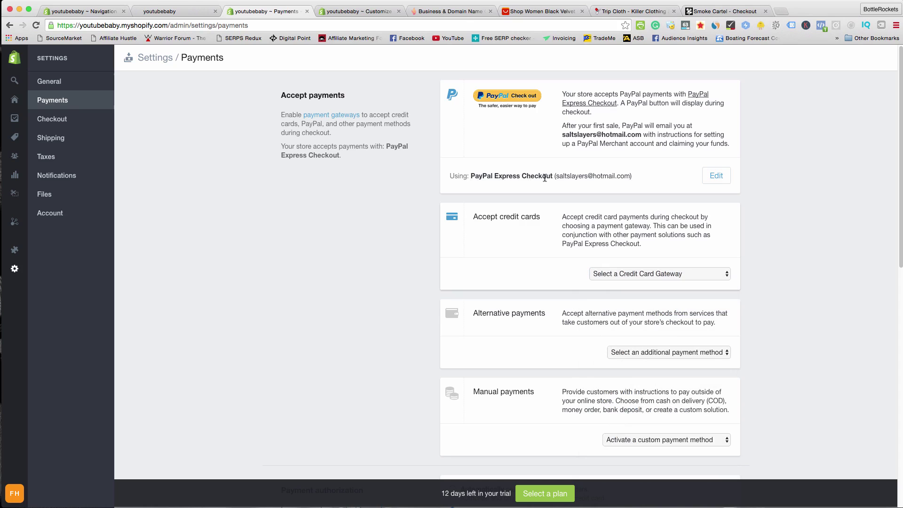
scroll(545, 177, "down", 10)
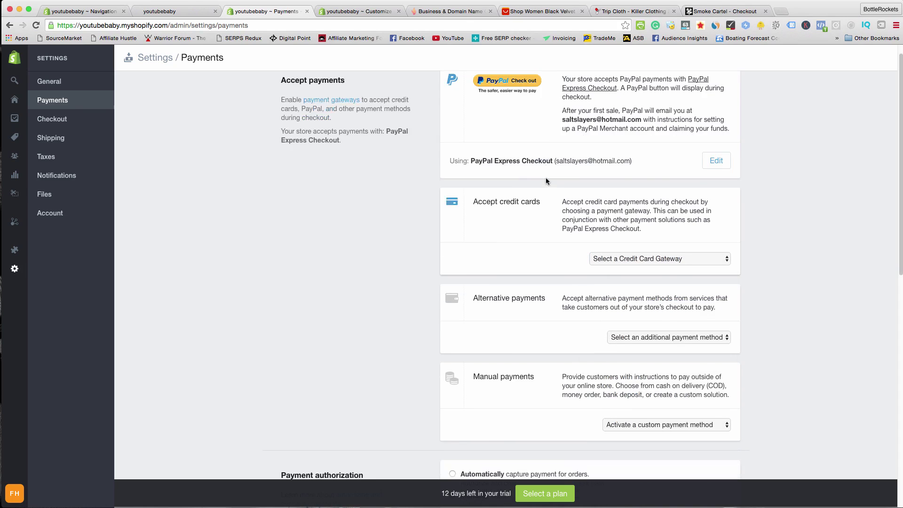
scroll(399, 175, "up", 10)
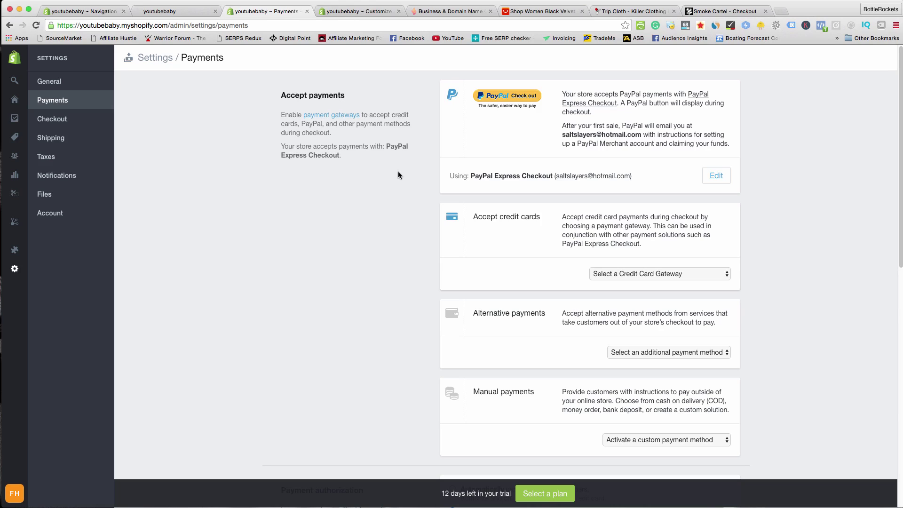
left_click(706, 12)
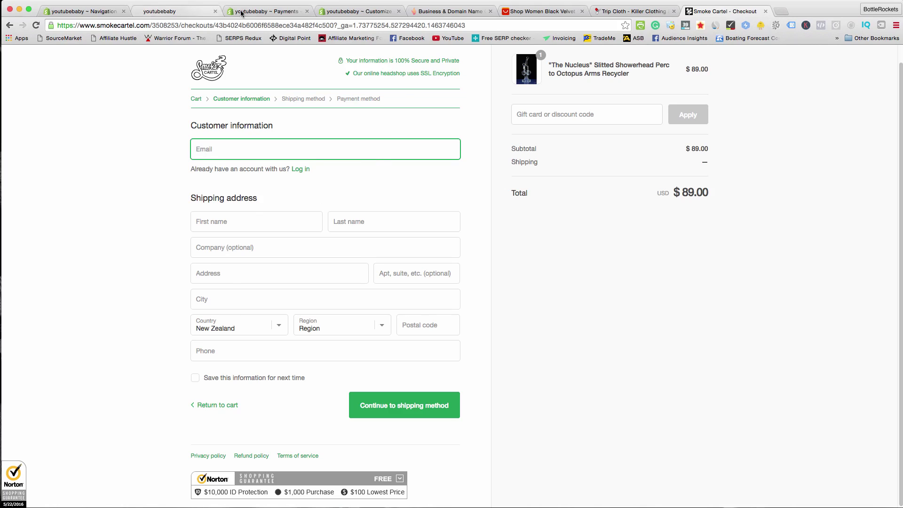
left_click(283, 12)
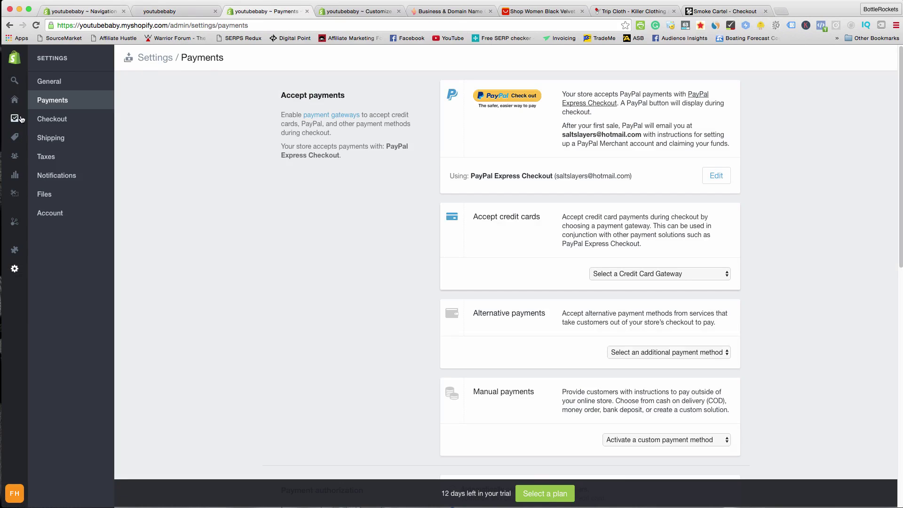
- Start adding a new product to the store, checking the AliExpress choker listings on the way
mouse_move(16, 161)
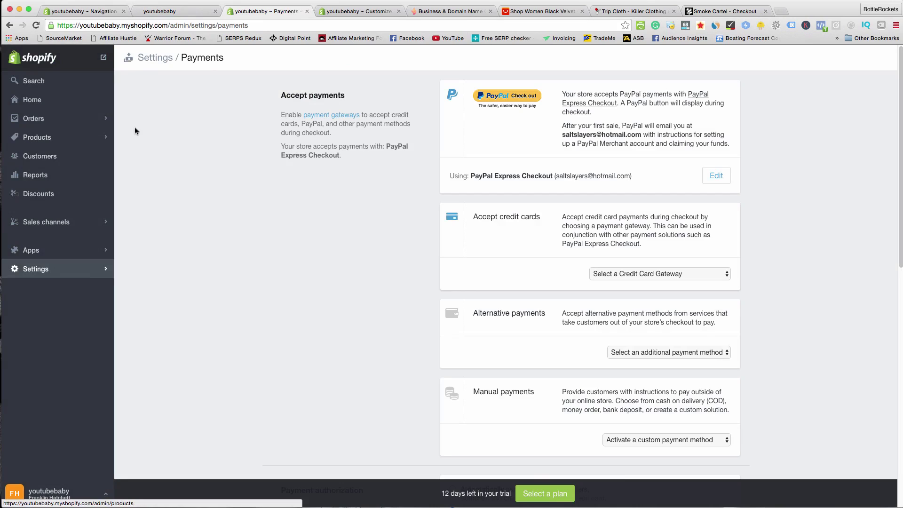
left_click(42, 141)
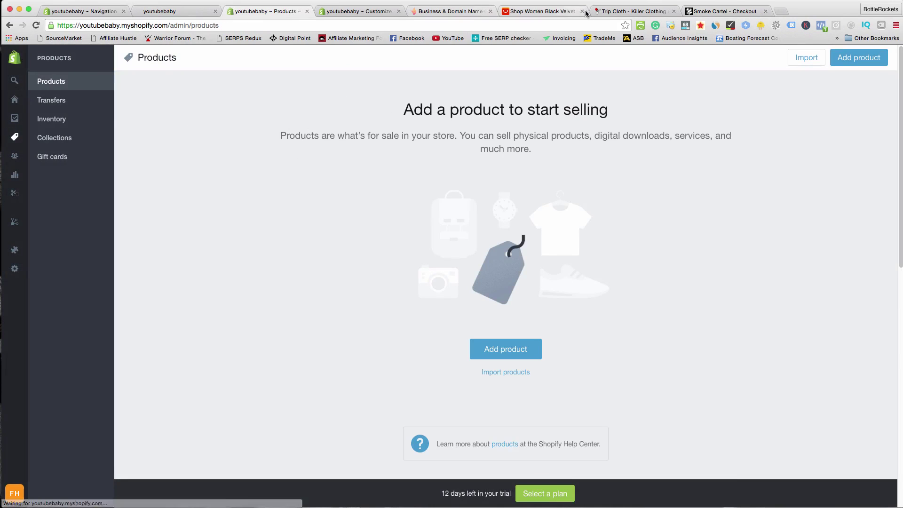
left_click(543, 11)
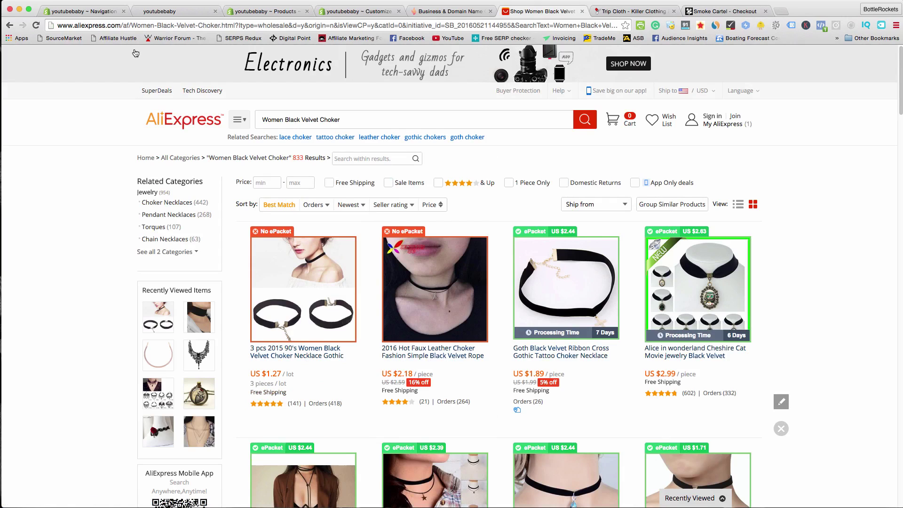
left_click(292, 13)
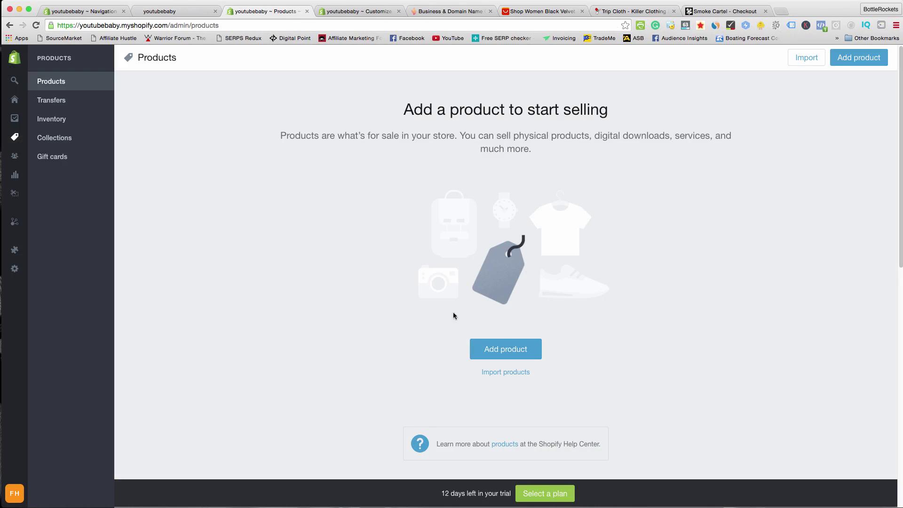
left_click(513, 348)
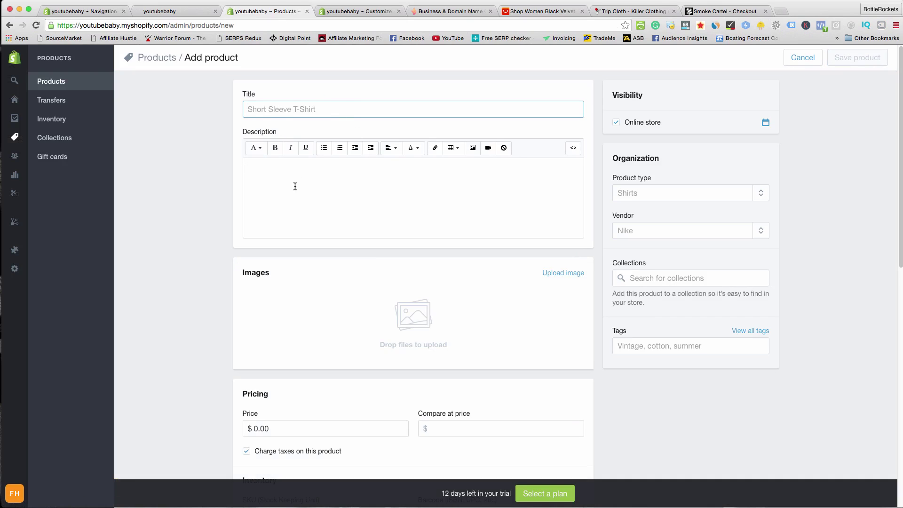
- Set the new product's price to $20 and its compare-at price to $40
scroll(438, 347, "down", 4)
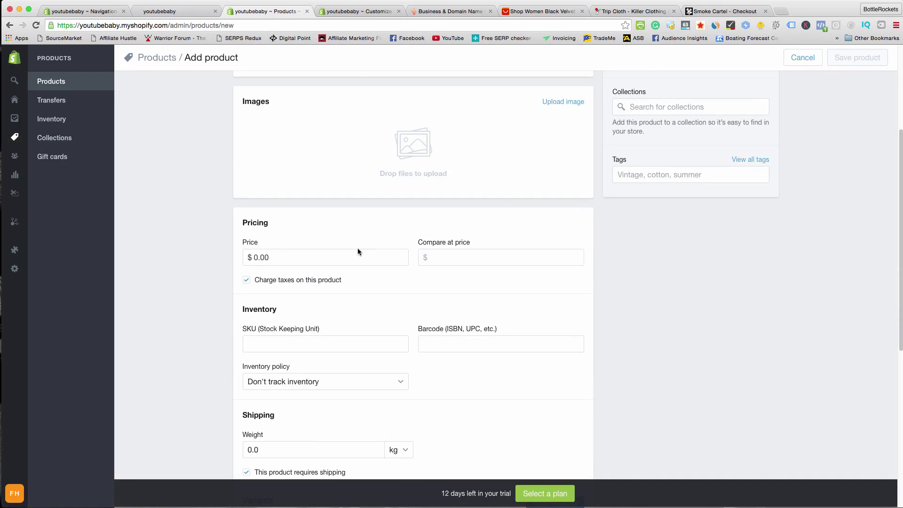
left_click(274, 257)
left_click_drag(269, 256, 255, 256)
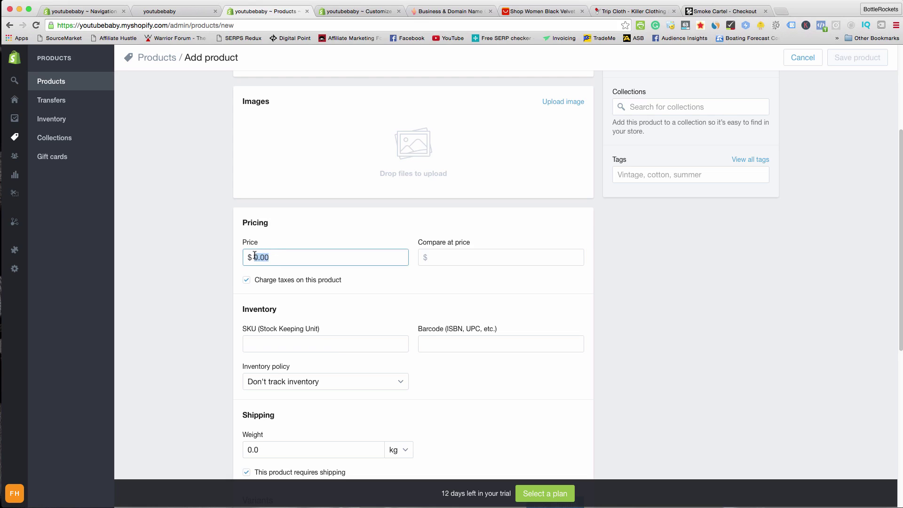
type("20")
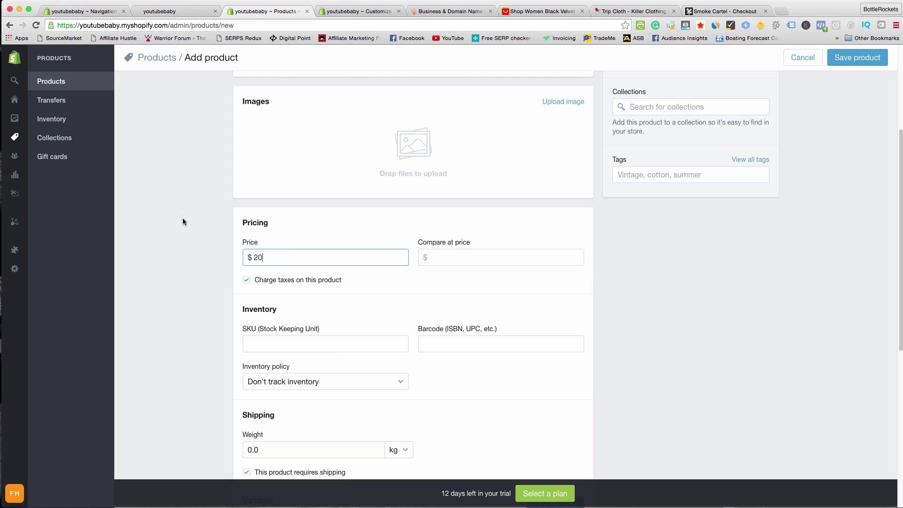
left_click(458, 255)
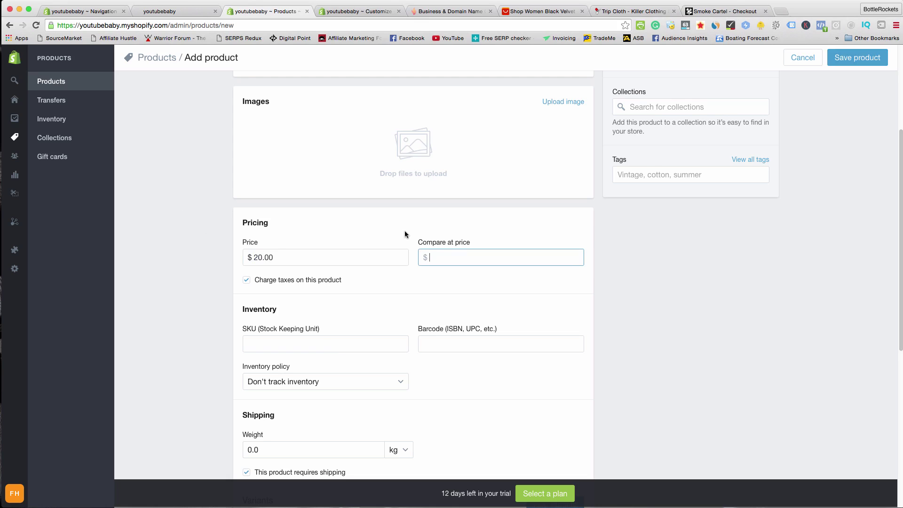
type("40")
scroll(336, 242, "down", 1)
scroll(336, 243, "down", 2)
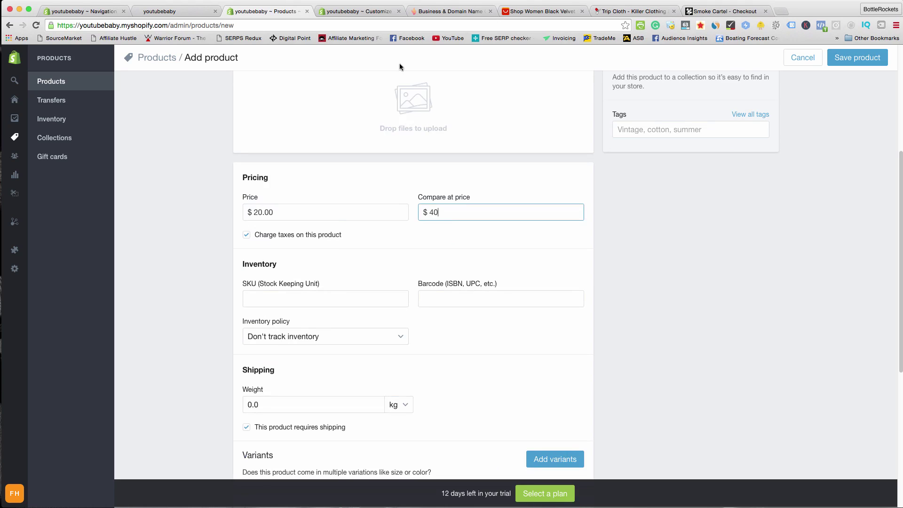
- Check how Trip Cloth displays sale prices, view the youtubebaby storefront, and return to the new product form
left_click(617, 12)
scroll(426, 365, "down", 15)
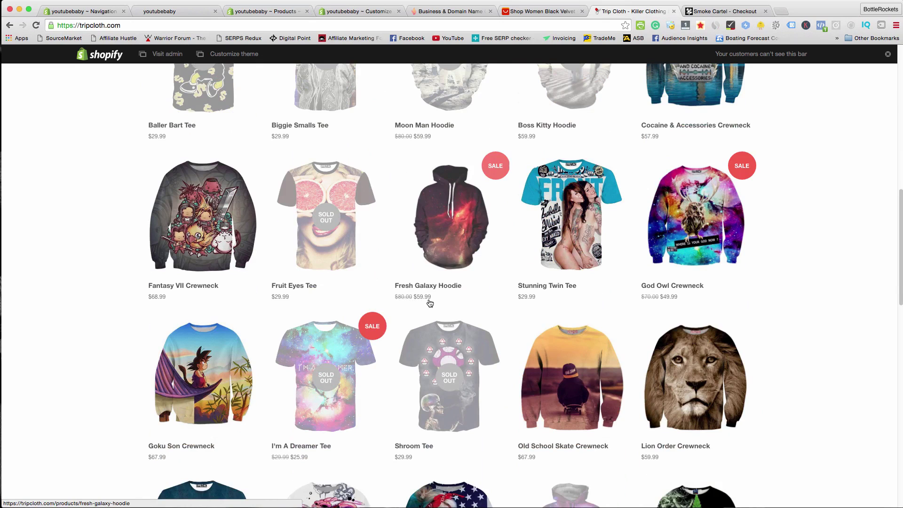
left_click(193, 13)
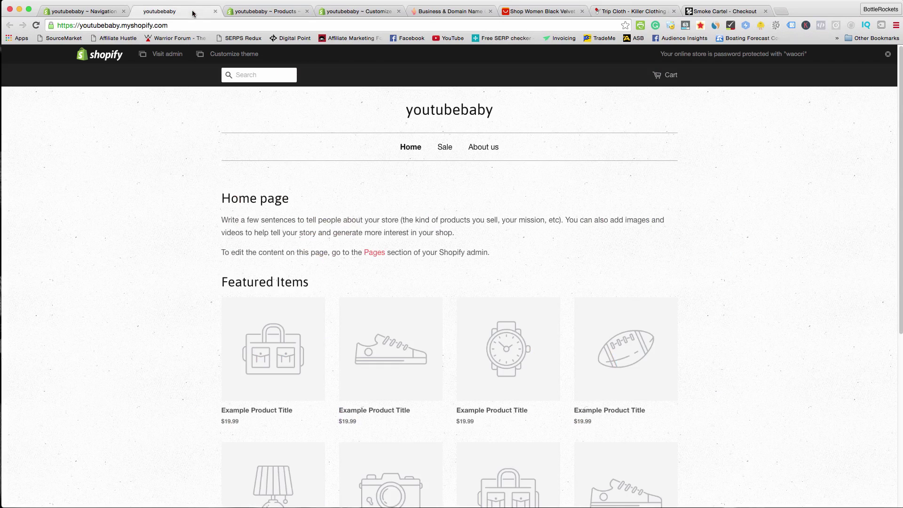
left_click(244, 11)
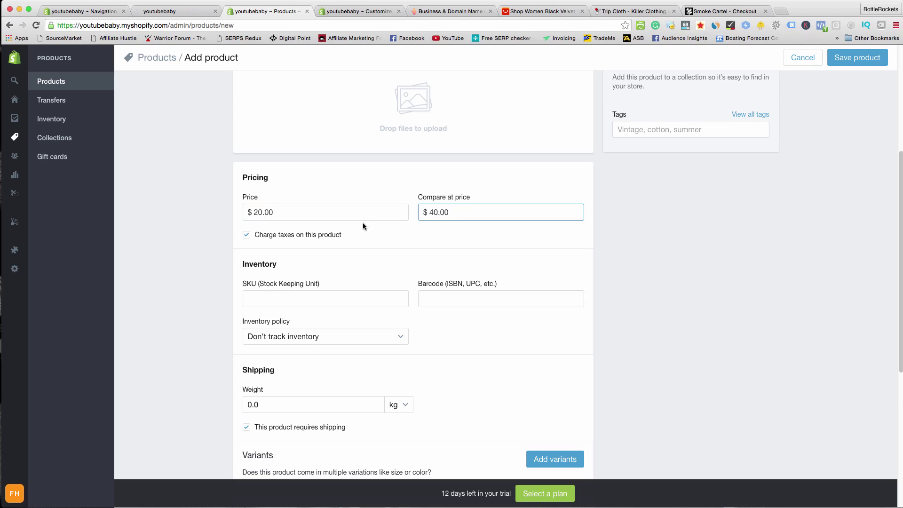
- Examine the new product's SKU, inventory and shipping sections, including the available weight units
scroll(363, 226, "down", 3)
left_click(282, 244)
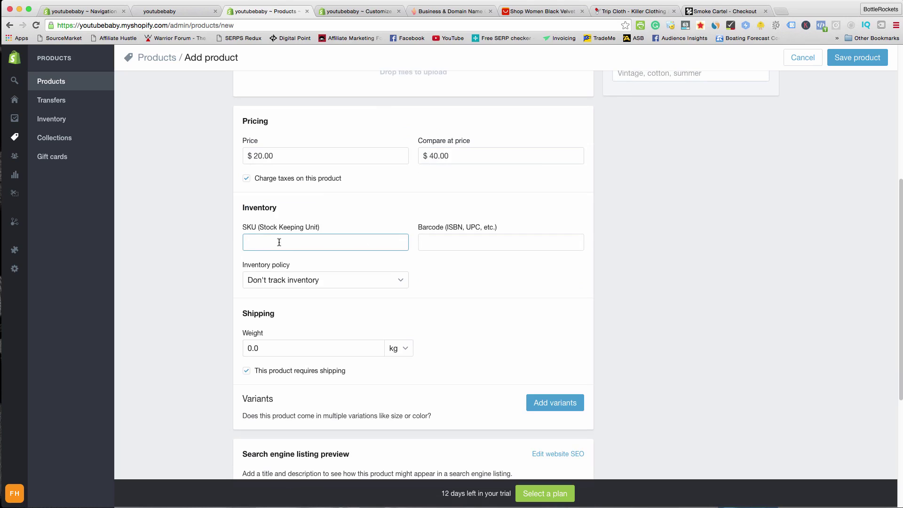
scroll(275, 257, "down", 2)
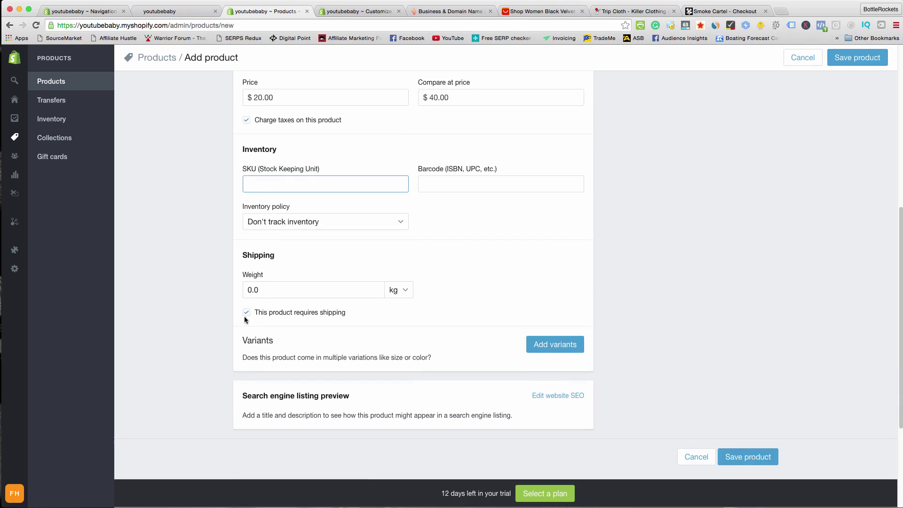
left_click(400, 290)
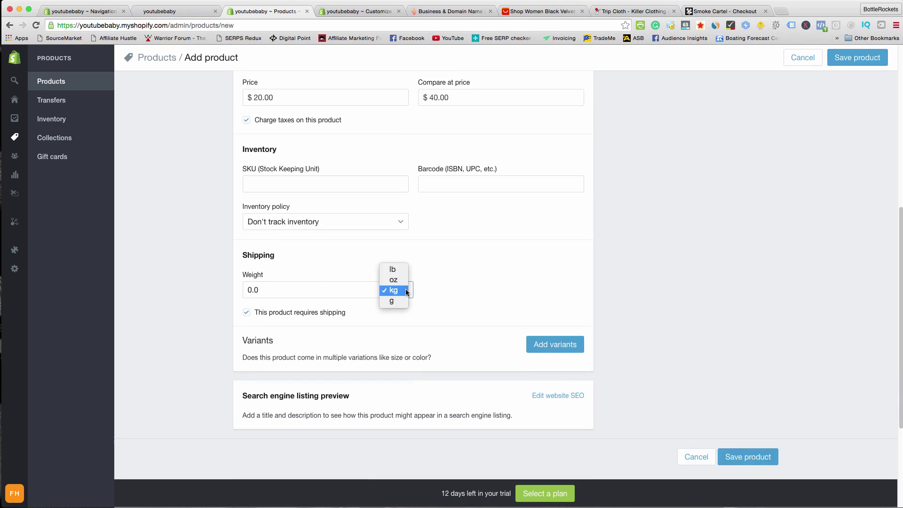
left_click(327, 275)
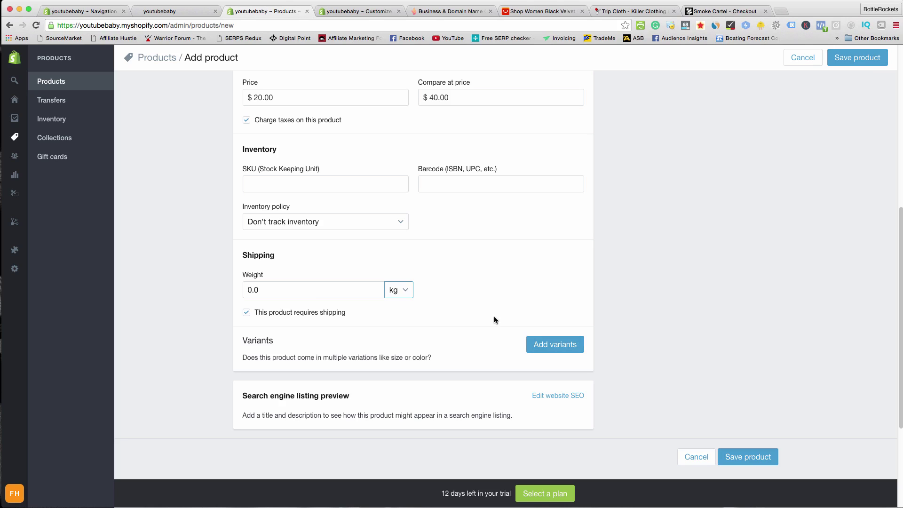
- Examine the product type and the available collections in the new product's organization settings
scroll(356, 169, "up", 5)
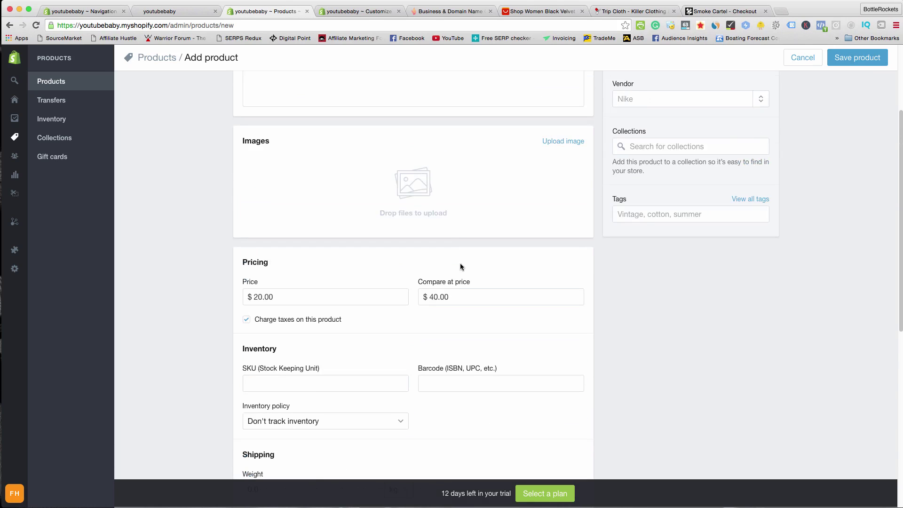
scroll(366, 263, "up", 3)
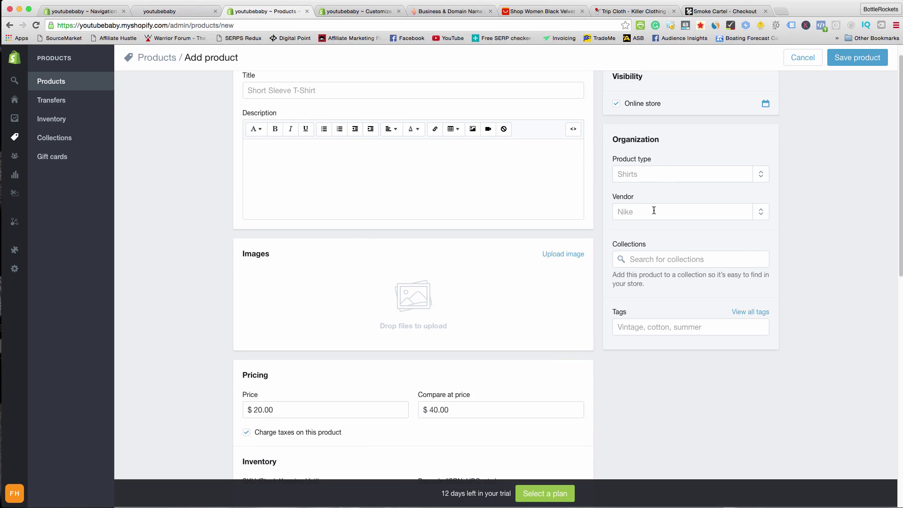
left_click(665, 176)
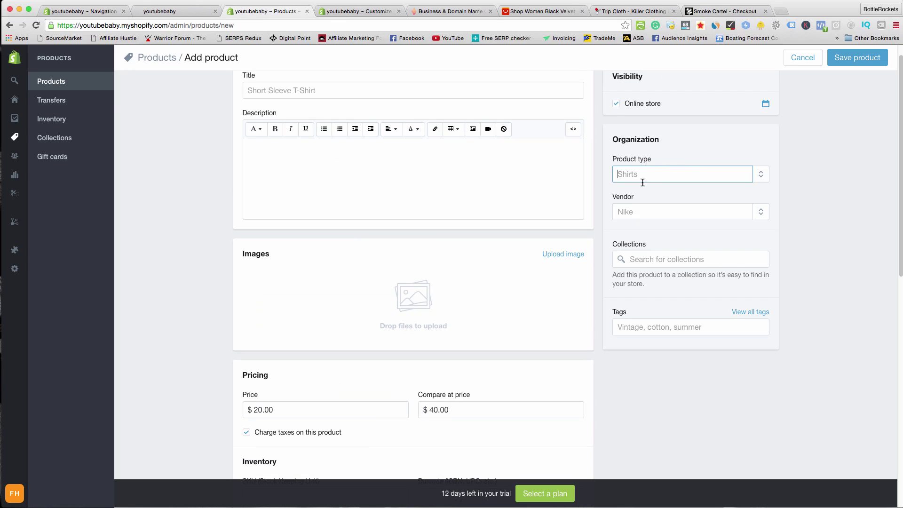
left_click(654, 259)
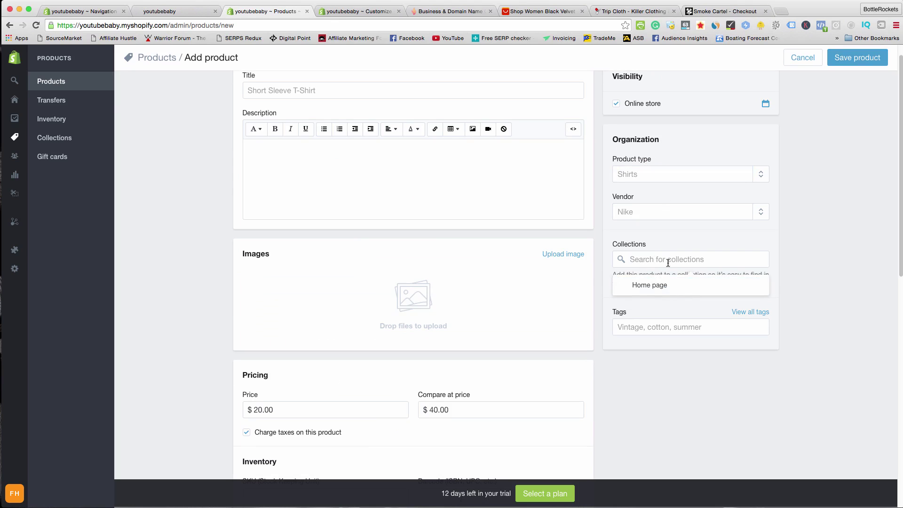
left_click(677, 240)
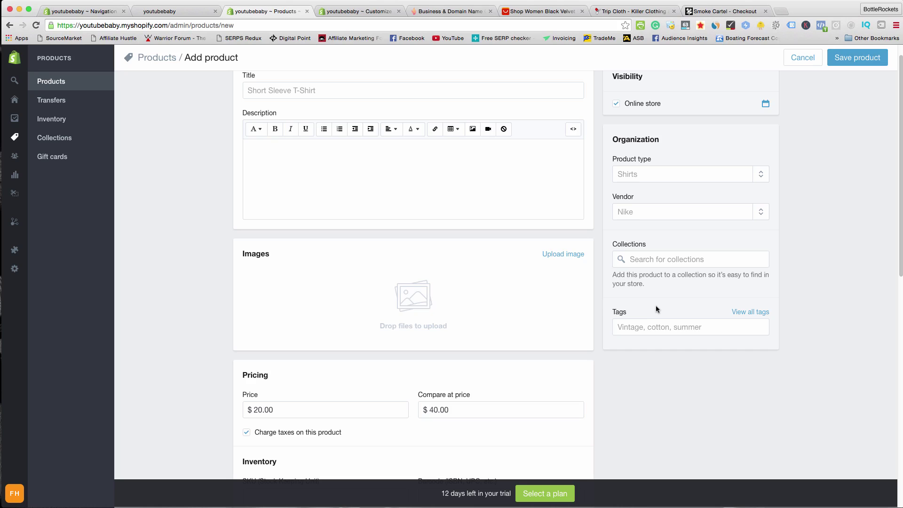
- Add the tag "sale" to the new product
left_click(706, 328)
type("sale")
left_click(817, 286)
left_click(662, 327)
type("sale")
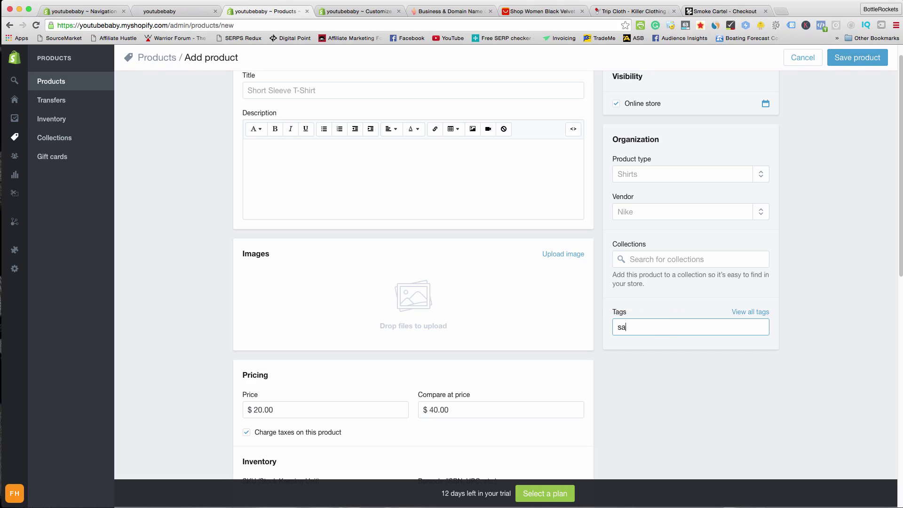
key("Return")
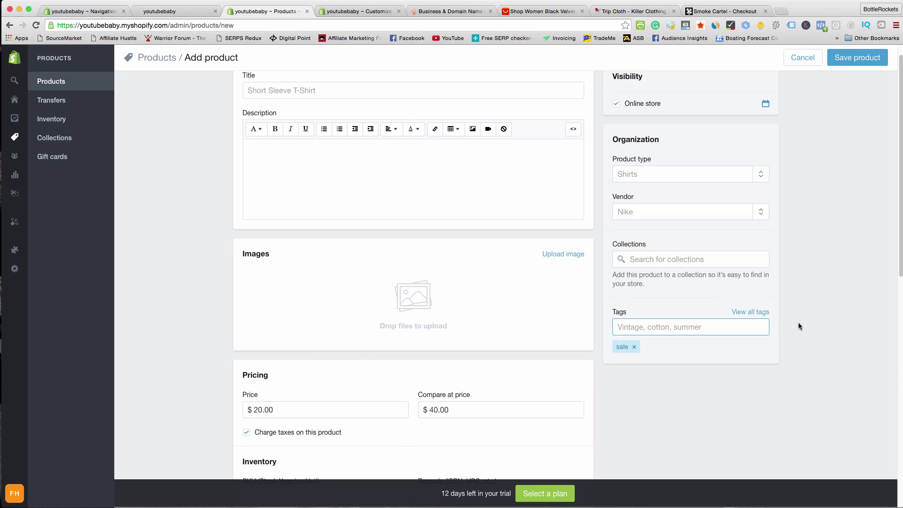
- View the youtubebaby storefront once more and go back to the new product form
scroll(799, 326, "up", 1)
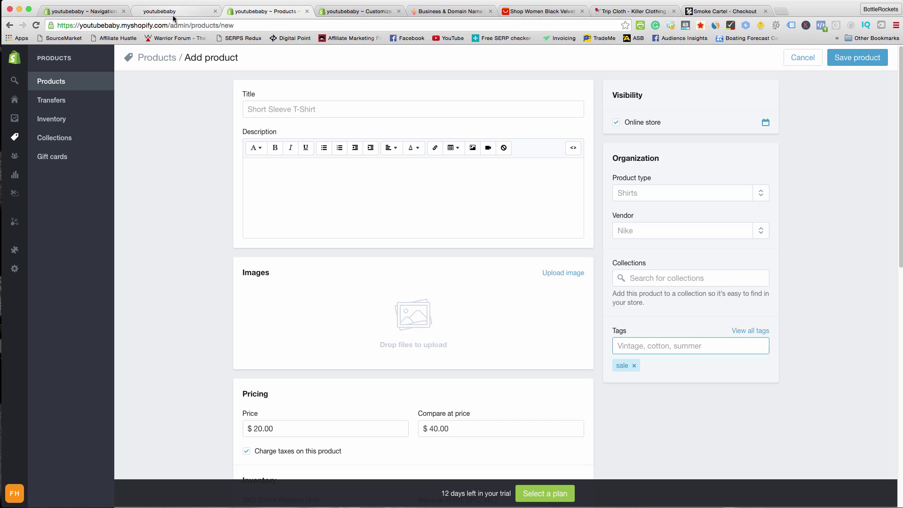
left_click(195, 13)
left_click(230, 10)
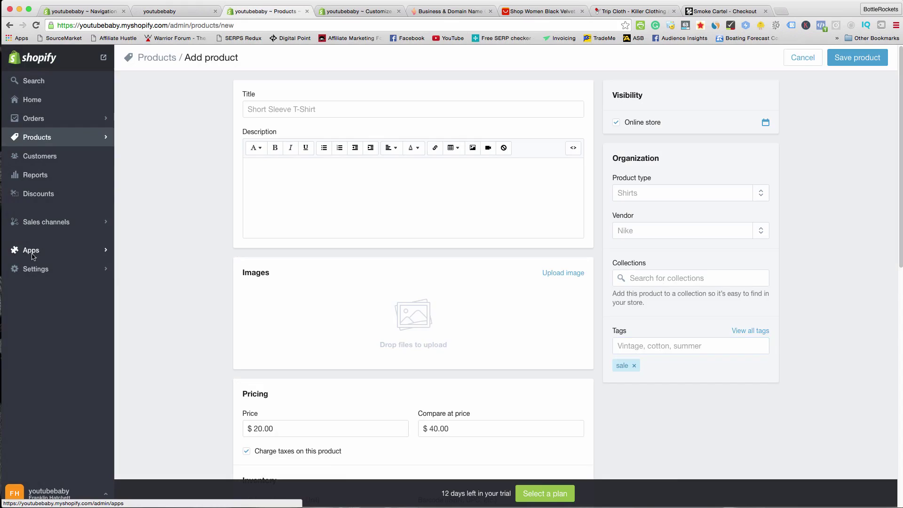
- Leave the new product form without saving and open the store's list of installed apps
left_click(29, 252)
left_click(559, 176)
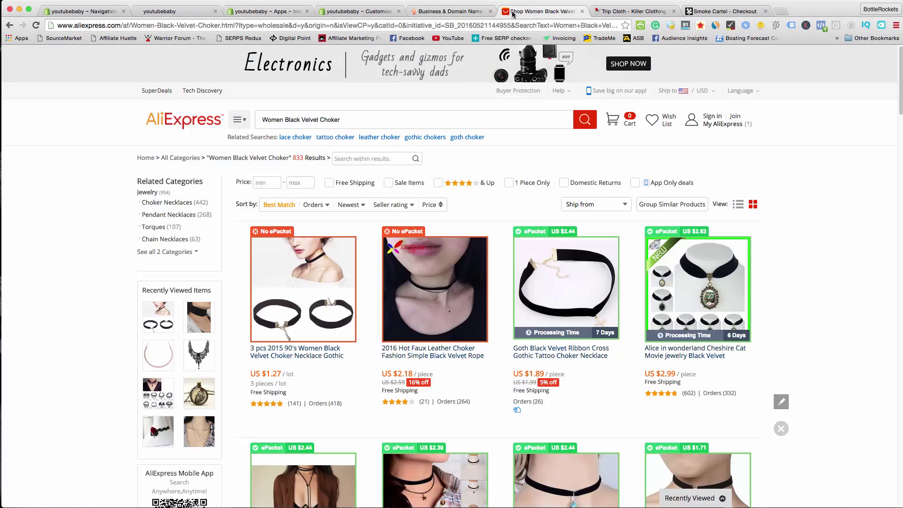
left_click(535, 12)
left_click(79, 11)
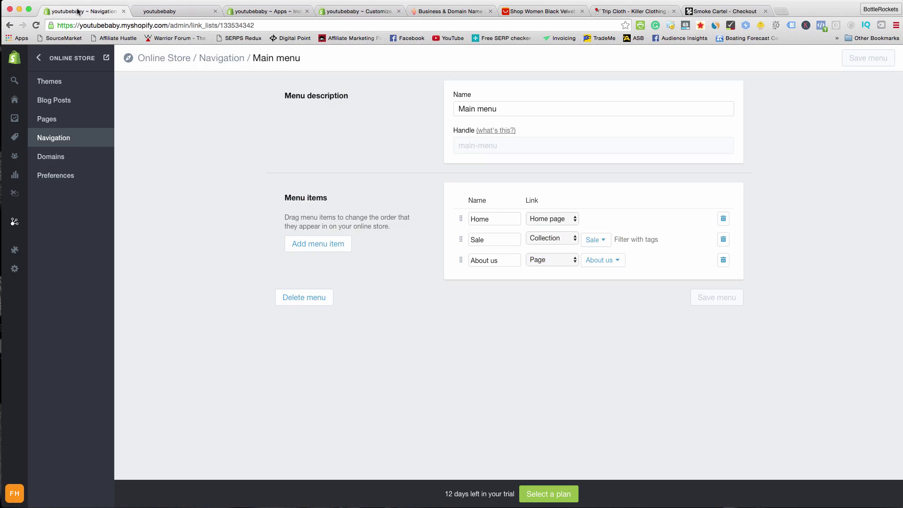
left_click(148, 11)
left_click(282, 8)
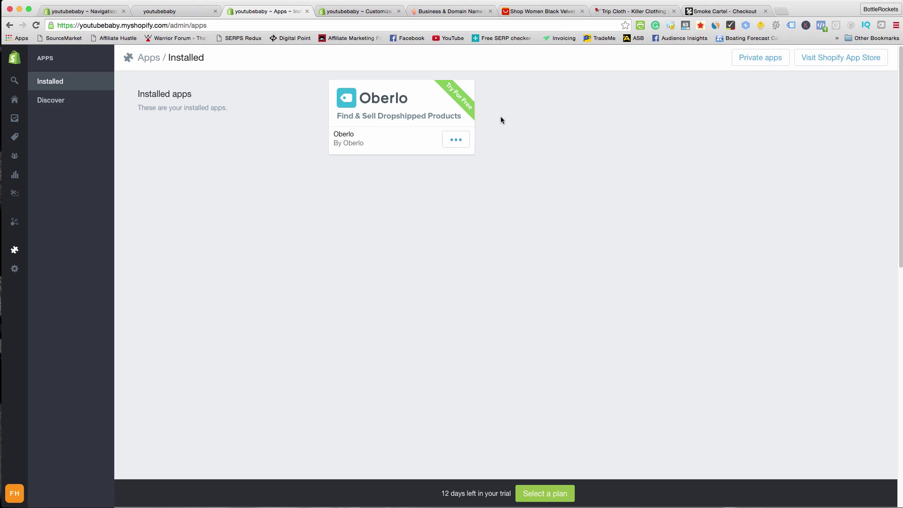
- Look through the product listings on the Trip Cloth store and return to the installed apps
left_click(619, 12)
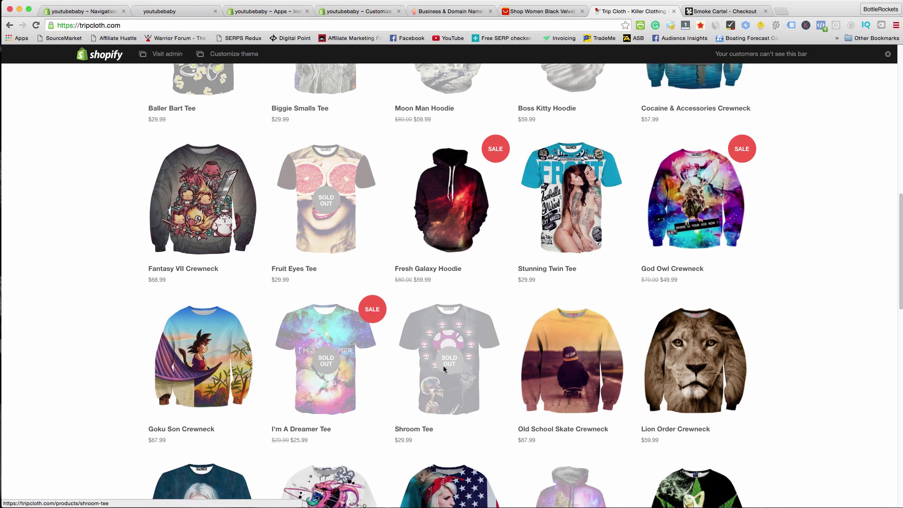
scroll(443, 367, "down", 3)
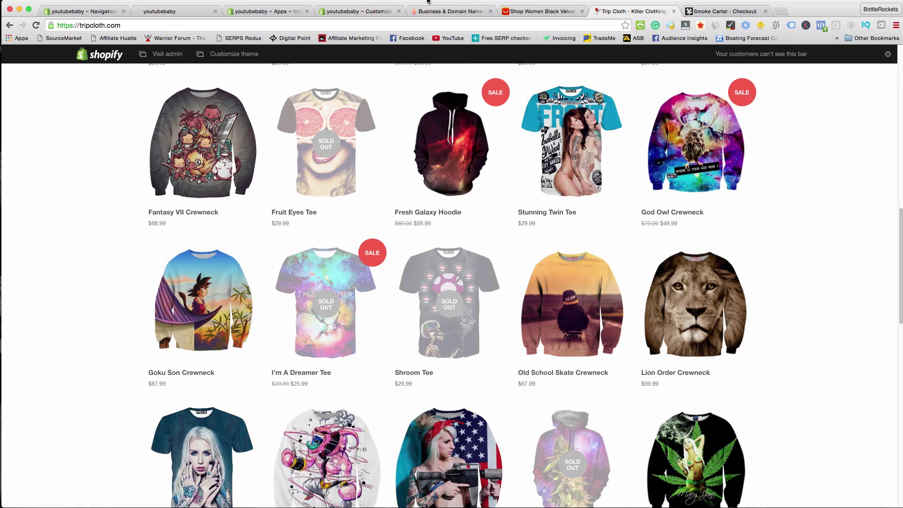
left_click(261, 11)
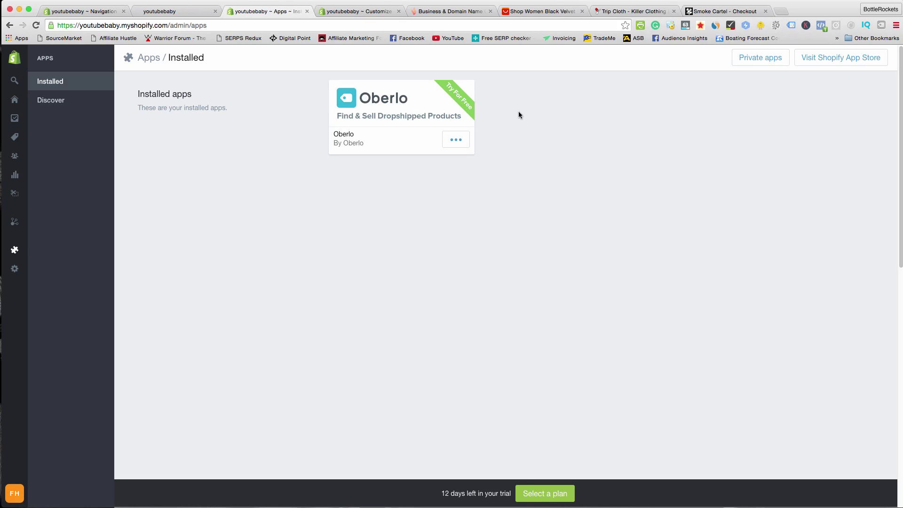
- Switch to AliExpress and open the Goth Black Velvet Ribbon Cross choker from the search results
left_click(530, 11)
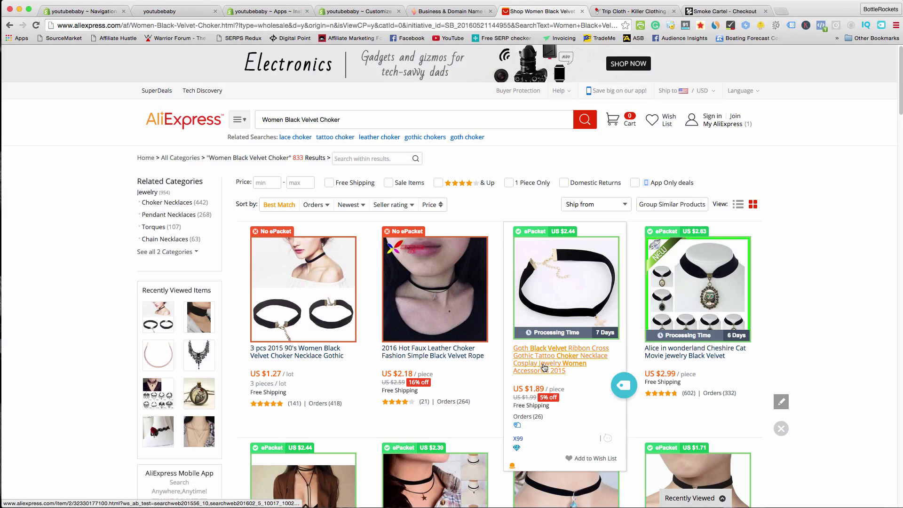
left_click(544, 367)
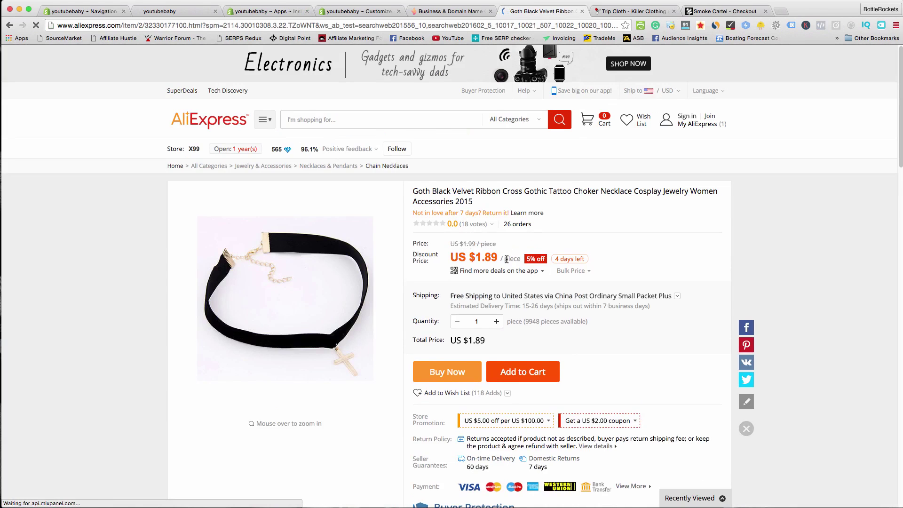
scroll(504, 246, "down", 1)
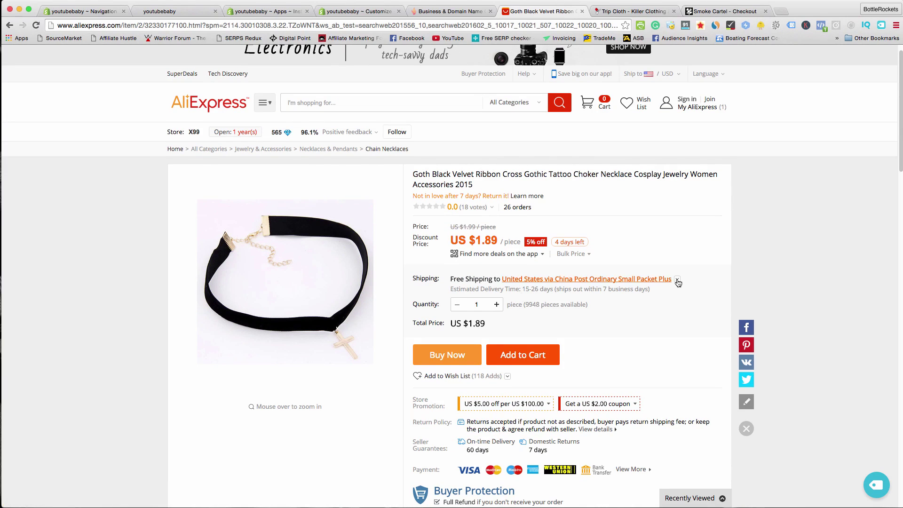
- Check the choker's shipping methods to the United States and import the product with the Oberlo extension
left_click(677, 281)
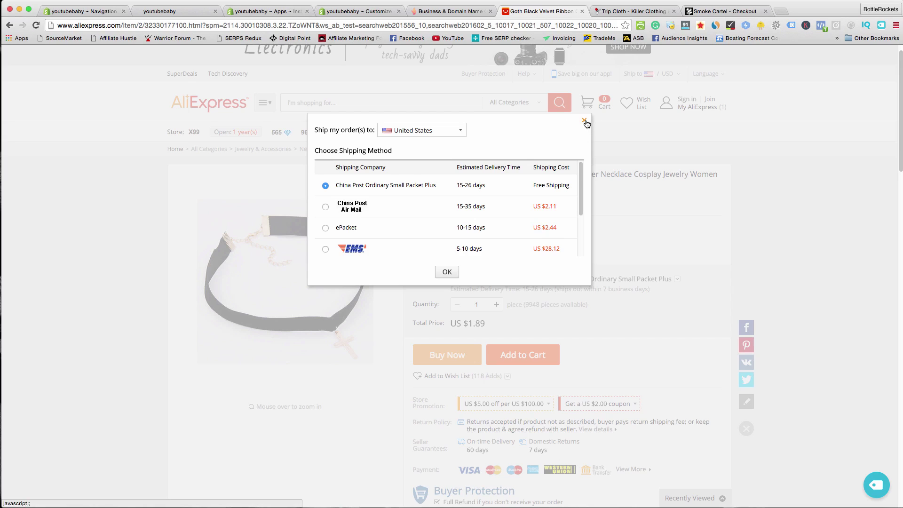
left_click(585, 122)
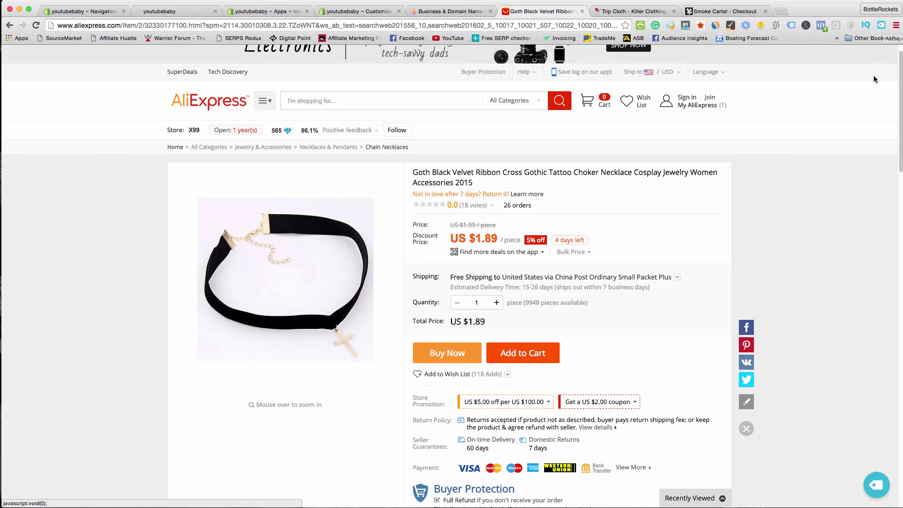
left_click(882, 27)
left_click(826, 75)
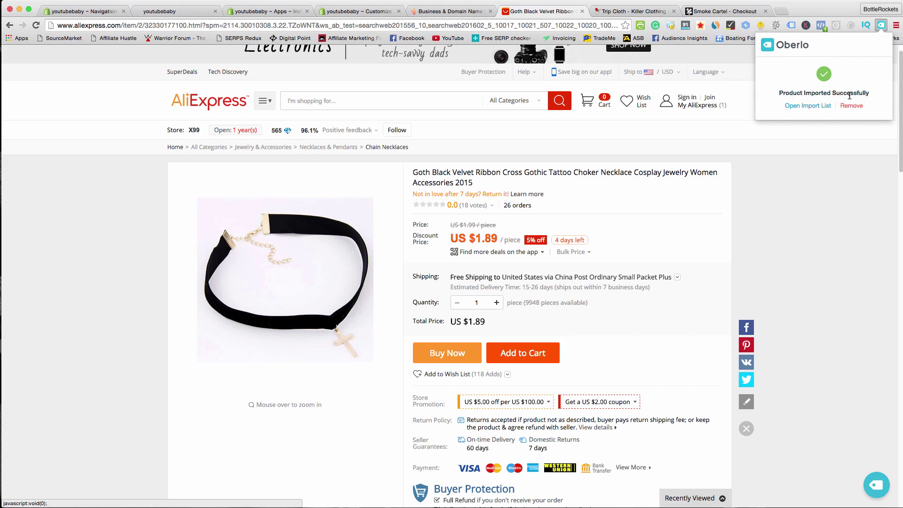
- Launch Oberlo from the store's installed apps and open its import list
left_click(170, 11)
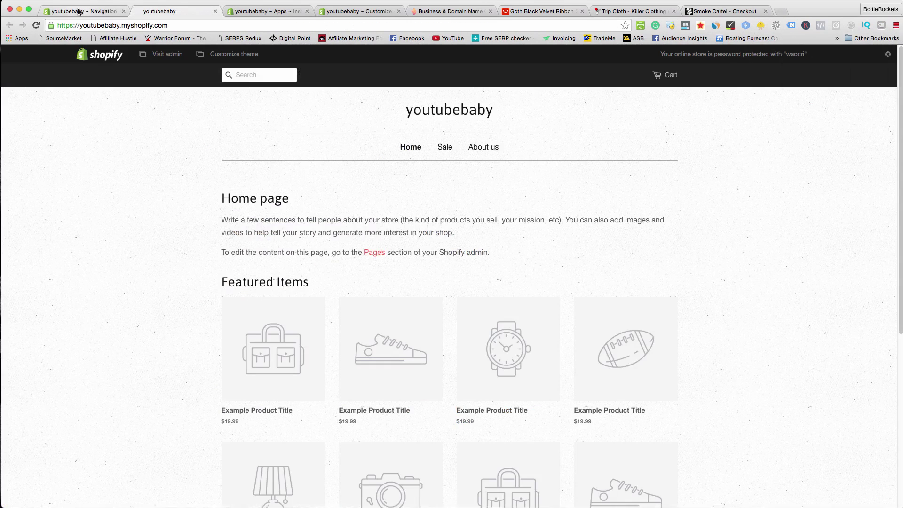
left_click(79, 11)
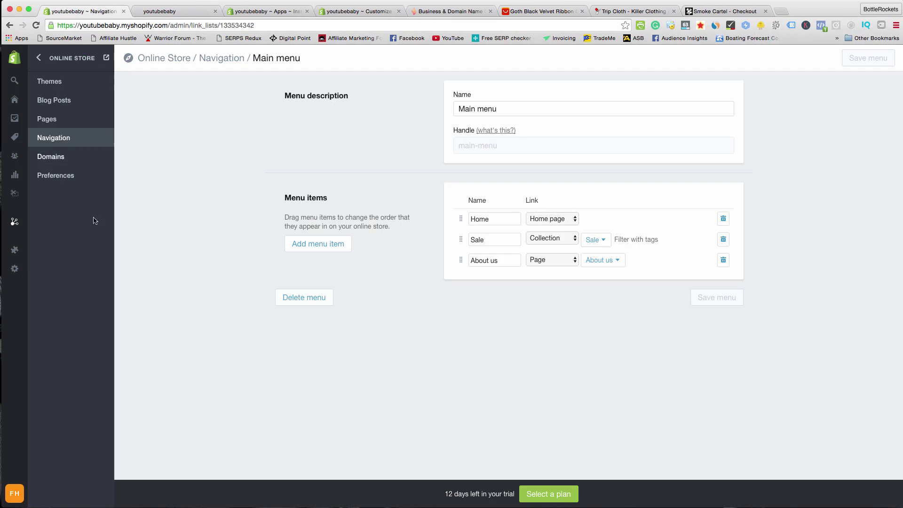
left_click(15, 251)
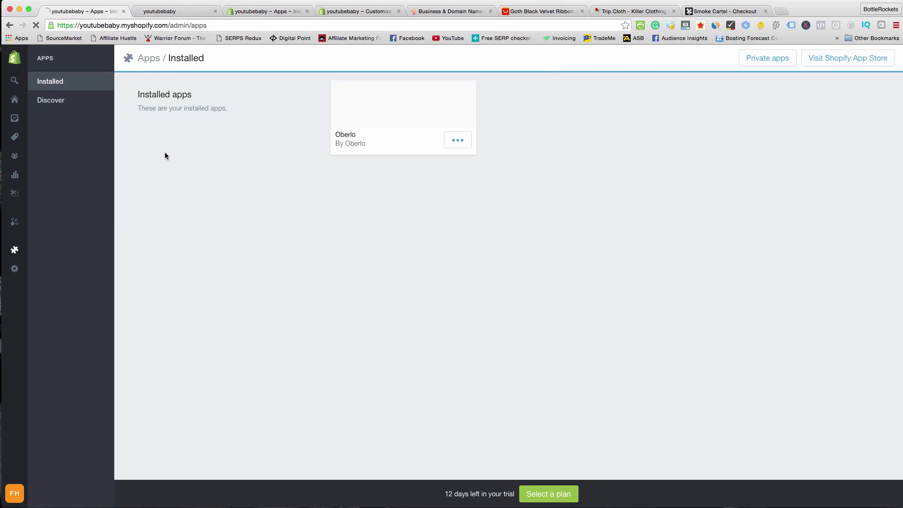
left_click(420, 118)
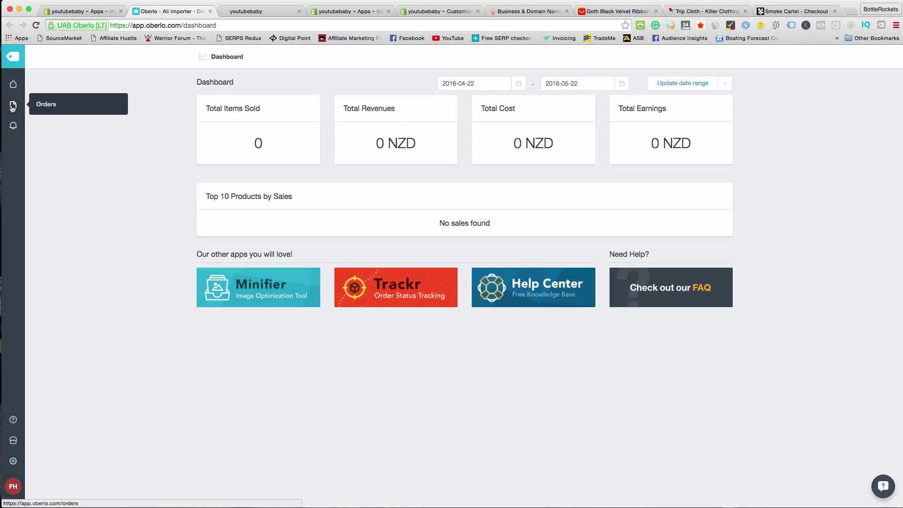
mouse_move(14, 91)
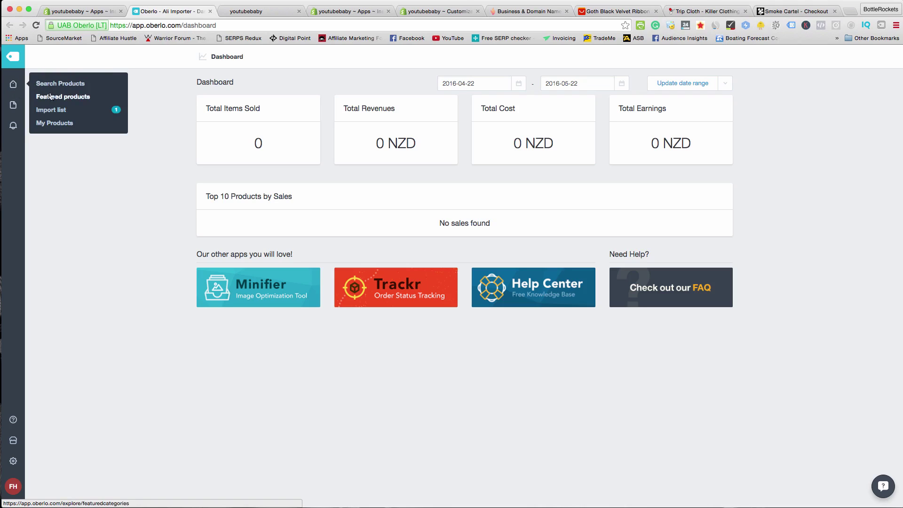
left_click(54, 111)
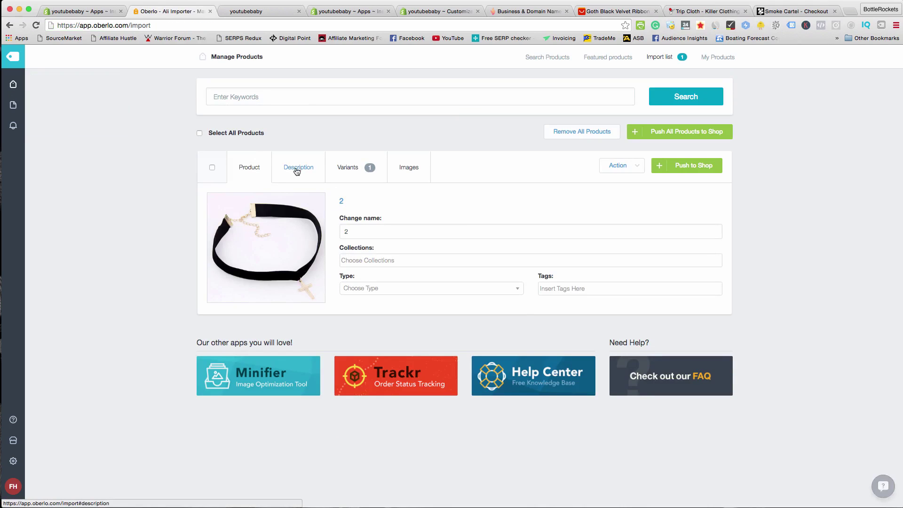
- Examine the imported choker's description, variants and images, and return to its general product details
left_click(299, 168)
left_click(352, 169)
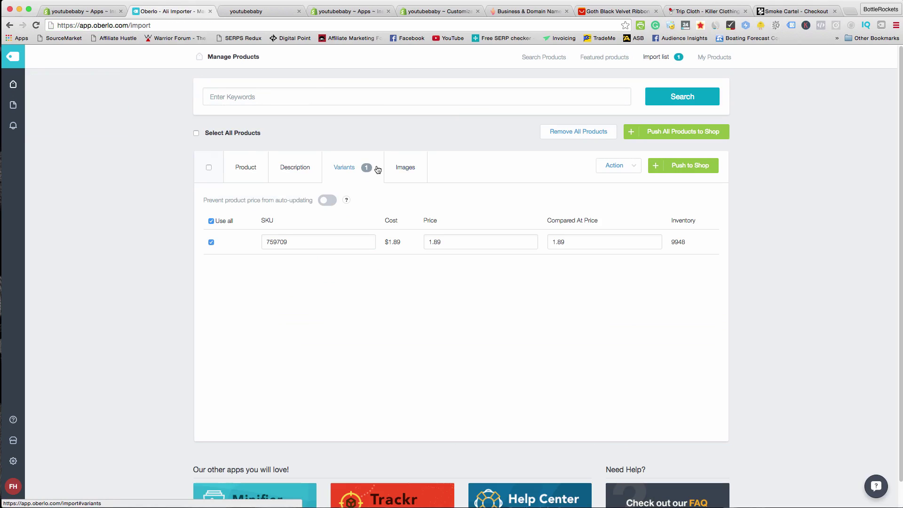
left_click(405, 168)
left_click(247, 168)
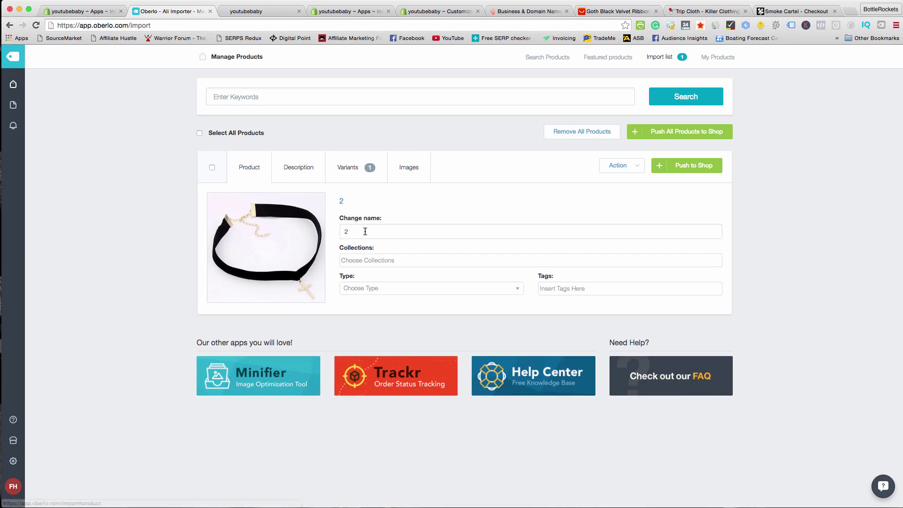
- Replace the imported product's name with "Black Velvet", copied from the AliExpress listing title
left_click(346, 230)
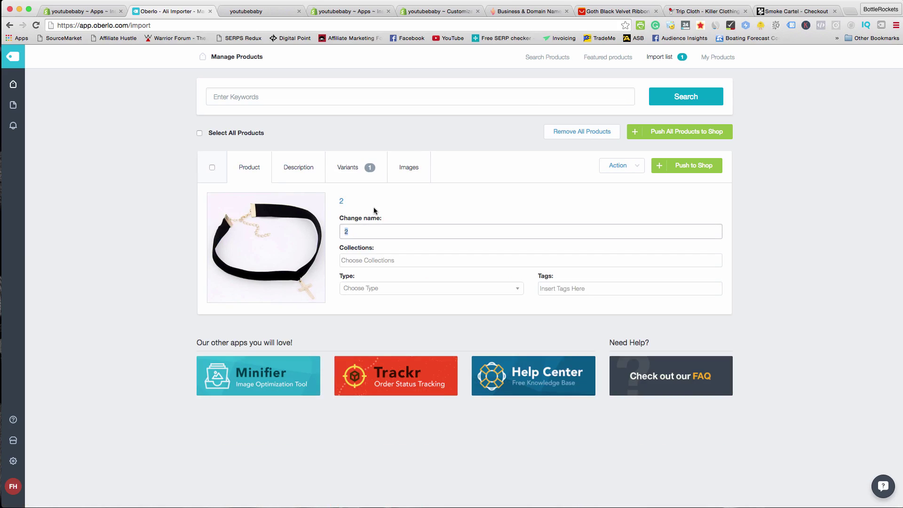
left_click(607, 12)
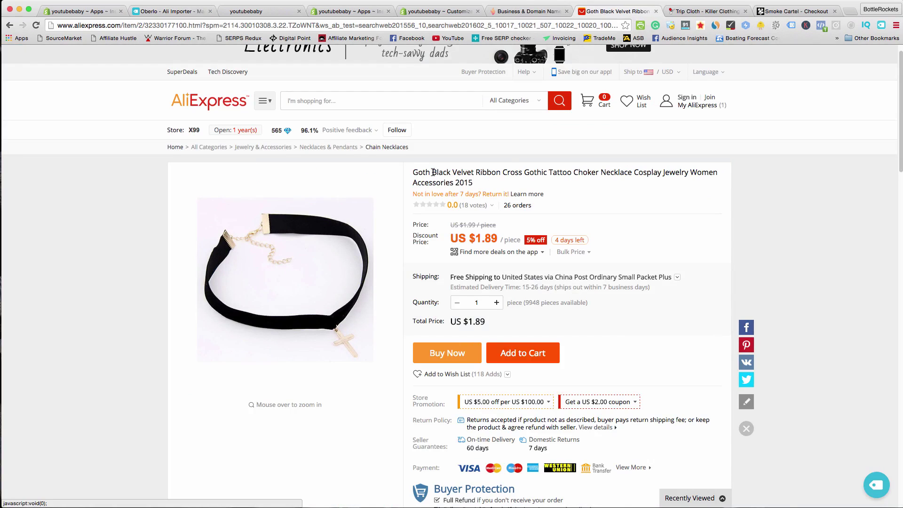
left_click_drag(433, 173, 500, 173)
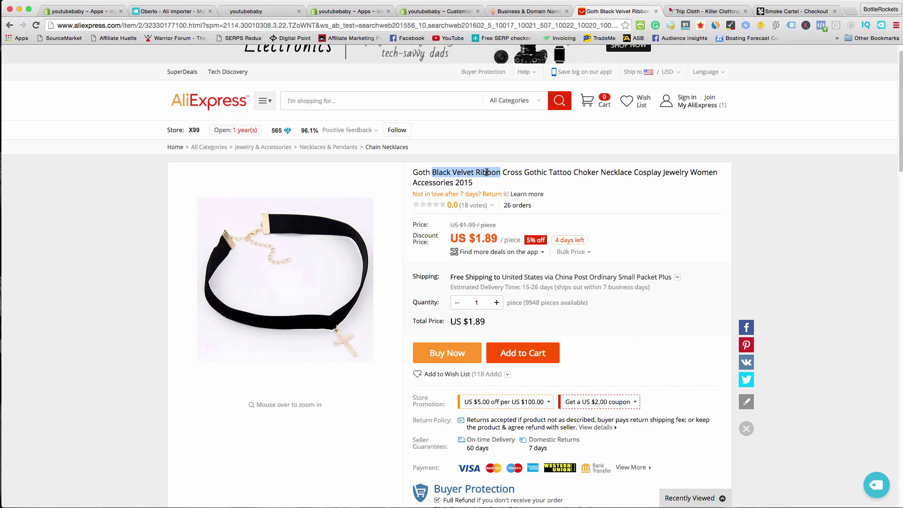
left_click(597, 172)
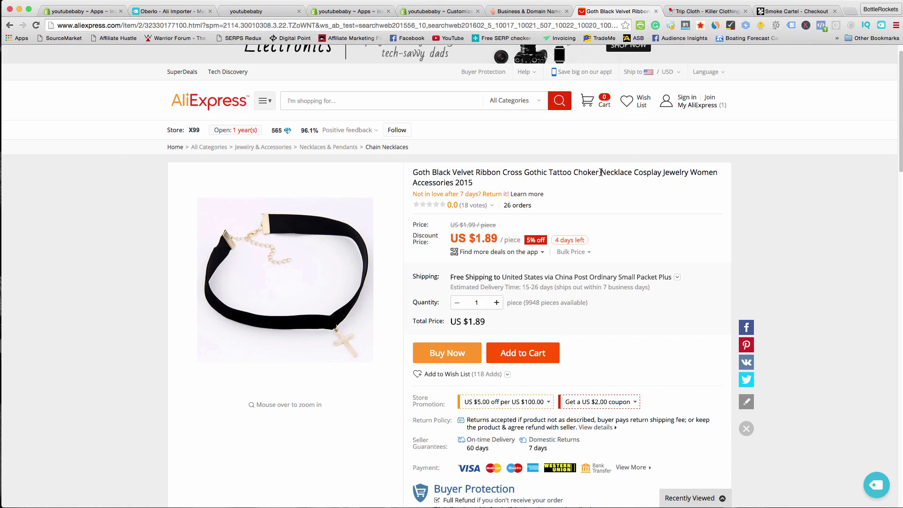
left_click_drag(433, 172, 502, 174)
right_click(473, 173)
left_click(434, 172)
left_click_drag(434, 172, 472, 173)
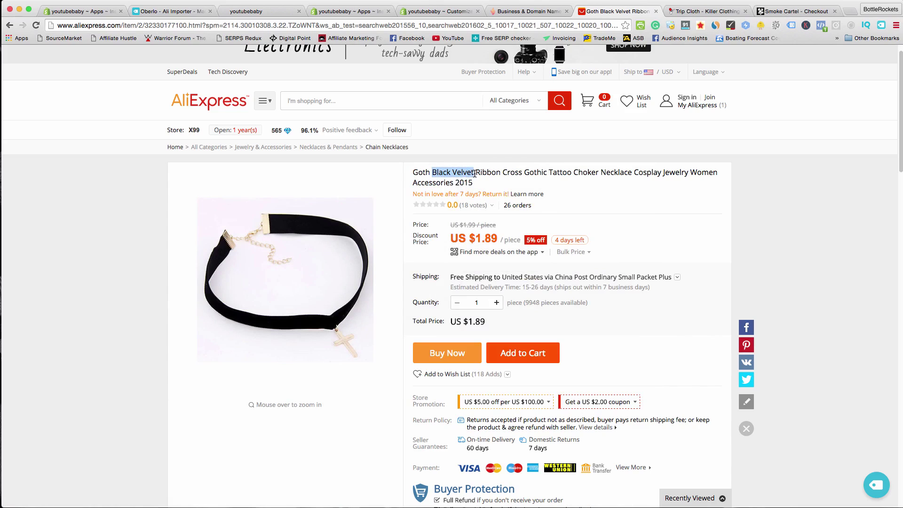
right_click(473, 174)
left_click(92, 14)
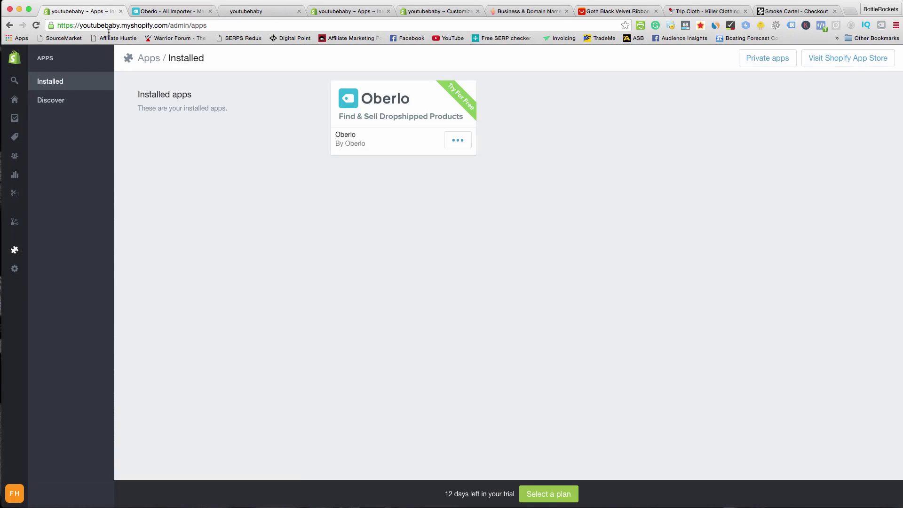
left_click(176, 16)
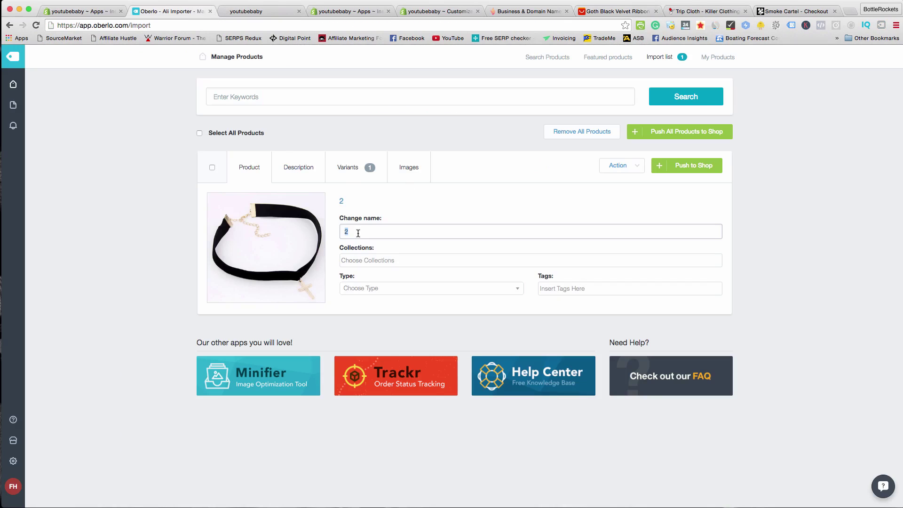
key("super+v")
- Append "Necklace" from the AliExpress listing title to the imported product's name
left_click(618, 11)
left_click_drag(624, 174, 603, 174)
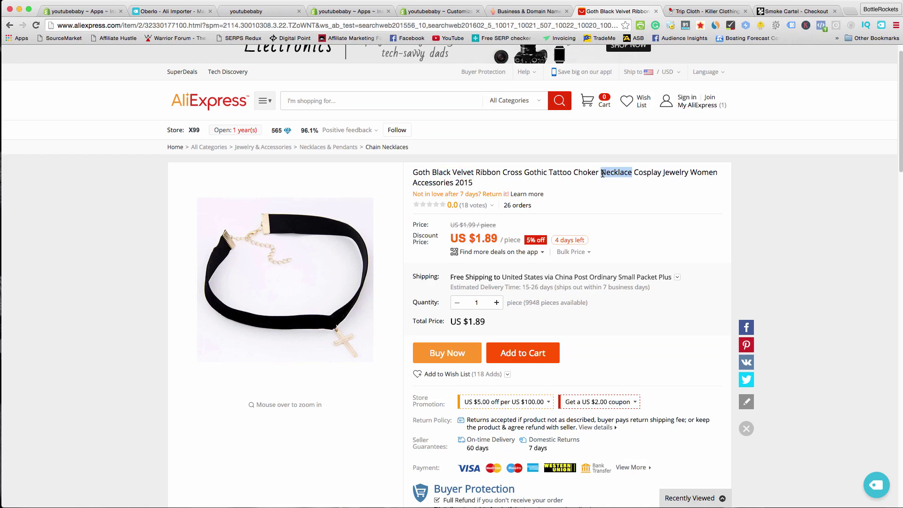
left_click(194, 12)
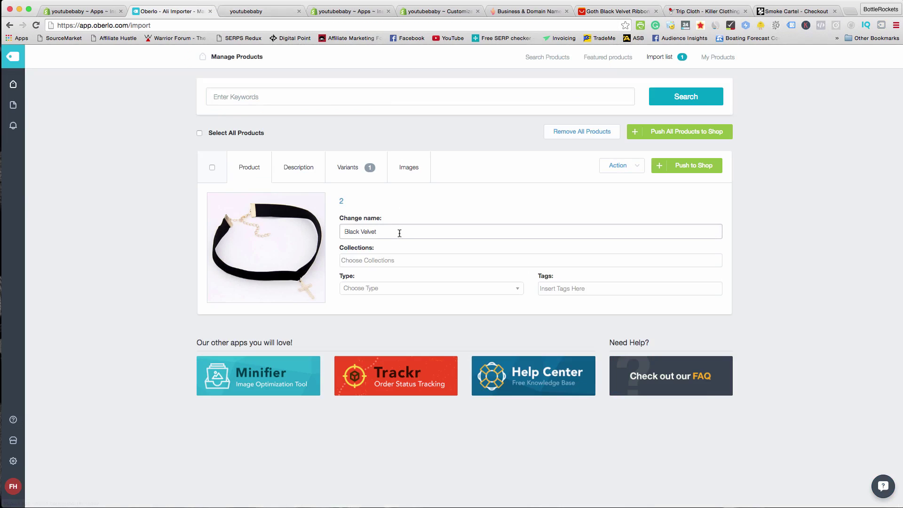
key("super+v")
- Examine the available collections and product types for the imported necklace without choosing any
left_click(401, 260)
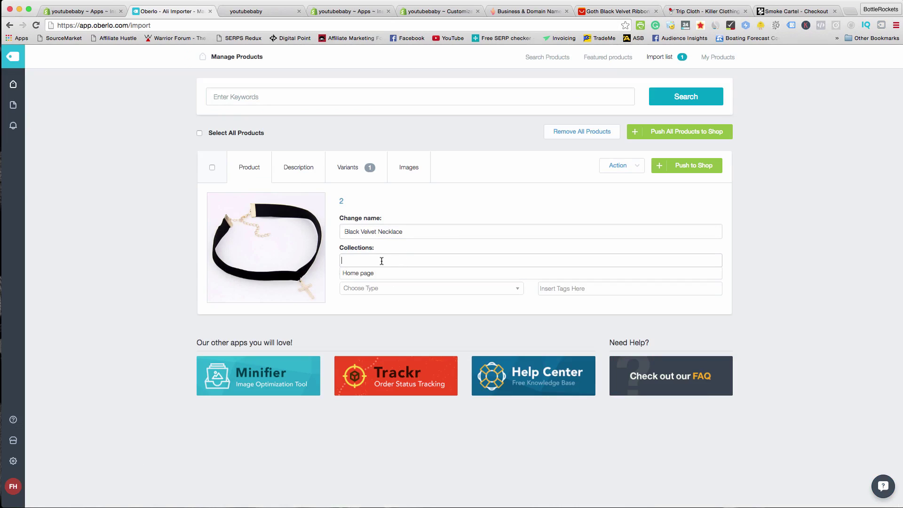
left_click(391, 244)
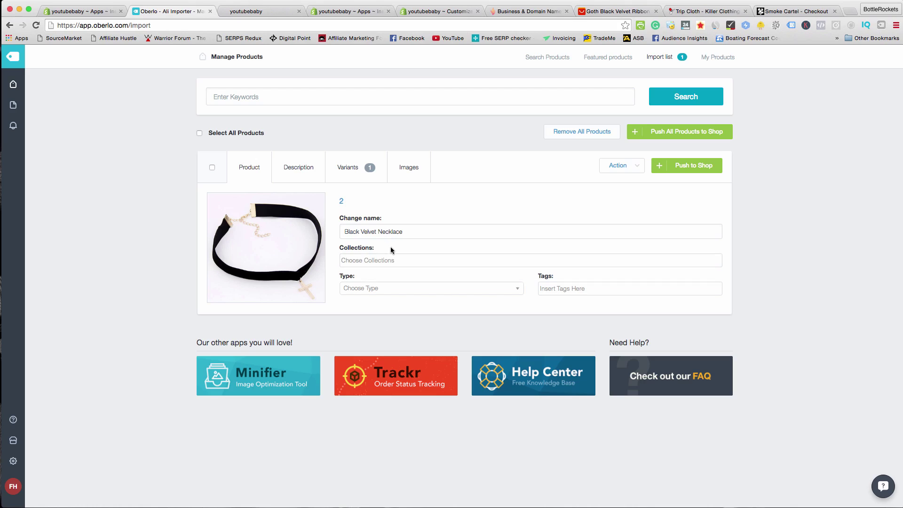
left_click(387, 262)
left_click(391, 249)
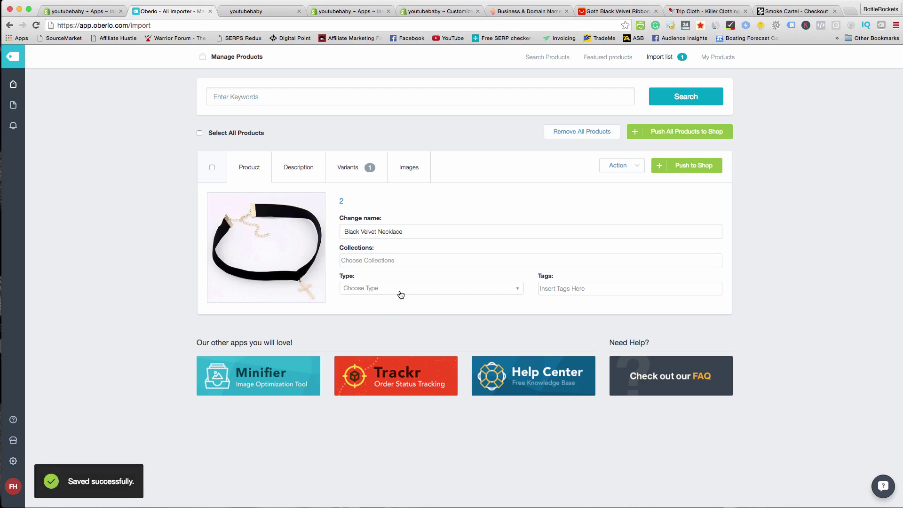
left_click(404, 289)
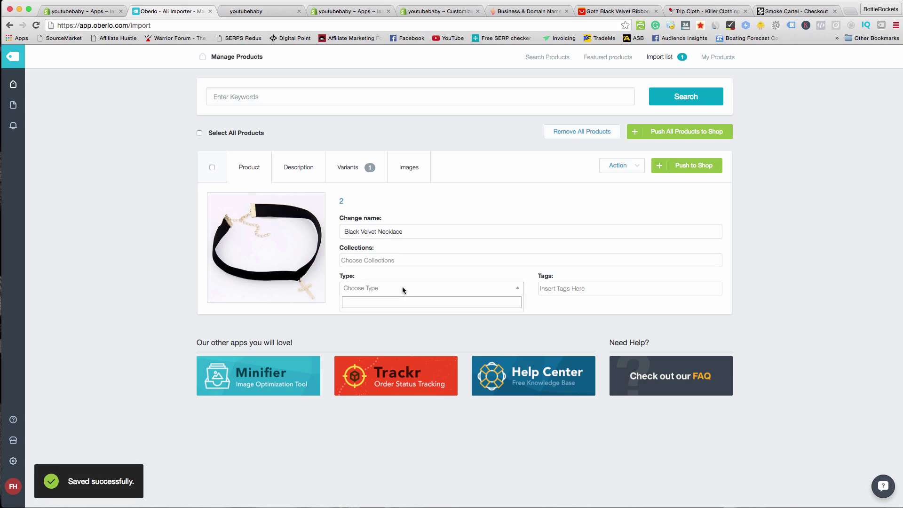
left_click(423, 270)
- Try to add the tag "Sale" to the imported Black Velvet Necklace
left_click(585, 294)
type("Sale")
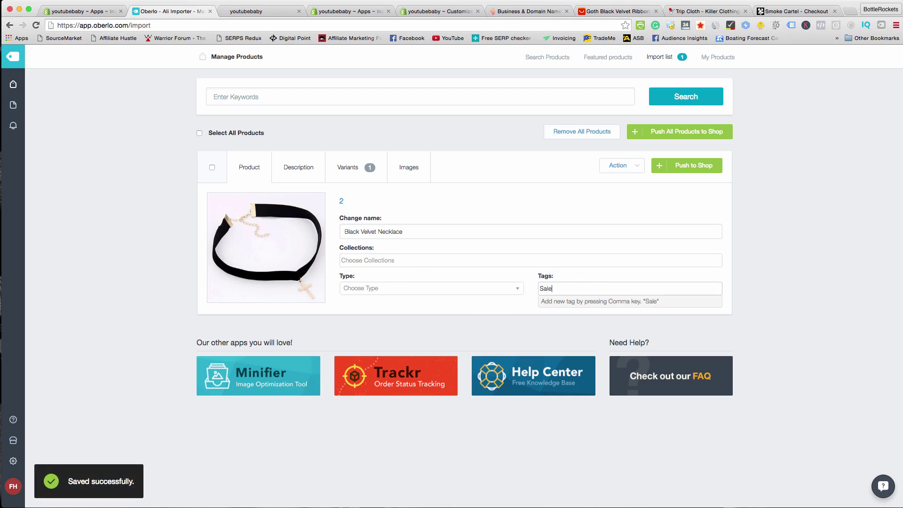
left_click(516, 290)
left_click(559, 290)
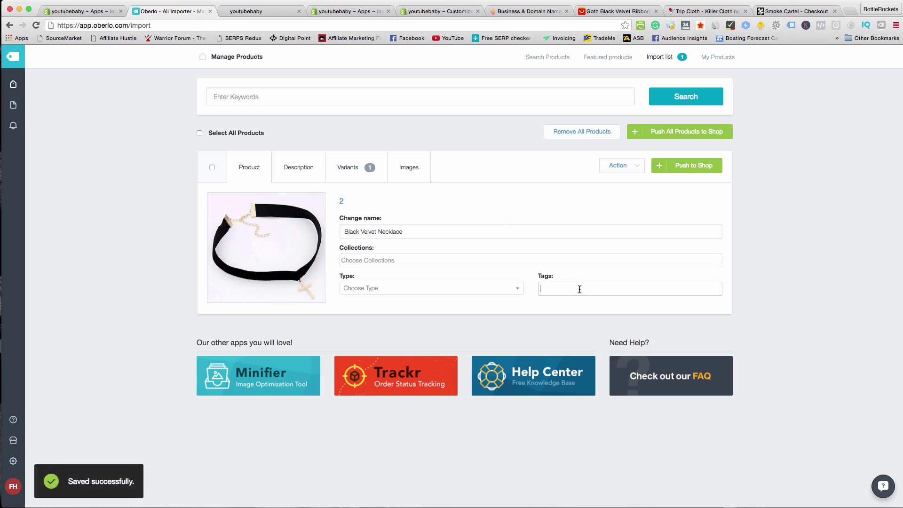
type("sl")
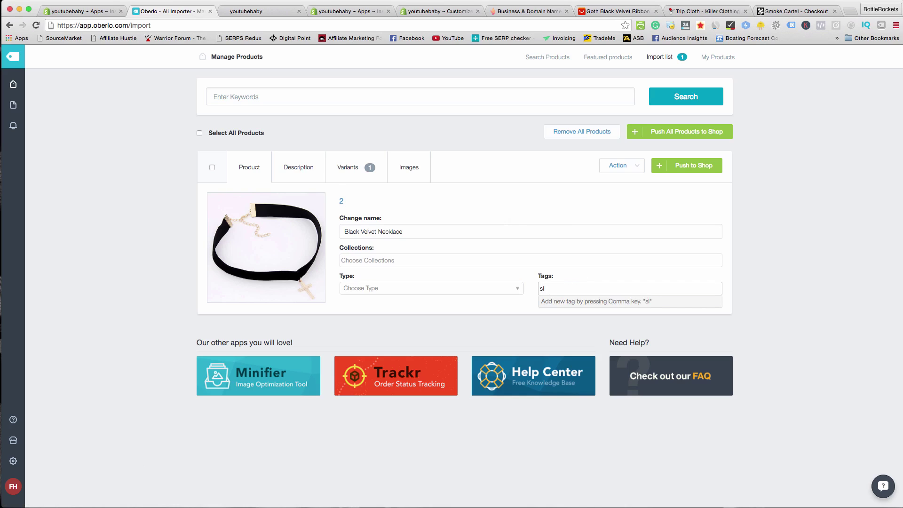
type("sale")
left_click(498, 274)
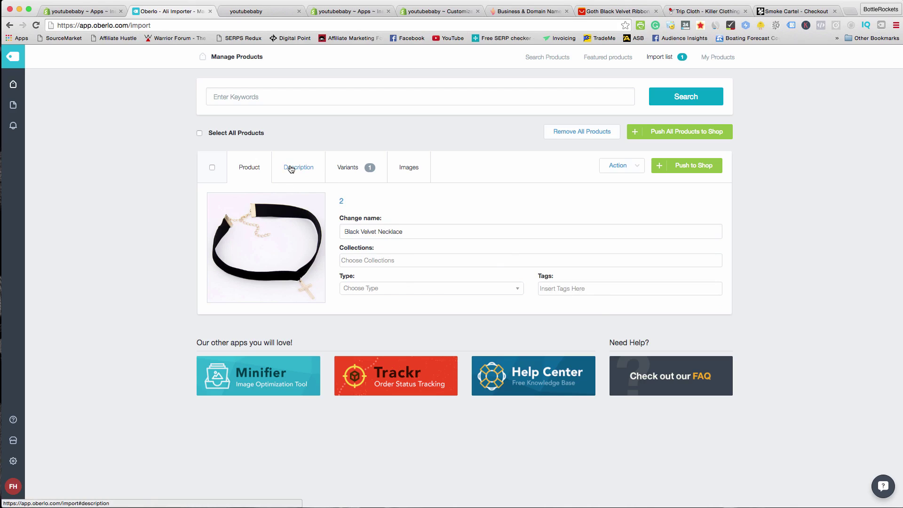
- Delete the entire supplier-provided text from the necklace's description
left_click(307, 167)
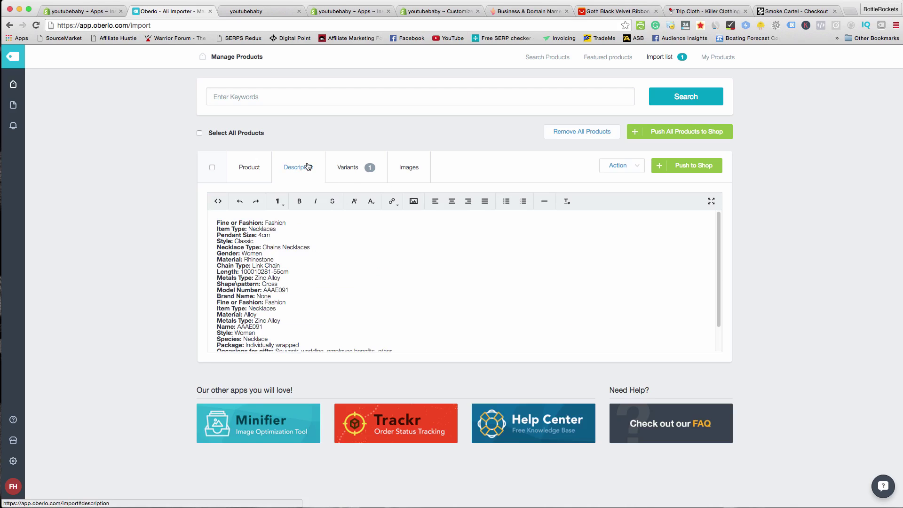
left_click_drag(219, 222, 381, 395)
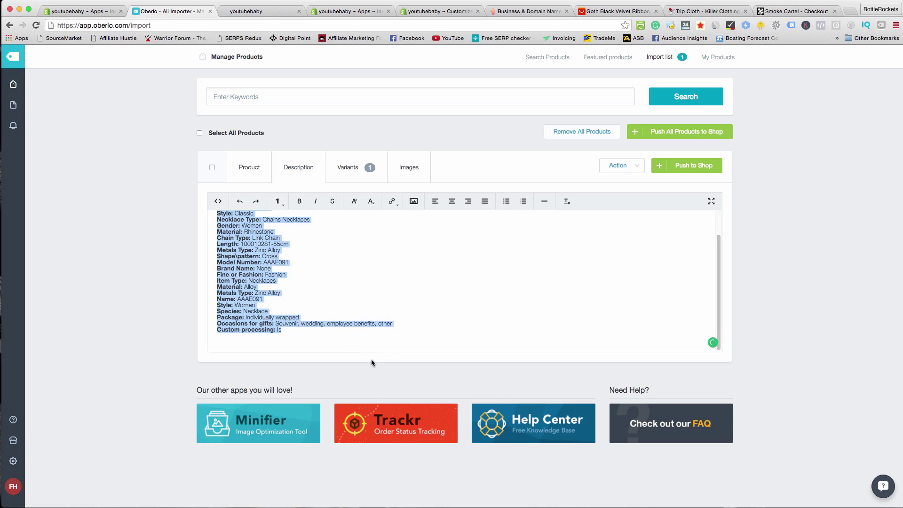
key("BackSpace")
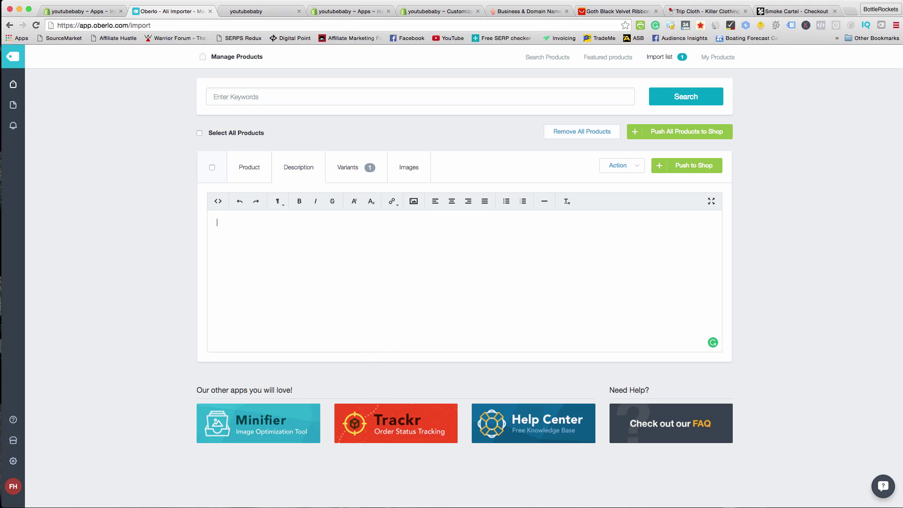
- Copy the "FREE Shipping on Orders Overs $99!" text with its bullets from the Untitled document into the description, and start a "Shipping takes" bullet
key("super+Tab")
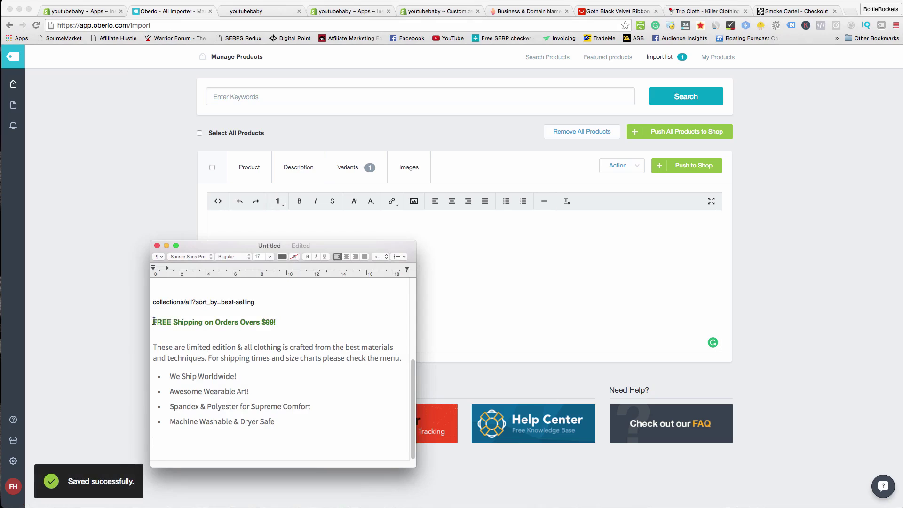
left_click_drag(153, 322, 330, 413)
right_click(288, 376)
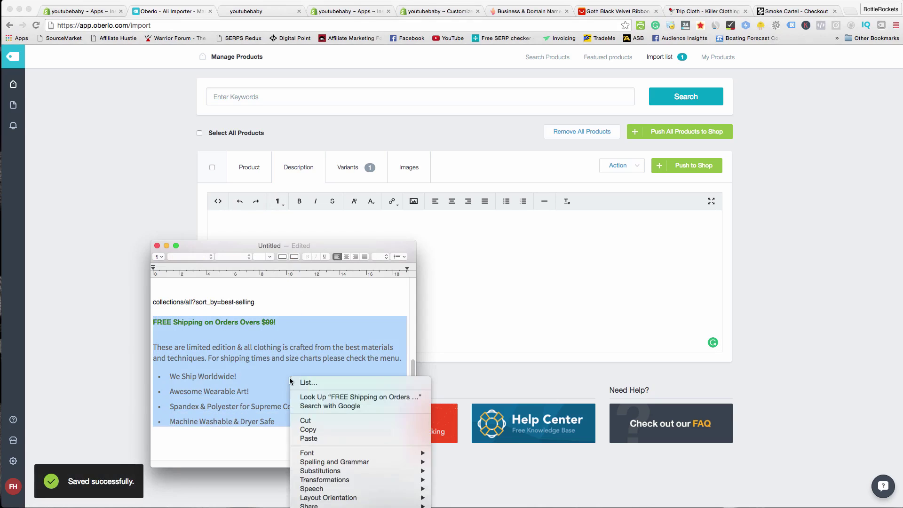
left_click(306, 430)
left_click(466, 304)
key("super+v")
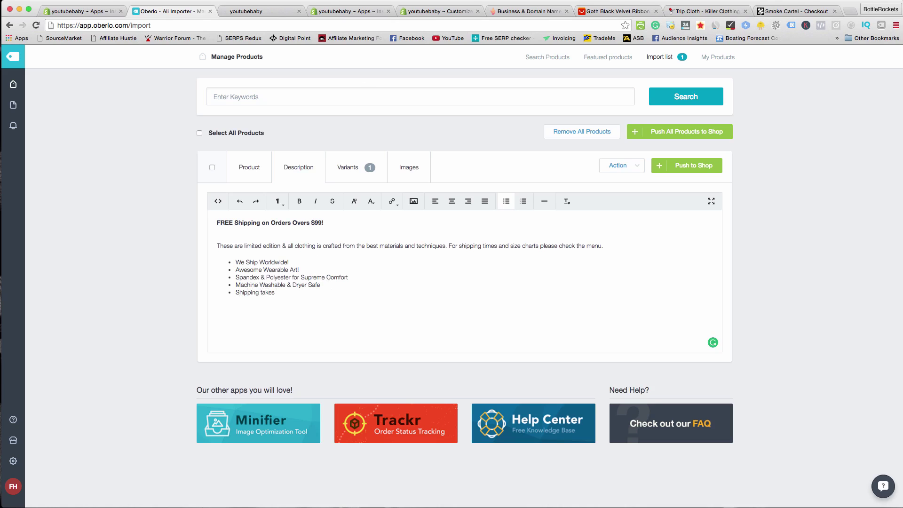
- Check the AliExpress choker listing's shipping methods and estimated delivery times to the United States
left_click(587, 9)
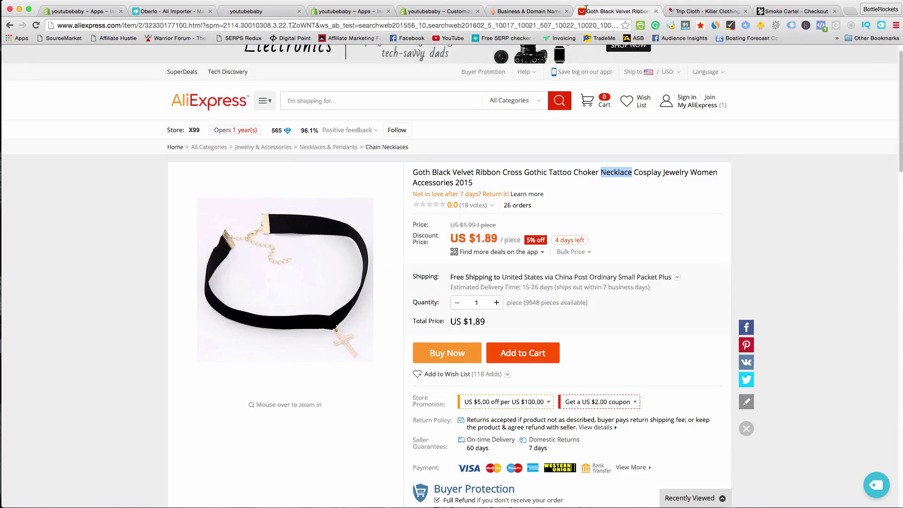
left_click(677, 278)
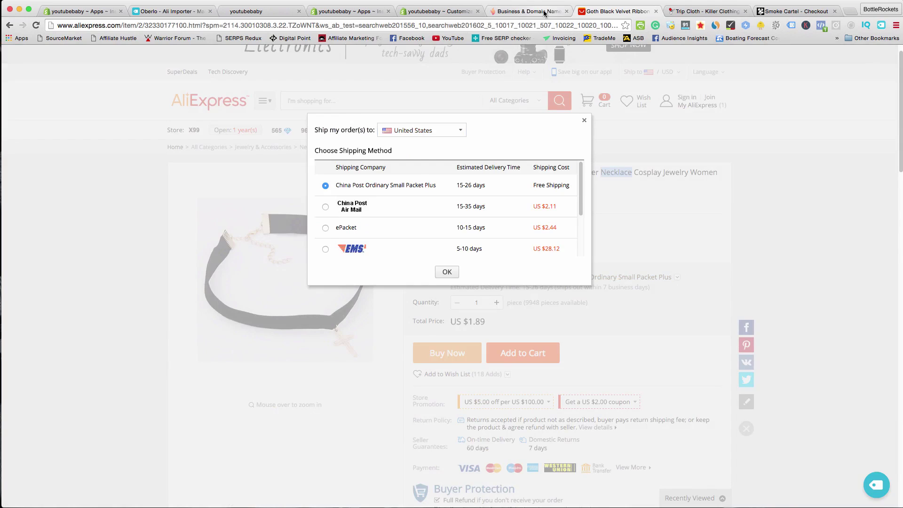
left_click(527, 11)
left_click(454, 12)
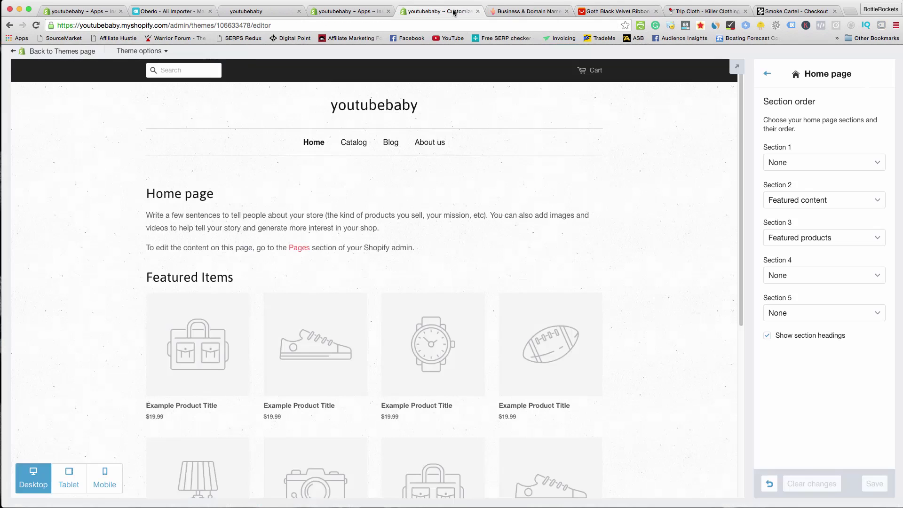
left_click(696, 11)
left_click(610, 10)
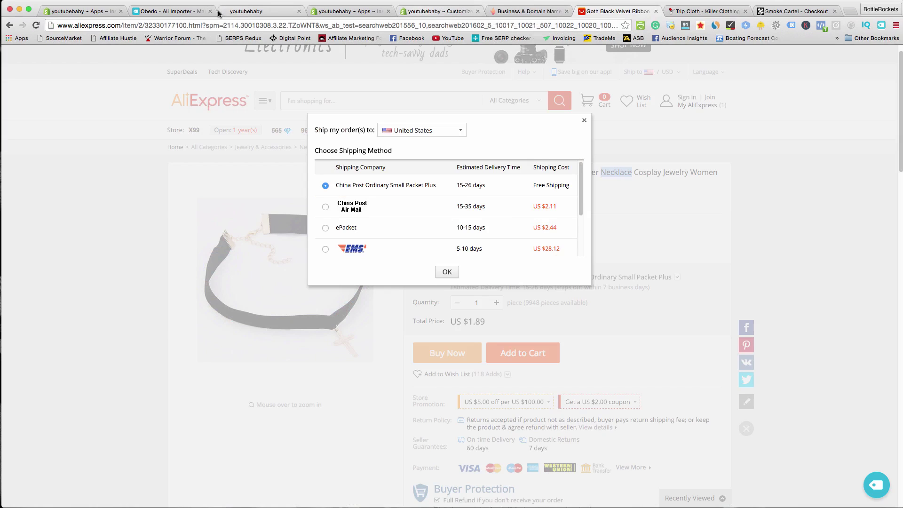
- Complete the last bullet of the Oberlo product description as "Shipping takes 7-13 days"
left_click(163, 13)
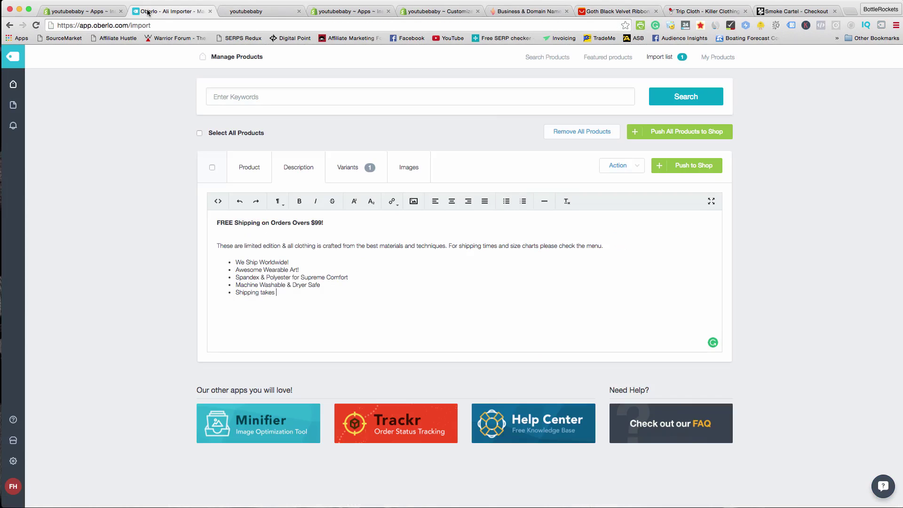
left_click(318, 304)
type("7-13 days")
- Try subscript and superscript formatting on the description's paragraph and bullet list below the free-shipping line
left_click_drag(327, 224, 215, 224)
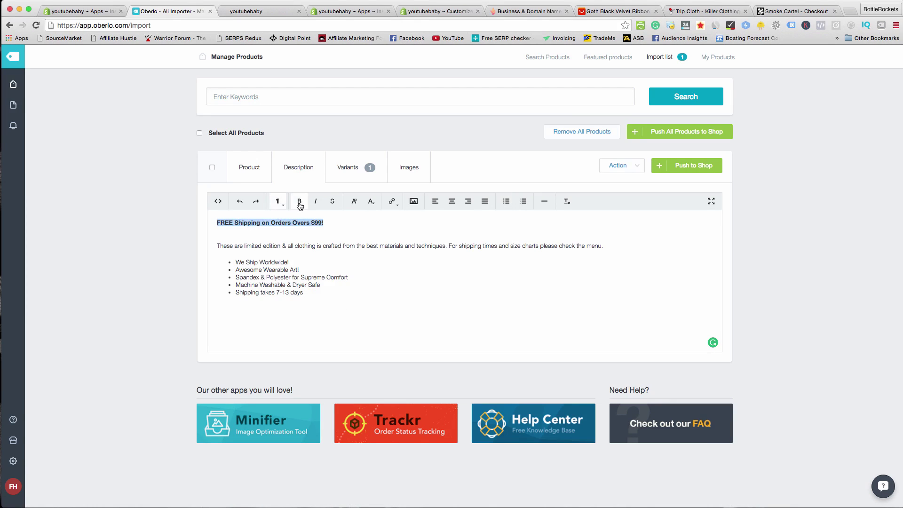
left_click_drag(316, 297, 222, 250)
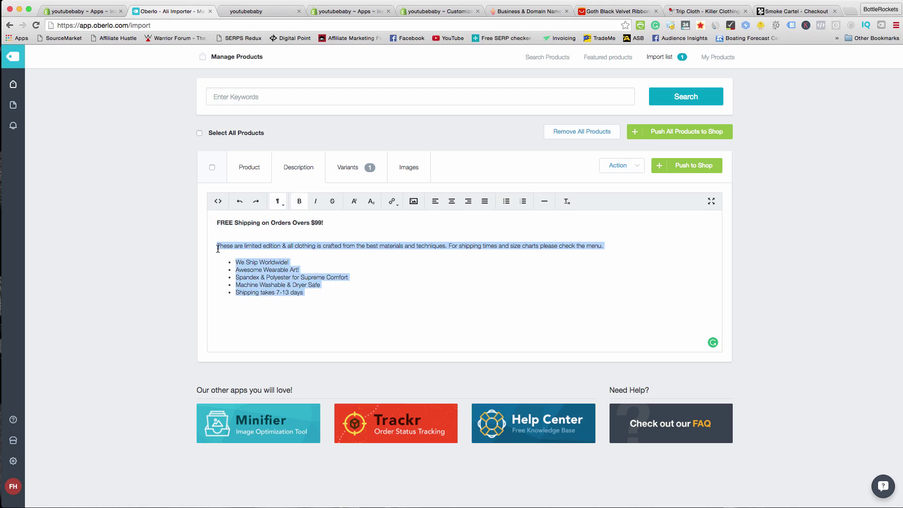
left_click(374, 205)
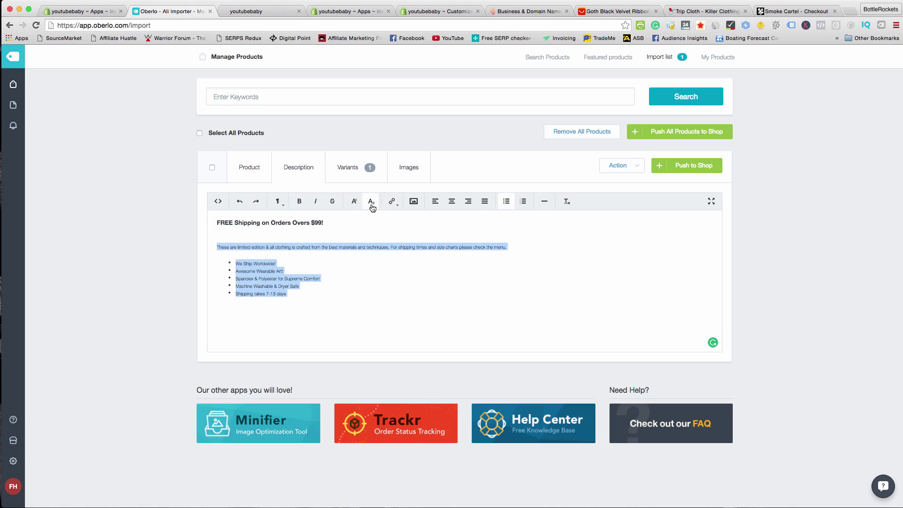
left_click(354, 203)
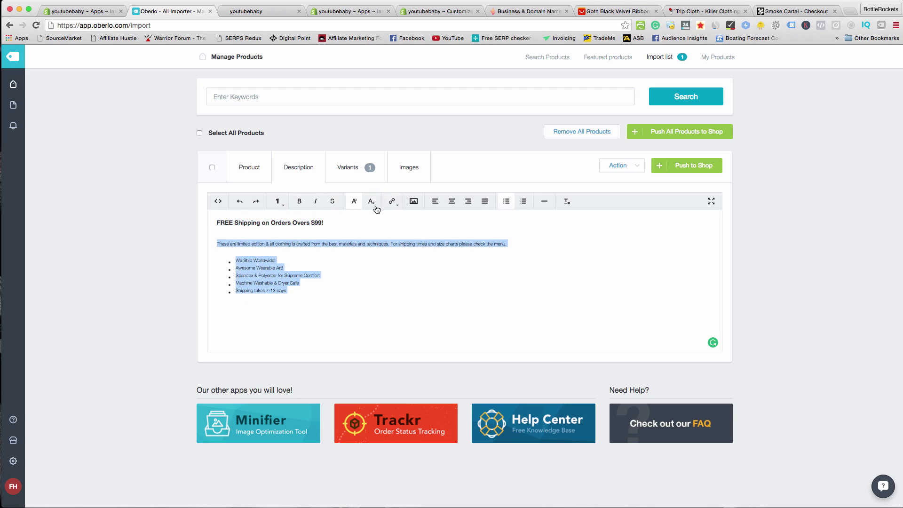
left_click(370, 203)
left_click(366, 243)
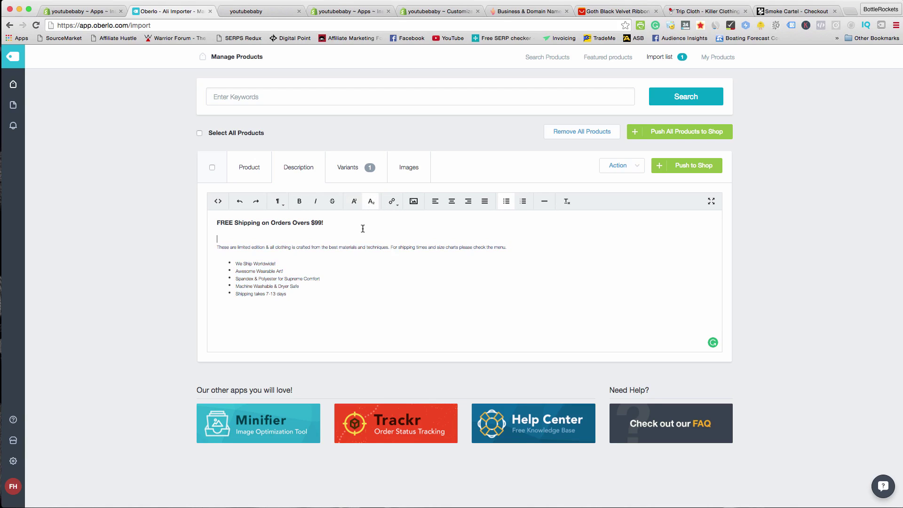
- Format the description's paragraph and bullet list below the free-shipping line as bold superscript text
left_click_drag(305, 323, 343, 228)
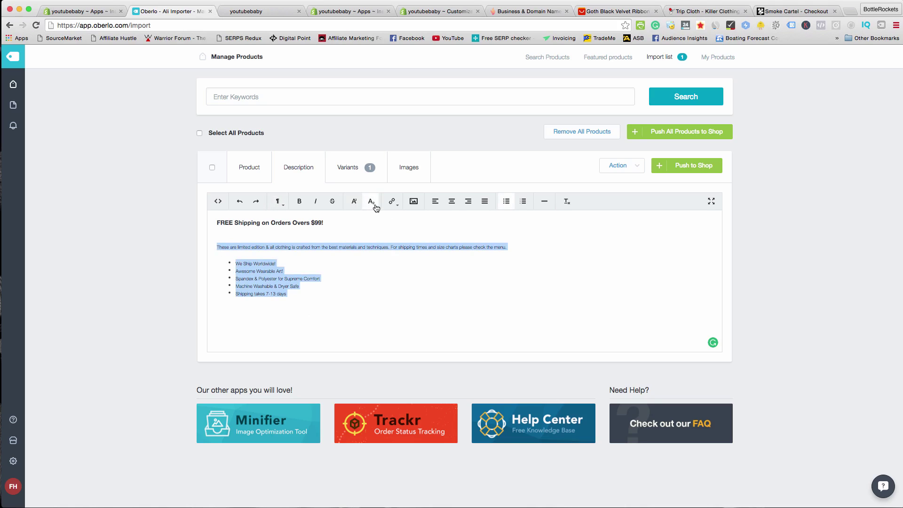
left_click(299, 202)
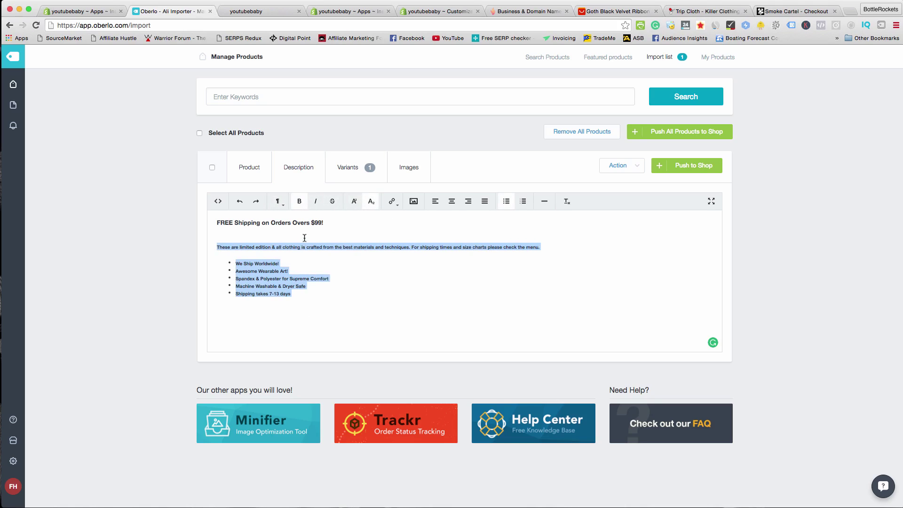
left_click(352, 201)
left_click(367, 202)
left_click(351, 201)
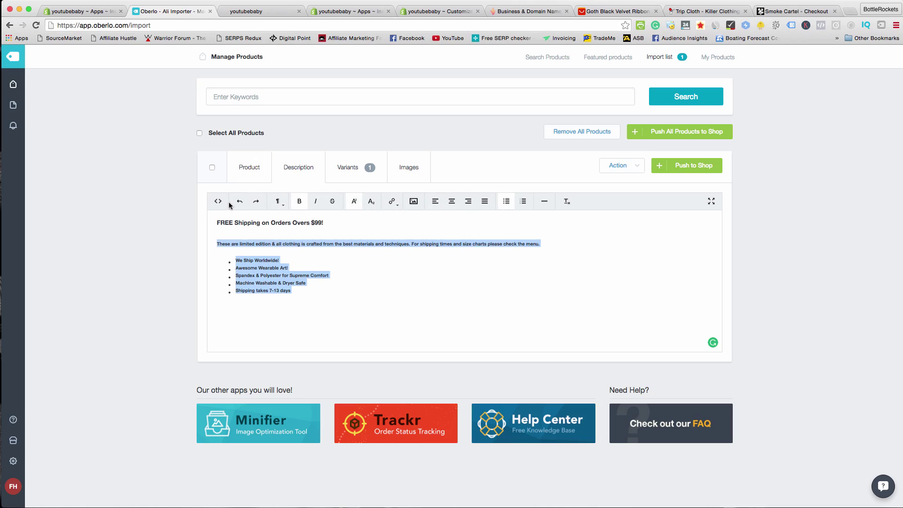
- Preview the trust-badge screenshot, then load imgur.com in a new browser tab and close the Smoke Cartel page
left_click(353, 310)
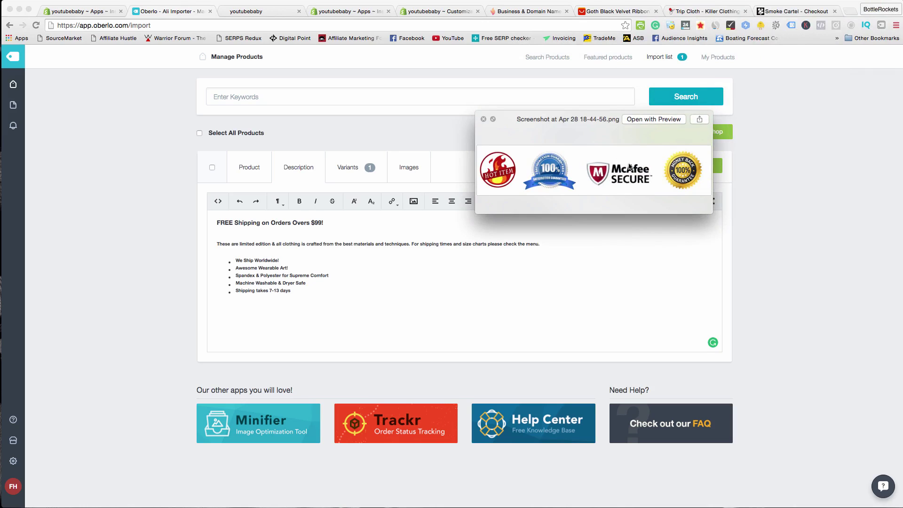
key("space")
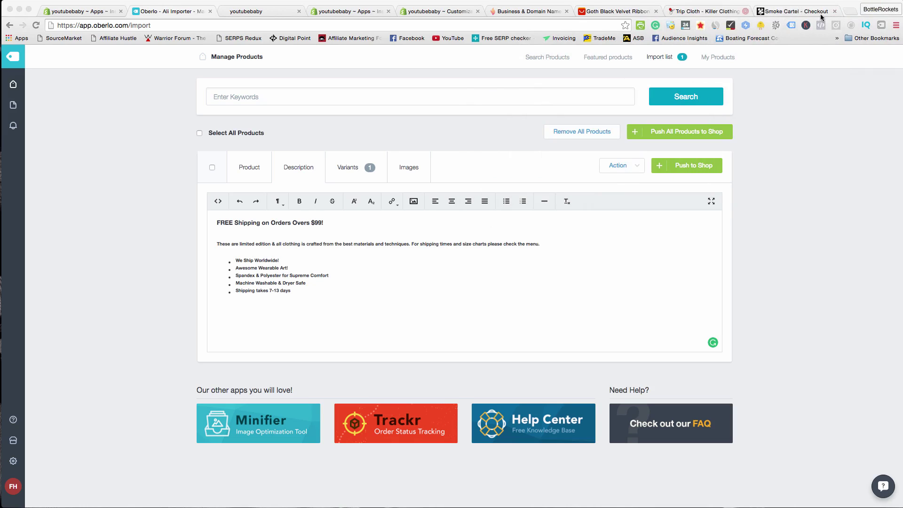
key("super+t")
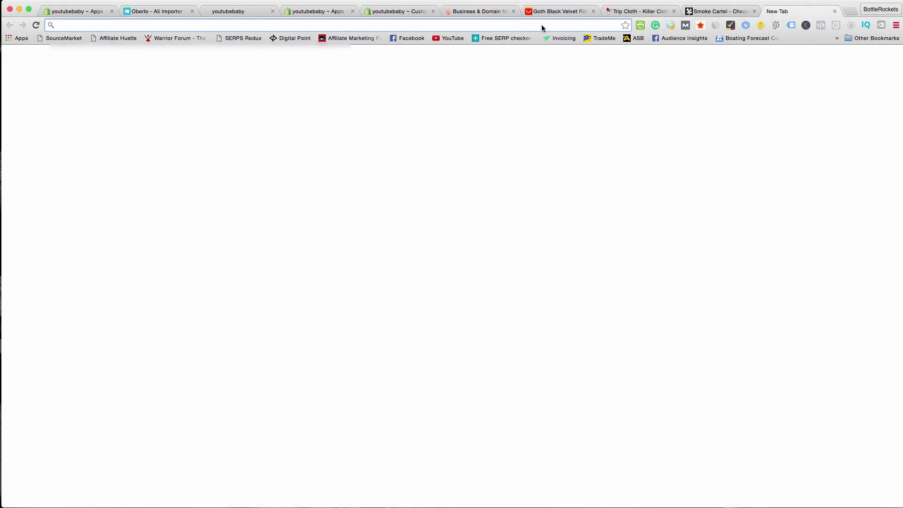
type("imgur.com")
key("Return")
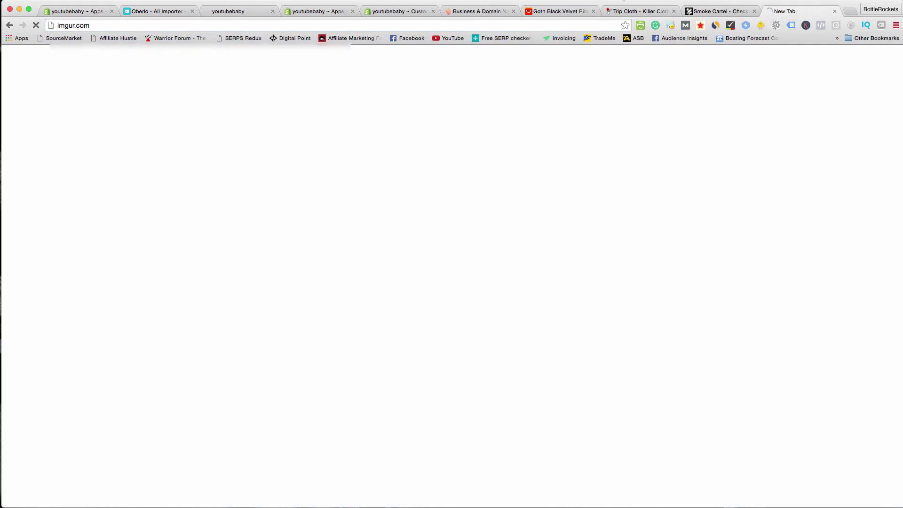
left_click(748, 14)
left_click(755, 11)
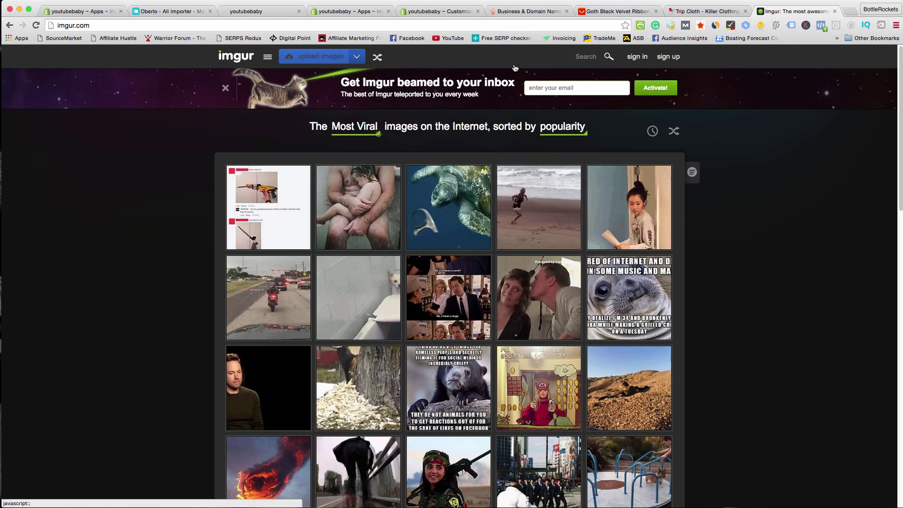
- Upload the trust-badge screenshot to Imgur and copy the uploaded image's direct link
left_click(311, 57)
left_click_drag(632, 33, 511, 145)
left_click(503, 222)
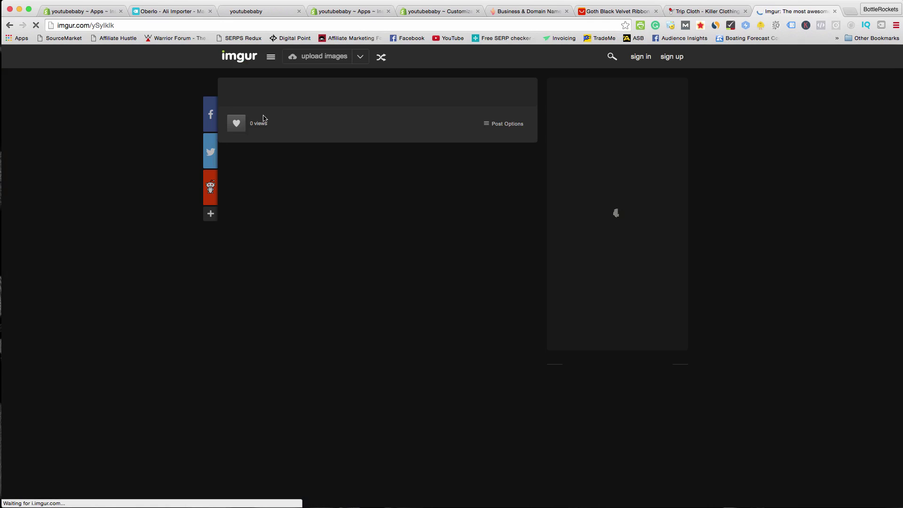
left_click(595, 312)
right_click(596, 311)
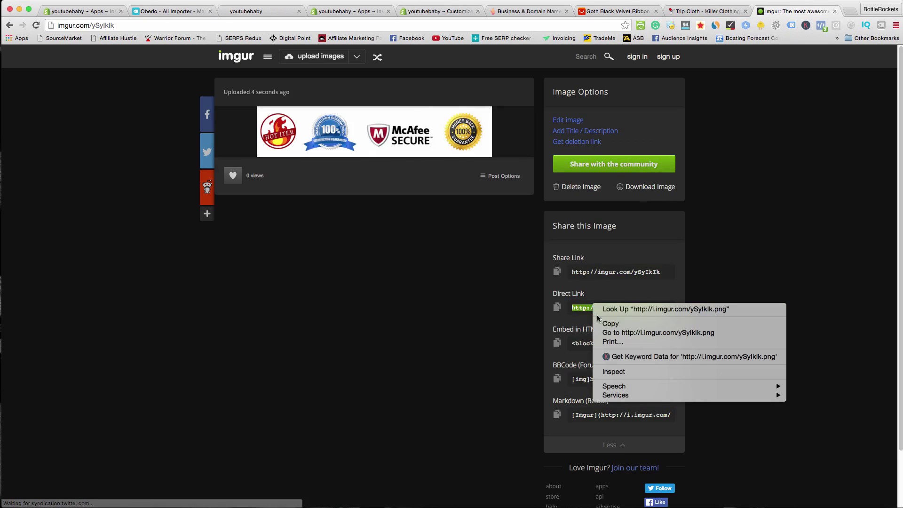
left_click(611, 324)
- Insert the trust-badge image below the bullets in the Oberlo product description, using the copied Imgur link
left_click(170, 11)
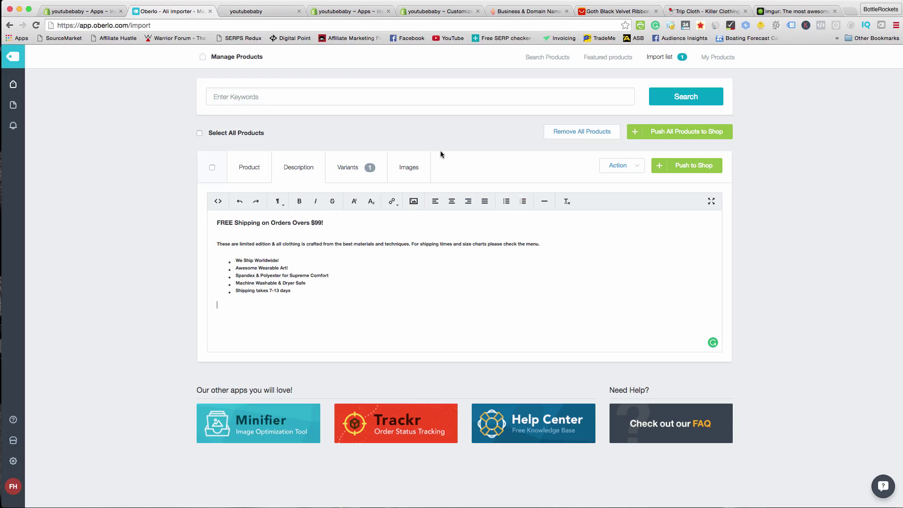
left_click(414, 201)
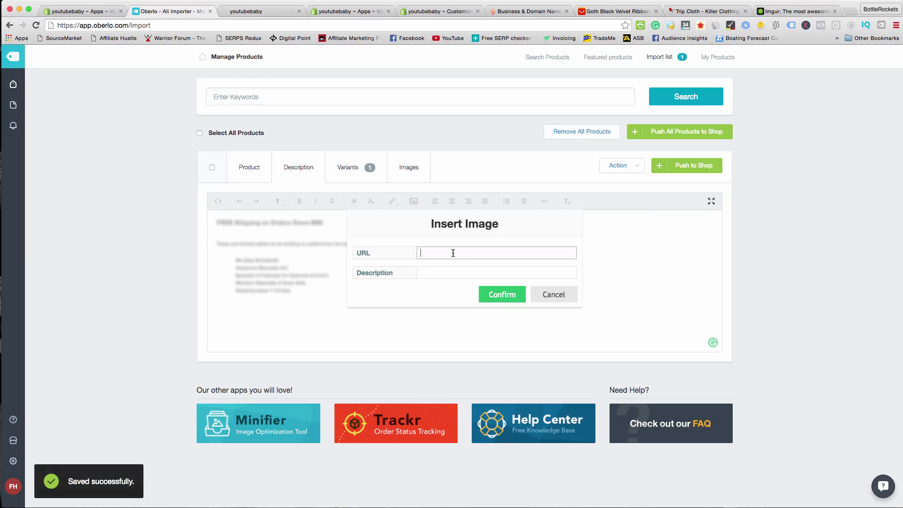
key("super+v")
left_click(500, 294)
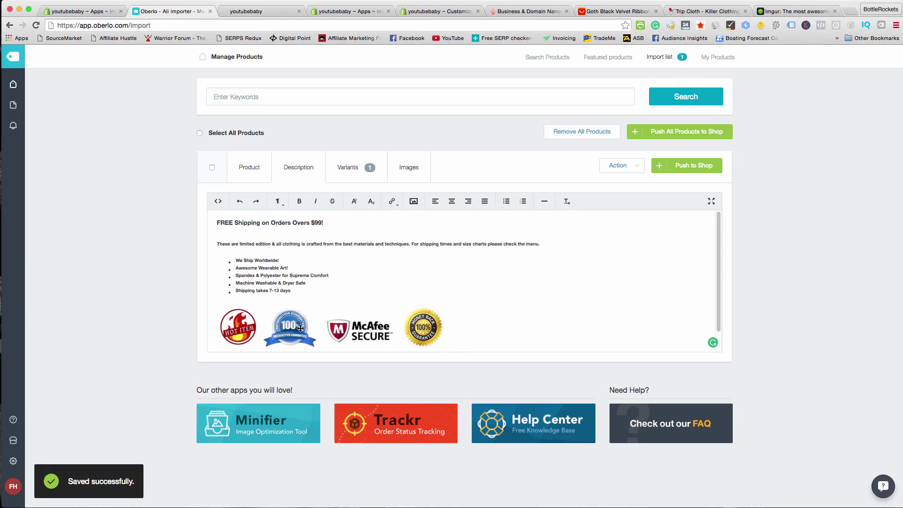
- Set the necklace variant's price to 12.95 and its compared-at price to 19.95 in the Oberlo import list
left_click(345, 174)
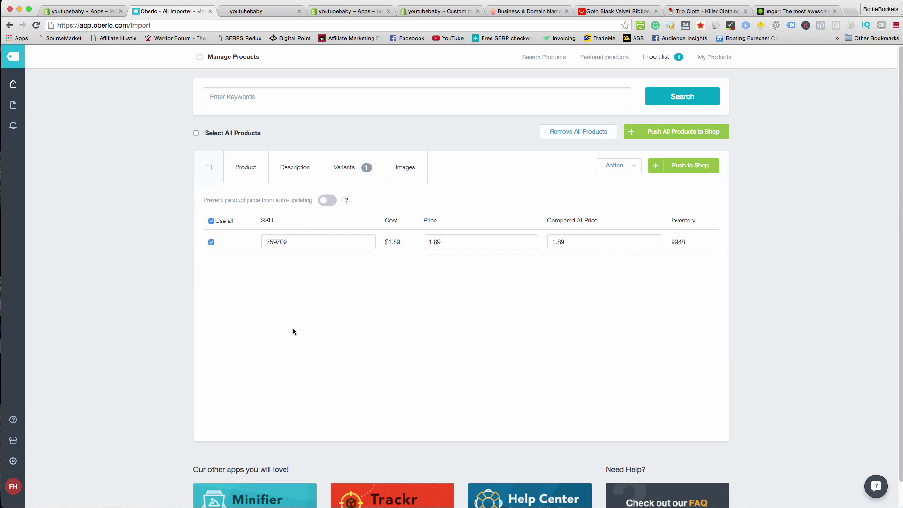
left_click_drag(449, 241, 426, 241)
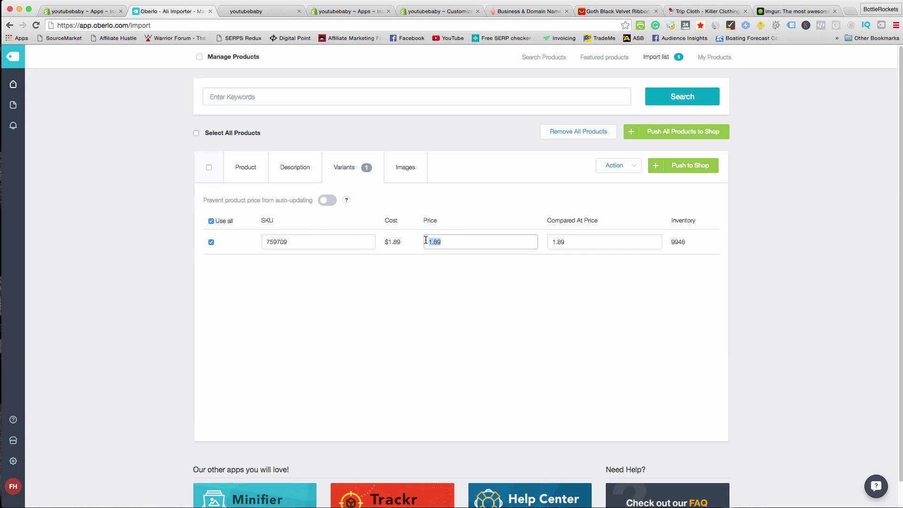
type("1")
left_click_drag(553, 244, 552, 289)
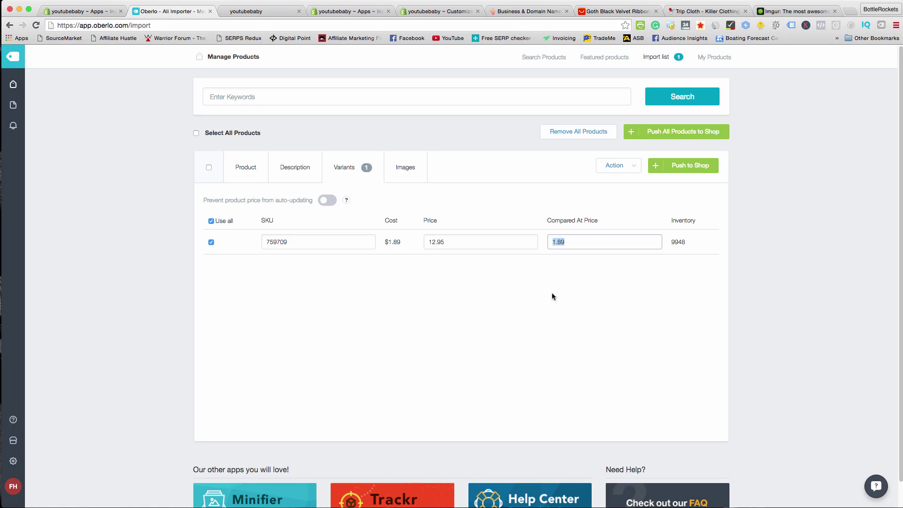
type("19.")
left_click(554, 333)
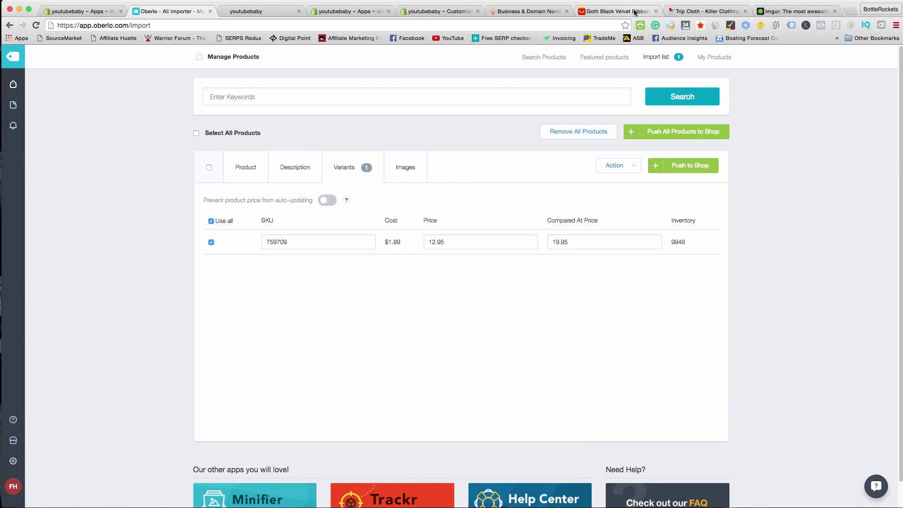
- Check the cost and shipping on the necklace's AliExpress listing, then return to the Oberlo import list
left_click(617, 11)
left_click(585, 120)
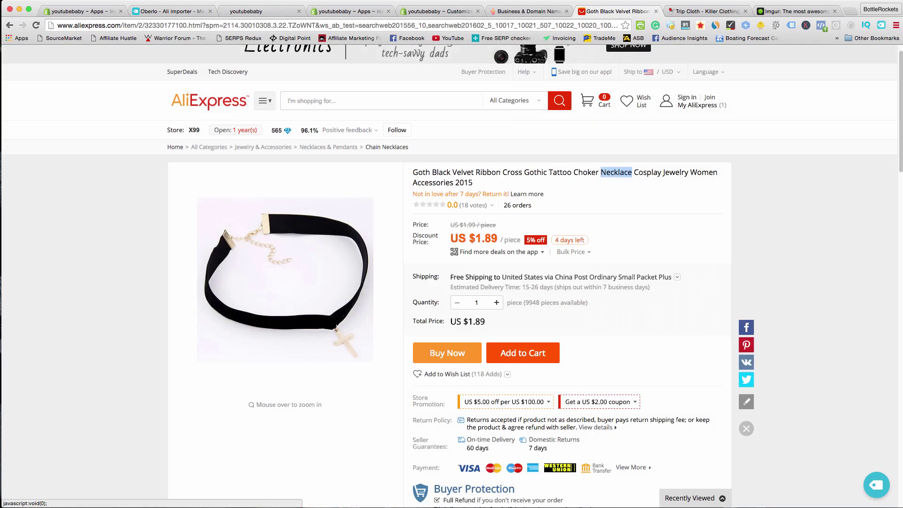
left_click(172, 12)
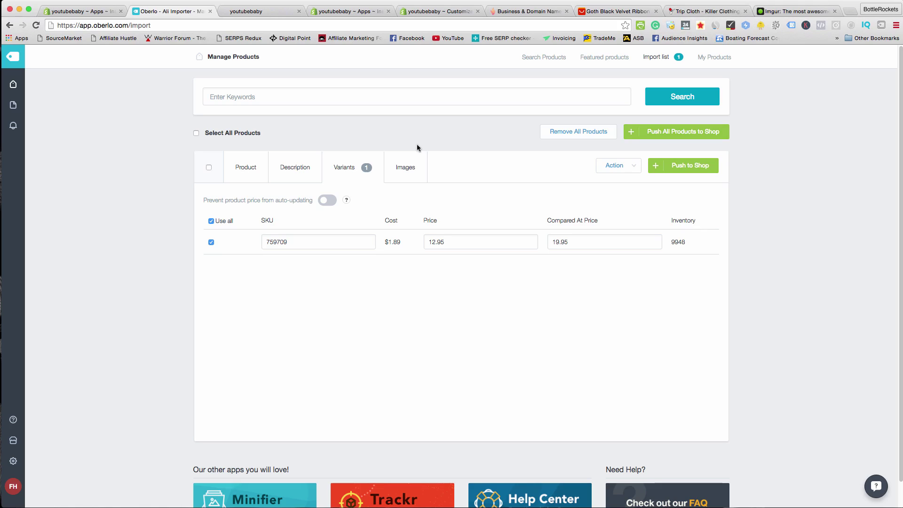
- Compare the product's available import images with the pictures in the AliExpress product details
left_click(410, 174)
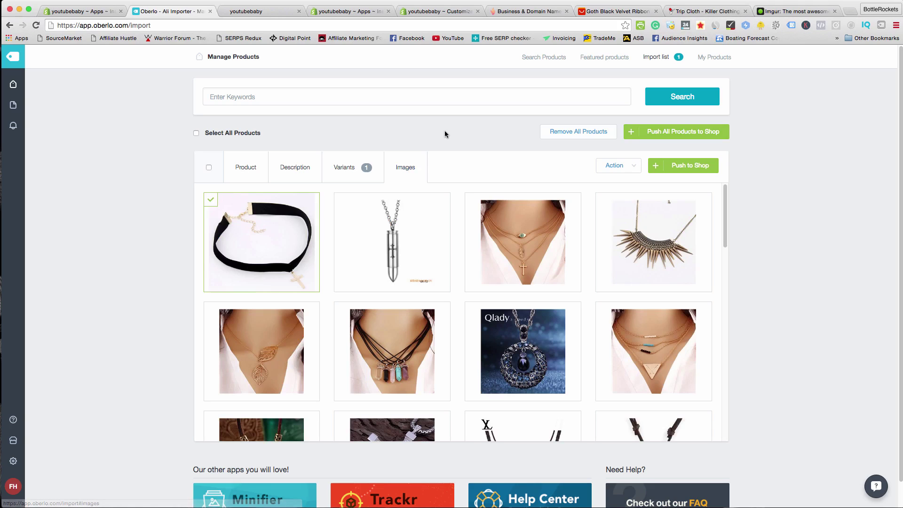
left_click_drag(727, 209, 709, 426)
scroll(696, 419, "up", 1)
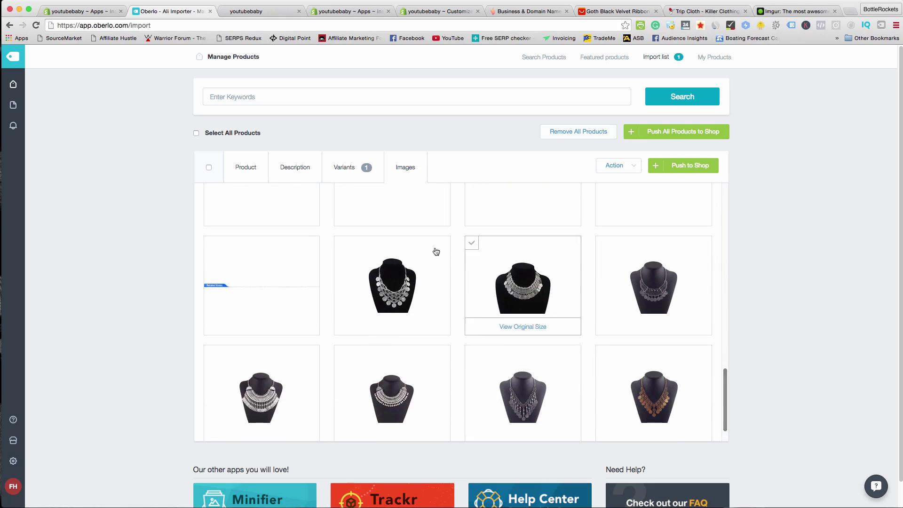
left_click(630, 12)
scroll(416, 311, "down", 8)
scroll(416, 311, "down", 10)
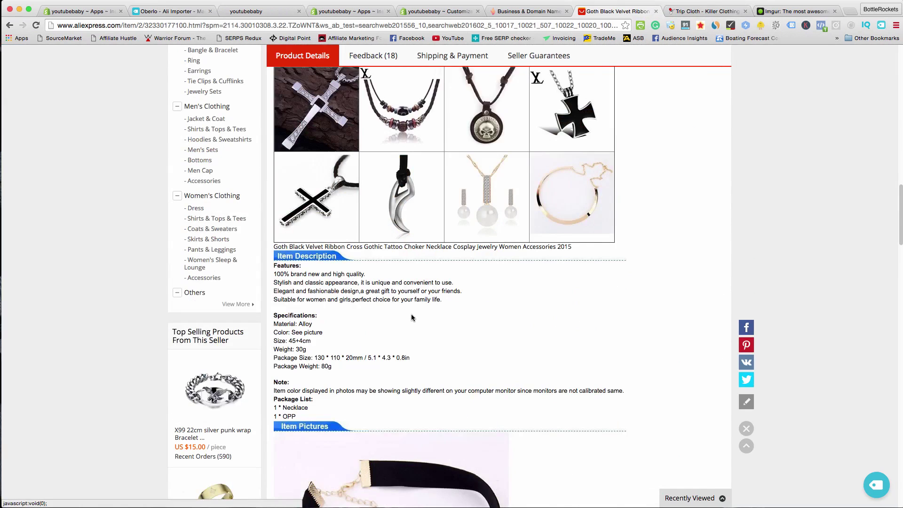
scroll(437, 213, "up", 1)
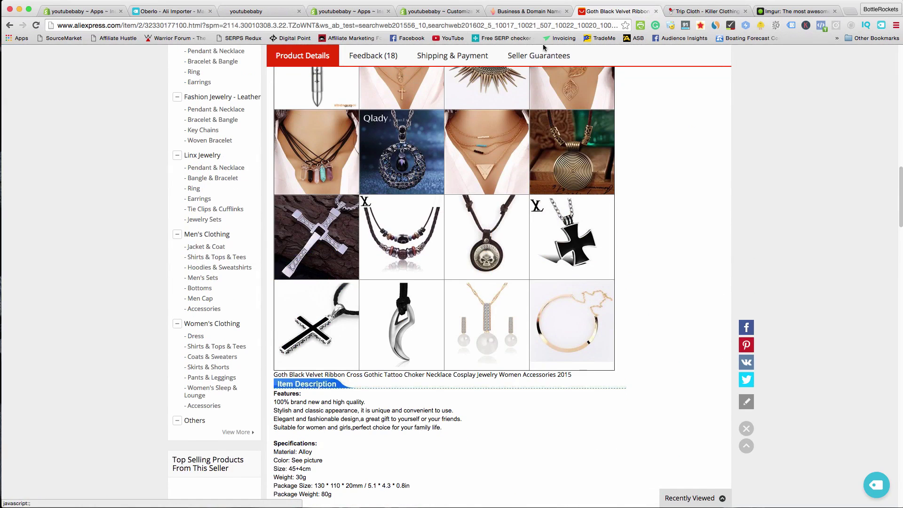
left_click(170, 12)
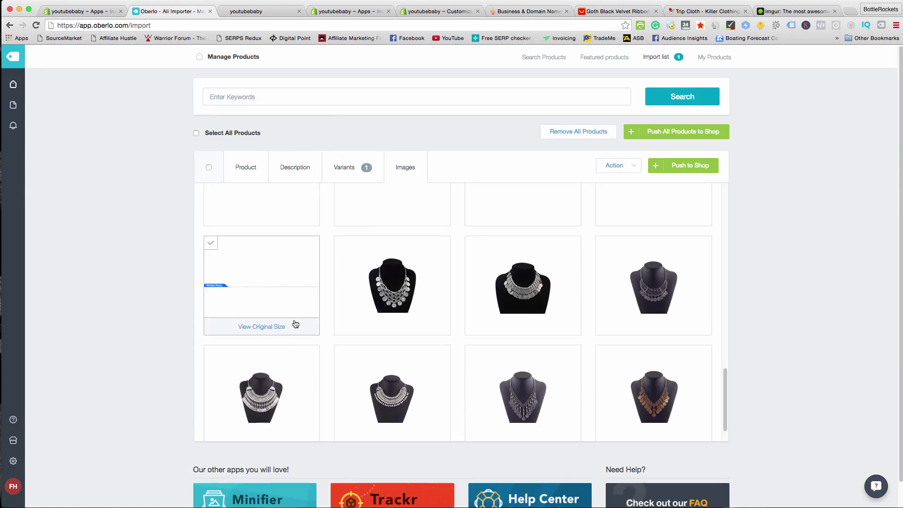
- Check that only the black velvet cross necklace image is selected, and push the product to the shop
scroll(323, 332, "up", 10)
scroll(320, 328, "down", 5)
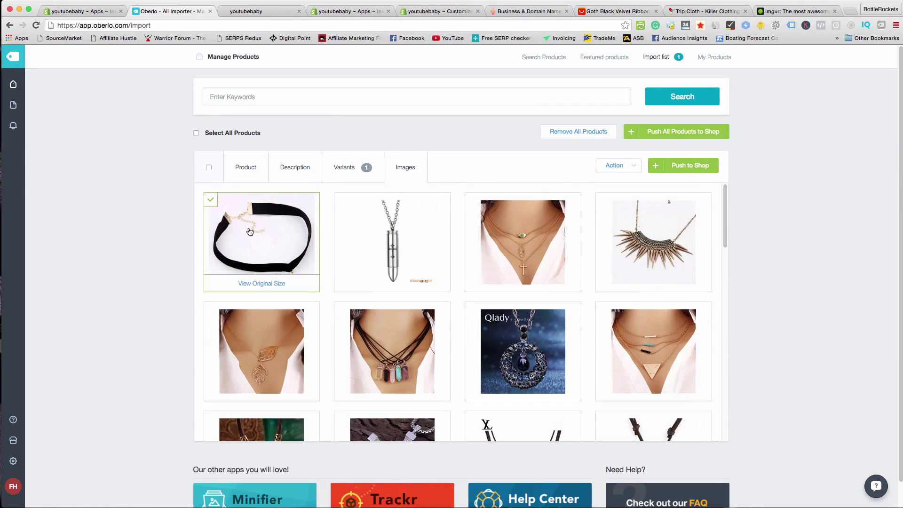
scroll(497, 281, "down", 10)
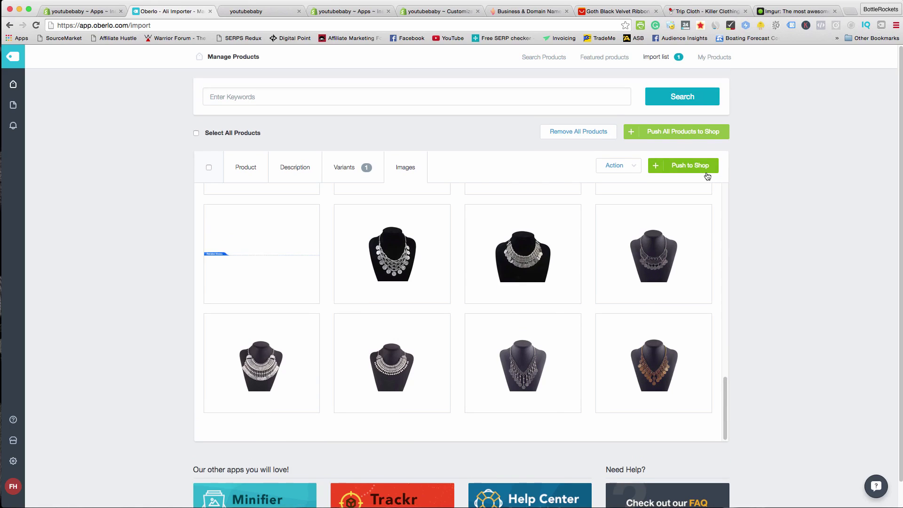
left_click(706, 169)
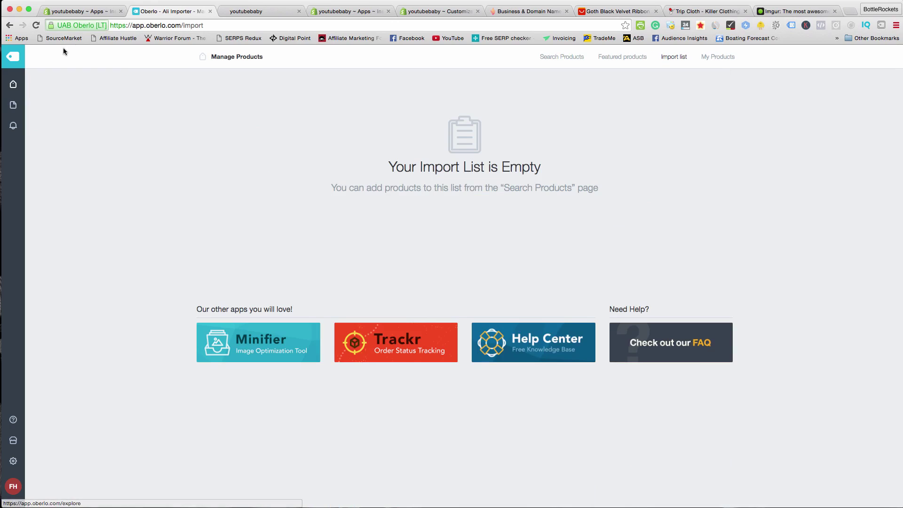
- Switch to the Shopify admin and open the Black Velvet Necklace product for editing
left_click(83, 12)
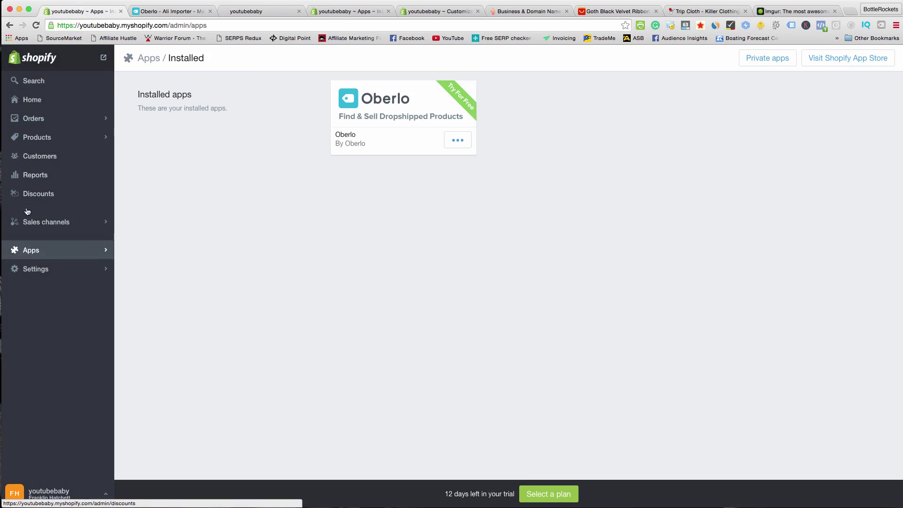
left_click(37, 137)
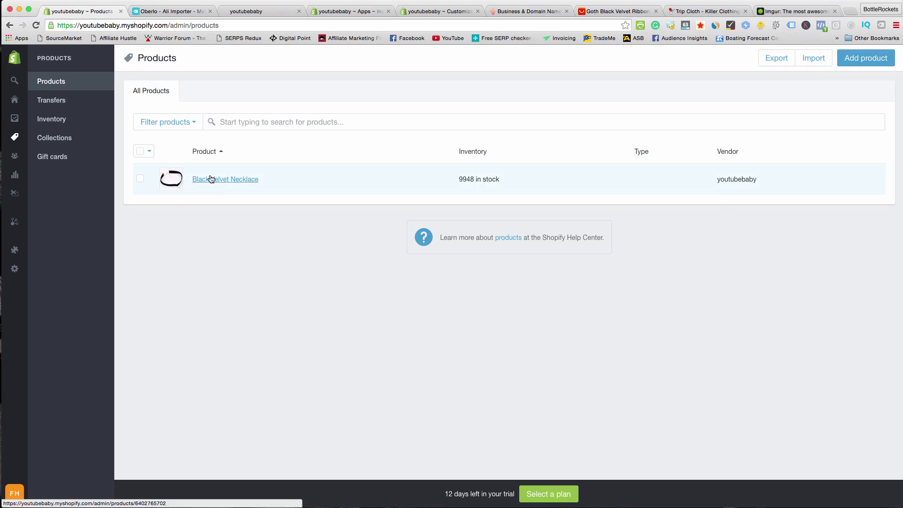
left_click(214, 180)
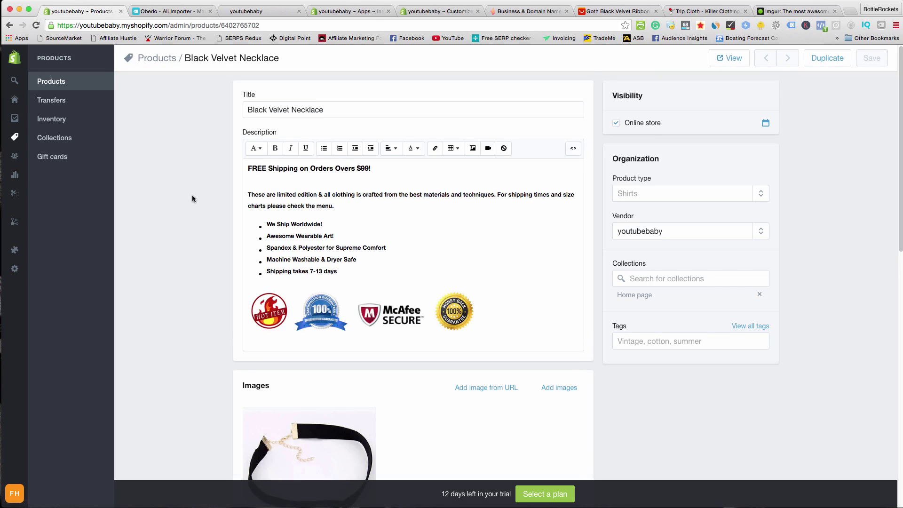
- Review the imported product's description, image, pricing, inventory and shipping details
scroll(192, 195, "down", 1)
scroll(192, 195, "down", 10)
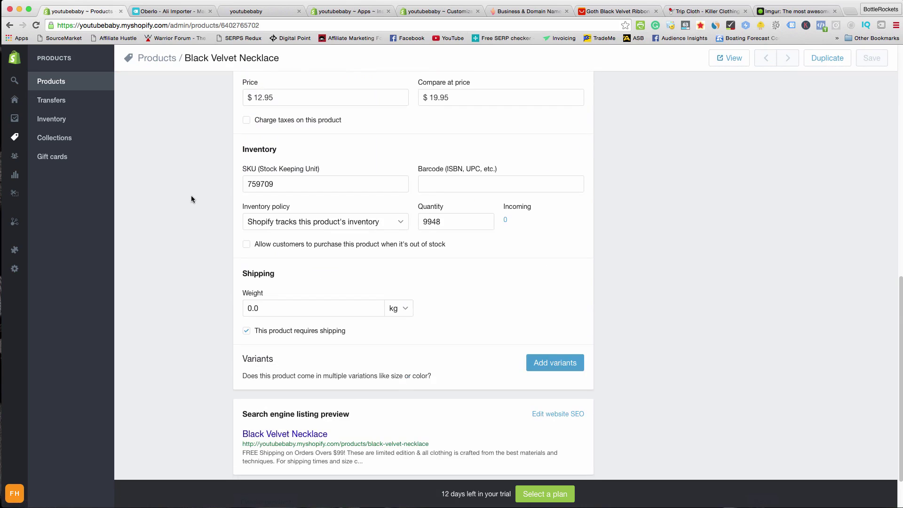
scroll(191, 195, "up", 1)
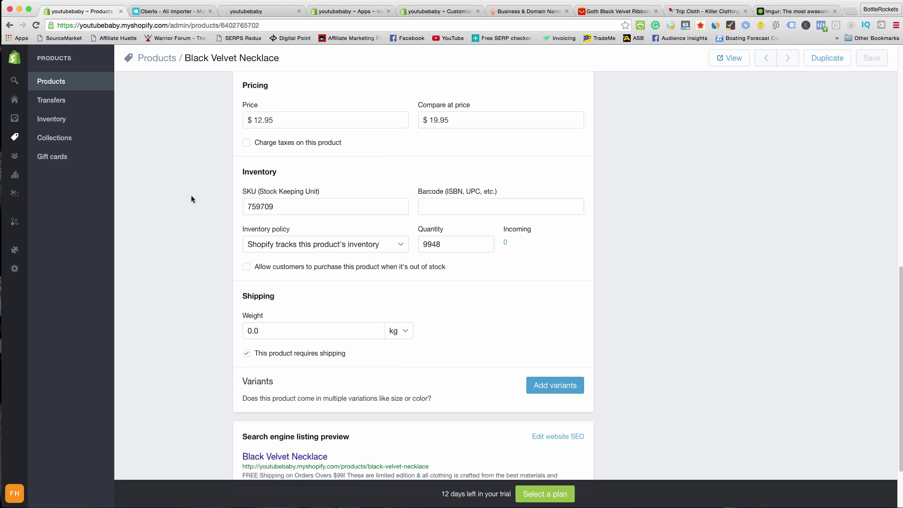
scroll(191, 196, "down", 2)
scroll(191, 196, "up", 2)
scroll(191, 196, "up", 1)
scroll(191, 195, "up", 7)
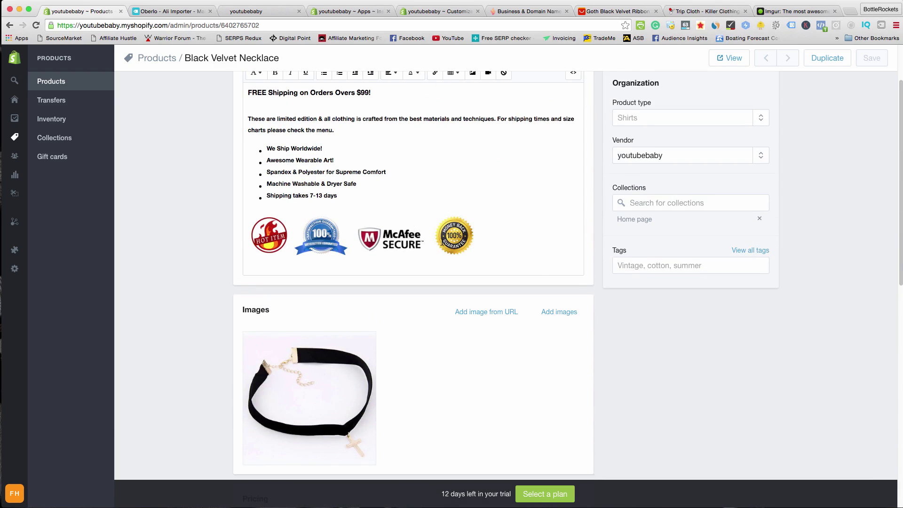
- Add the tag Sale to the Black Velvet Necklace product
scroll(438, 241, "up", 2)
left_click(660, 341)
type("Sale")
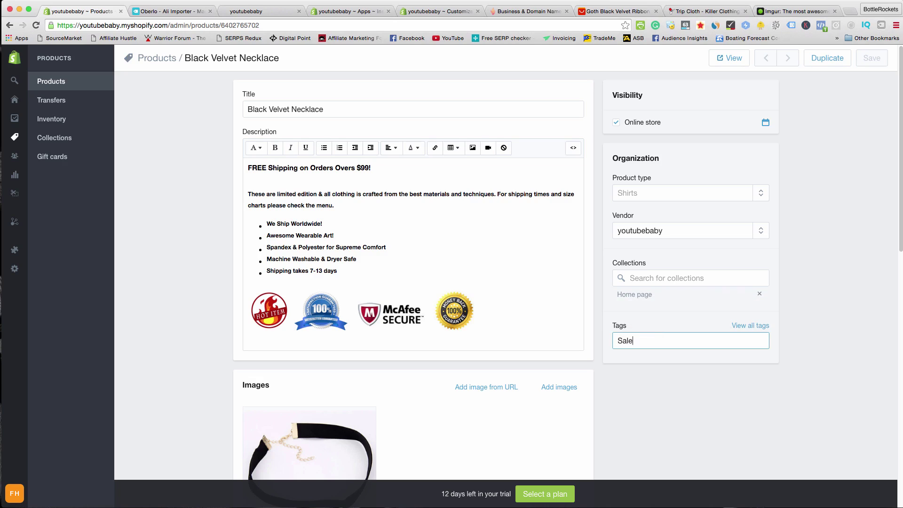
left_click(677, 322)
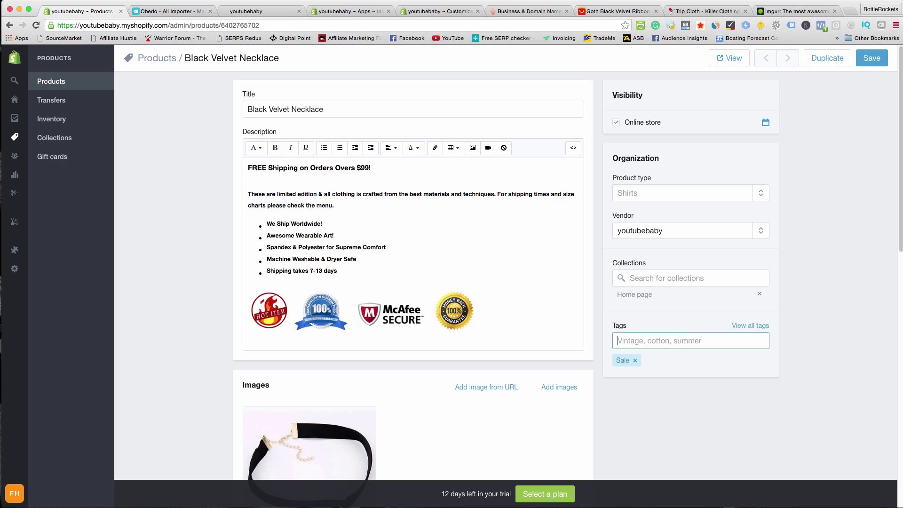
- Examine the product's tax, stock and shipping options, then recheck its image, prices and description
scroll(204, 197, "down", 10)
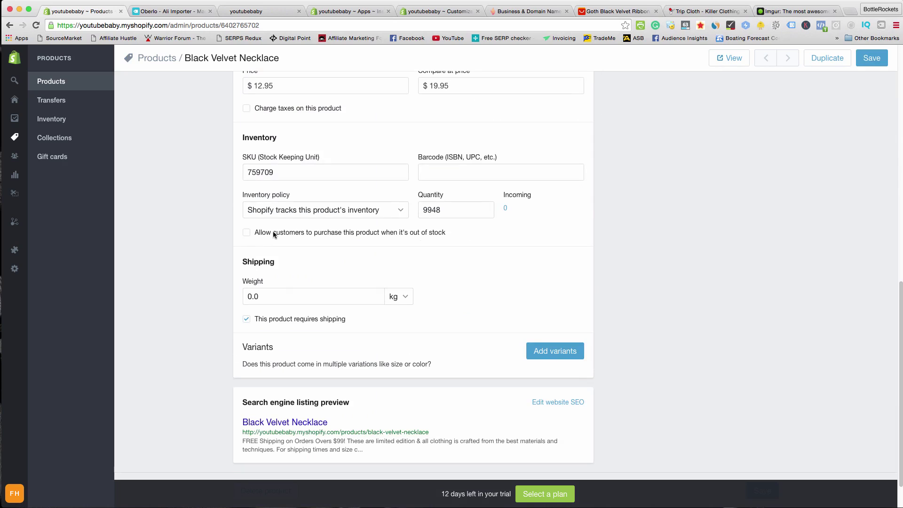
scroll(221, 155, "up", 3)
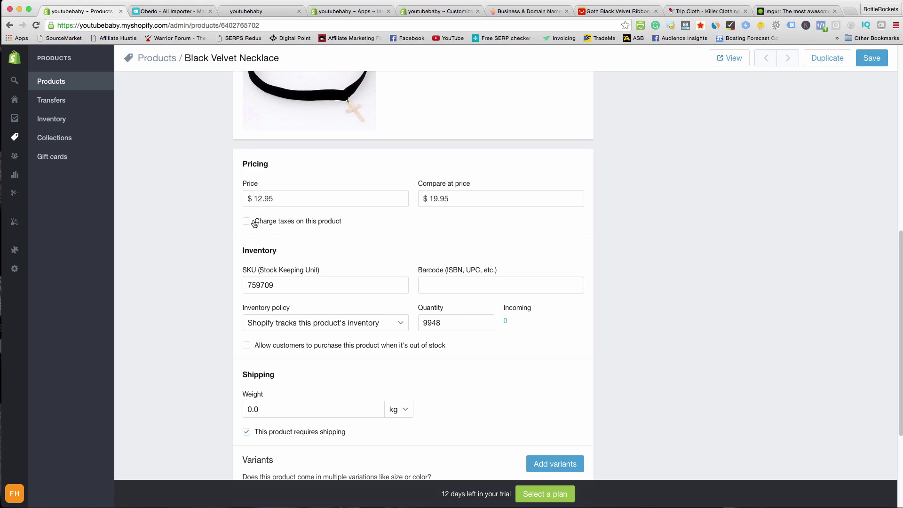
scroll(228, 212, "down", 5)
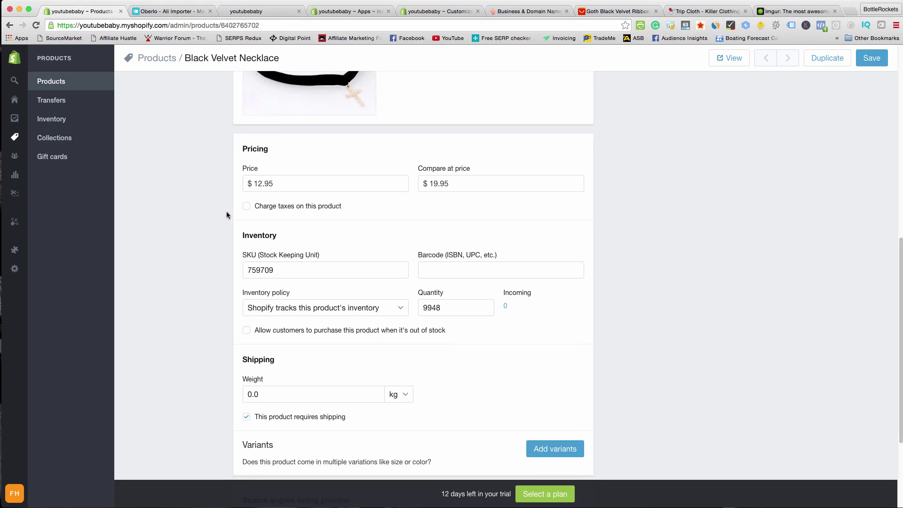
scroll(224, 212, "up", 4)
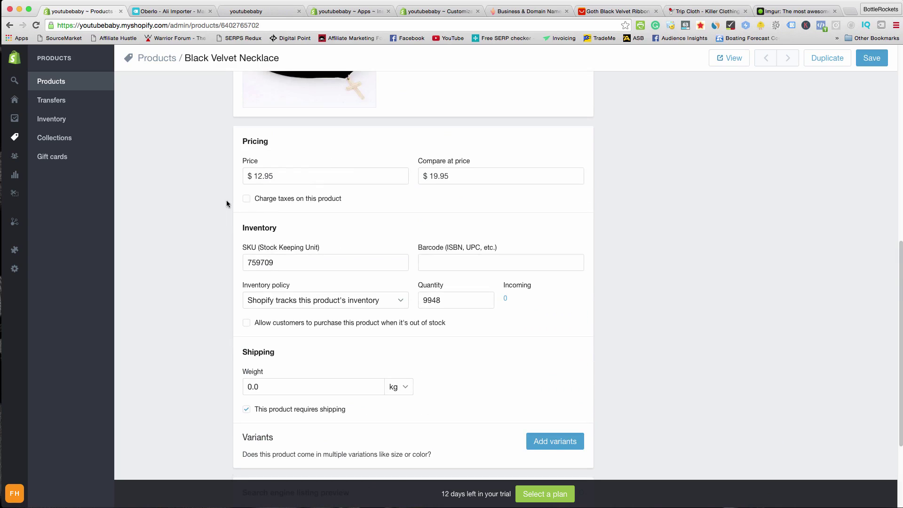
scroll(226, 204, "up", 1)
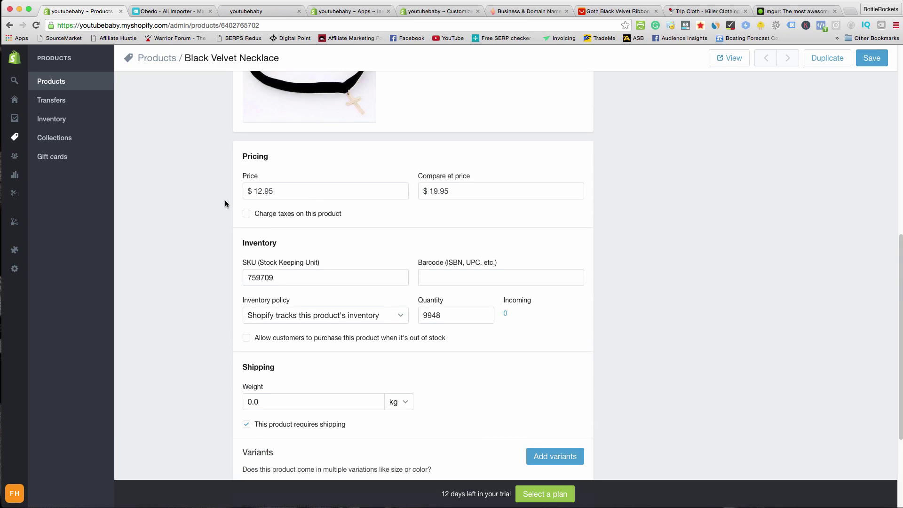
scroll(218, 203, "up", 10)
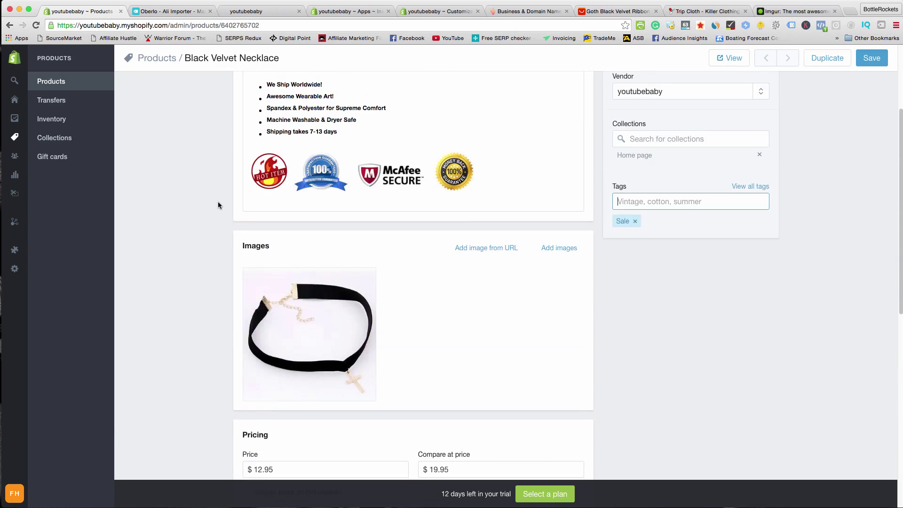
scroll(217, 202, "down", 3)
scroll(218, 203, "up", 3)
scroll(217, 203, "down", 5)
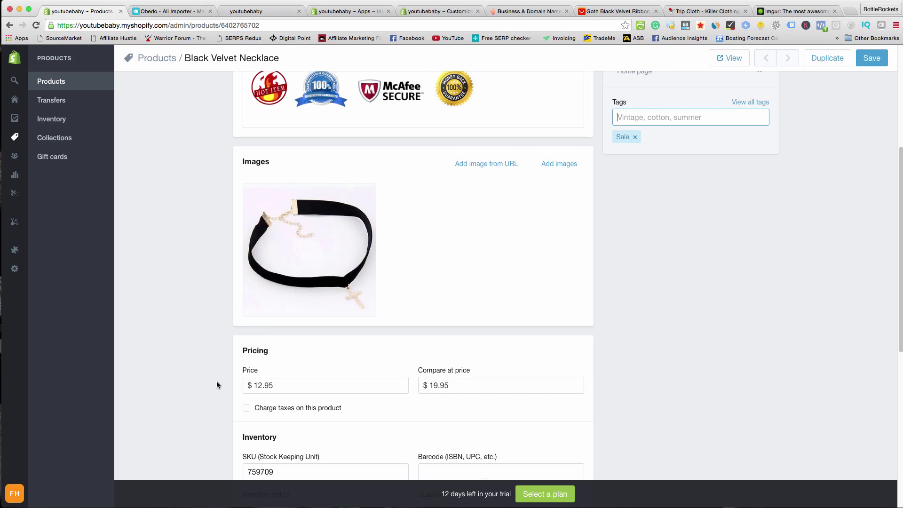
scroll(217, 385, "down", 2)
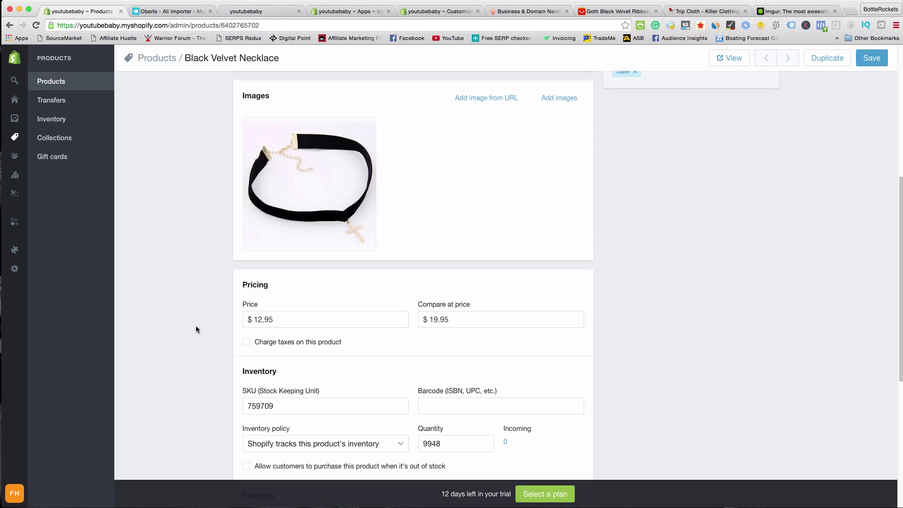
scroll(199, 329, "up", 6)
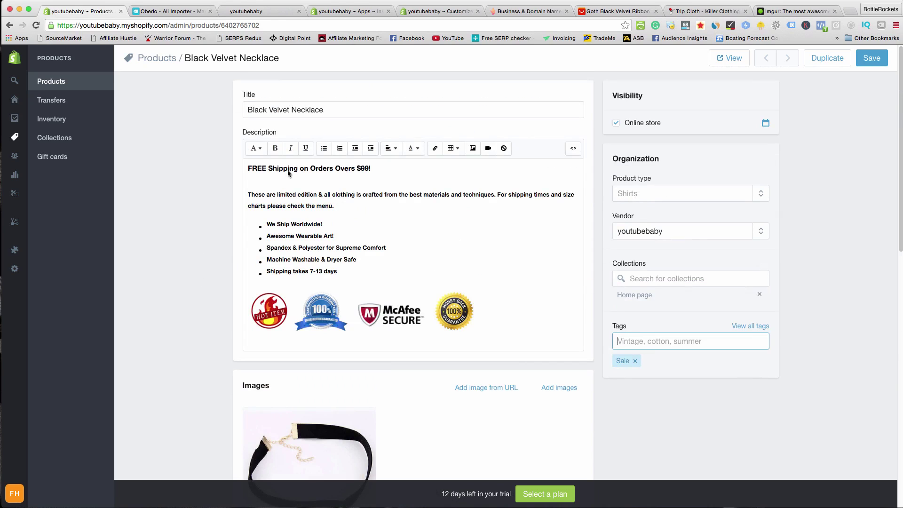
scroll(199, 207, "down", 5)
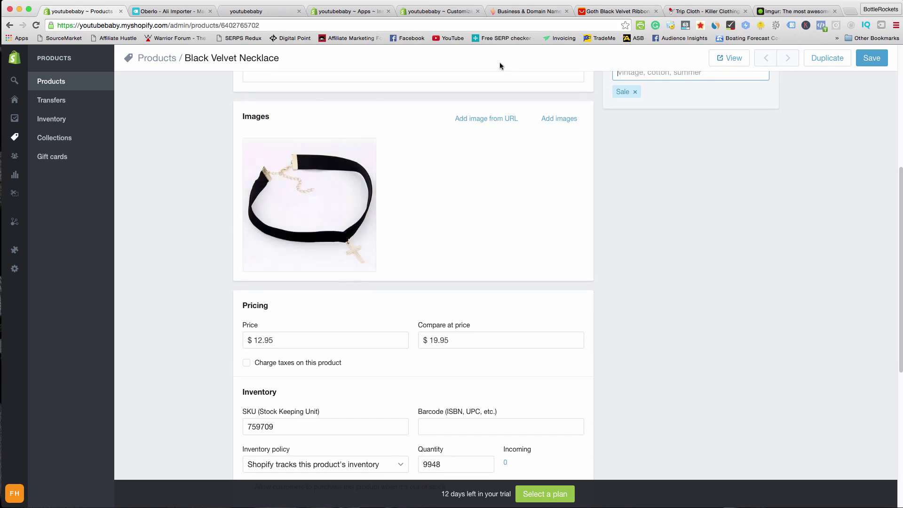
scroll(403, 100, "up", 5)
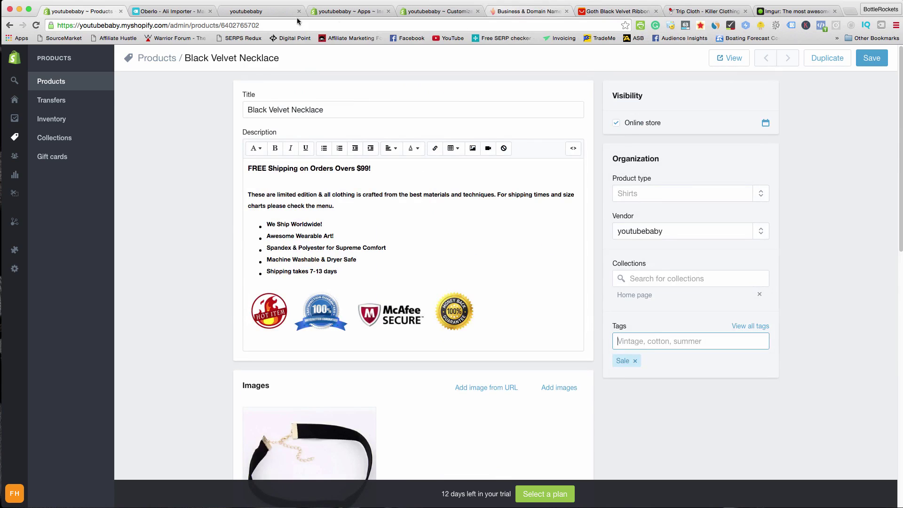
- Return to the AliExpress search results for Women Black Velvet Choker and browse the other chokers
left_click(176, 13)
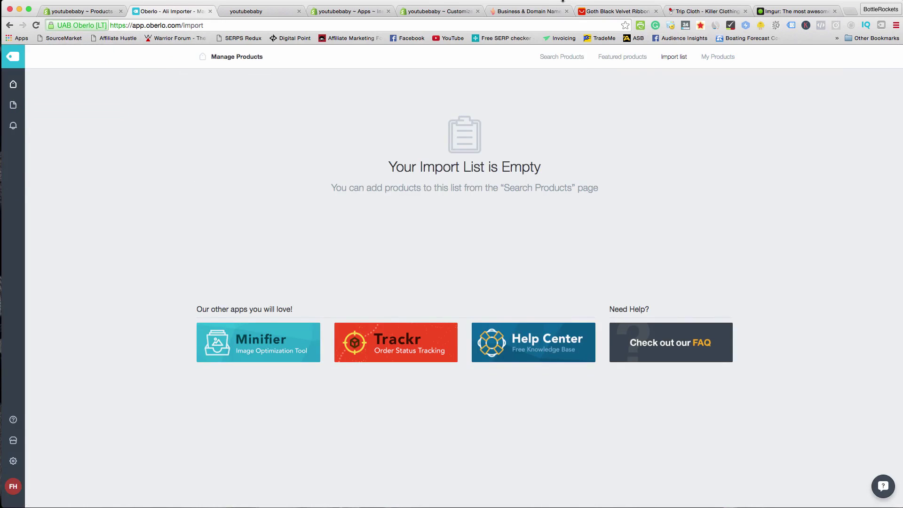
left_click(524, 12)
left_click(600, 11)
scroll(502, 139, "up", 5)
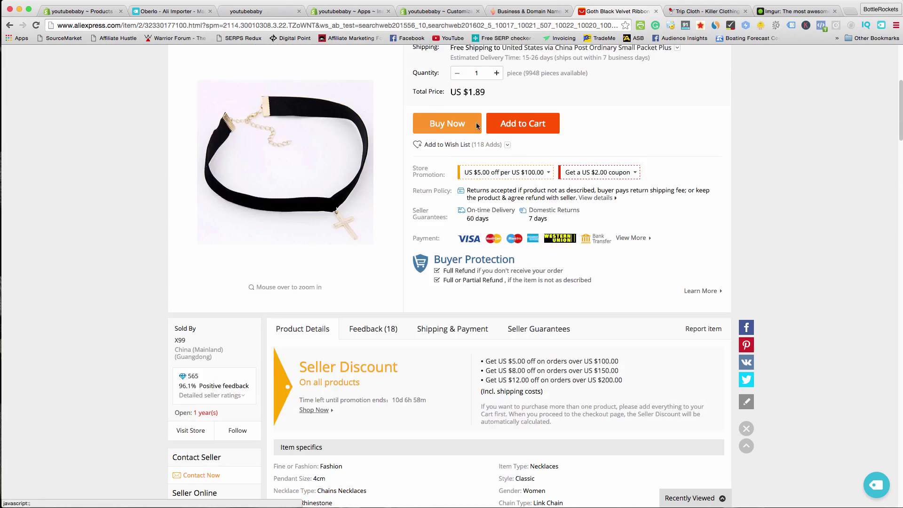
scroll(502, 140, "up", 5)
left_click(9, 25)
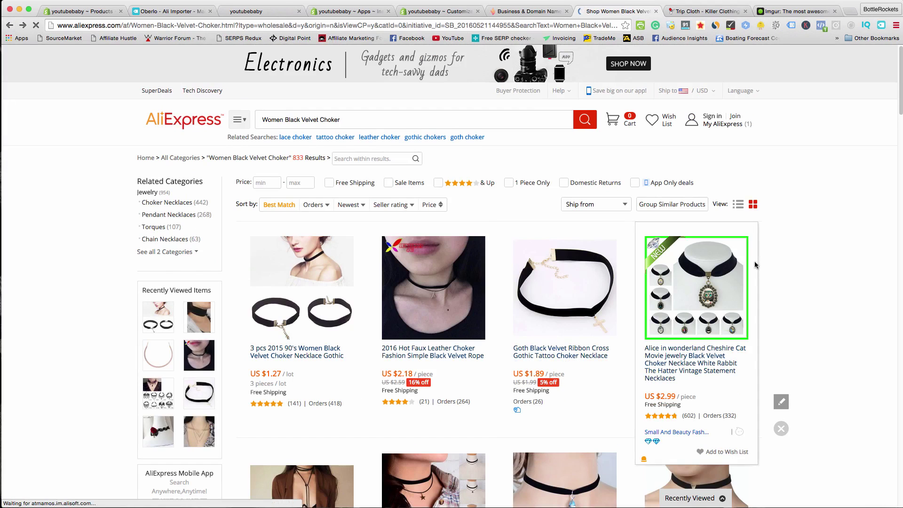
scroll(800, 268, "down", 4)
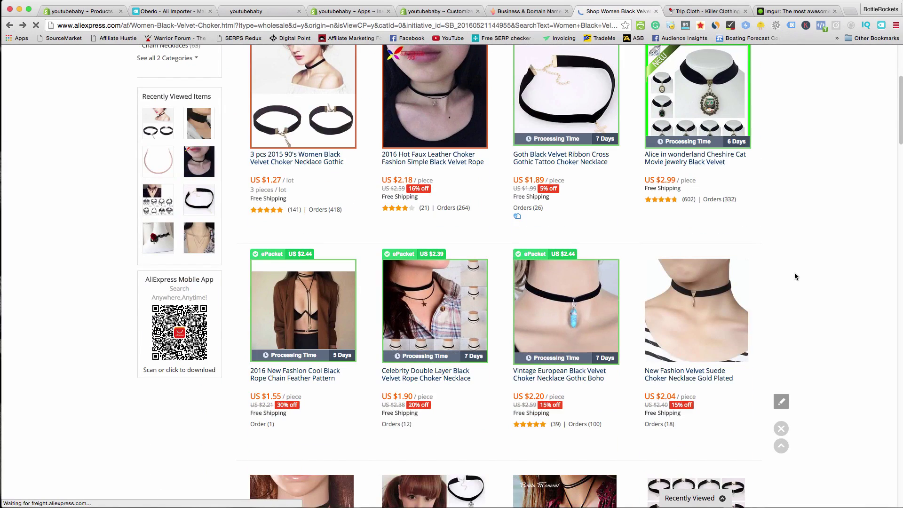
scroll(795, 276, "down", 5)
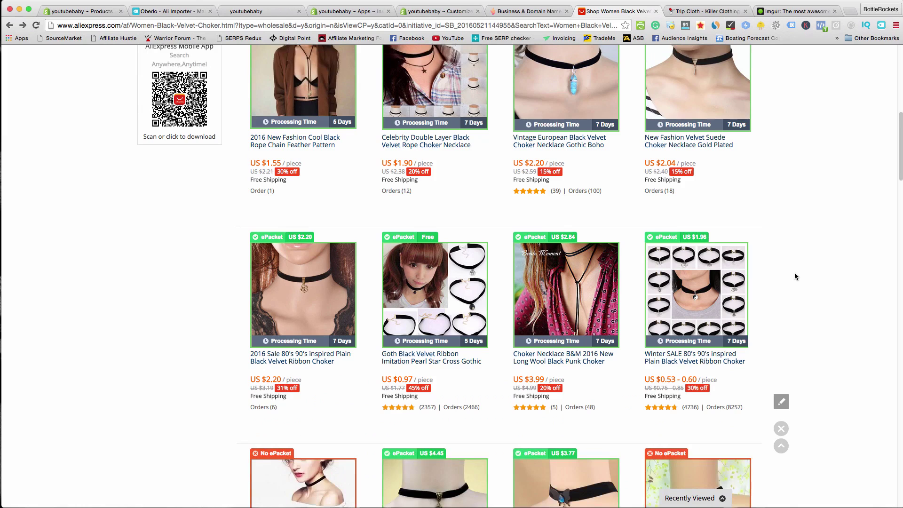
- Open the "Winter SALE 80's 90's inspired Plain Black Velvet Ribbon Choker" listing in a new tab
scroll(795, 274, "down", 1)
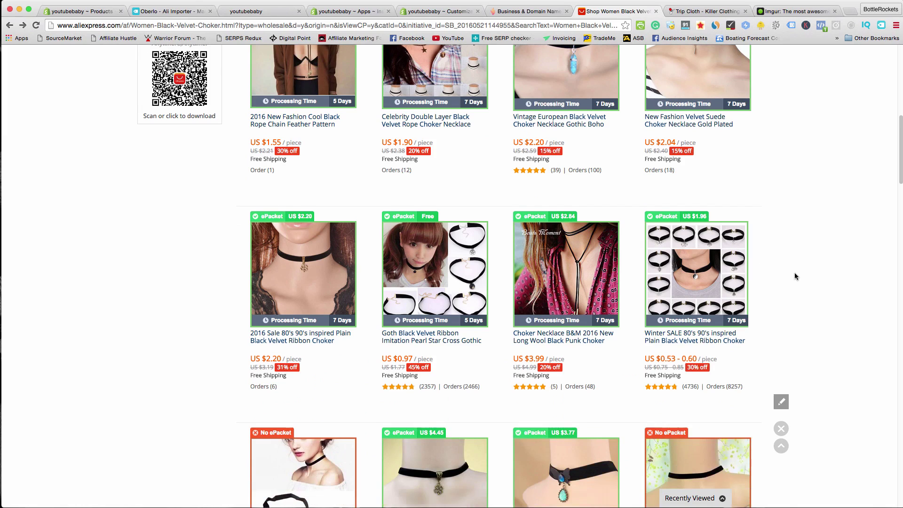
right_click(693, 337)
left_click(719, 343)
- Find the "Metatron's Cube Necklace Hexagram Pendant Necklace" listing further down the results and open it in a new tab
scroll(803, 264, "down", 4)
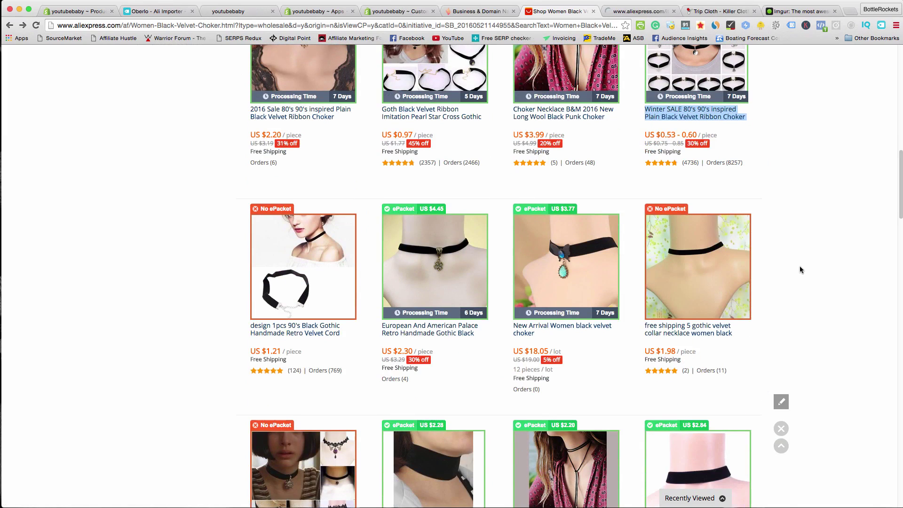
scroll(798, 267, "down", 4)
scroll(798, 271, "down", 4)
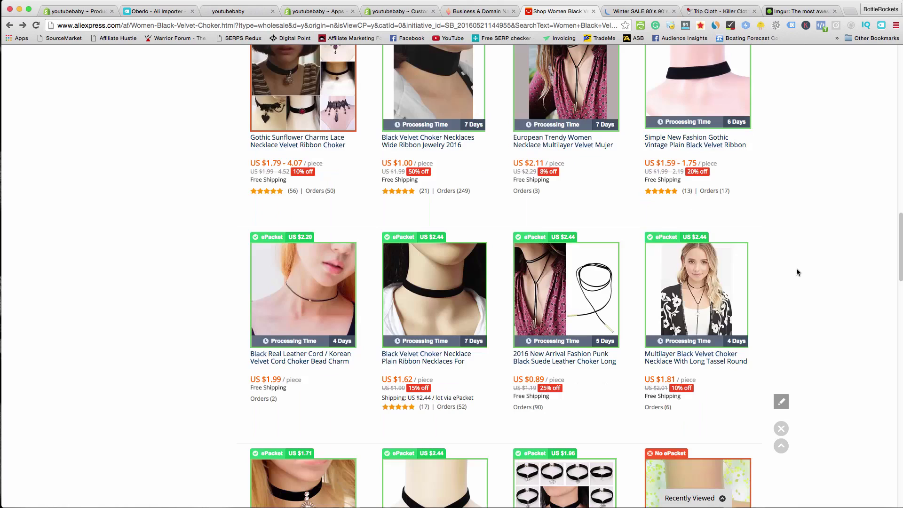
scroll(796, 268, "down", 5)
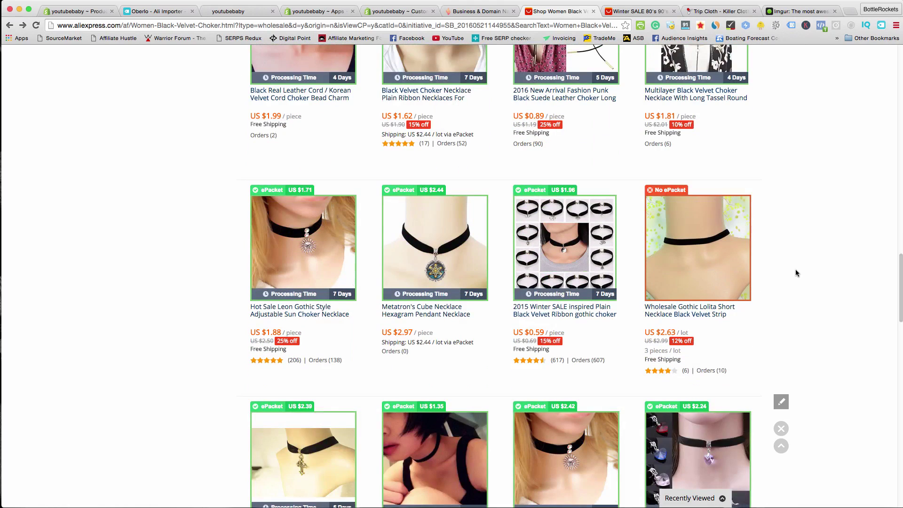
right_click(428, 306)
left_click(444, 311)
- Add the Winter SALE velvet ribbon choker to the Oberlo import list from its product page
left_click(588, 11)
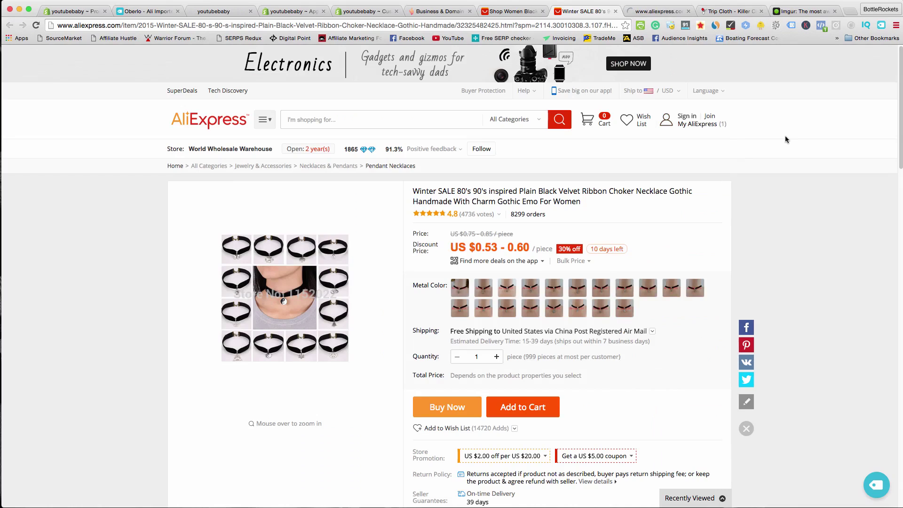
left_click(881, 24)
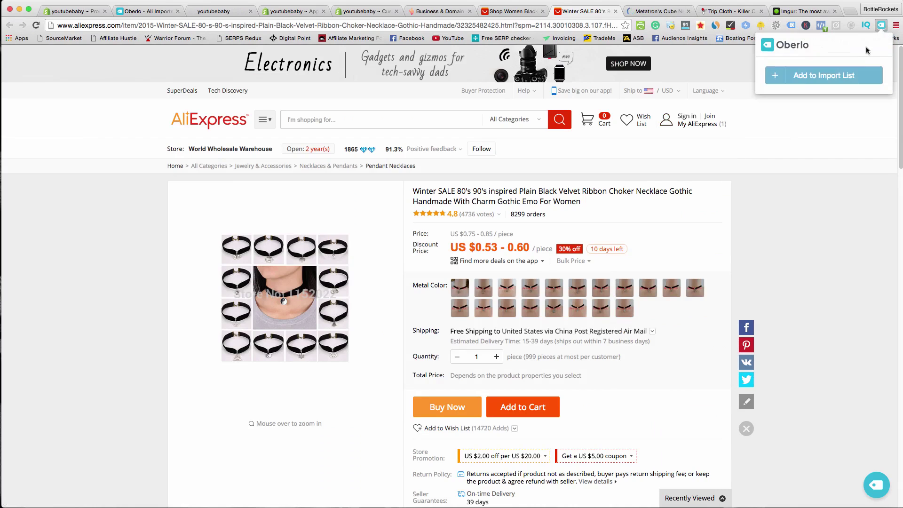
left_click(810, 78)
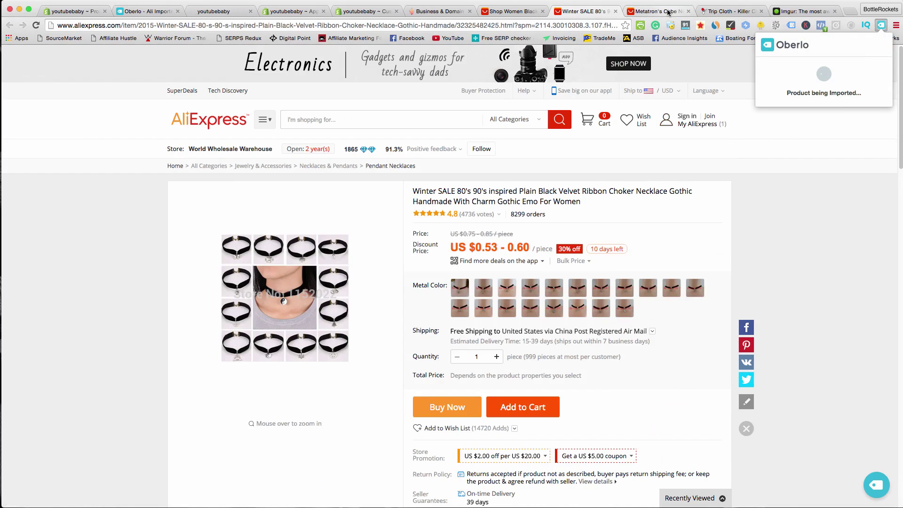
- Add the Metatron's Cube hexagram pendant necklace to the Oberlo import list from its product page
left_click(668, 13)
left_click(881, 25)
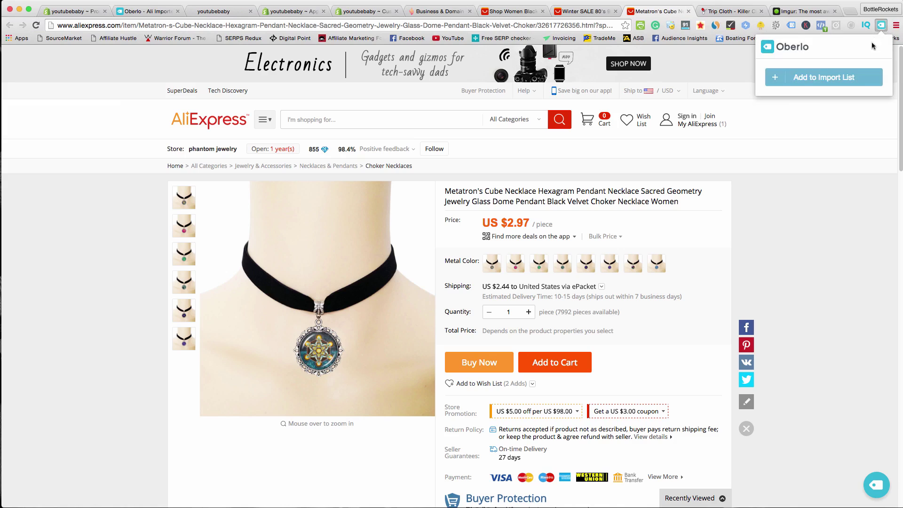
left_click(825, 75)
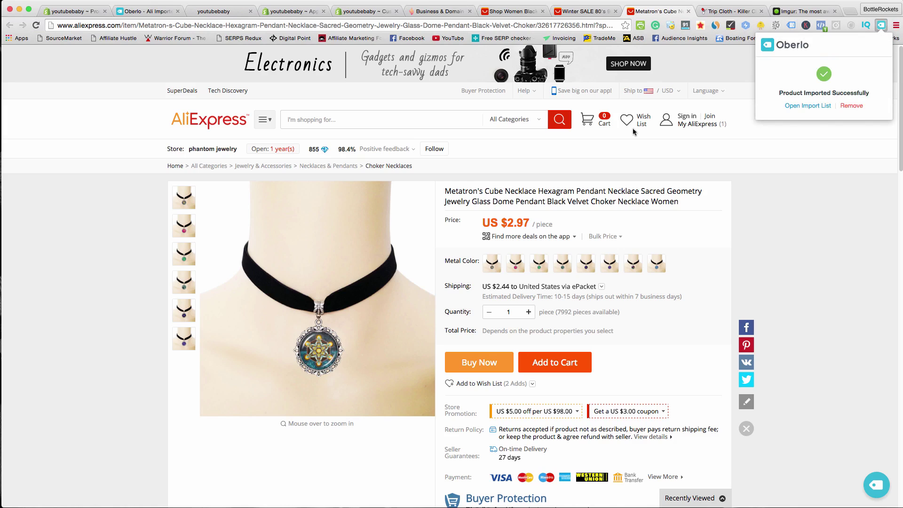
- Copy the words "Cube Necklace Hexagram Pendant Necklace" from the product page's title
left_click(625, 192)
left_click_drag(485, 191, 641, 193)
right_click(637, 192)
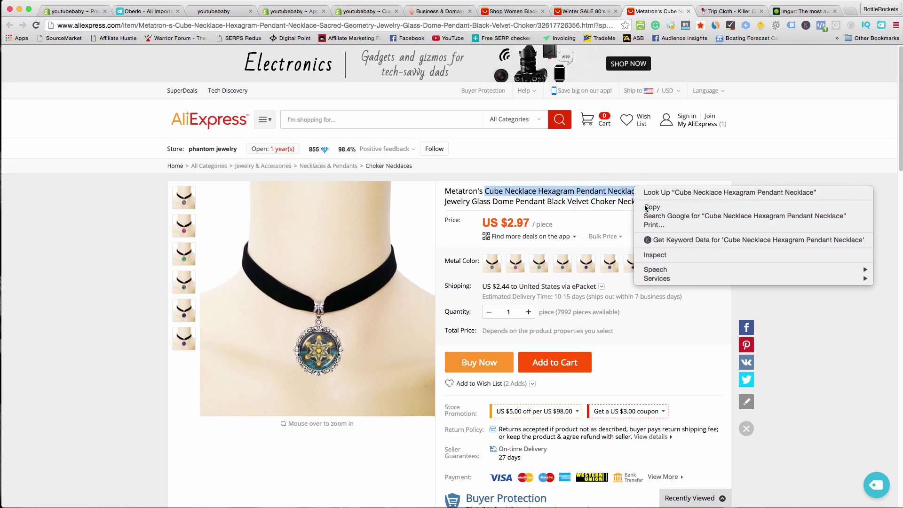
left_click(647, 257)
- Switch to Oberlo and refresh the import list to load the newly imported products
left_click(142, 12)
mouse_move(13, 85)
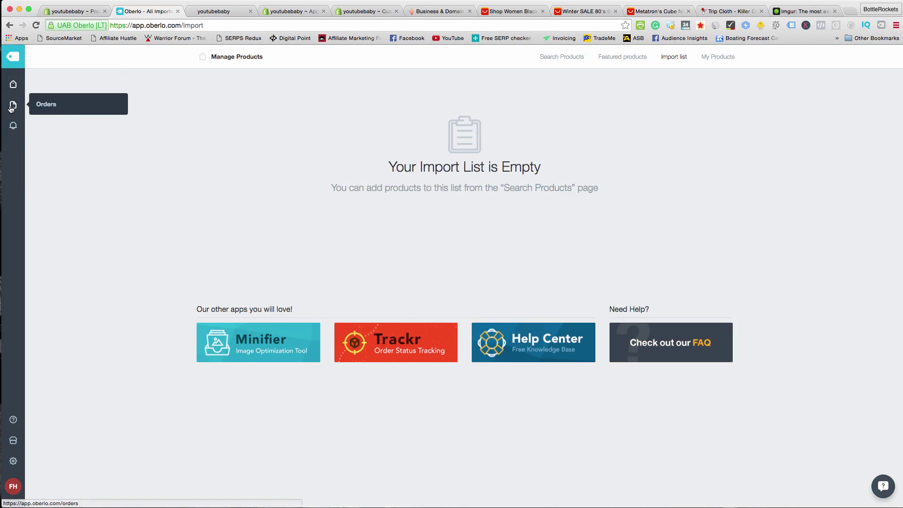
left_click(53, 110)
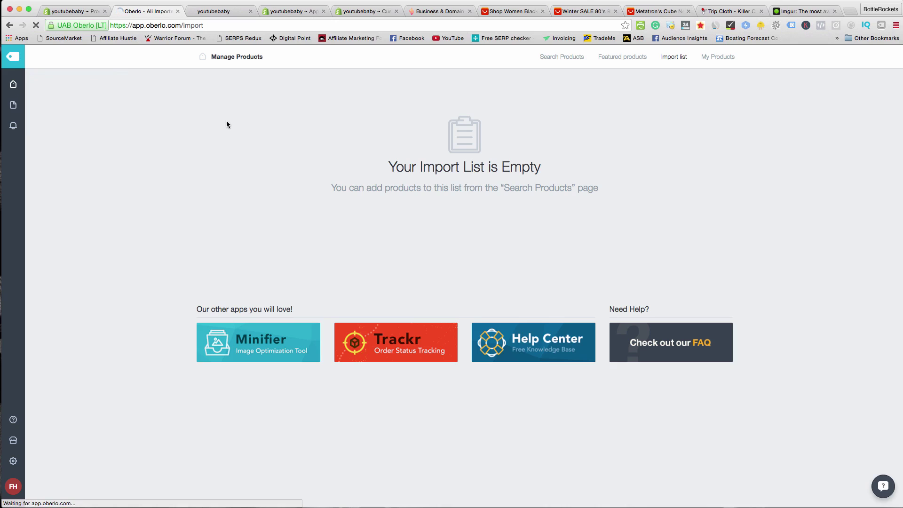
scroll(256, 186, "down", 3)
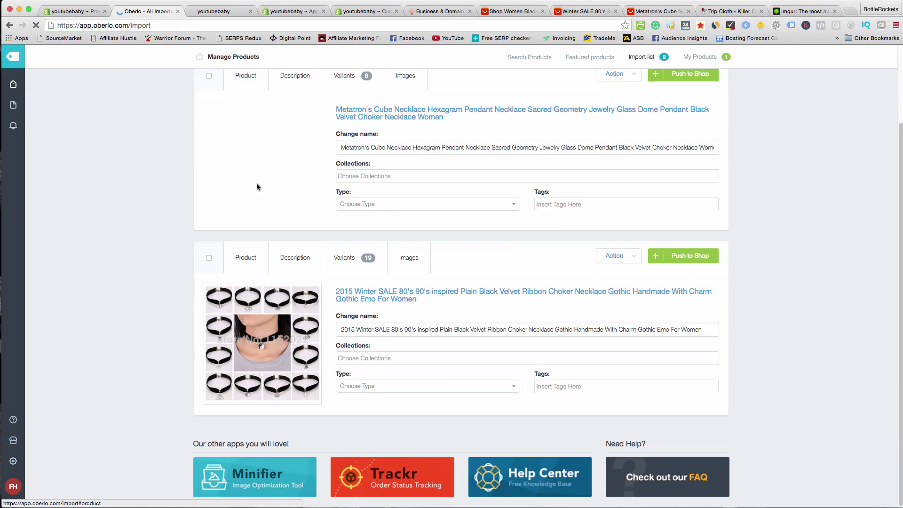
scroll(257, 221, "up", 3)
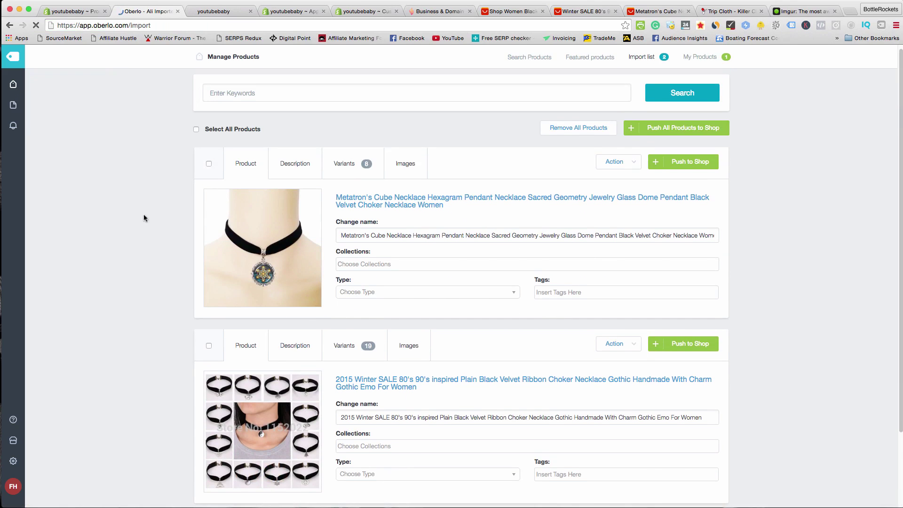
- Rename both imported products to "Cube Necklace Hexagram Pendant Necklace" using the copied text
left_click_drag(337, 235, 795, 260)
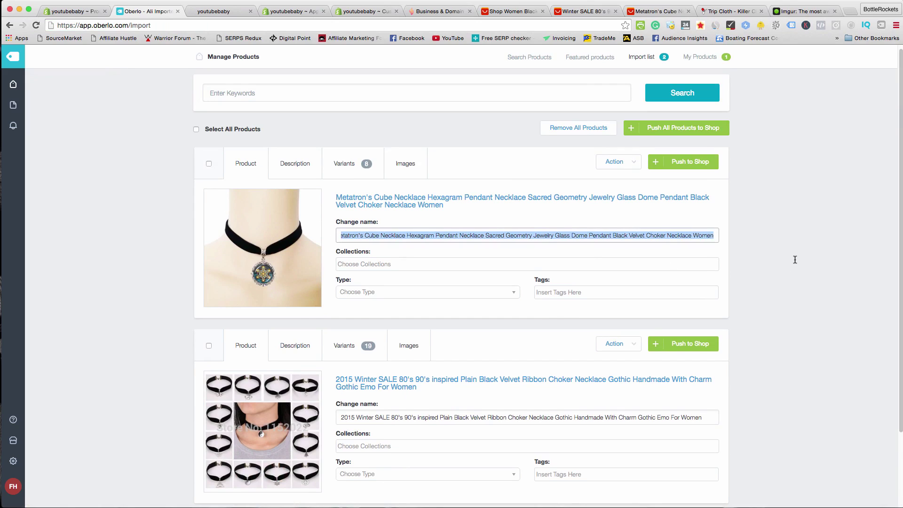
key("super+v")
left_click_drag(340, 417, 698, 425)
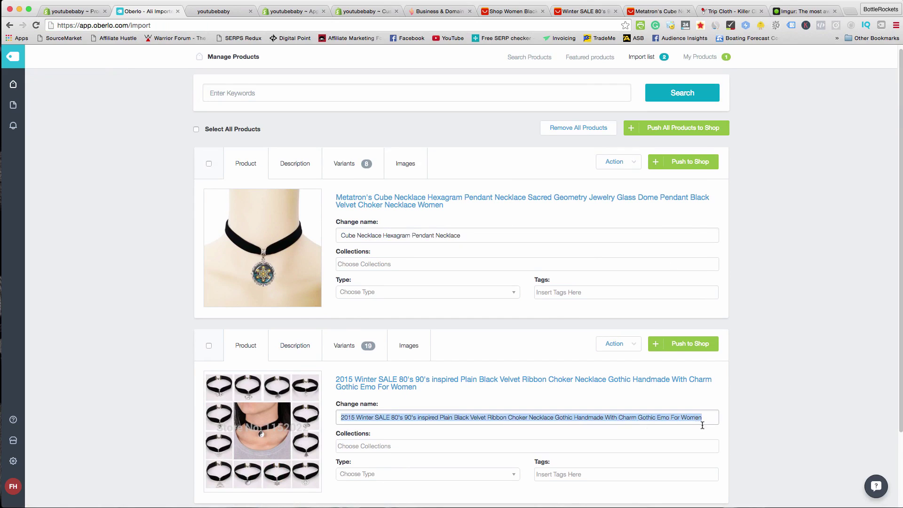
key("super+v")
- Open the variants of the Metatron's Cube necklace and review their images, metal colors and prices
scroll(768, 387, "down", 1)
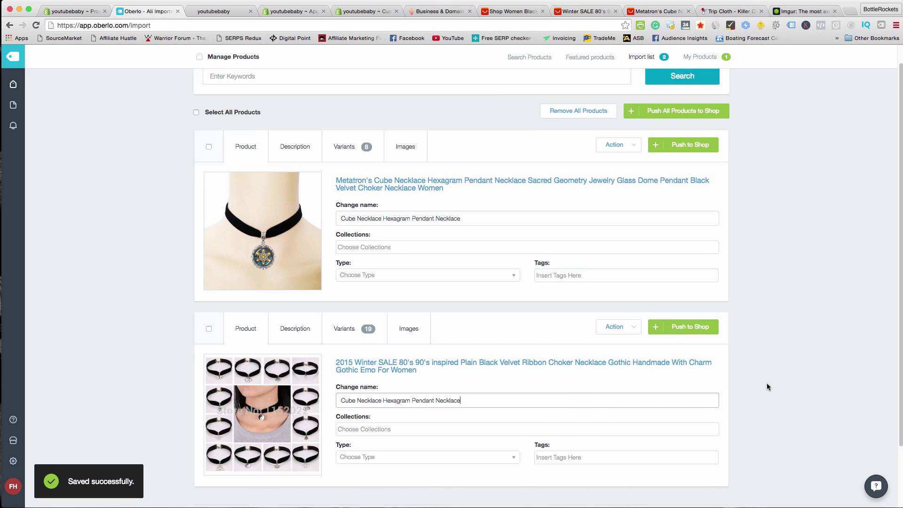
scroll(768, 387, "down", 3)
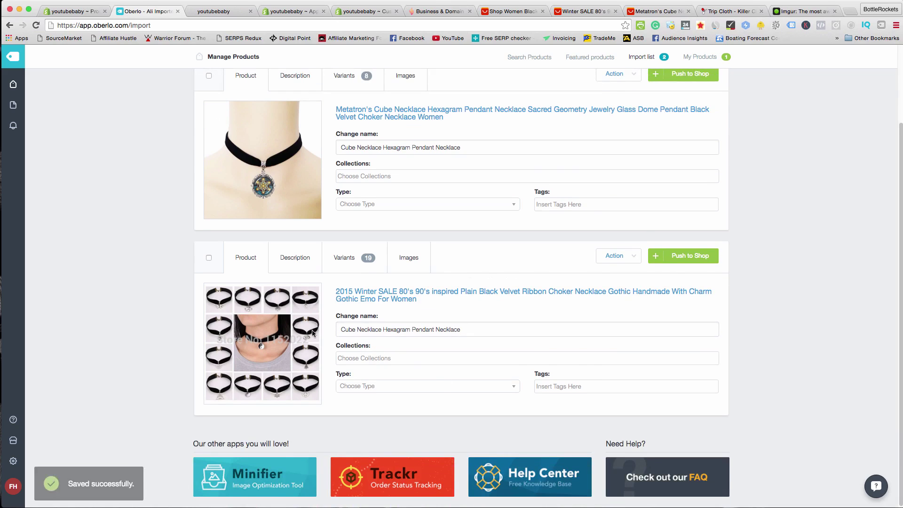
scroll(162, 274, "up", 4)
left_click(362, 170)
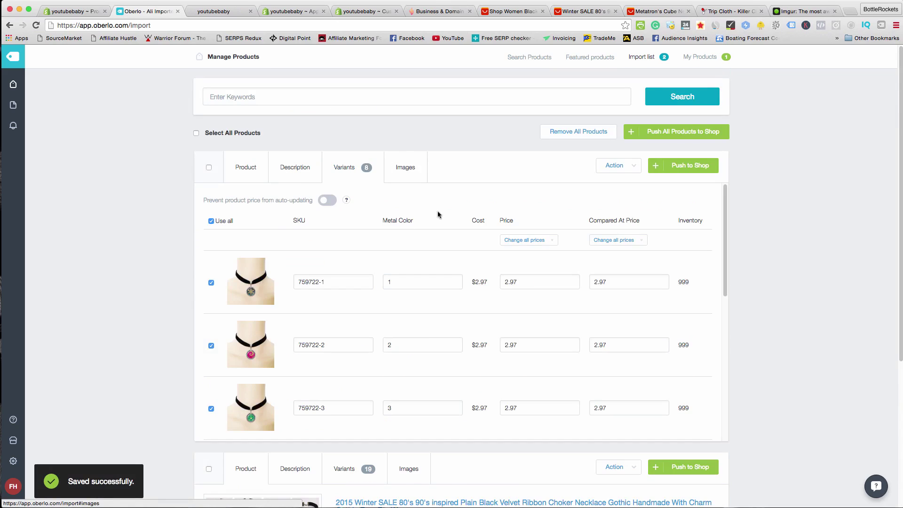
scroll(277, 283, "down", 3)
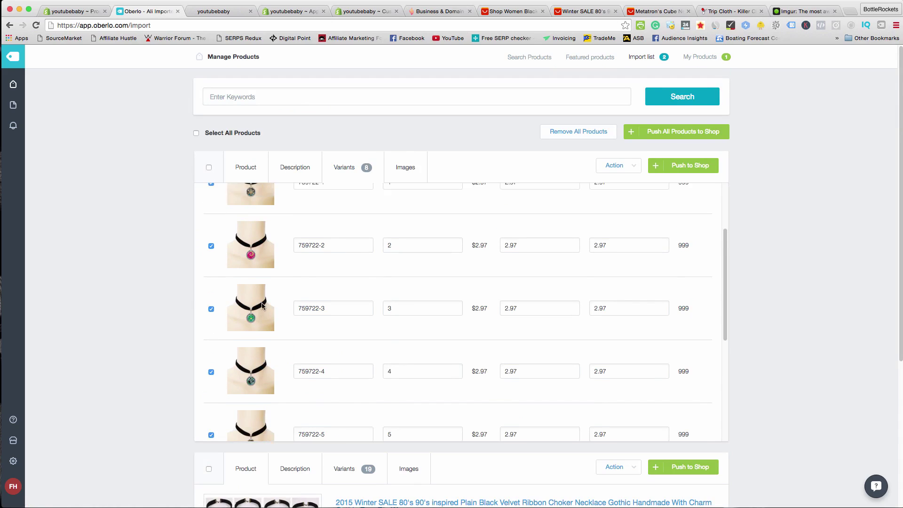
scroll(262, 306, "up", 3)
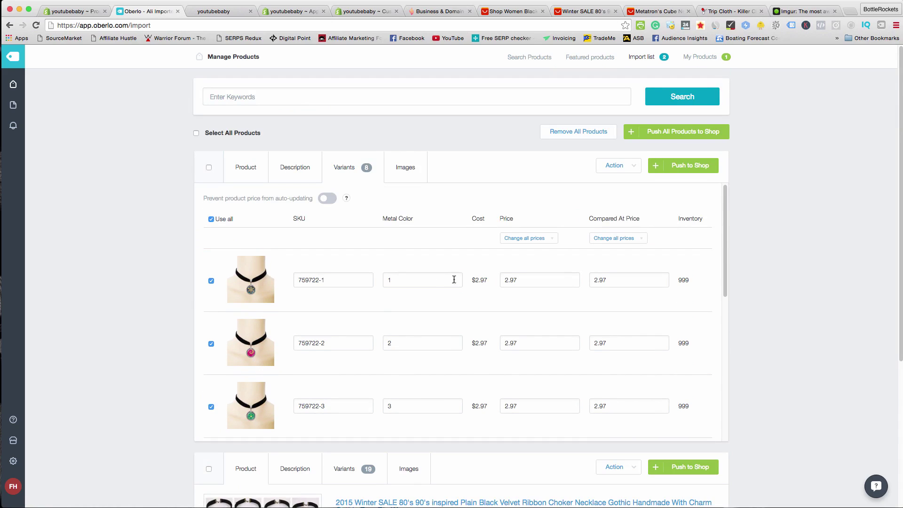
scroll(260, 282, "down", 2)
scroll(260, 282, "down", 6)
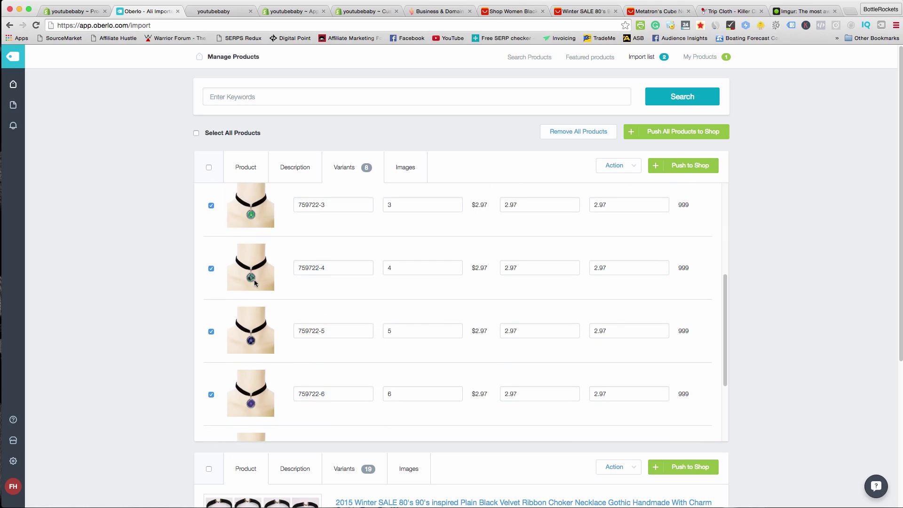
scroll(249, 300, "up", 8)
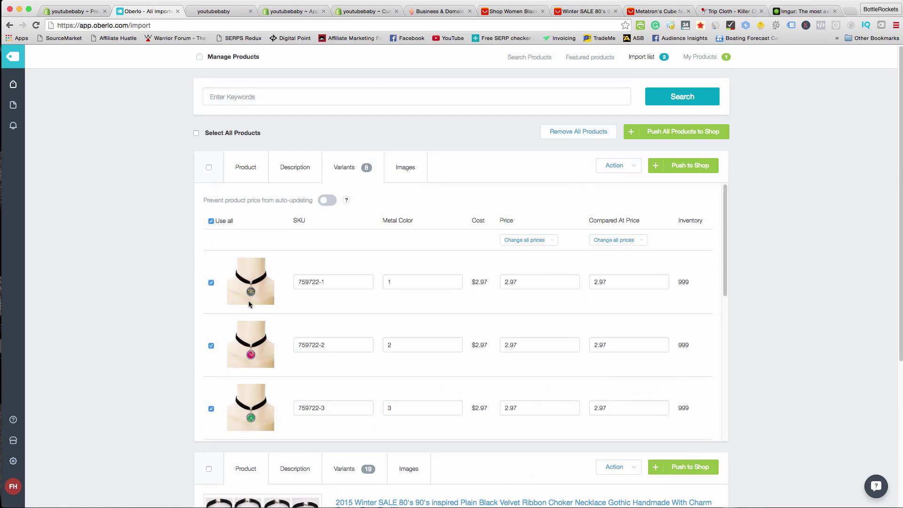
left_click(554, 239)
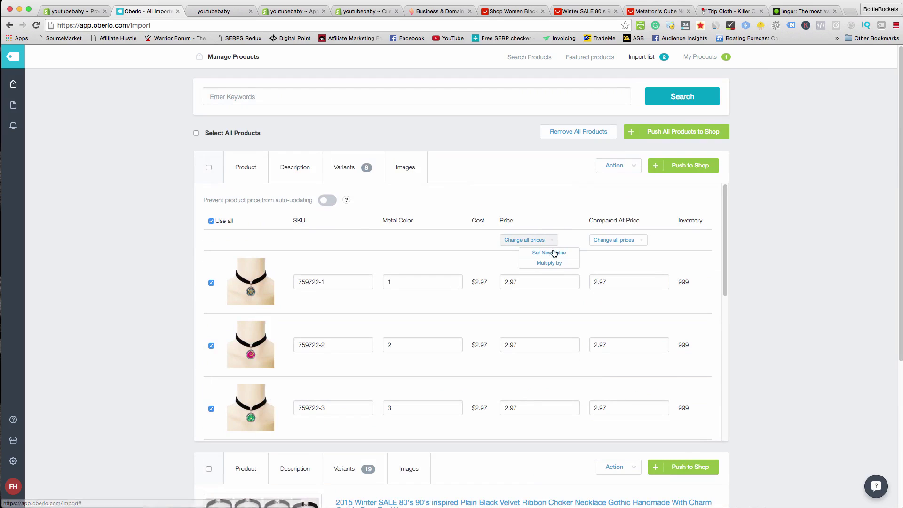
left_click(547, 254)
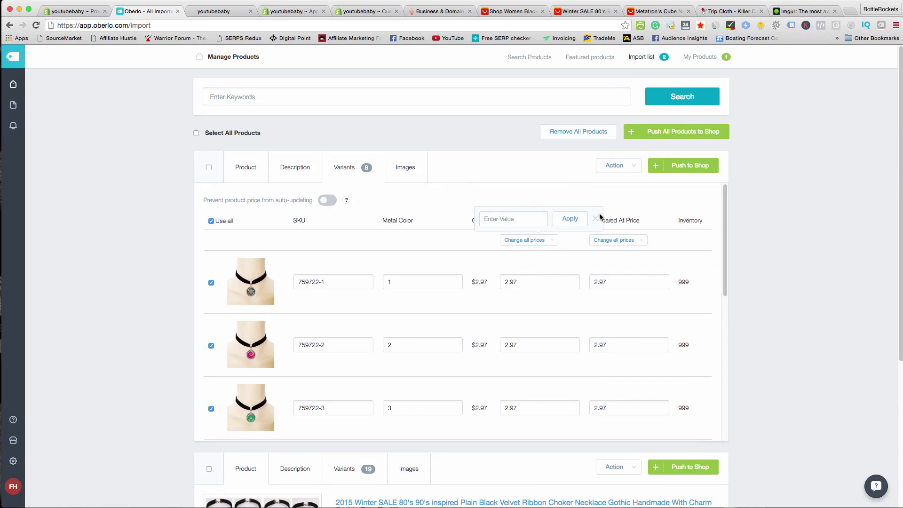
left_click(596, 219)
- Set the price of all Metatron's Cube necklace variants to 12.95
left_click(552, 240)
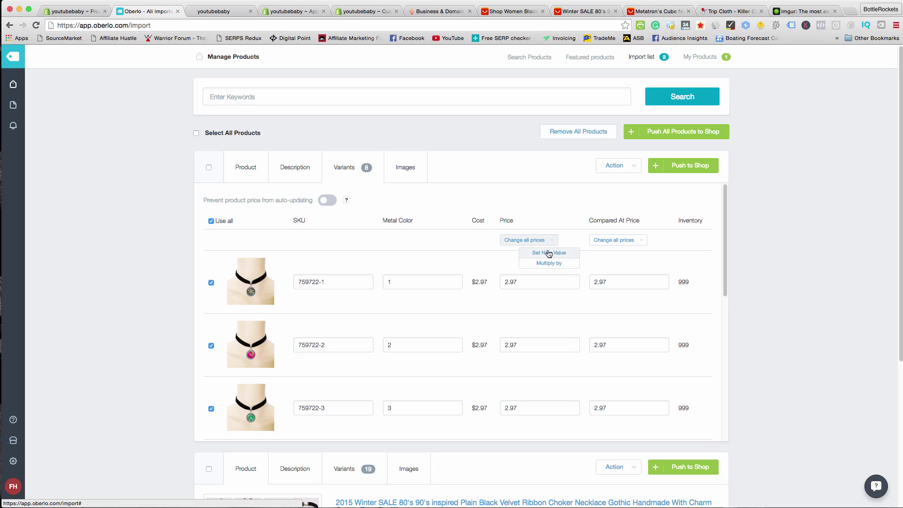
left_click(548, 253)
type("12")
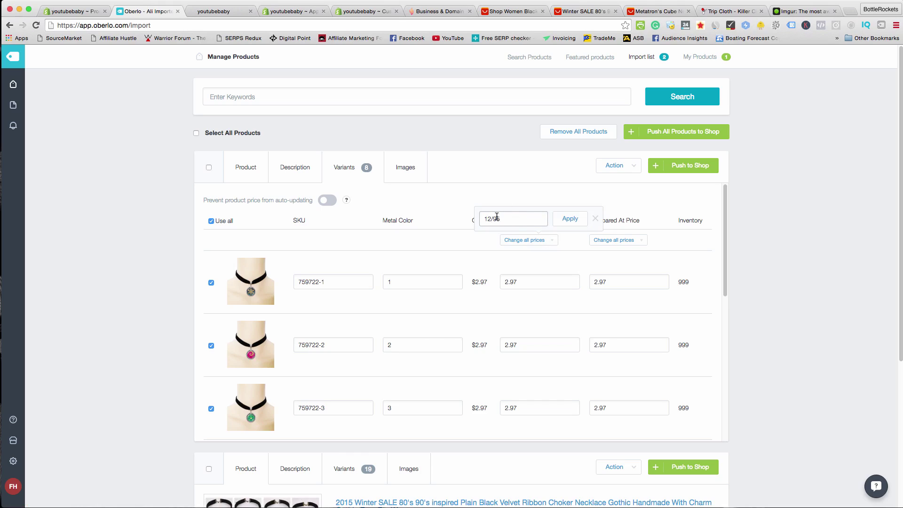
type(".95")
left_click(570, 219)
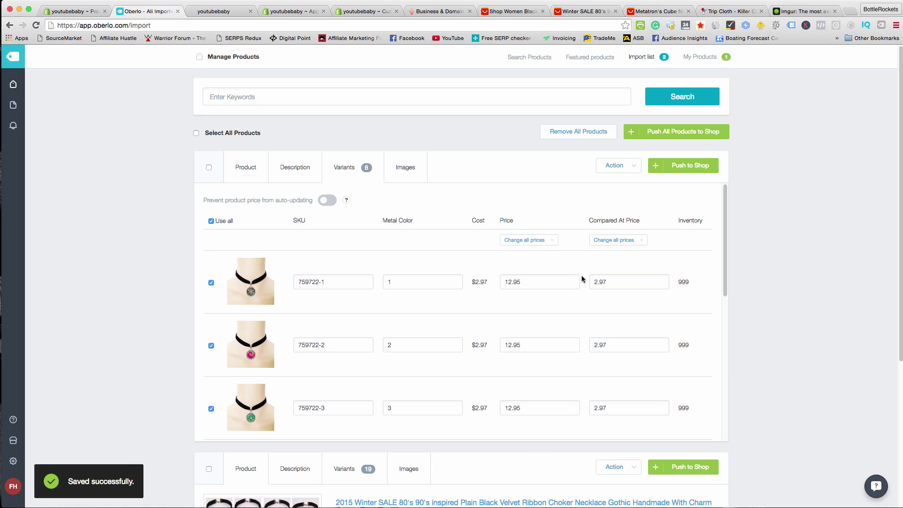
- Set the compared-at price of all Metatron's Cube necklace variants to 19.95
left_click(642, 240)
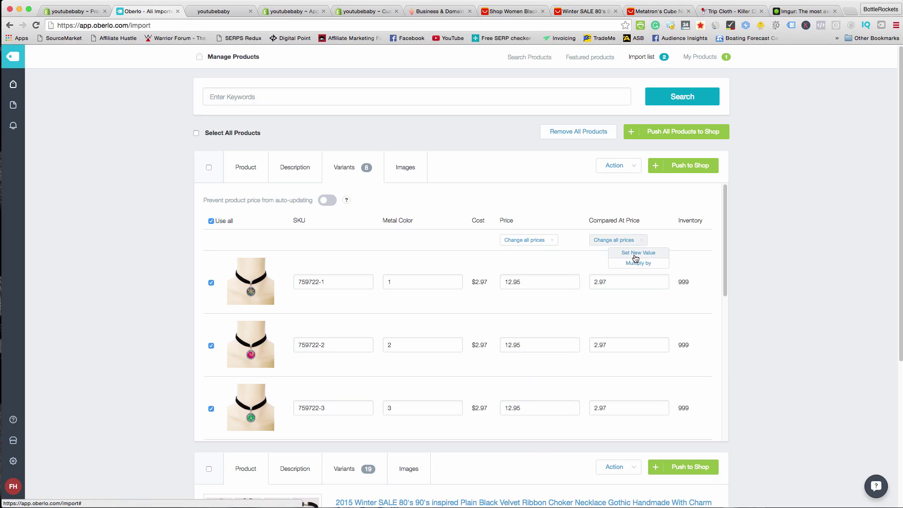
left_click(638, 253)
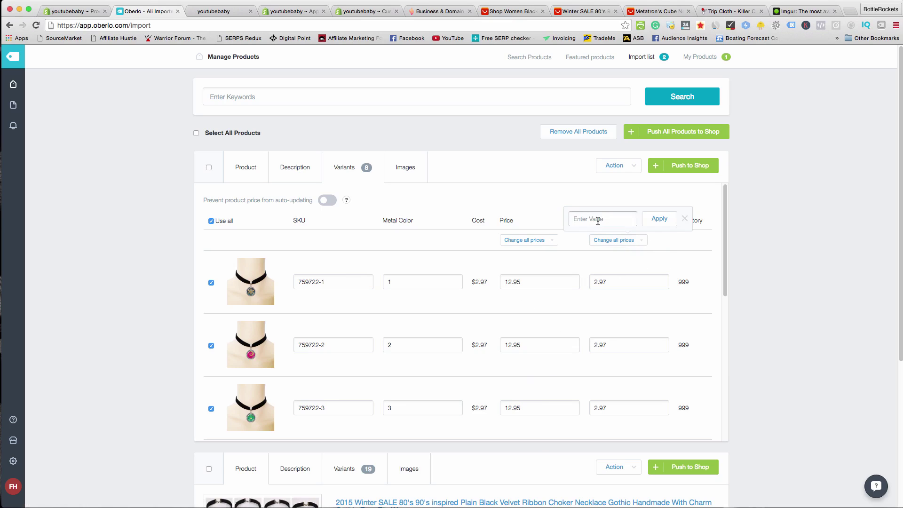
type("19.95")
left_click(660, 219)
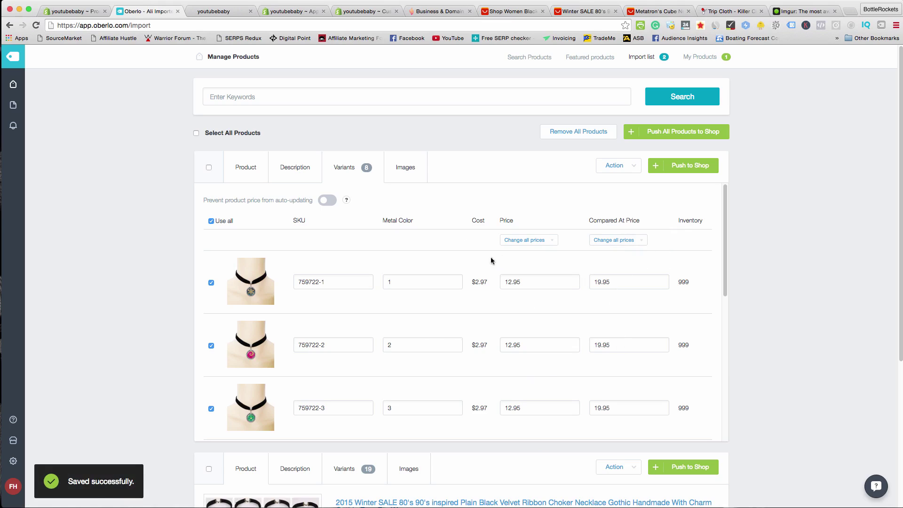
- Review the Metatron's Cube necklace's product images and its description text
left_click(404, 174)
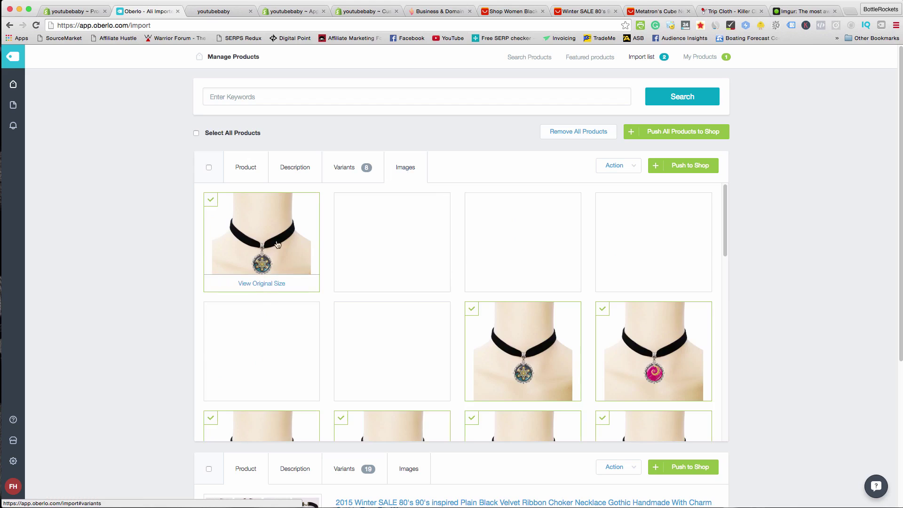
scroll(292, 254, "down", 5)
left_click(282, 168)
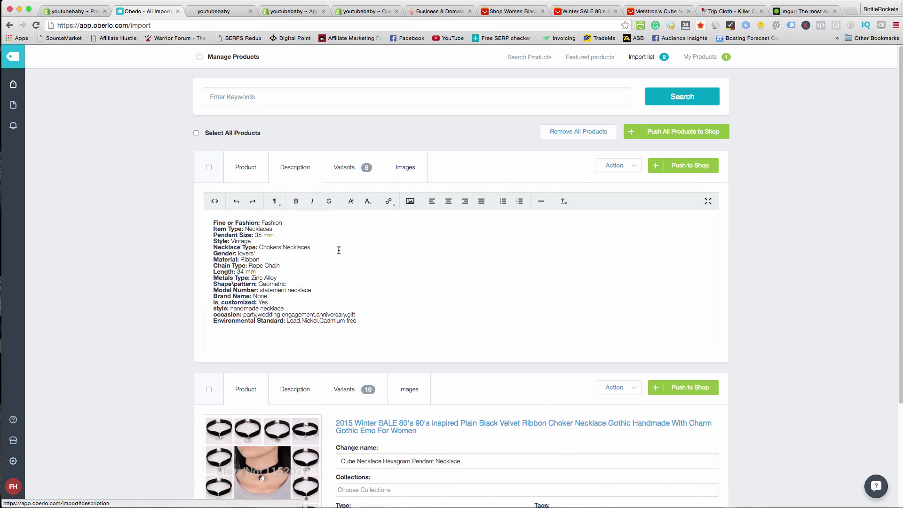
scroll(339, 251, "down", 3)
scroll(322, 242, "up", 3)
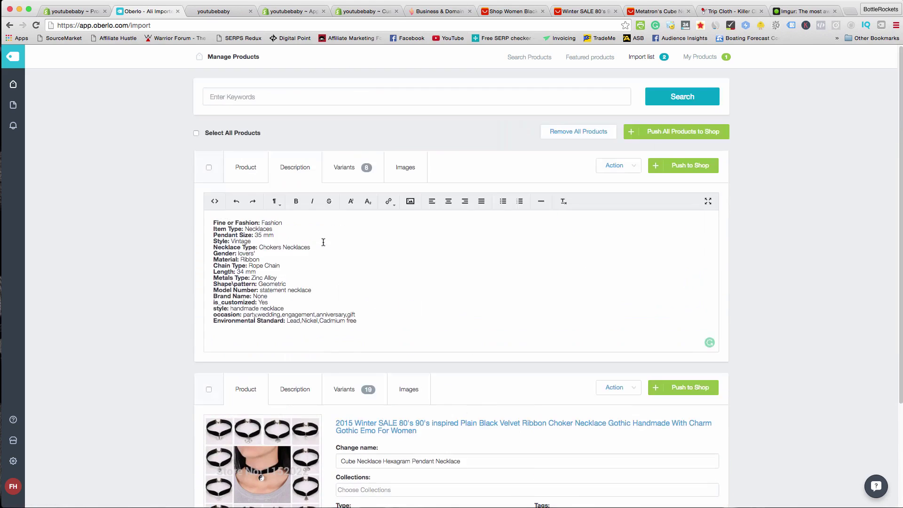
left_click(413, 178)
scroll(659, 271, "up", 2)
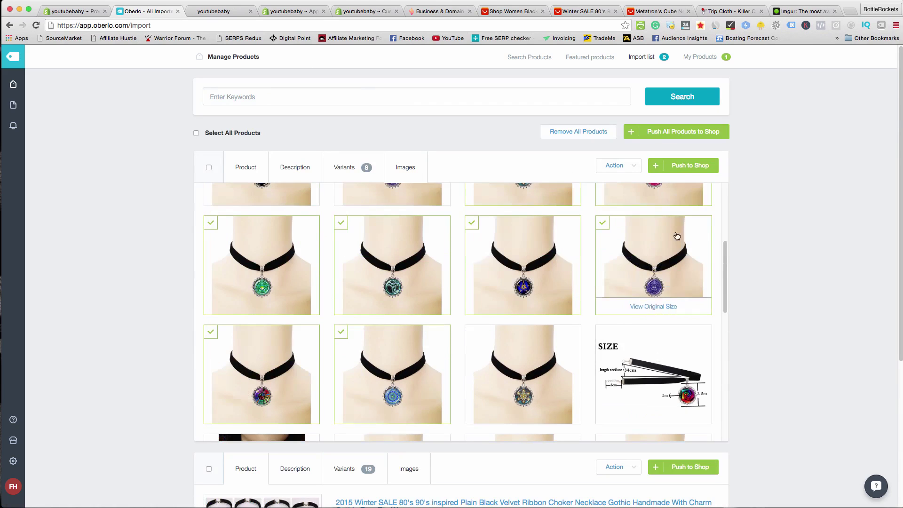
- Push the Metatron's Cube necklace from the import list to the shop
scroll(648, 262, "up", 4)
left_click(719, 170)
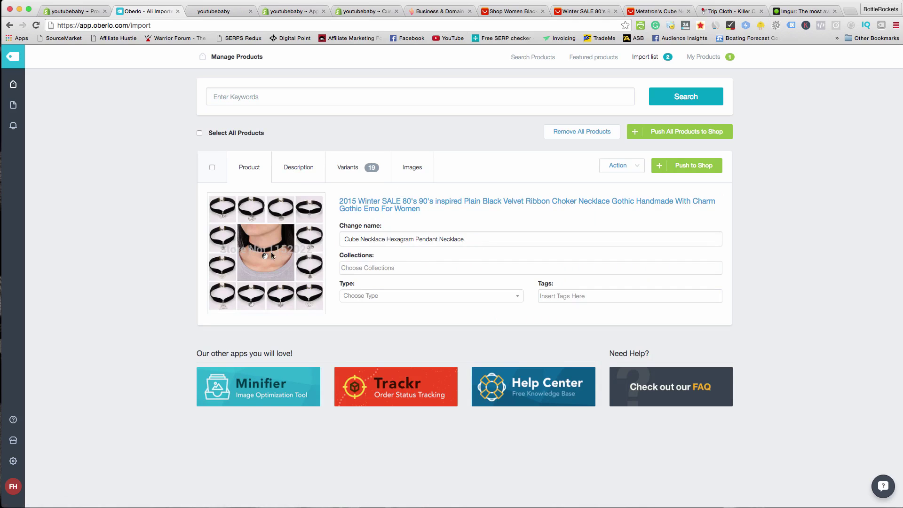
- Review the product images and variants of the remaining charm choker in the import list
left_click(412, 168)
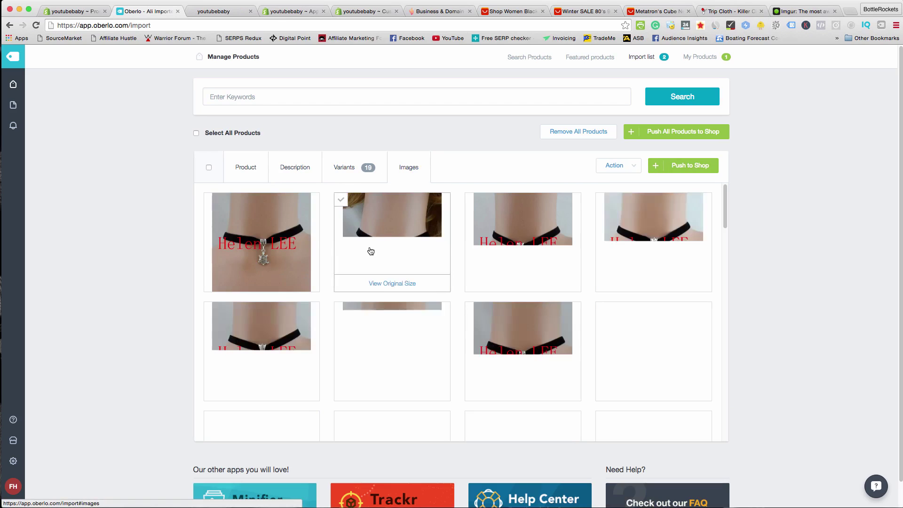
scroll(493, 256, "down", 5)
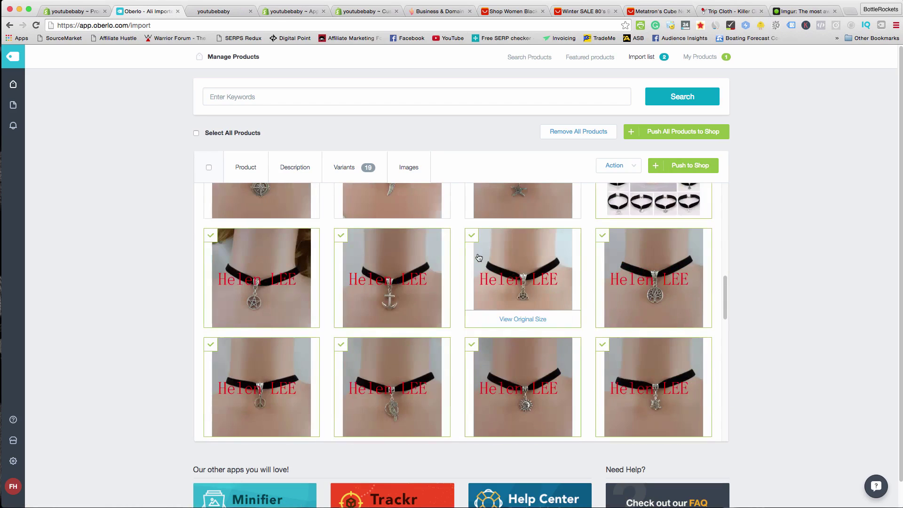
scroll(479, 257, "down", 6)
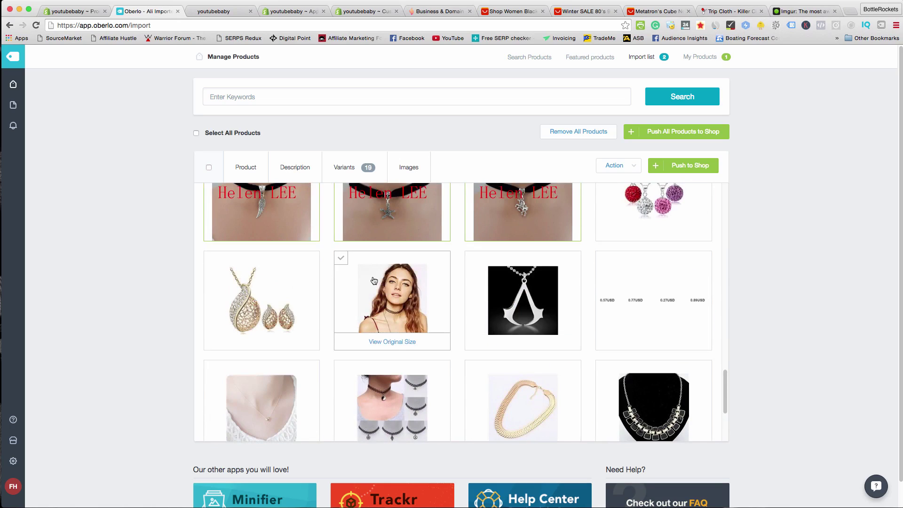
scroll(371, 263, "down", 3)
scroll(374, 281, "up", 15)
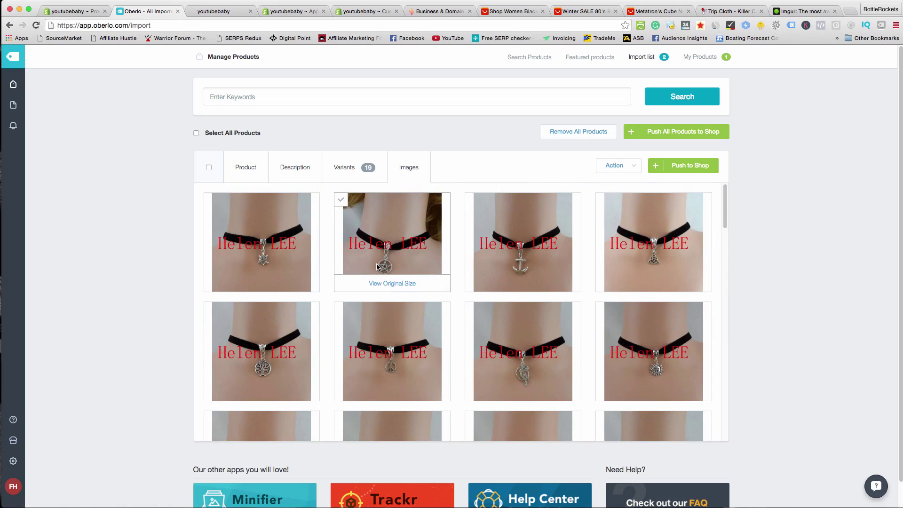
left_click(366, 175)
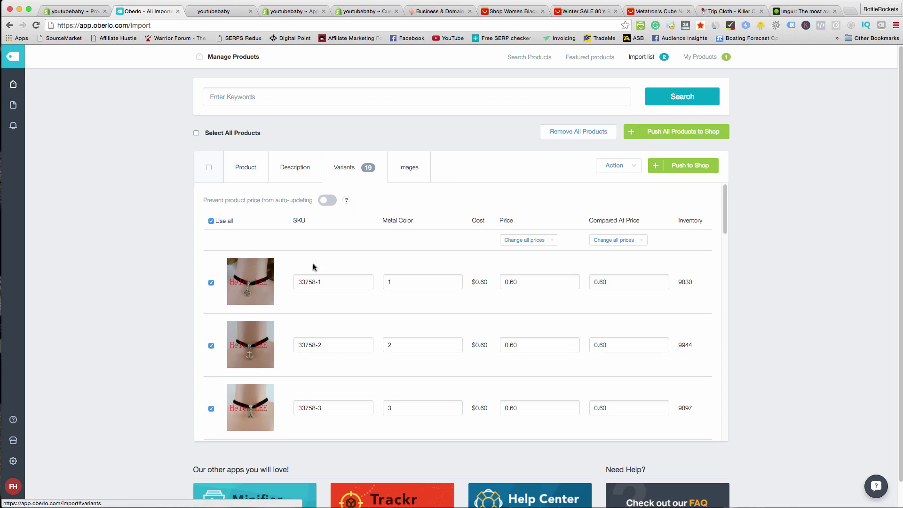
scroll(314, 268, "down", 5)
scroll(315, 271, "up", 5)
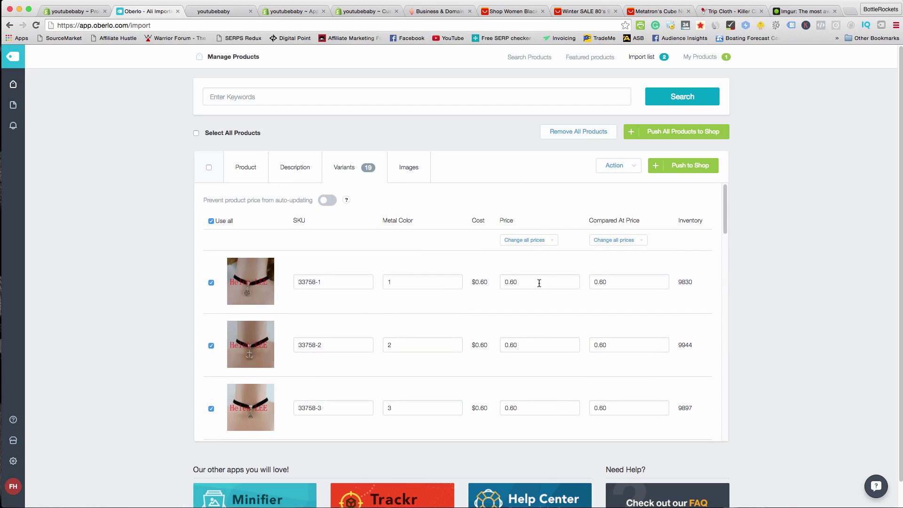
- Multiply the price of all charm choker variants by 12.95
left_click(541, 240)
left_click(547, 255)
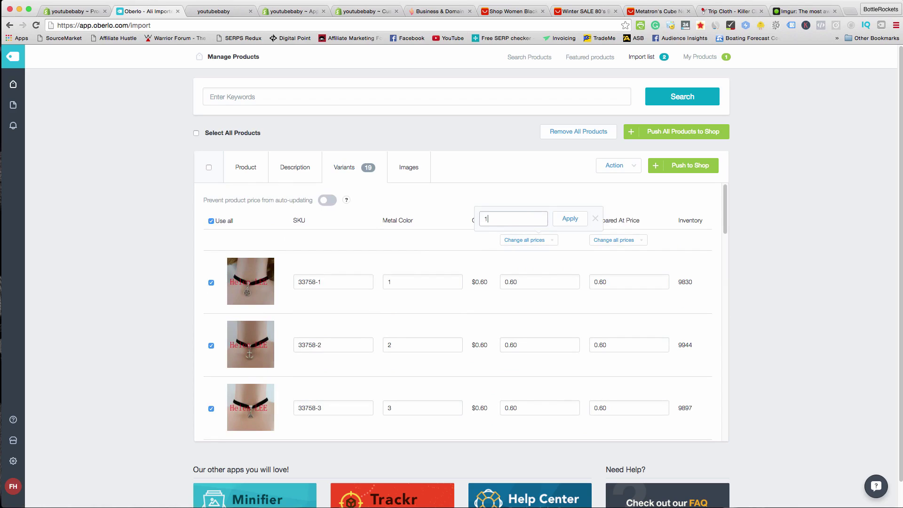
type("12.95")
left_click(571, 219)
- Set the compared-at price of all charm choker variants to 19.95
left_click(614, 240)
left_click(631, 254)
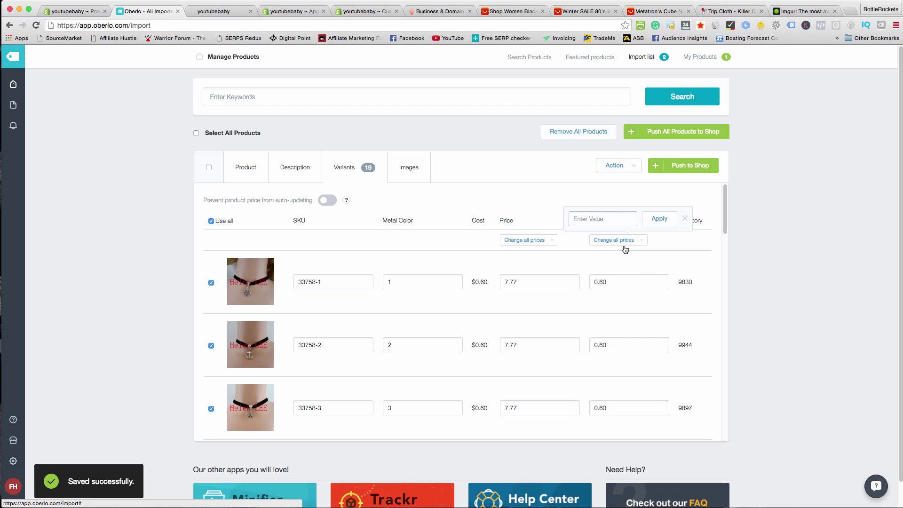
type("19.95")
left_click(658, 219)
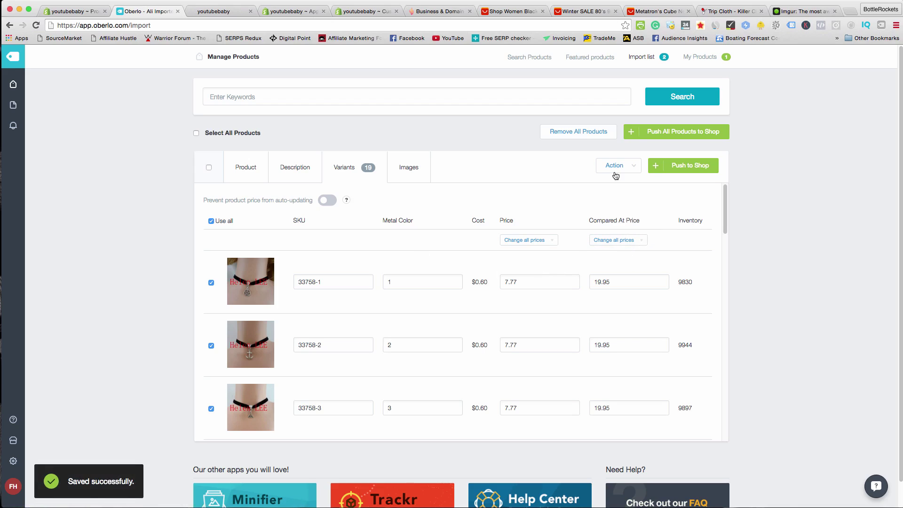
- Set a new fixed price of 12.95 for all charm choker variants
left_click(550, 241)
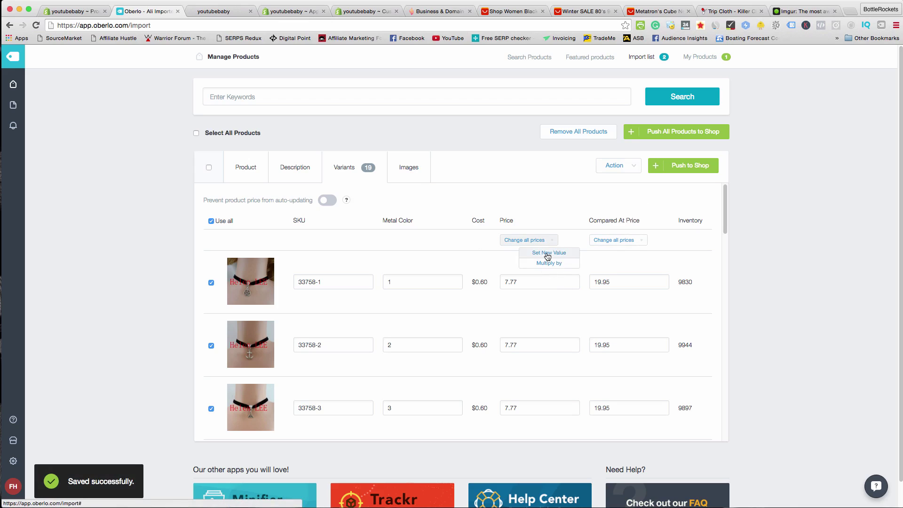
left_click(546, 262)
left_click(550, 240)
left_click(551, 253)
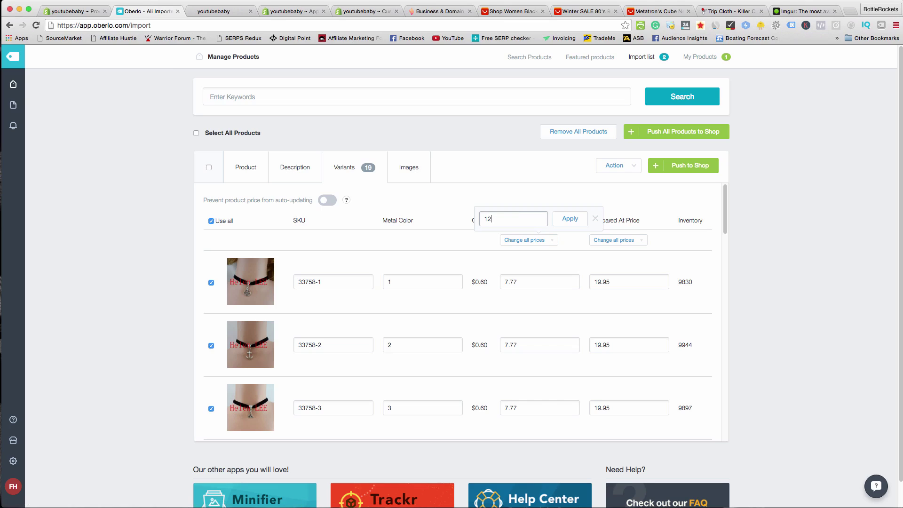
left_click(556, 213)
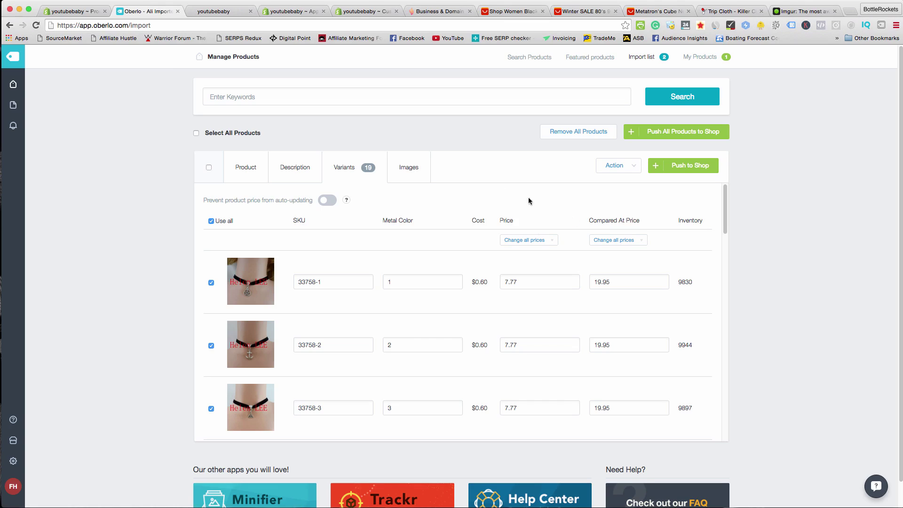
- Check the charm choker's images and description, and push the product to the shop
left_click(389, 173)
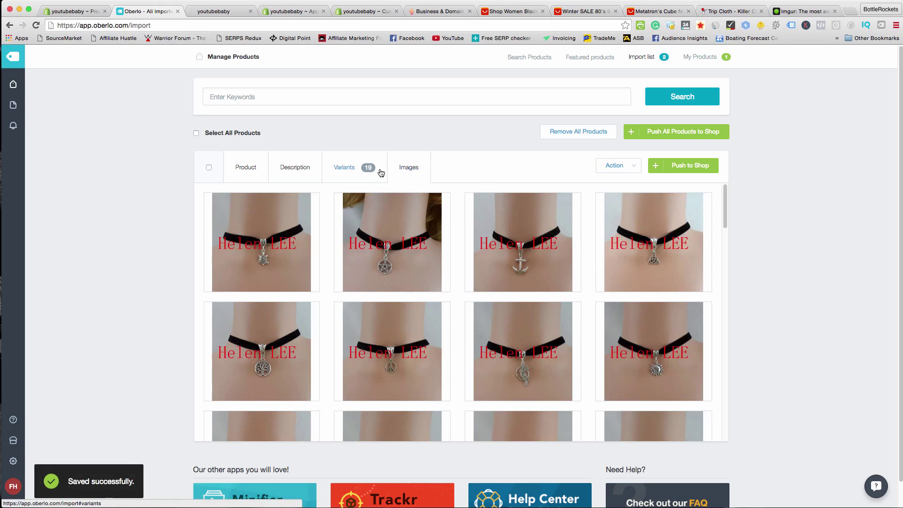
left_click(248, 168)
left_click(297, 168)
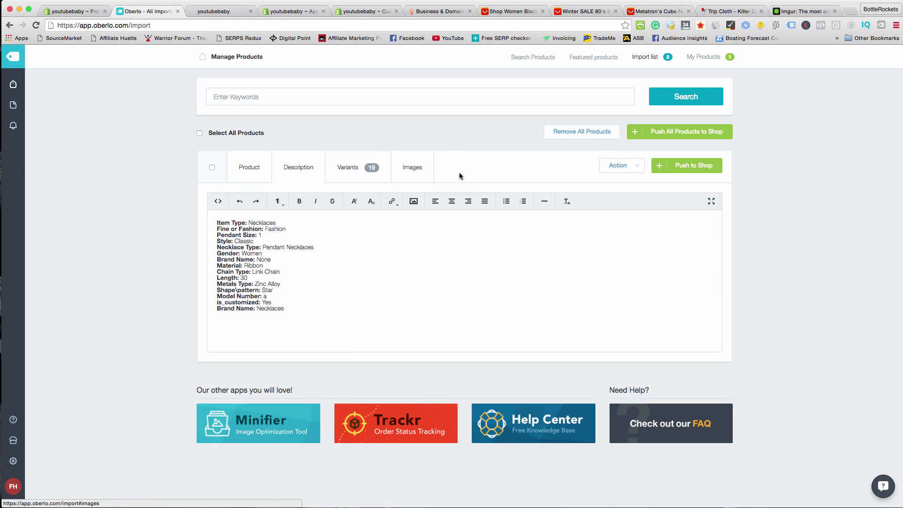
left_click(715, 165)
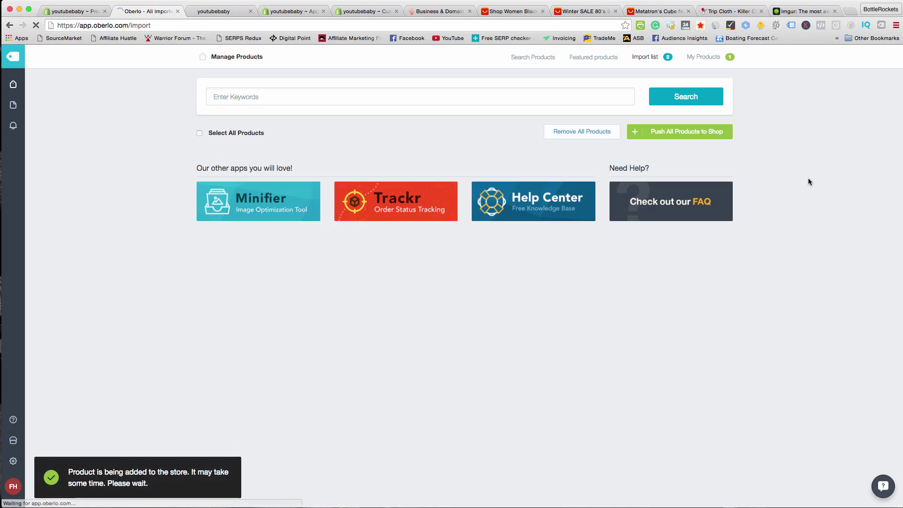
- Switch to the Shopify product list and open both Cube Necklace Hexagram Pendant Necklace products in separate browser tabs
left_click(70, 11)
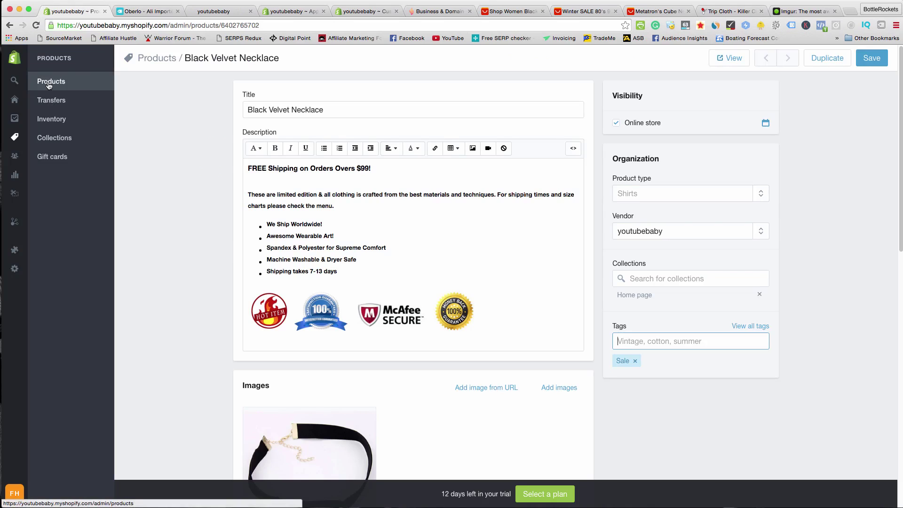
left_click(50, 85)
left_click(564, 176)
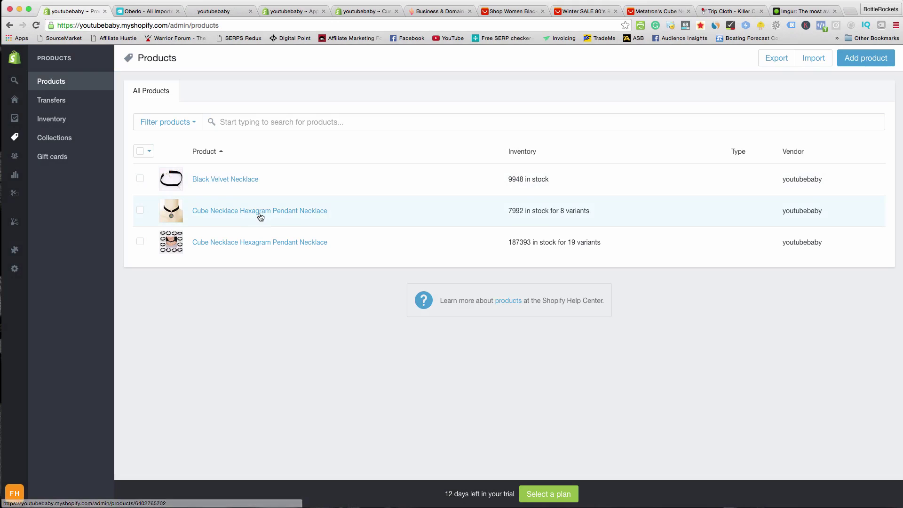
right_click(263, 215)
left_click(266, 216)
right_click(248, 242)
left_click(257, 245)
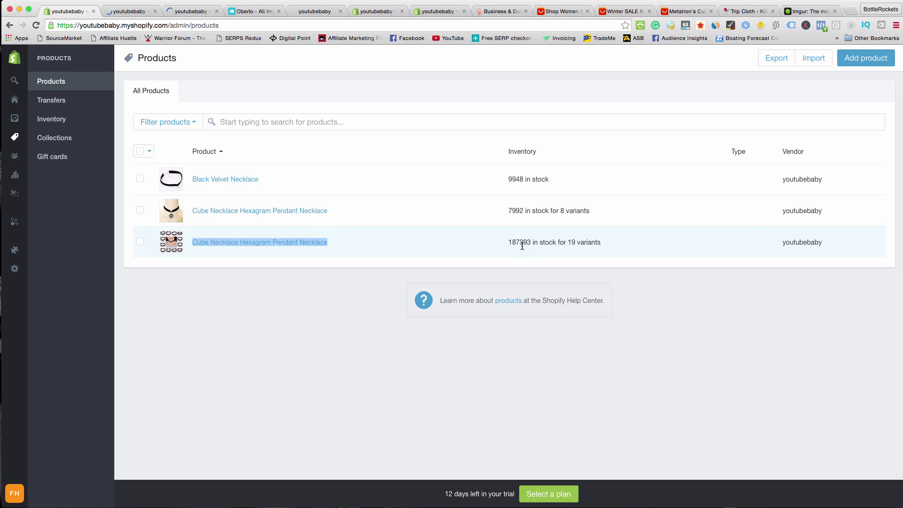
- Add the tag "sale" to the Cube Necklace Hexagram Pendant Necklace that has 8 variants
left_click(135, 11)
left_click(655, 339)
type("sale")
key("Return")
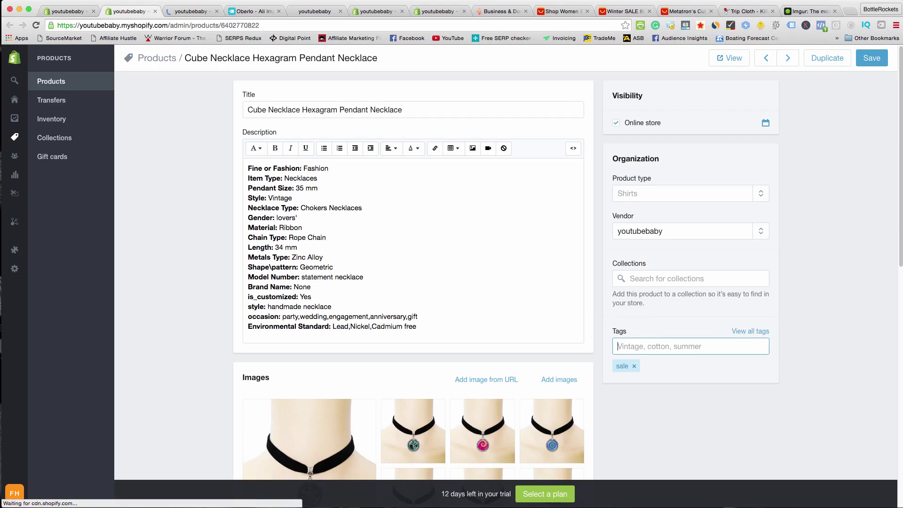
- Add the tag "sale" to the Cube Necklace Hexagram Pendant Necklace that has 19 variants
left_click(194, 11)
left_click(631, 346)
type("sale")
key("Return")
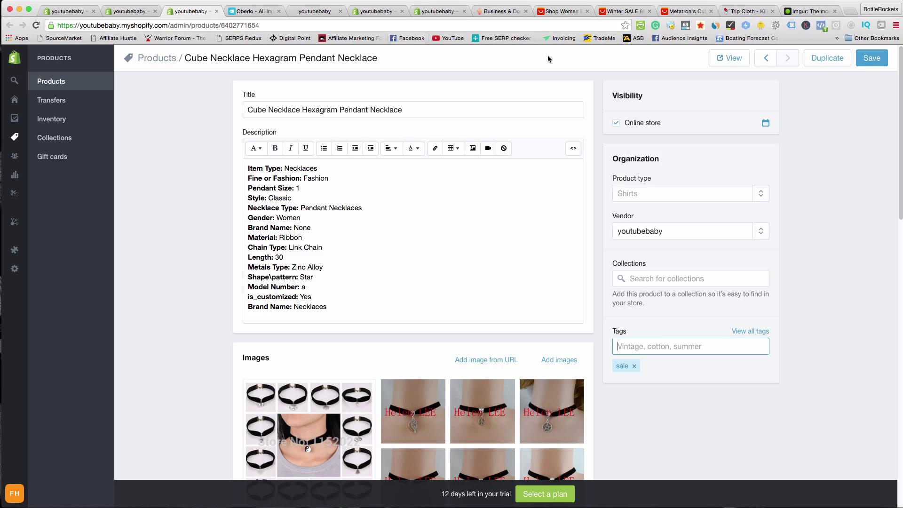
- Save the tag changes on both Cube Necklace Hexagram Pendant Necklace products
left_click(878, 61)
key("ctrl+shift+Tab")
left_click(869, 65)
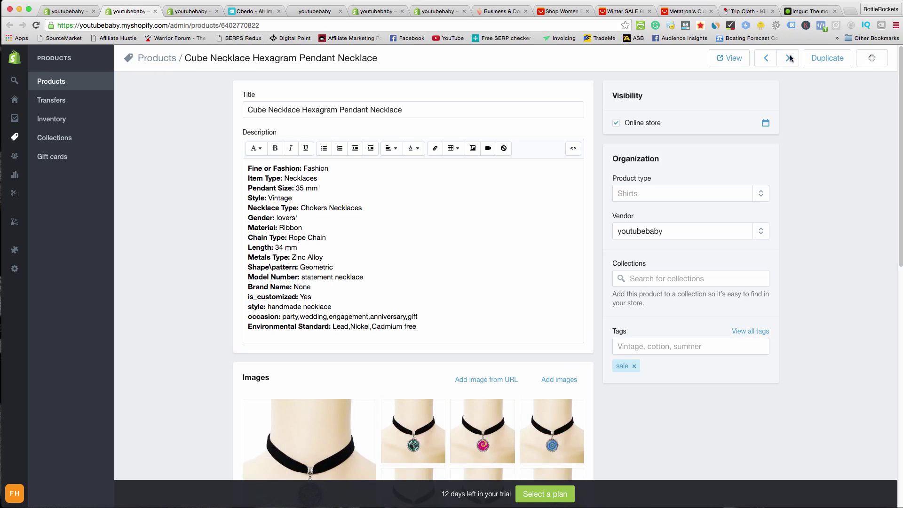
- Start a new collection and title it "Necklace", copying the word from the pendant necklace's product title
left_click(54, 138)
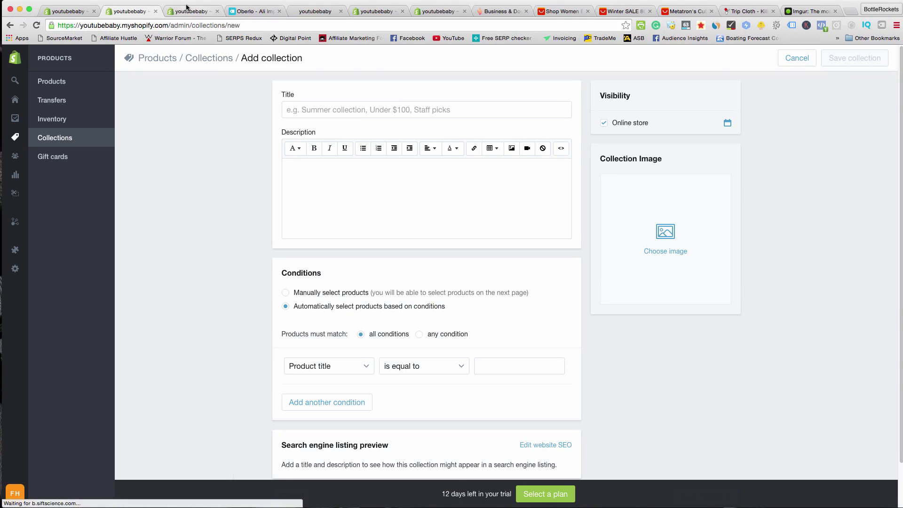
left_click(191, 11)
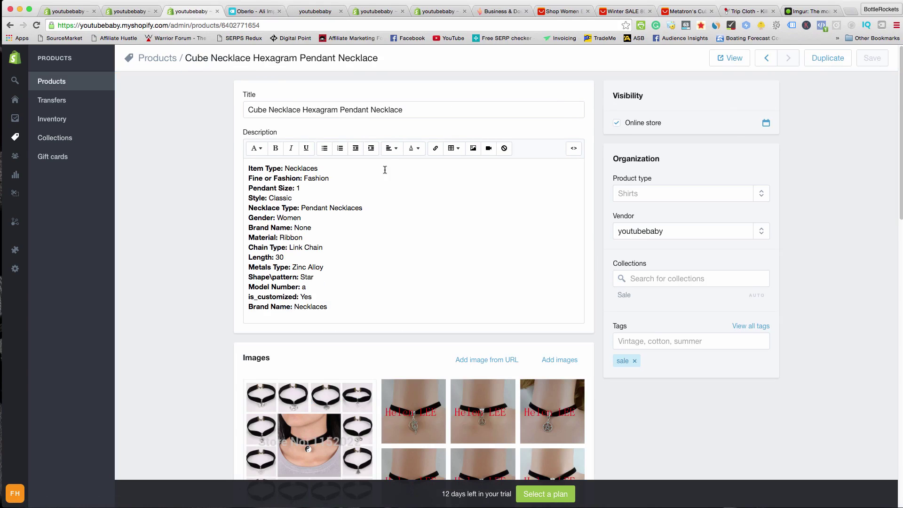
double_click(379, 110)
right_click(385, 108)
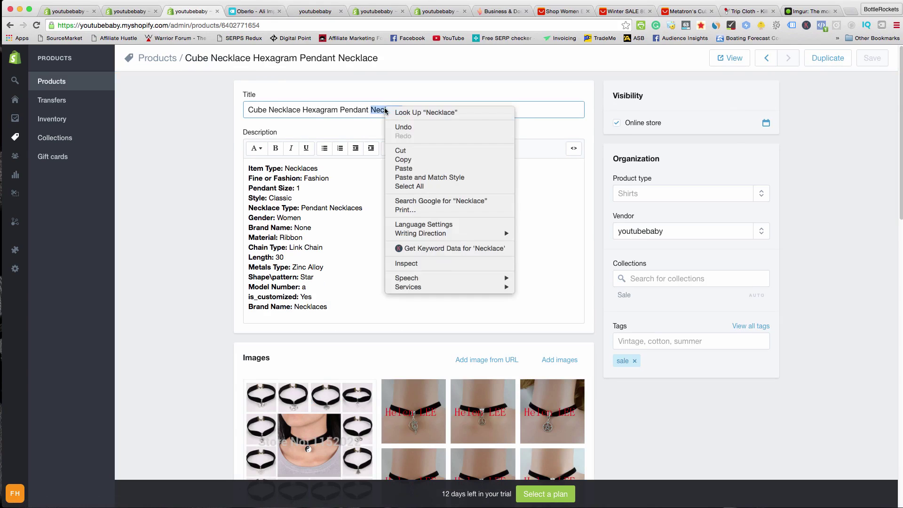
left_click(404, 160)
left_click(129, 11)
left_click(343, 115)
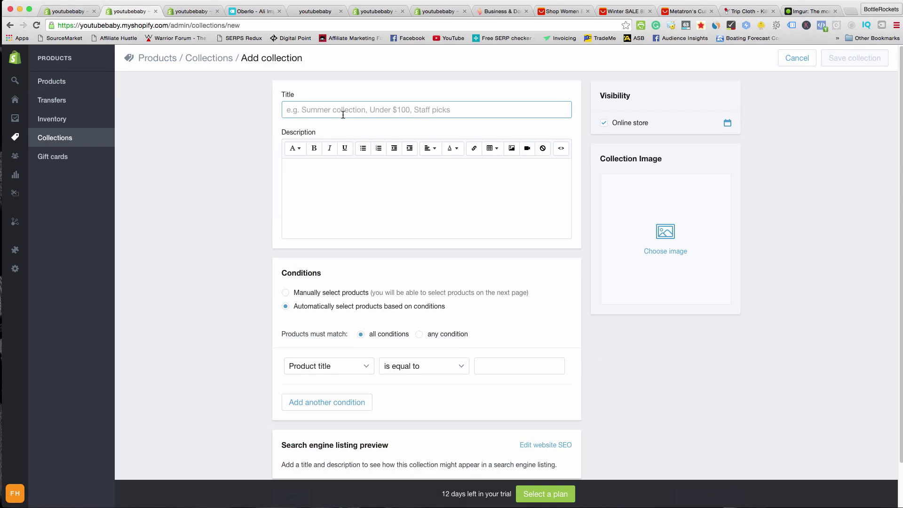
key("super+v")
- Set the collection's automatic condition to product title ends with "Necklace"
scroll(231, 202, "down", 2)
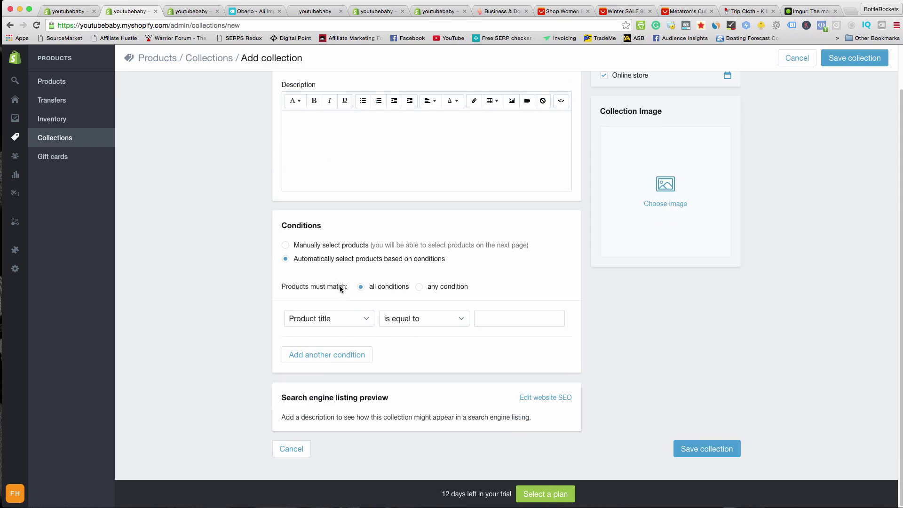
left_click(338, 319)
left_click(403, 320)
left_click(414, 320)
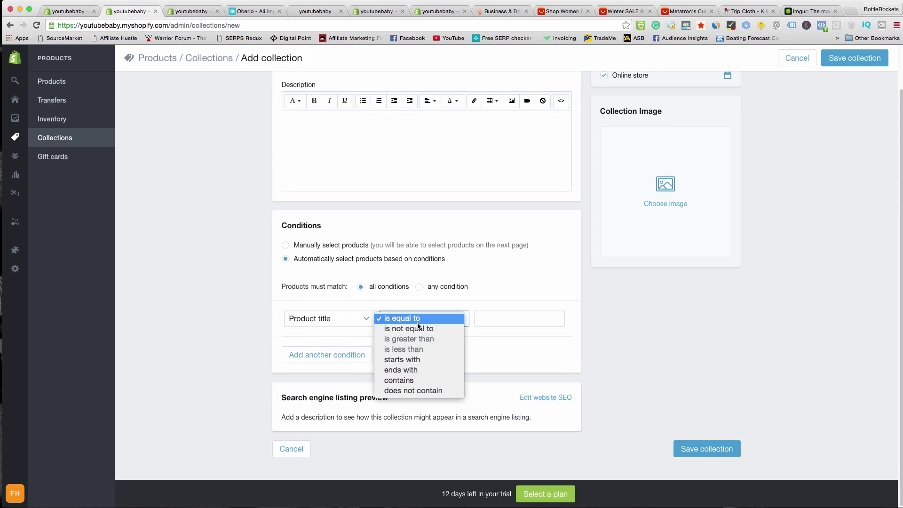
left_click(401, 370)
left_click(489, 322)
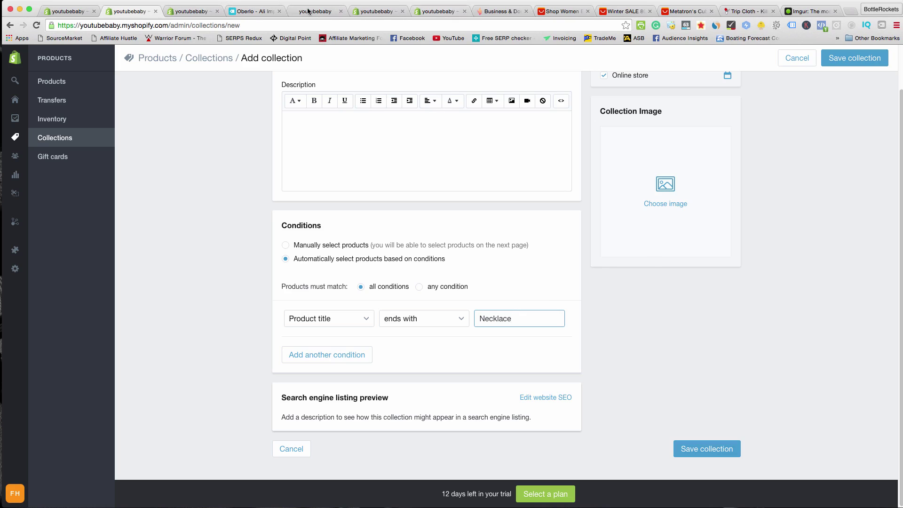
- Compare the condition with the pendant necklace's product title and save the Necklace collection
left_click(195, 12)
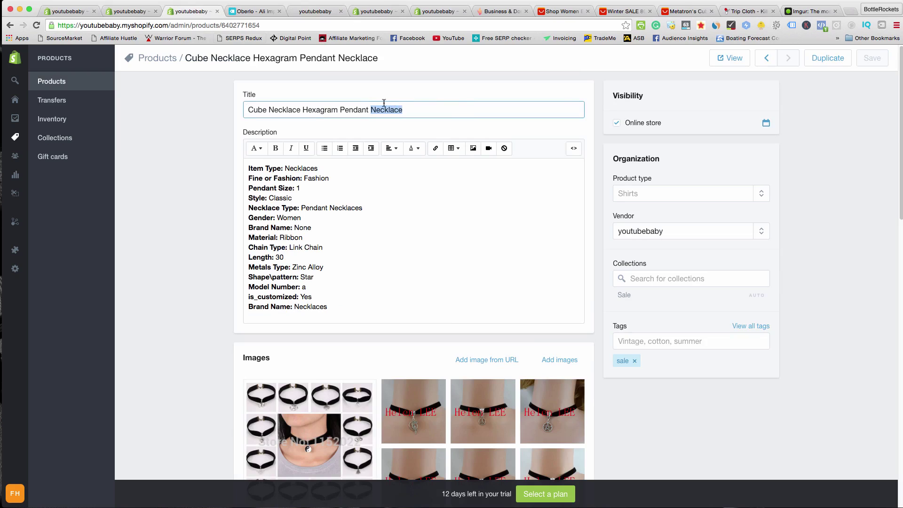
left_click(128, 11)
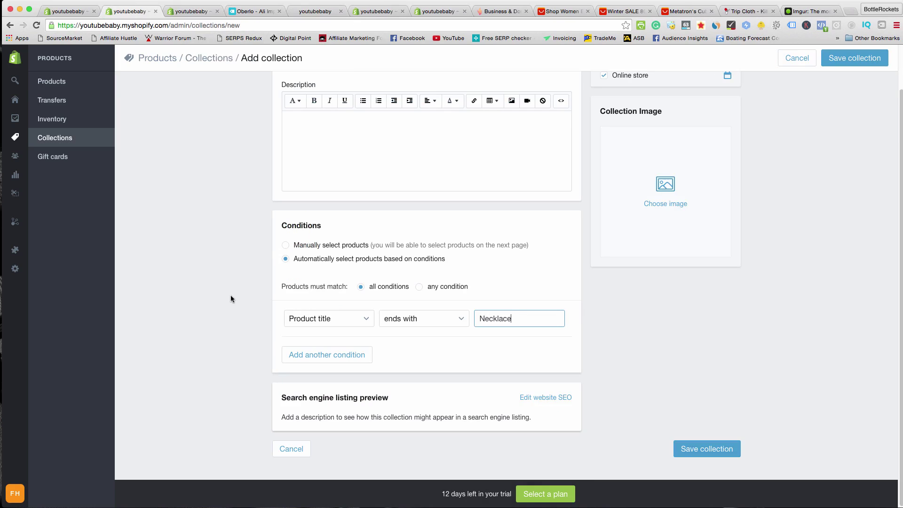
scroll(822, 338, "up", 3)
scroll(704, 331, "down", 3)
scroll(385, 314, "up", 2)
scroll(611, 400, "down", 2)
left_click(707, 449)
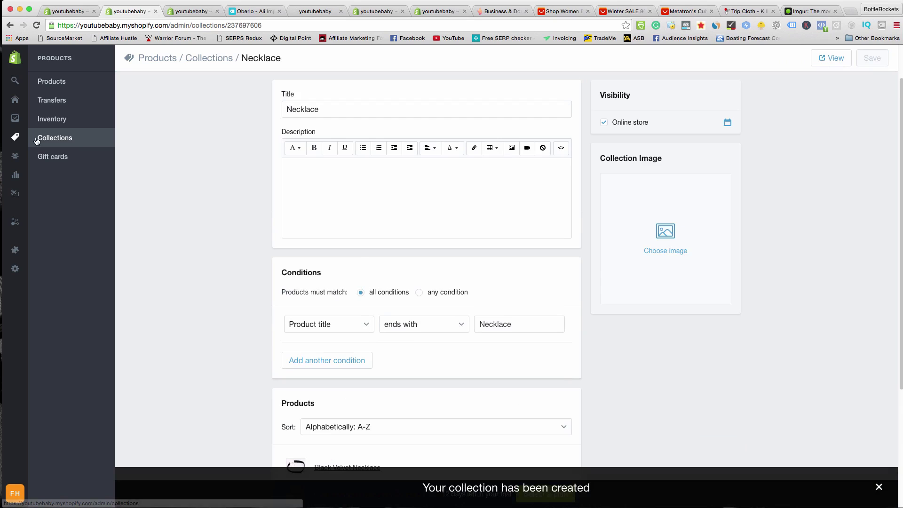
- Reopen the Necklace collection from the collections list and check which products it includes
left_click(63, 138)
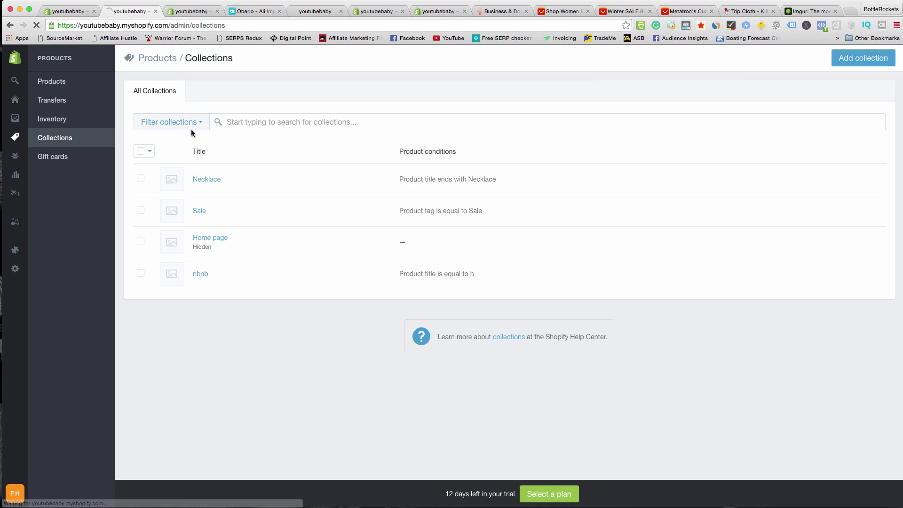
left_click(207, 180)
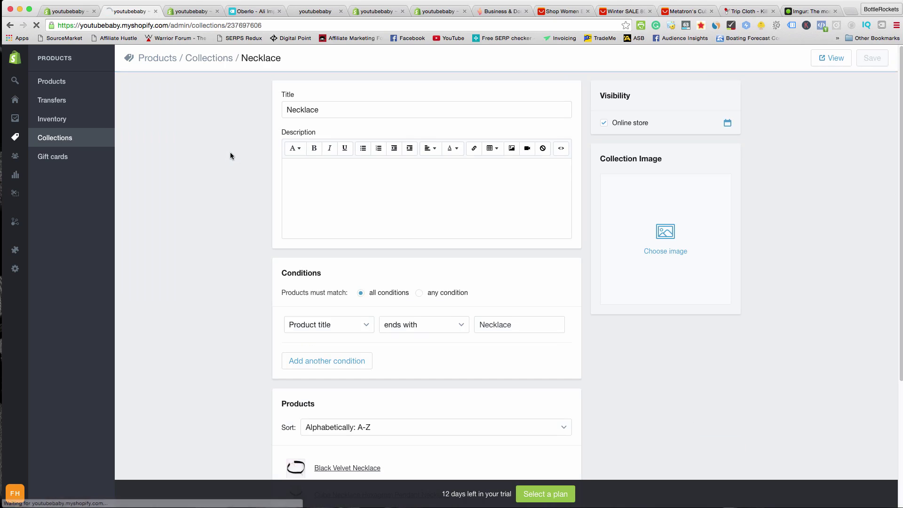
scroll(275, 182, "down", 4)
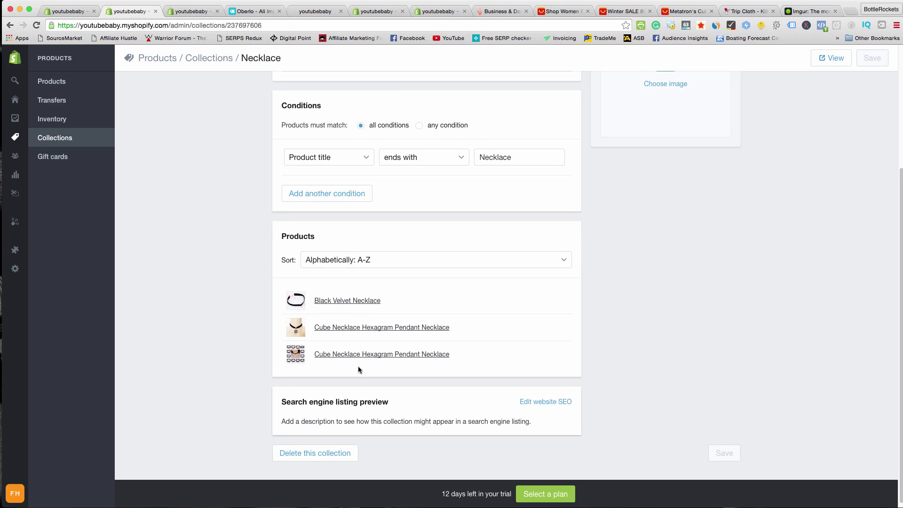
- Open the online store's main menu for editing and add a menu item named "Necklaces"
scroll(193, 202, "up", 4)
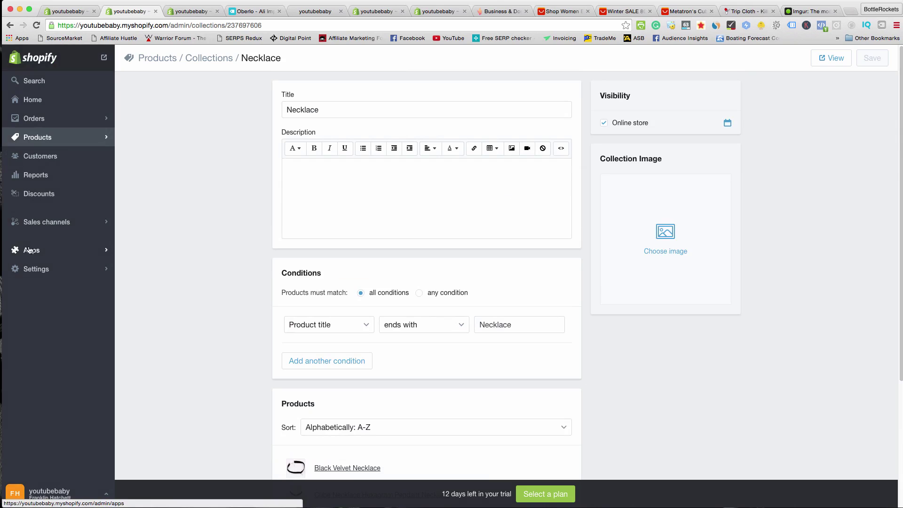
left_click(15, 269)
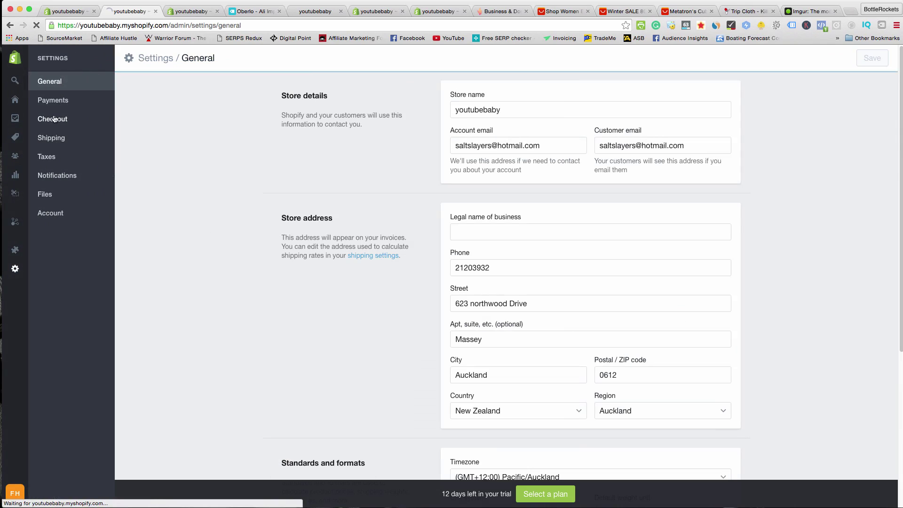
left_click(17, 224)
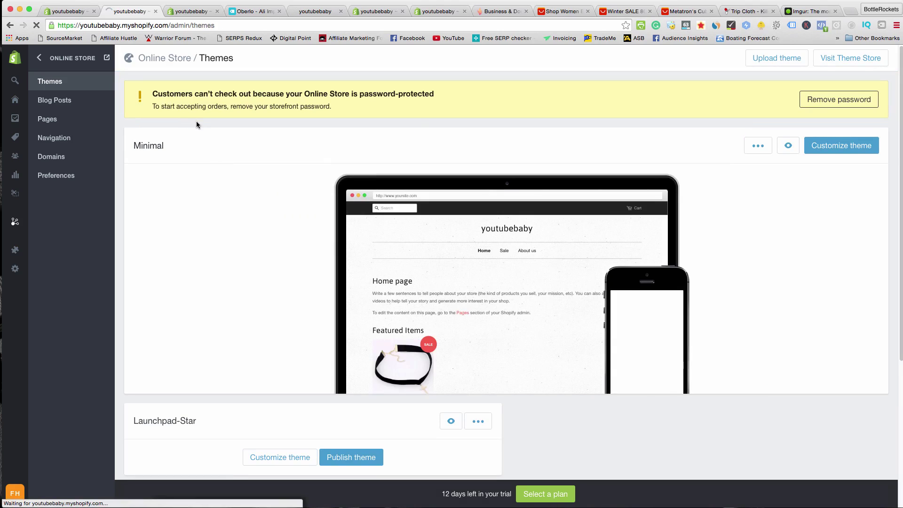
left_click(50, 140)
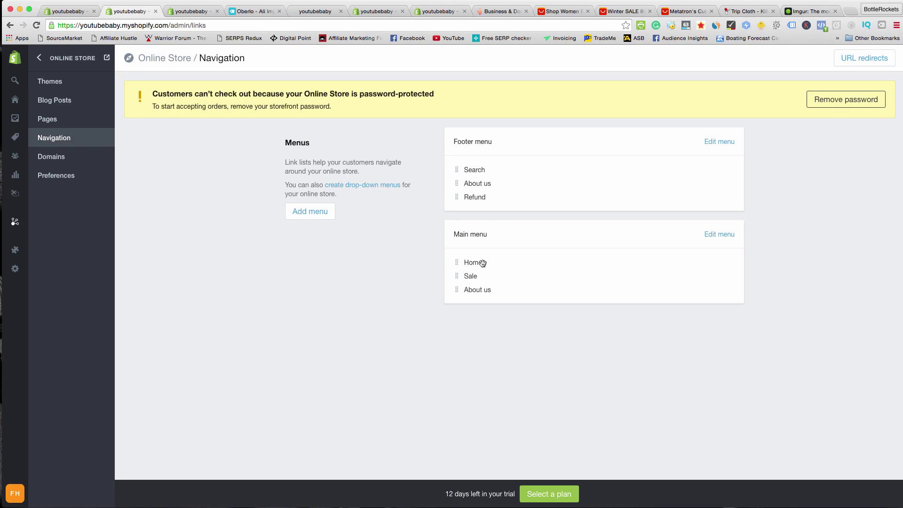
left_click(715, 234)
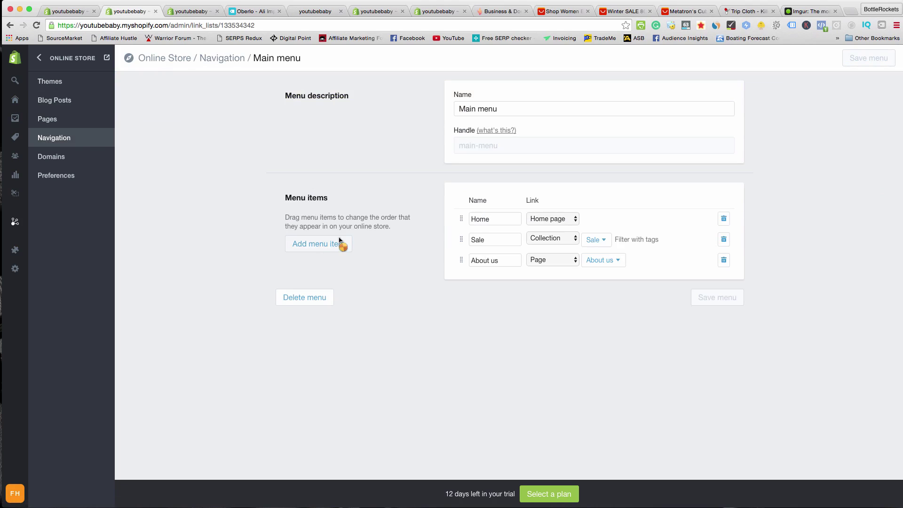
left_click(328, 250)
type("Necklaces")
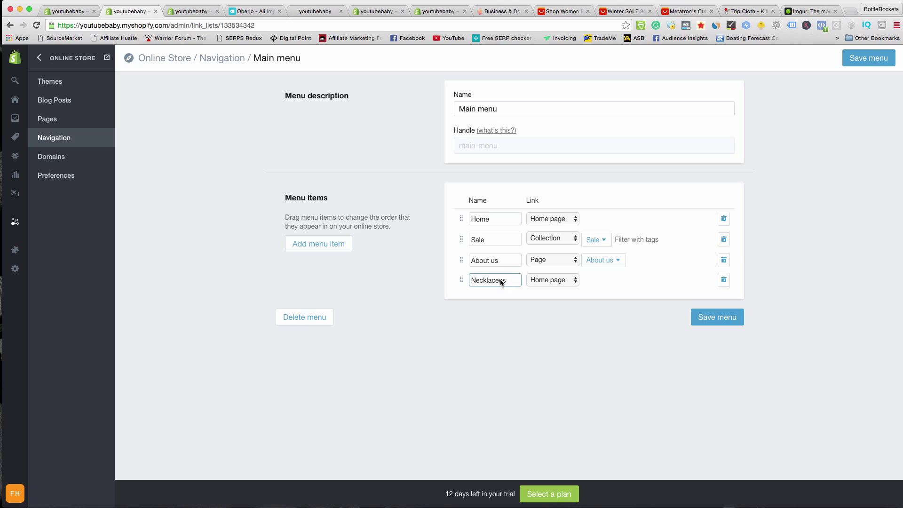
- Link the Necklaces menu item to the Necklace collection and save the menu
left_click(575, 281)
left_click(582, 287)
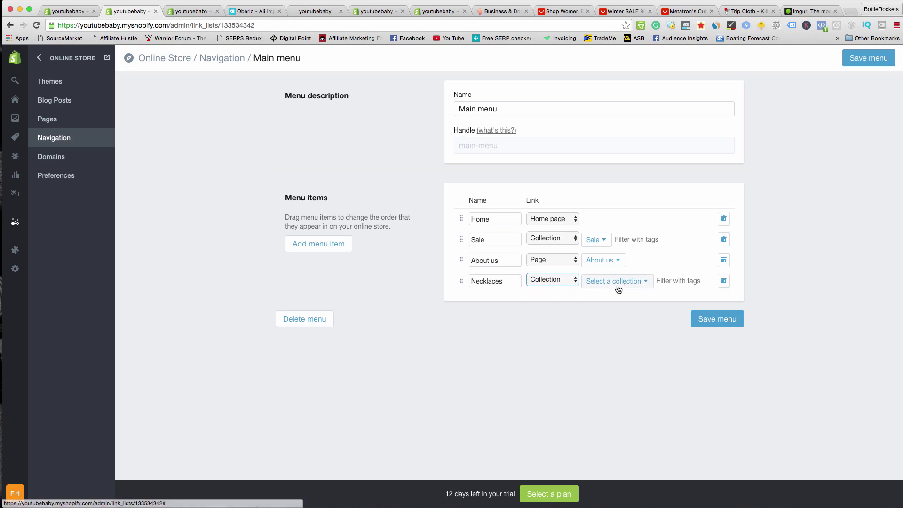
left_click(646, 283)
left_click(604, 338)
left_click(719, 321)
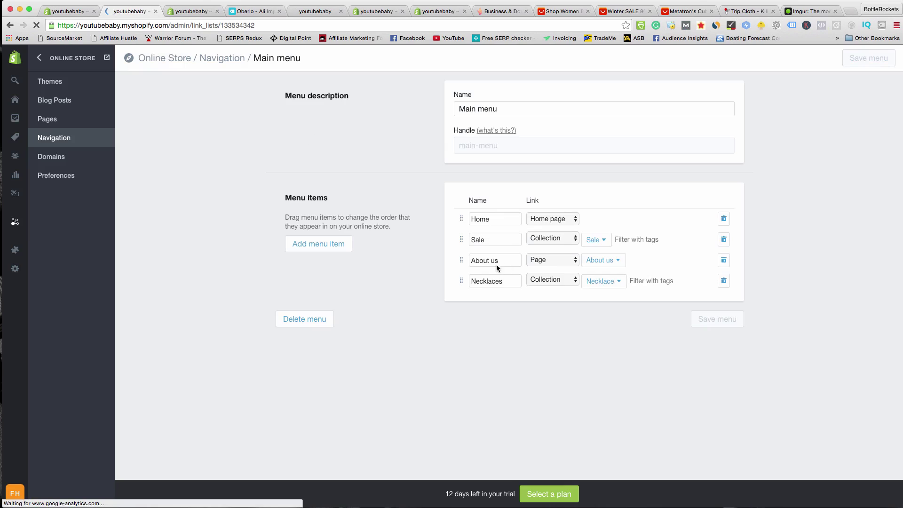
- Move the Necklaces item between Home and Sale in the main menu and save the menu
left_click_drag(460, 281, 464, 247)
left_click(462, 262)
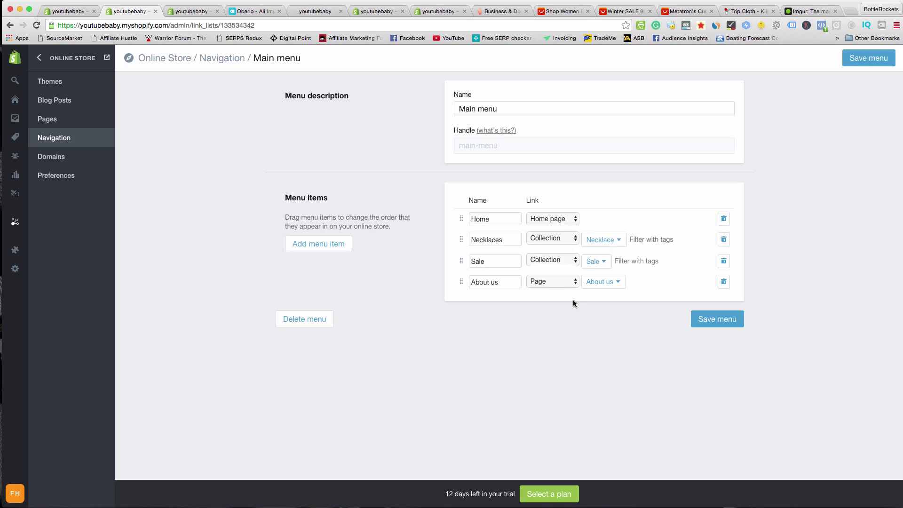
left_click(714, 324)
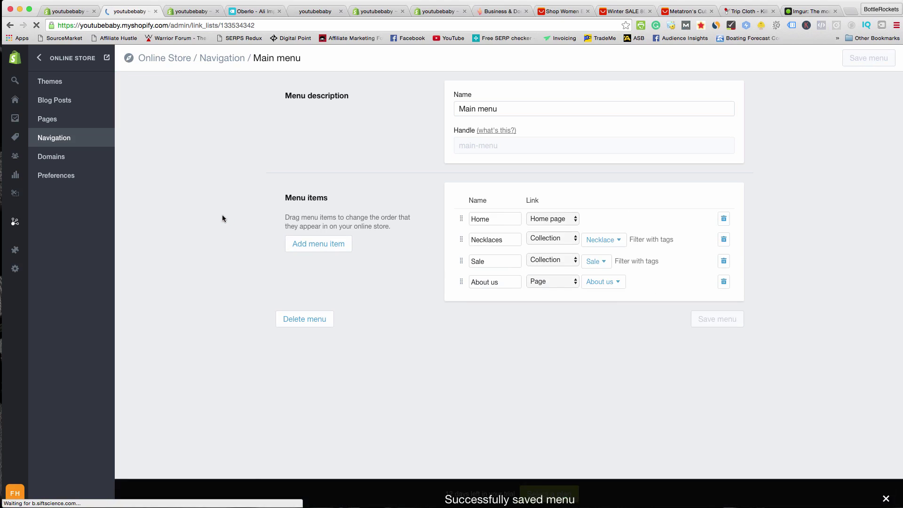
- Customize the Launchpad-Star theme and set the home page's featured collection to Necklace
left_click(59, 84)
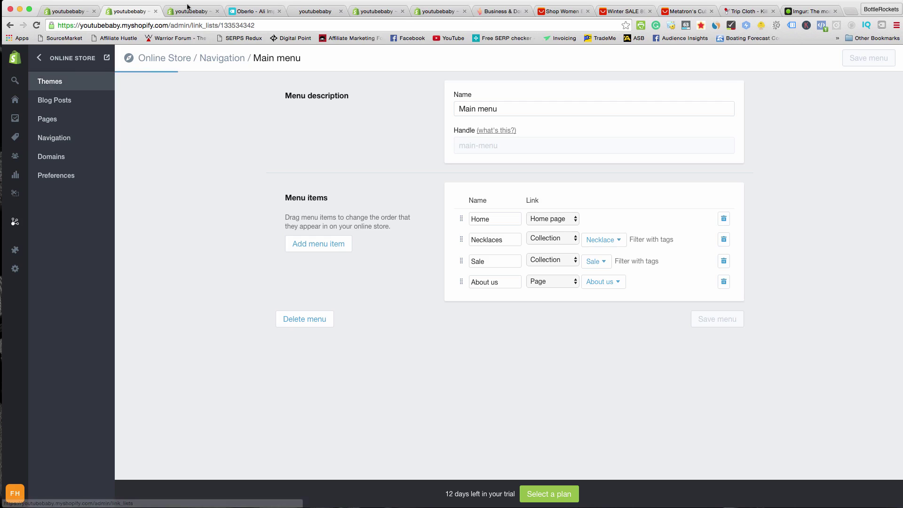
scroll(787, 178, "down", 3)
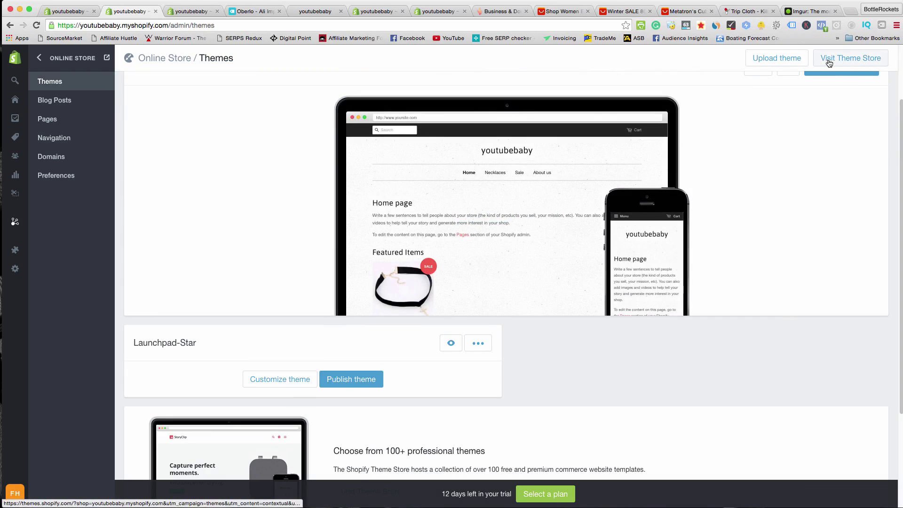
scroll(397, 268, "down", 5)
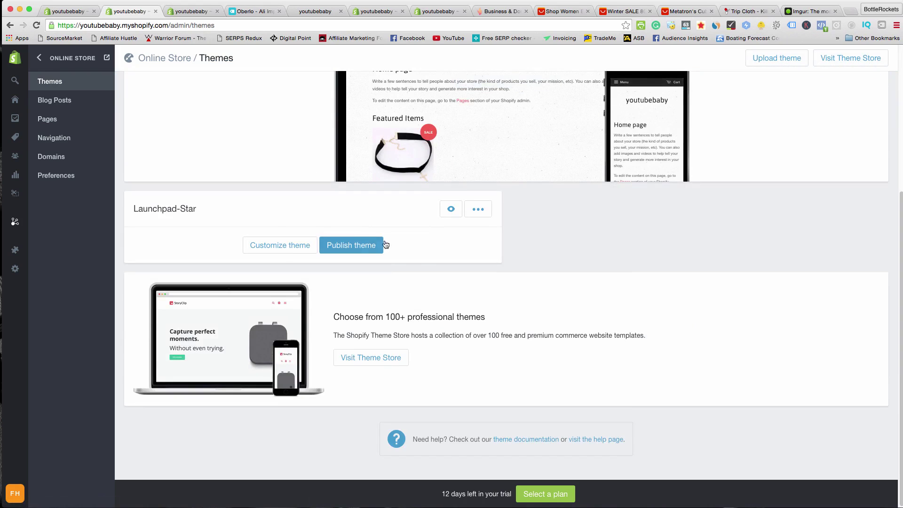
left_click(292, 247)
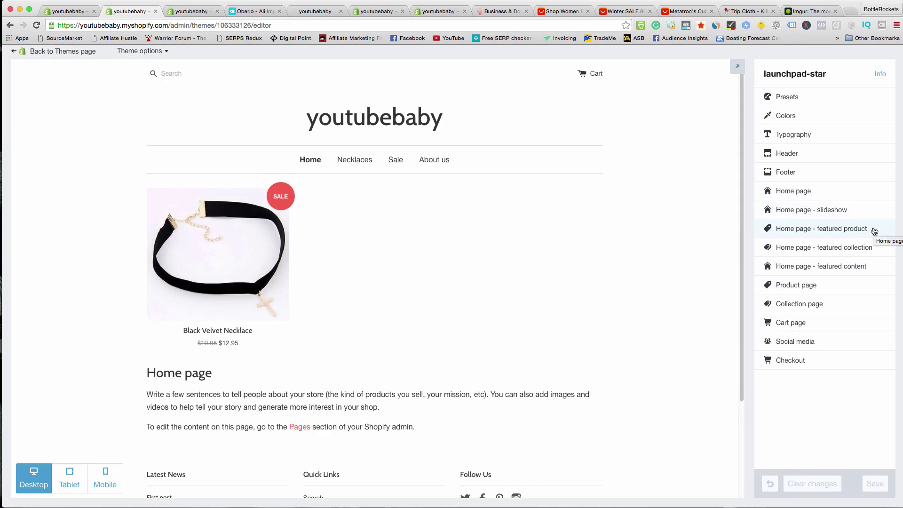
left_click(875, 248)
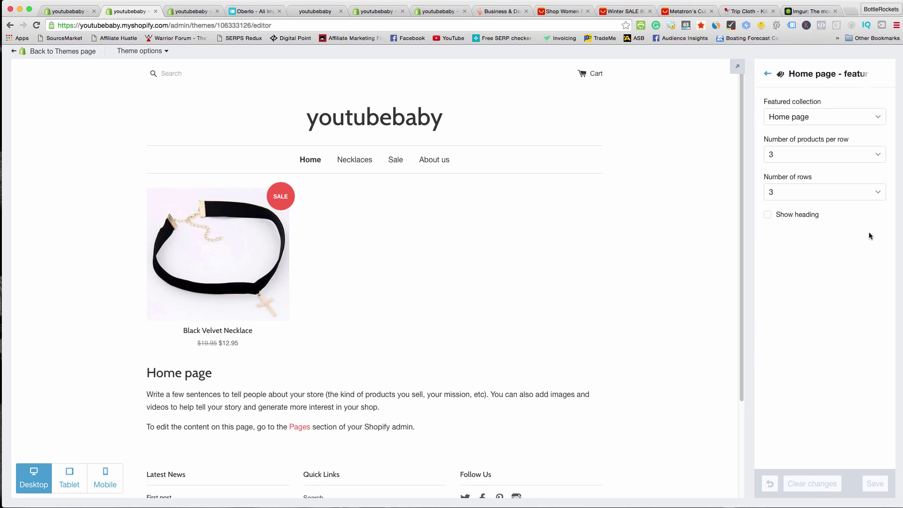
left_click(877, 119)
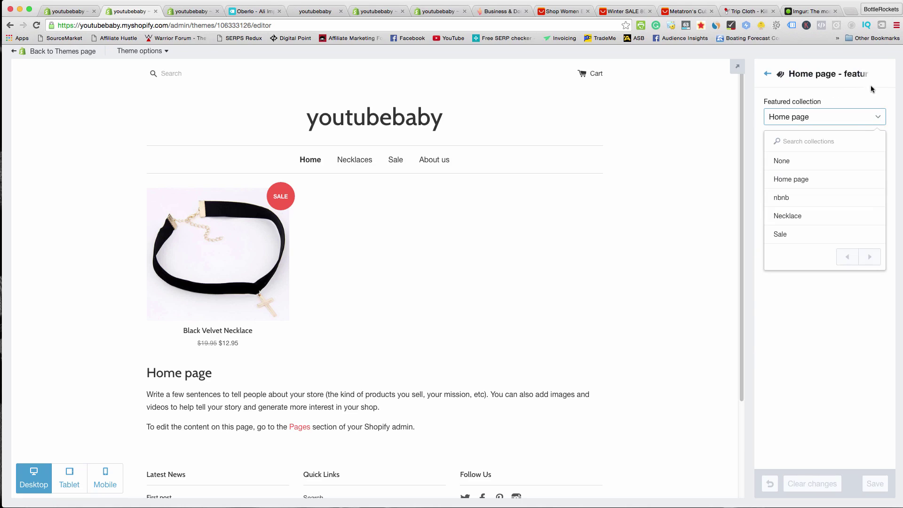
left_click(814, 216)
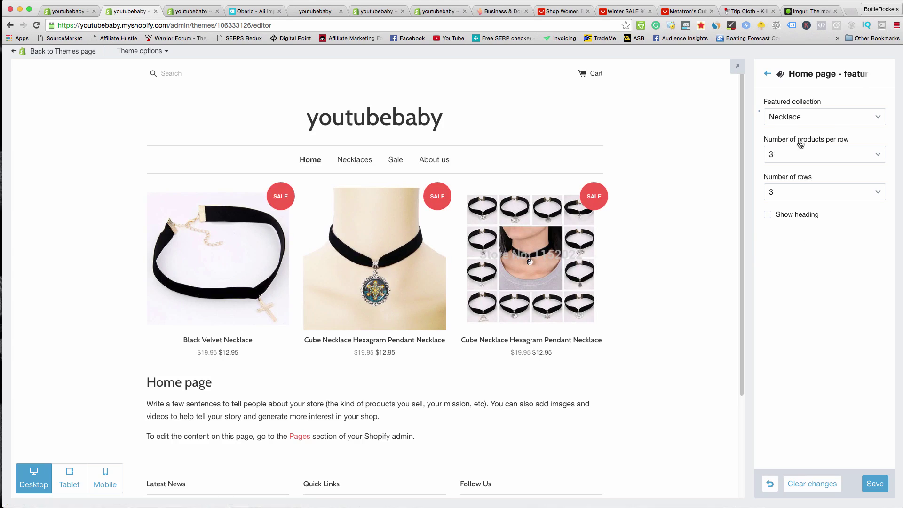
- Set the home page's featured product to the first Cube Necklace Hexagram Pendant Necklace, save the changes and check the page preview
left_click(767, 74)
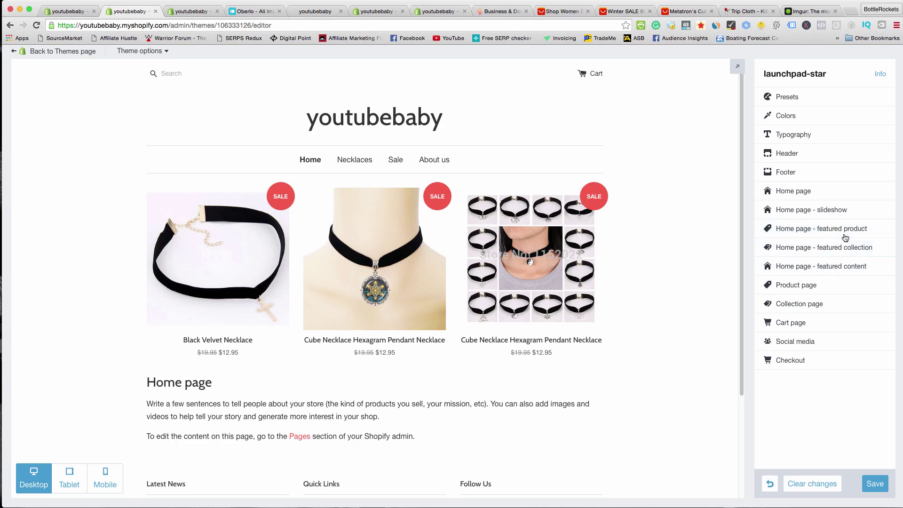
left_click(827, 229)
left_click(824, 115)
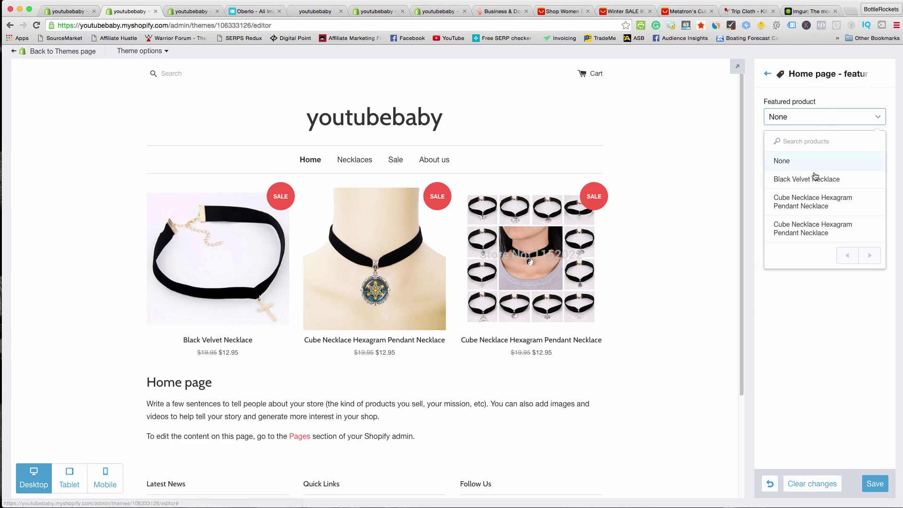
left_click(813, 198)
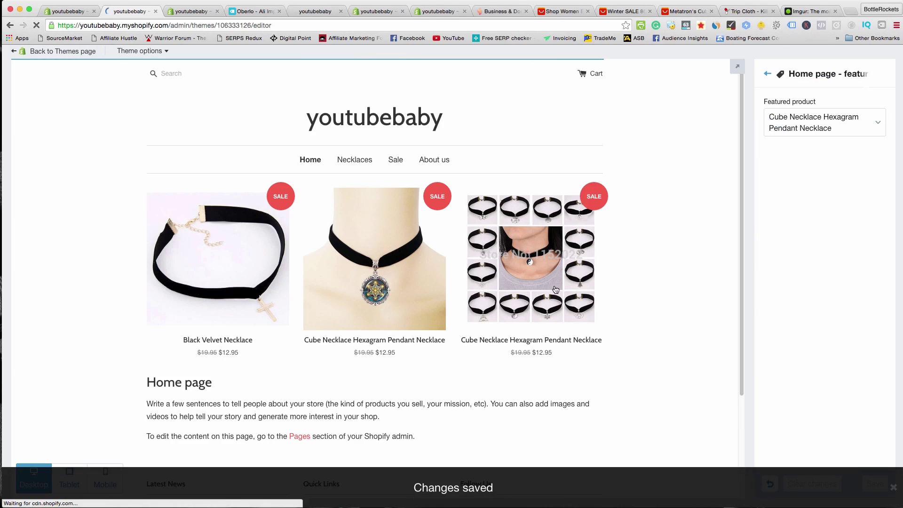
scroll(419, 258, "down", 3)
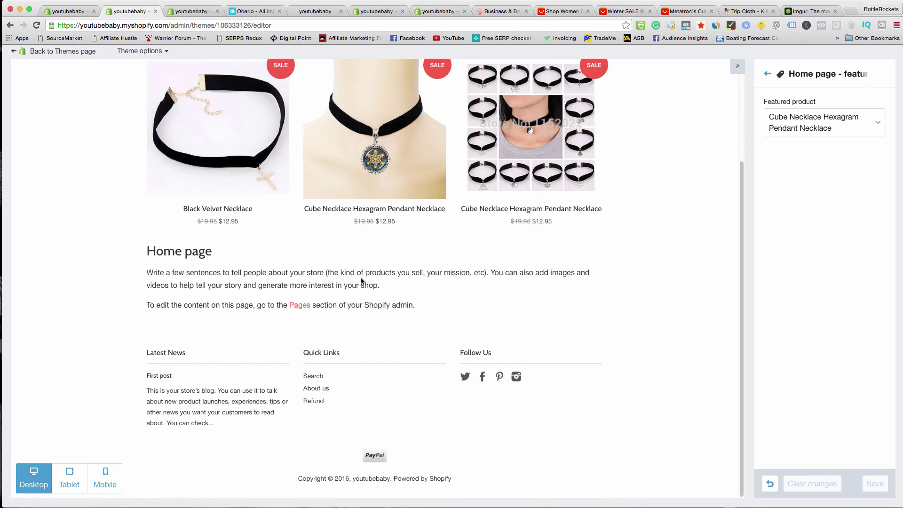
scroll(365, 282, "up", 3)
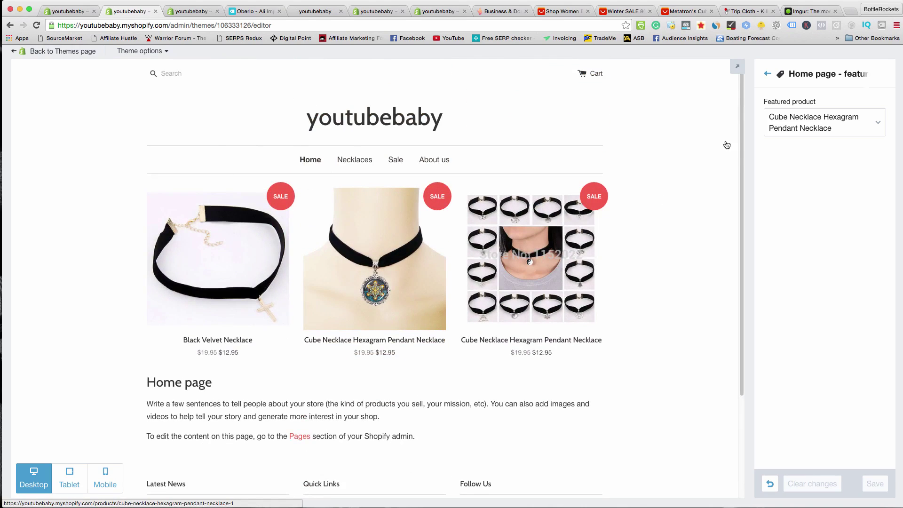
- Preview the whole home page in the mobile layout, including its footer, and return to the desktop preview
left_click(768, 74)
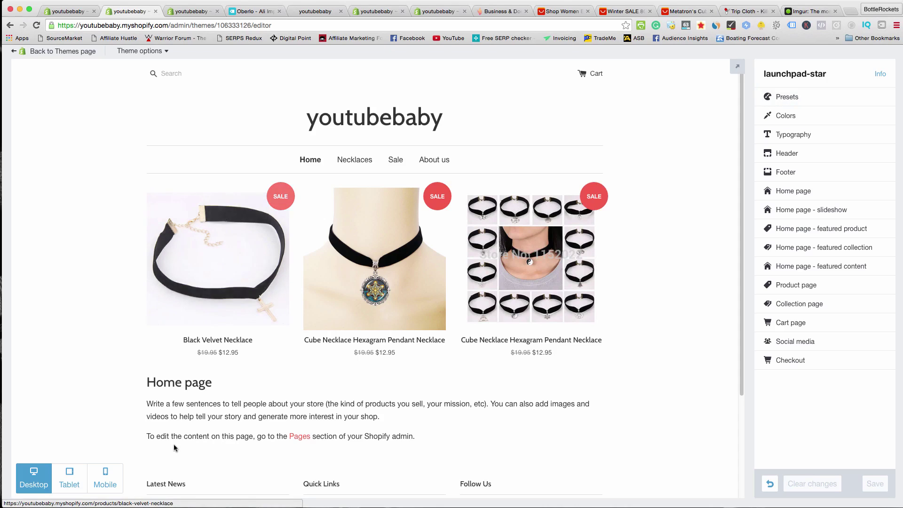
left_click(109, 476)
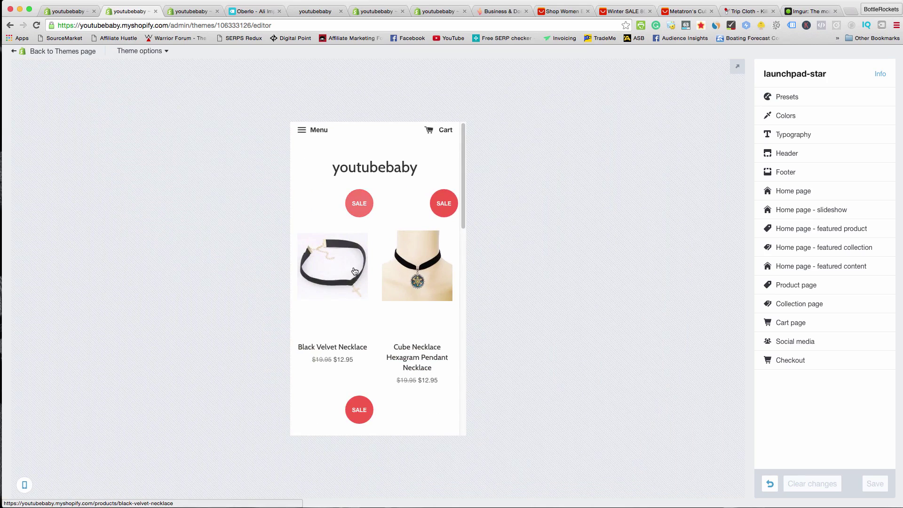
scroll(355, 272, "down", 5)
scroll(354, 272, "up", 5)
scroll(349, 262, "down", 10)
scroll(349, 263, "down", 2)
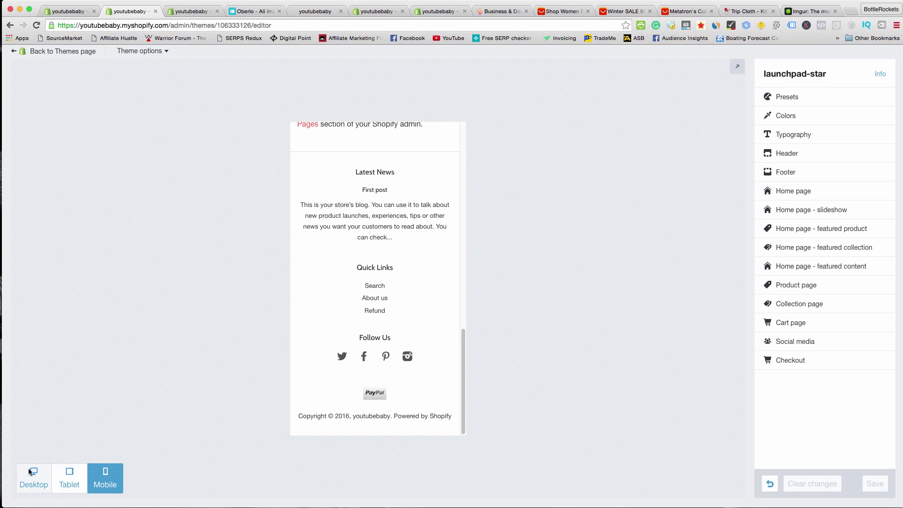
left_click(39, 473)
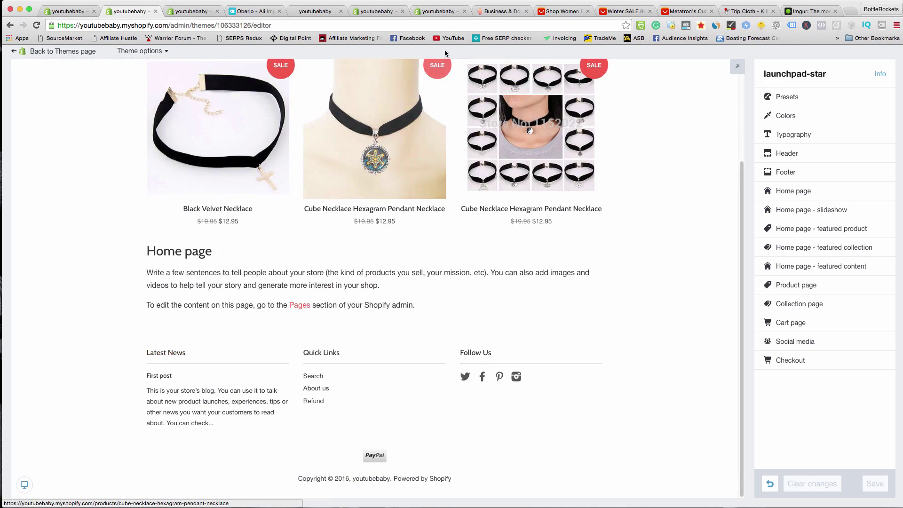
- Switch to the Trip Cloth store, open Shipping Info from its footer links in a new tab and read that page
left_click(734, 6)
scroll(419, 188, "down", 12)
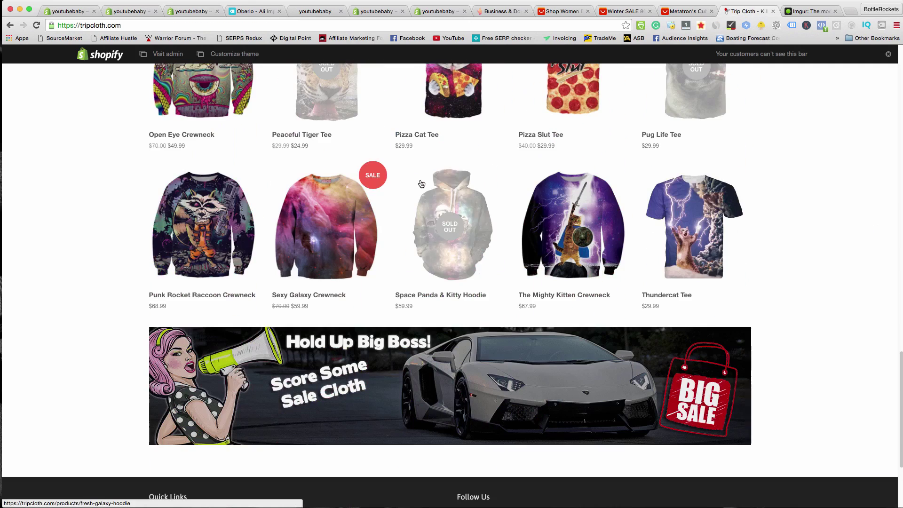
scroll(184, 222, "down", 5)
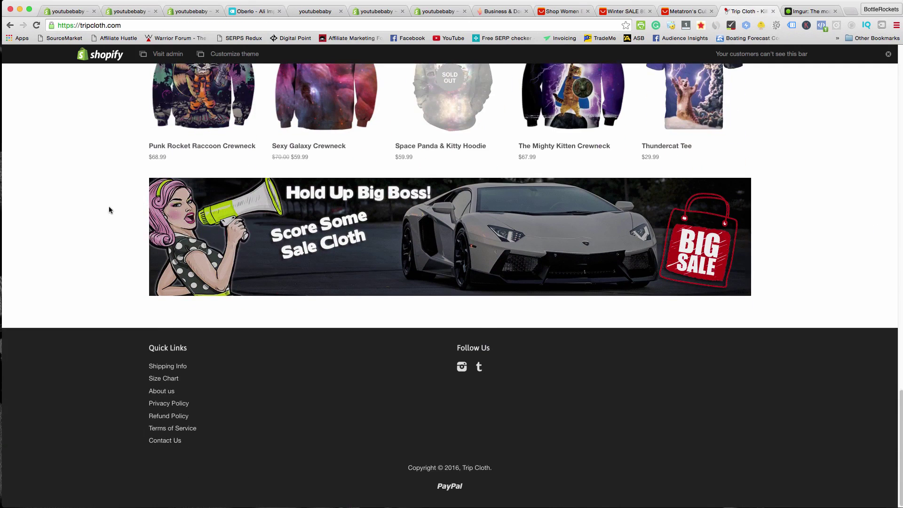
right_click(170, 370)
left_click(198, 375)
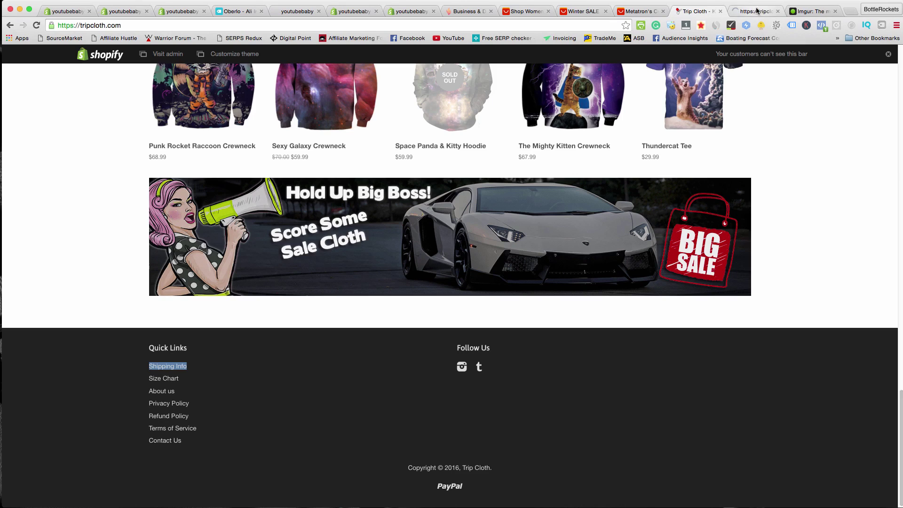
left_click(757, 10)
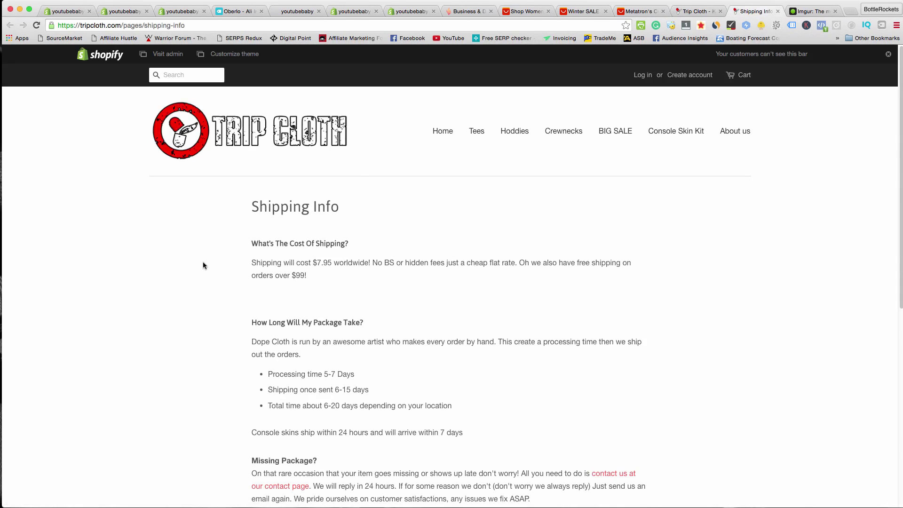
scroll(203, 266, "down", 4)
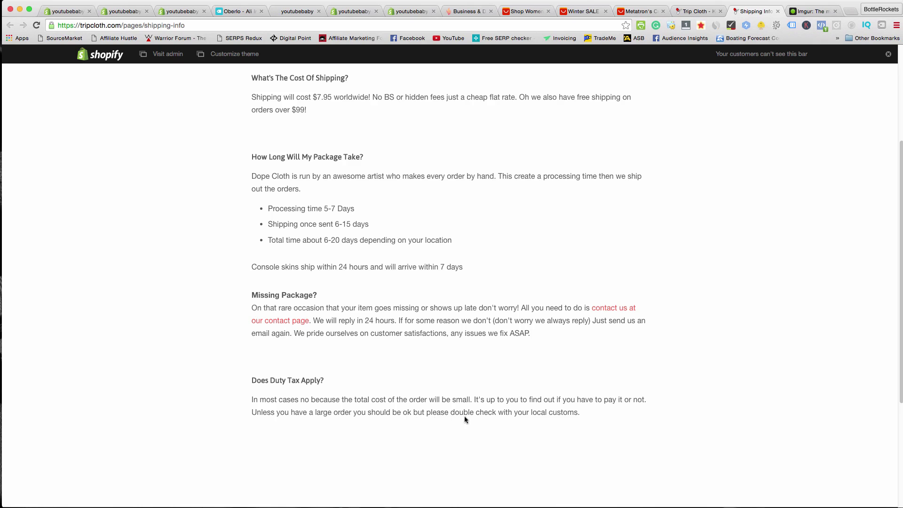
scroll(577, 418, "up", 5)
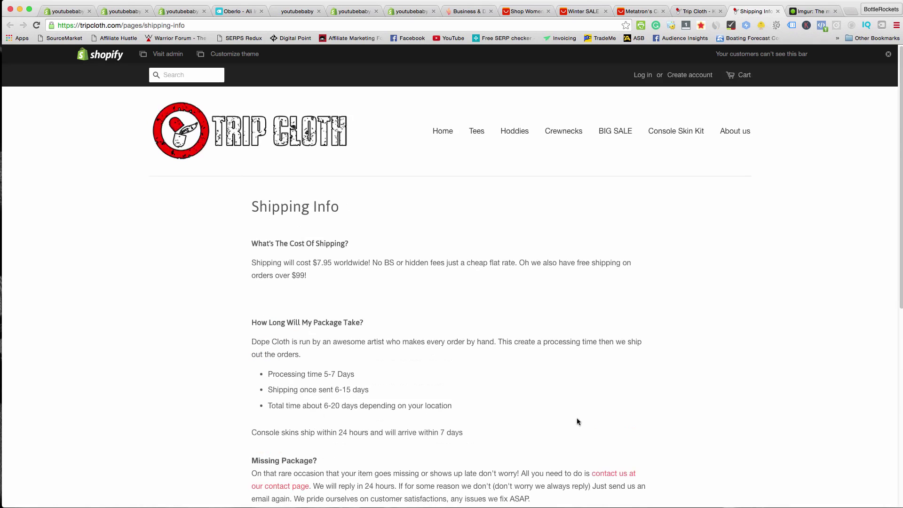
- Return to the Trip Cloth home page and look over its footer links, product rows and main banner
left_click(690, 11)
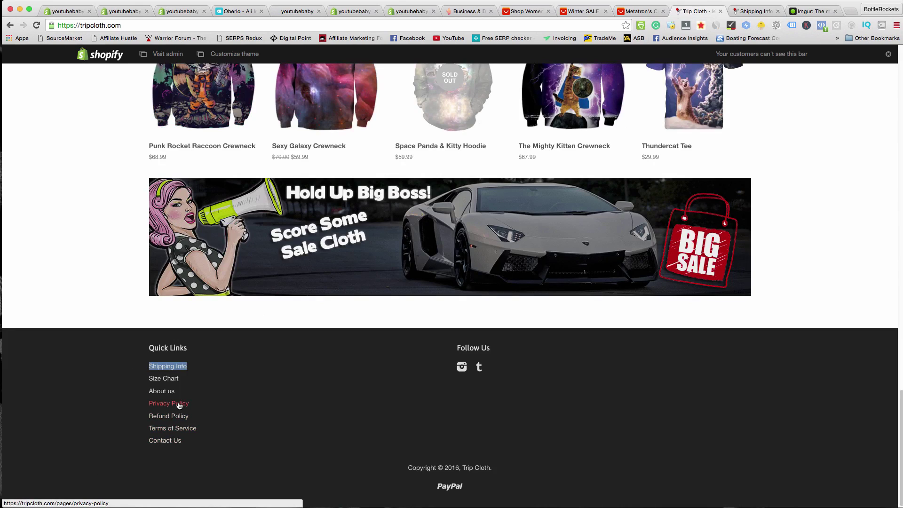
scroll(352, 389, "up", 5)
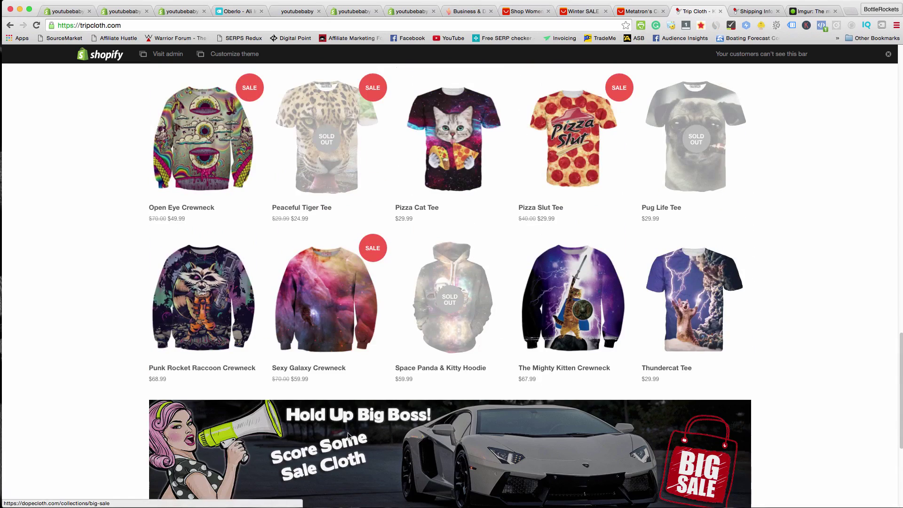
scroll(115, 419, "up", 15)
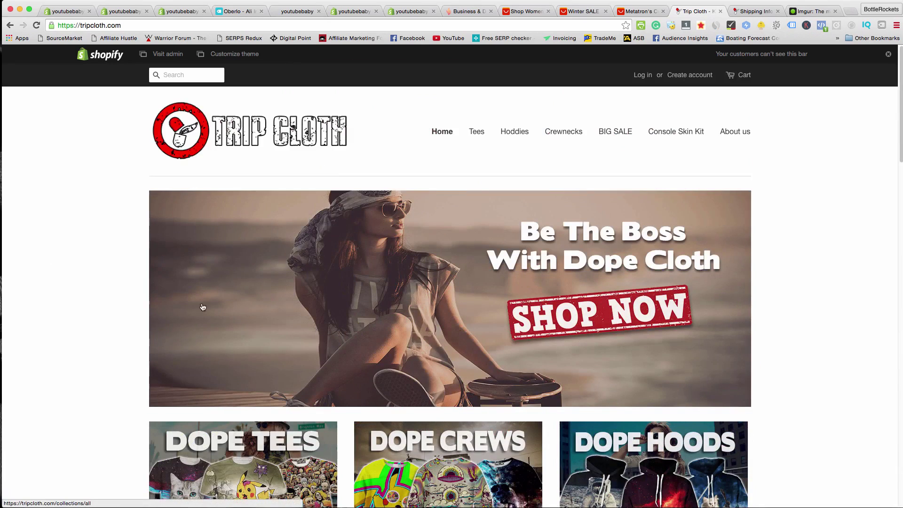
- Return from the Trip Cloth store to the Launchpad-Star theme editor and look at its Typography and Presets settings
scroll(179, 287, "down", 3)
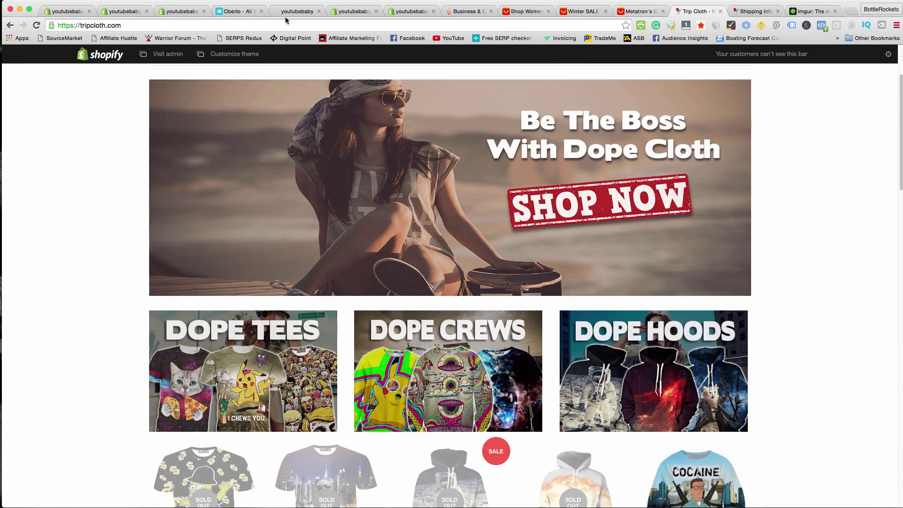
left_click(178, 12)
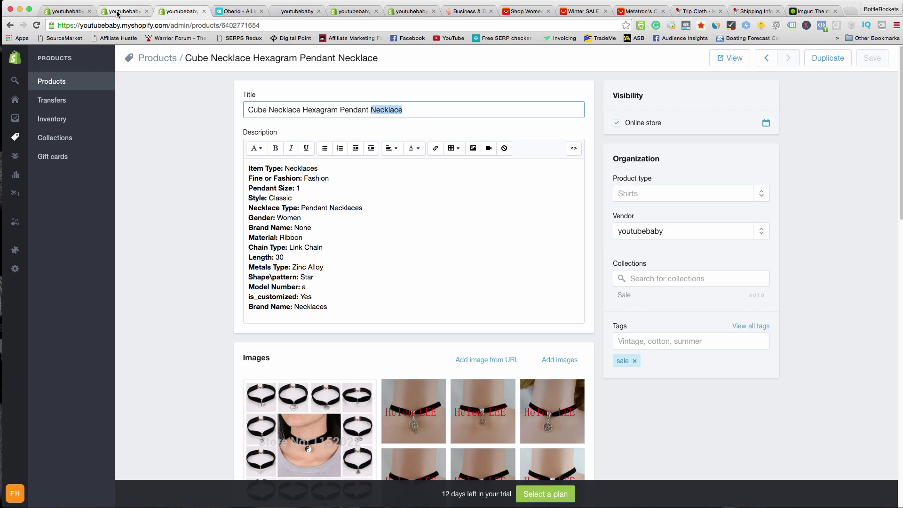
left_click(120, 11)
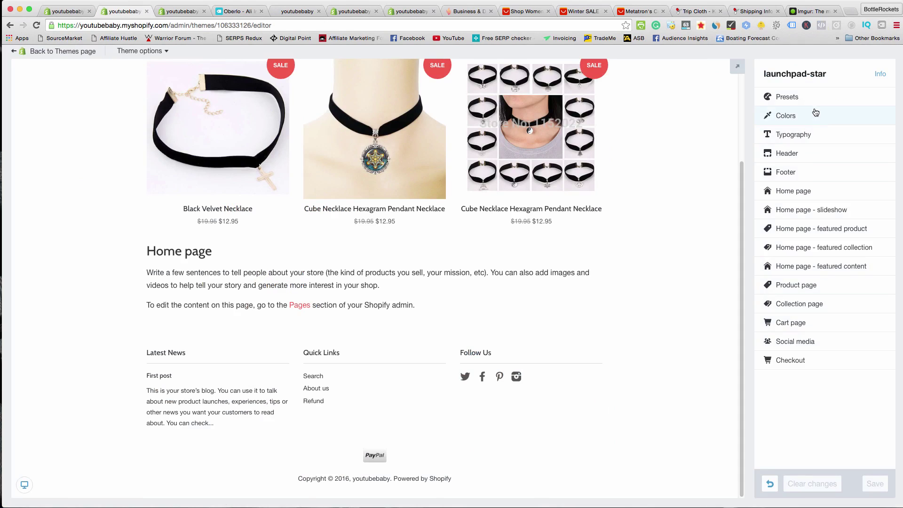
left_click(813, 135)
left_click(767, 78)
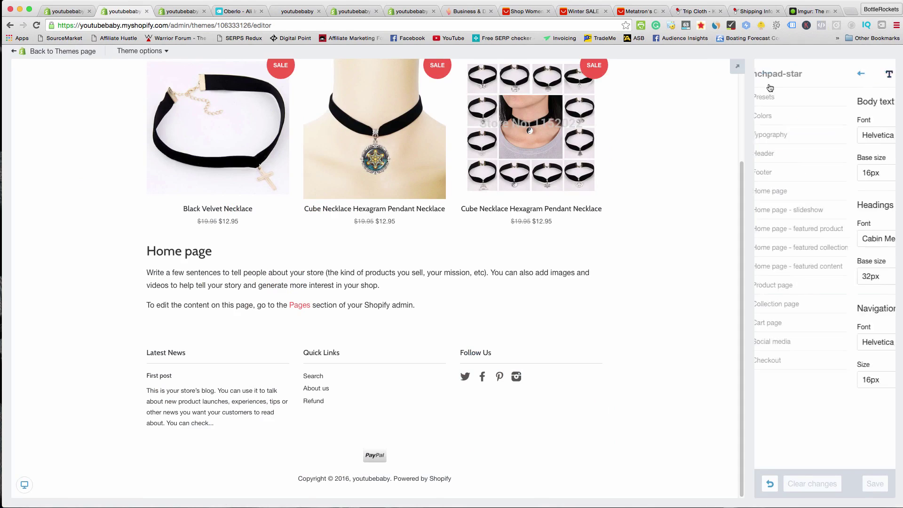
left_click(799, 97)
left_click(769, 77)
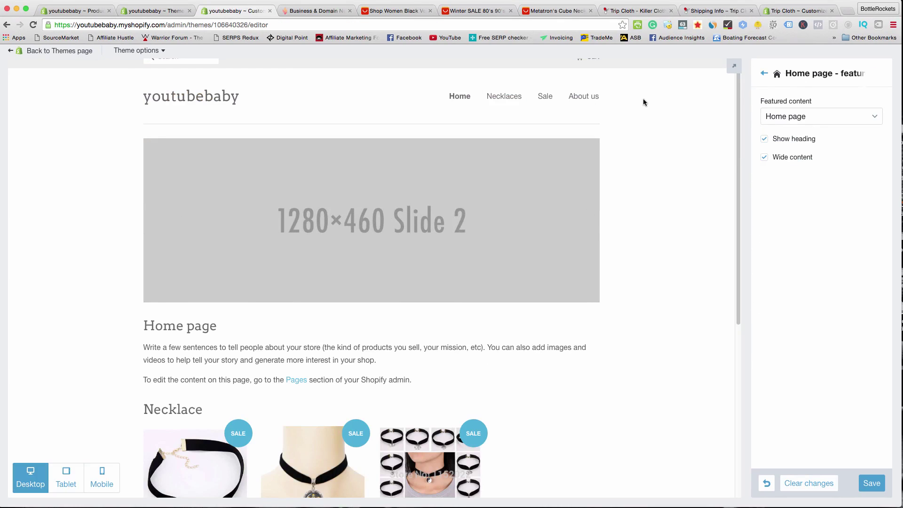
- Set the Minimal theme's home page featured products to 3 products per row and save the change
left_click(764, 73)
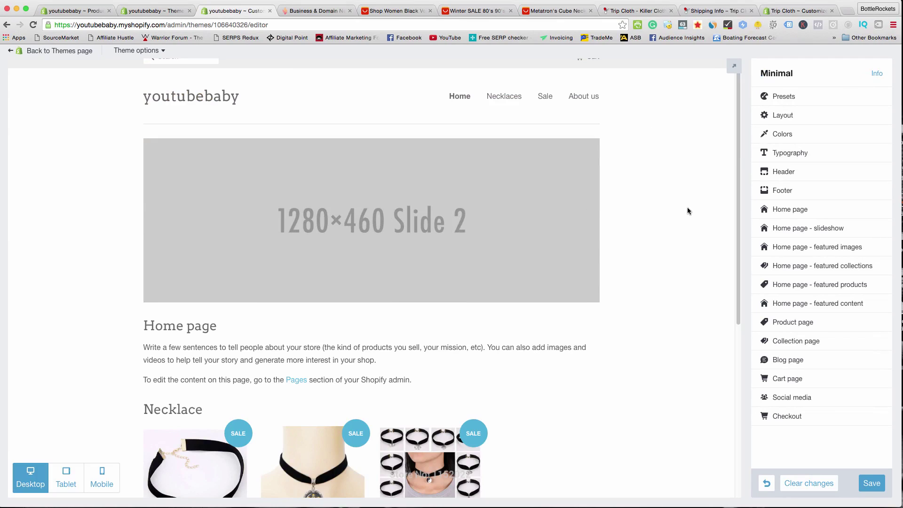
scroll(687, 211, "up", 1)
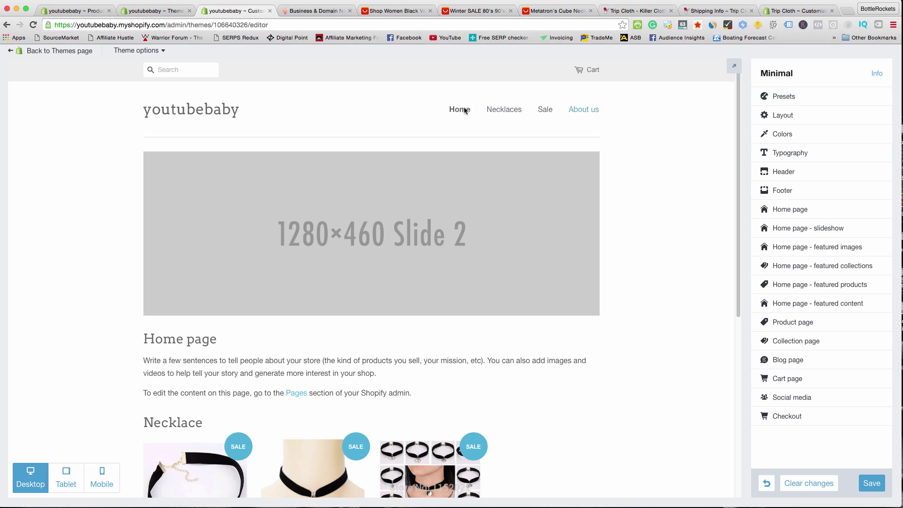
scroll(685, 287, "down", 1)
scroll(685, 288, "down", 3)
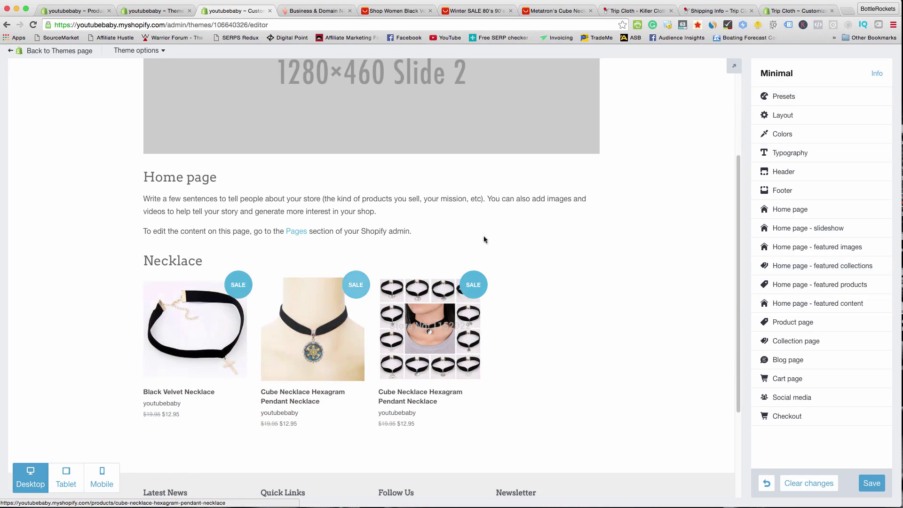
left_click(877, 267)
left_click(764, 75)
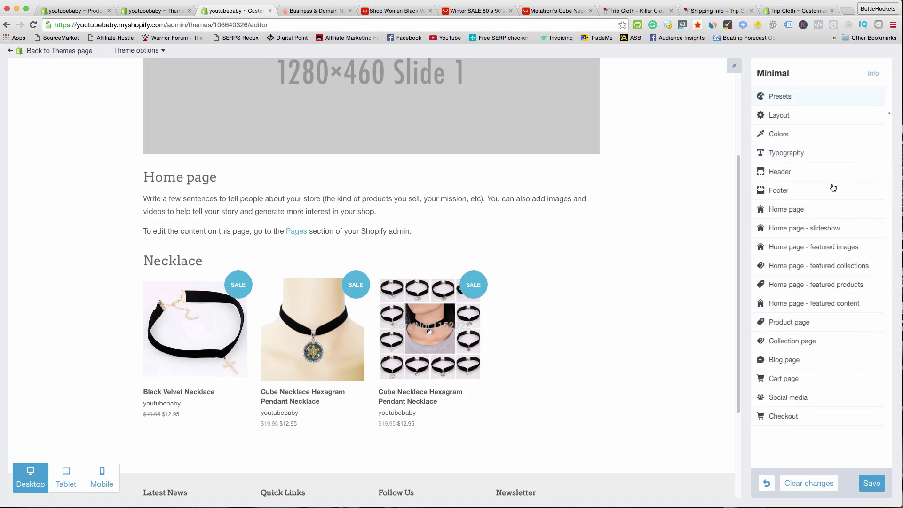
left_click(861, 285)
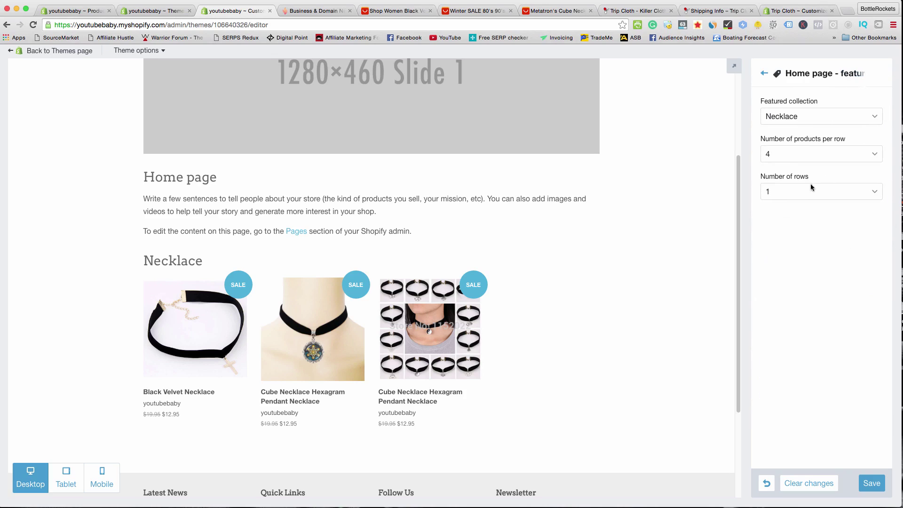
left_click(801, 154)
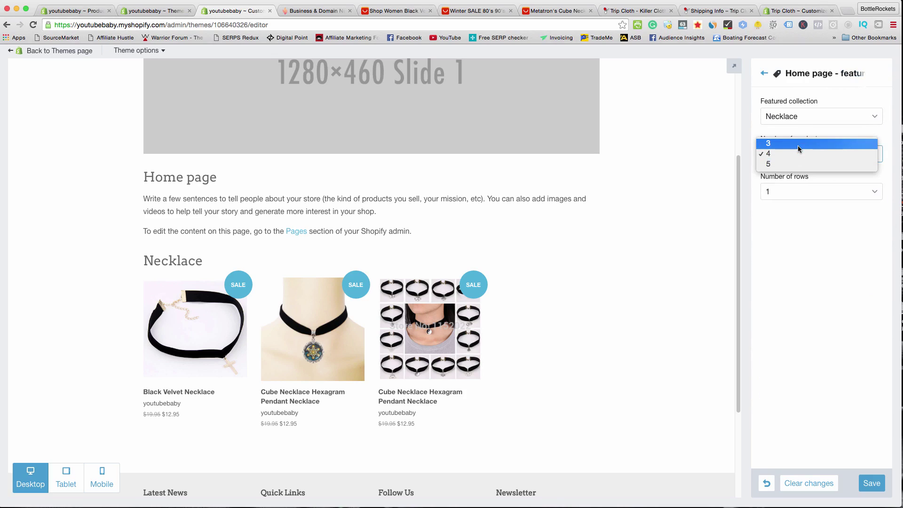
left_click(803, 233)
left_click(791, 154)
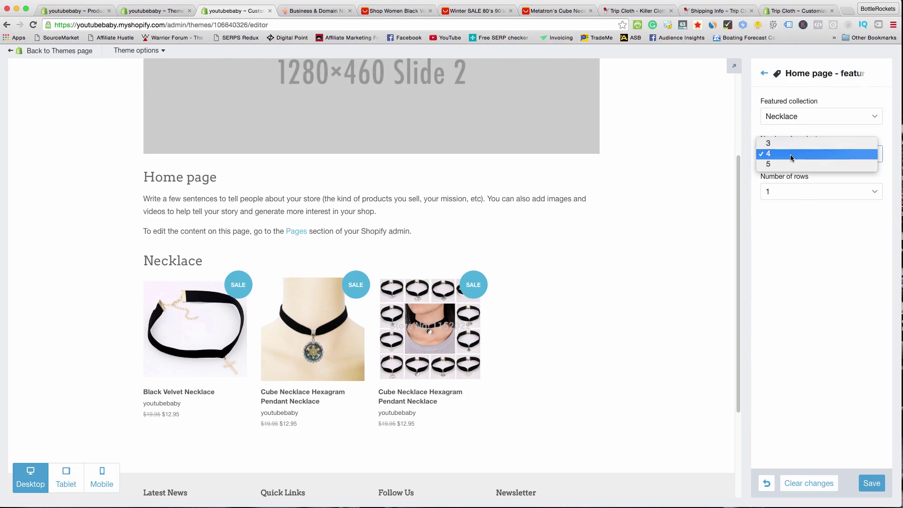
left_click(790, 143)
left_click(867, 478)
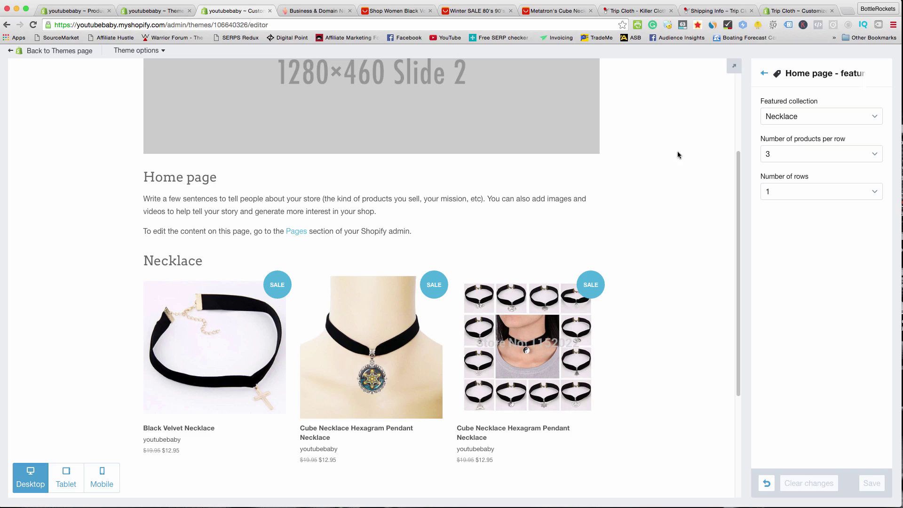
- Turn off the heading of the home page's featured content and set the featured content to None
left_click(764, 73)
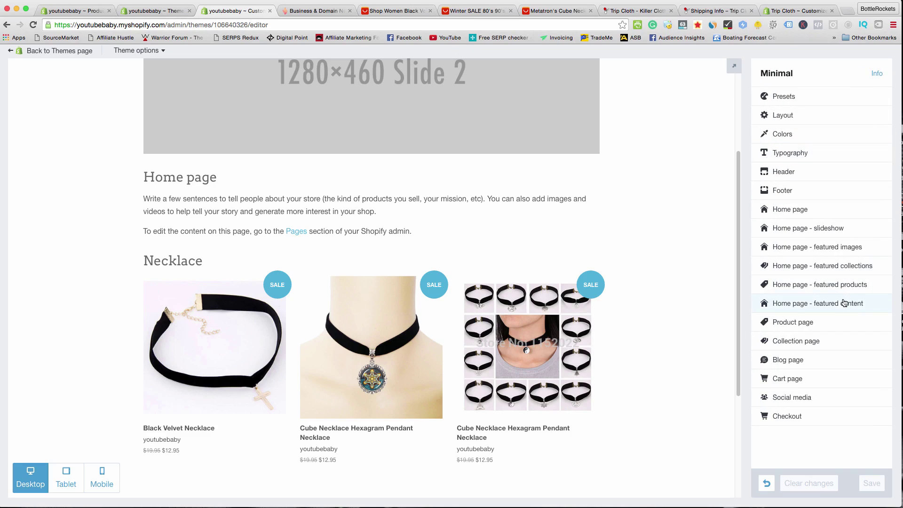
left_click(844, 303)
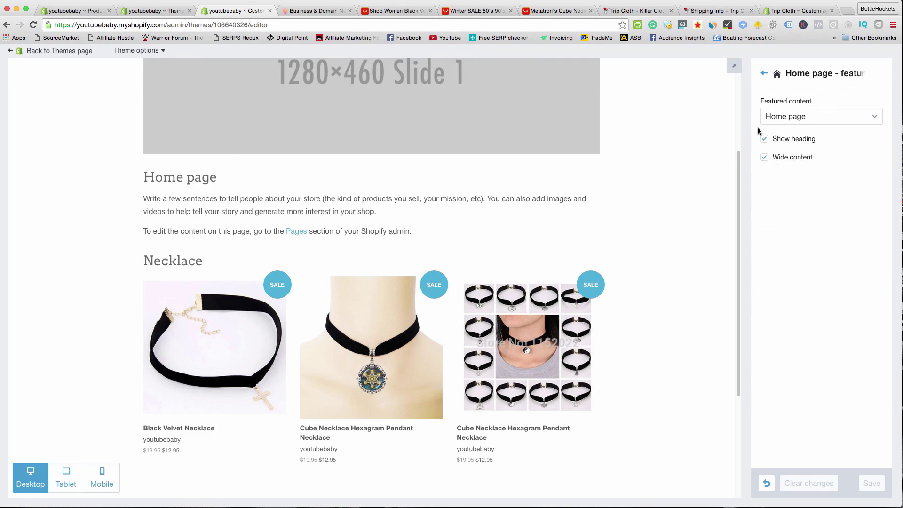
left_click(765, 139)
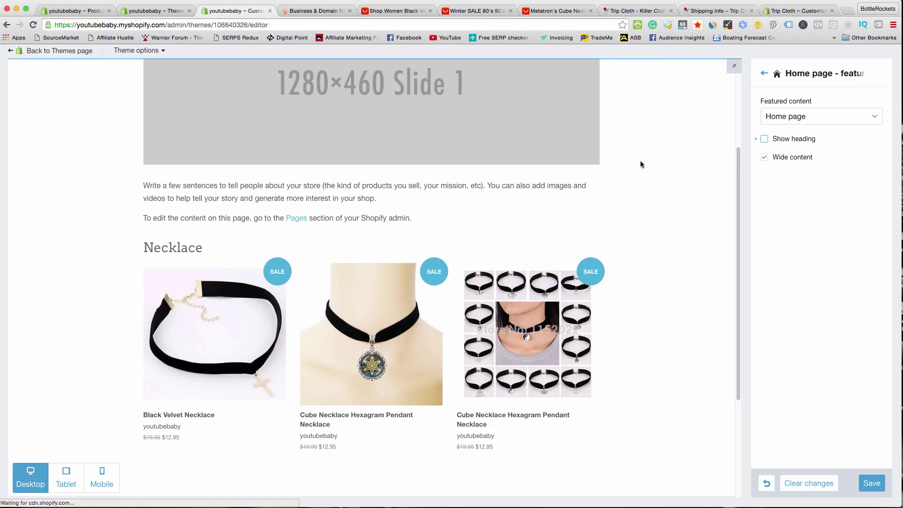
left_click(879, 115)
left_click(803, 156)
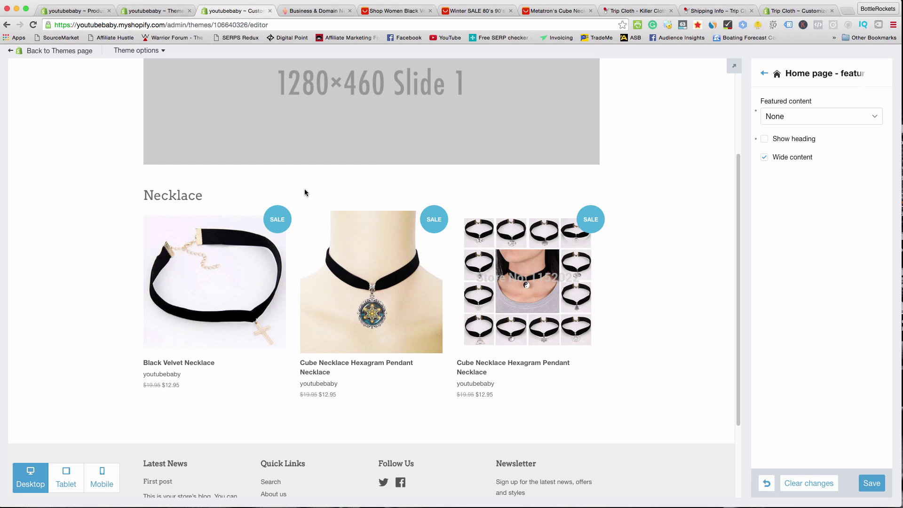
- Open the Trip Cloth home page from its Shipping Info page, look over its product rows and sale banner, and return to the Minimal theme editor
left_click(713, 11)
left_click(445, 135)
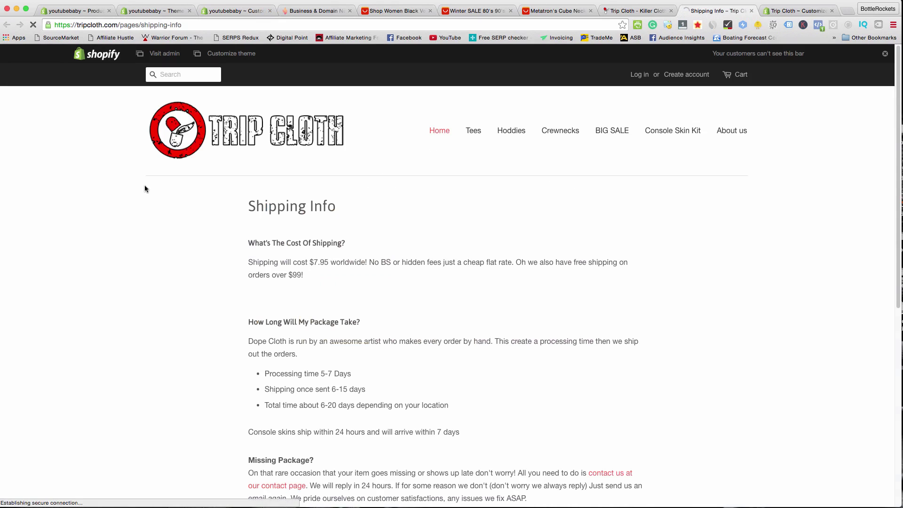
scroll(129, 229, "down", 8)
scroll(131, 228, "down", 5)
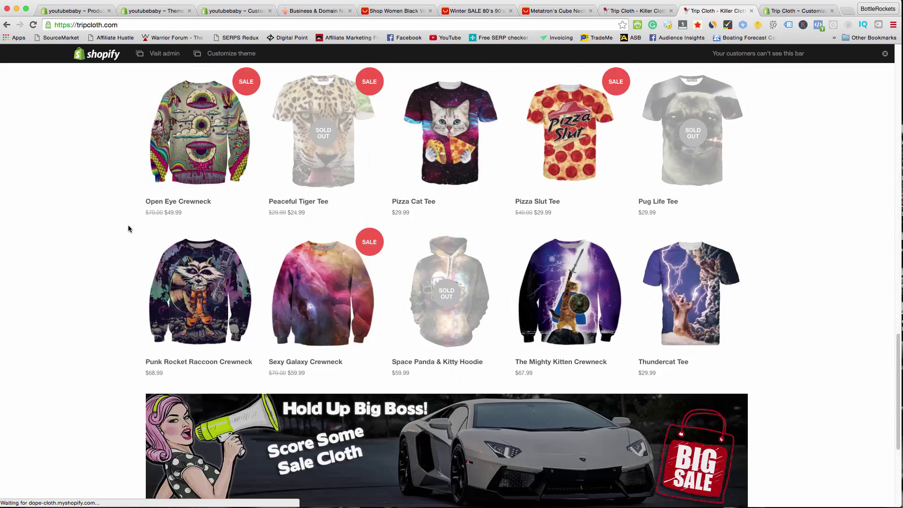
left_click(155, 10)
left_click(229, 11)
left_click(164, 11)
left_click(189, 11)
- Try the Refund page as the home page's featured content, check it in the preview and set the featured content back to None
scroll(676, 203, "up", 2)
scroll(675, 203, "up", 2)
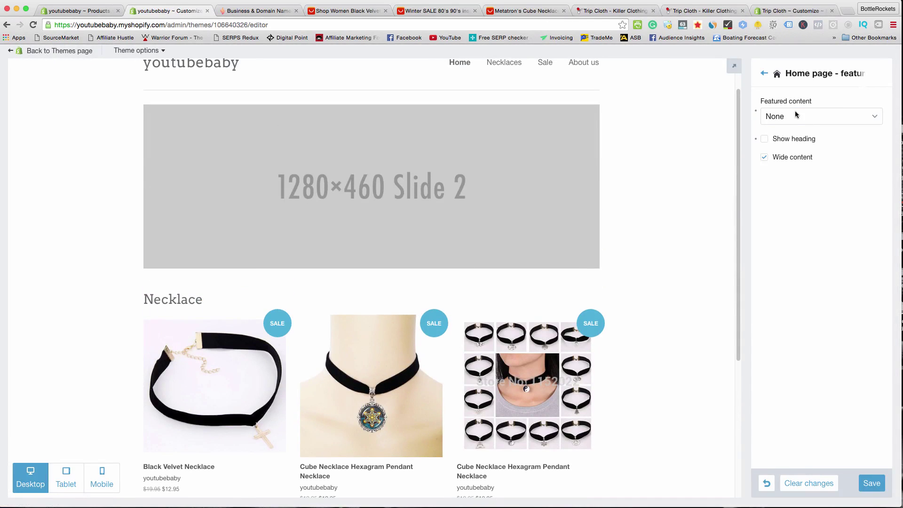
left_click(841, 124)
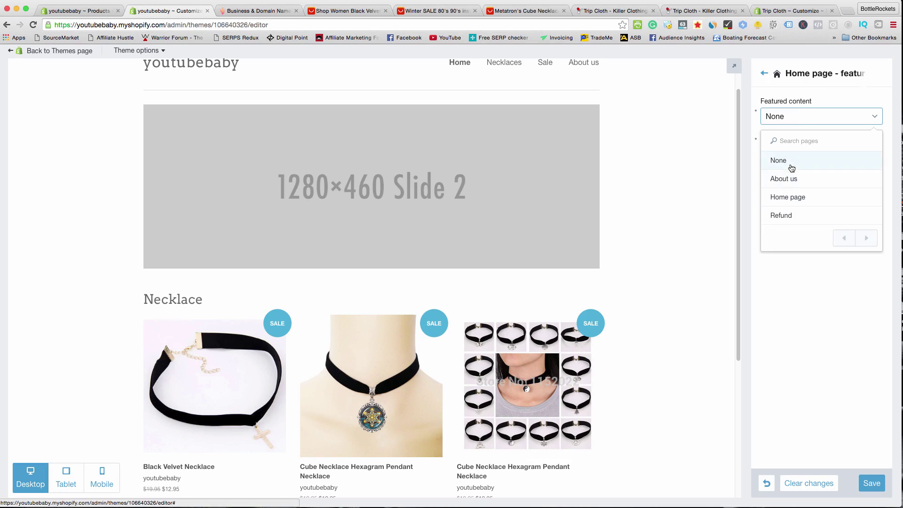
left_click(781, 216)
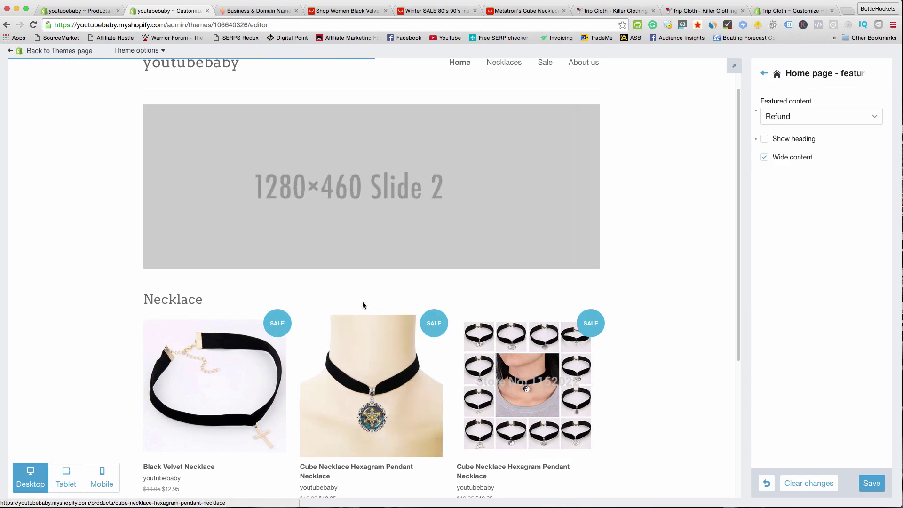
scroll(254, 295, "down", 10)
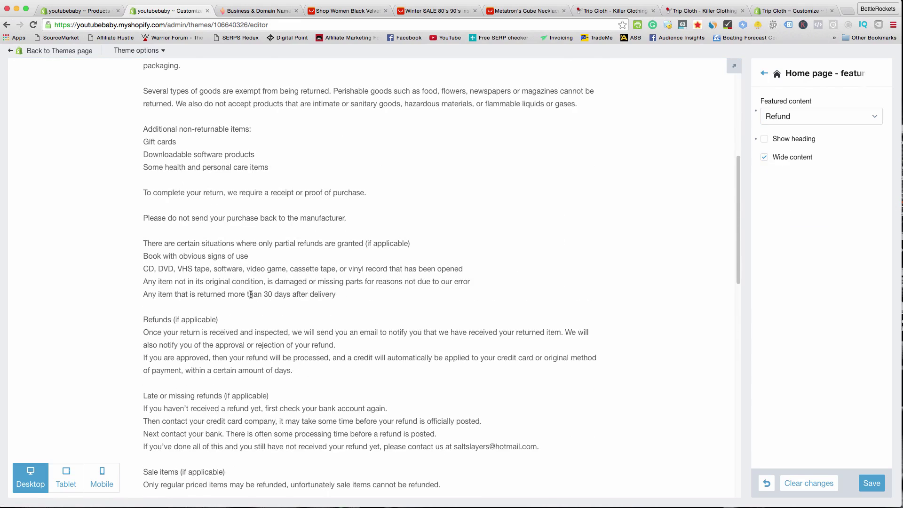
scroll(245, 301, "up", 15)
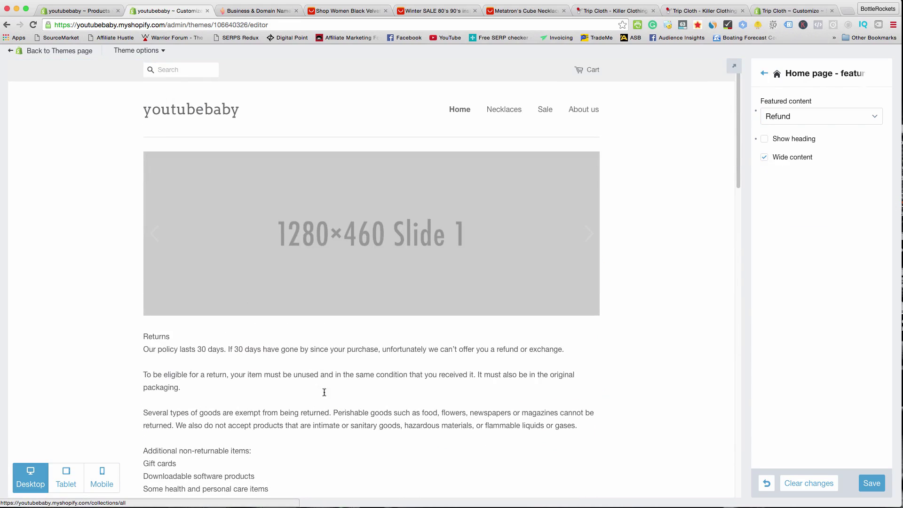
left_click(807, 118)
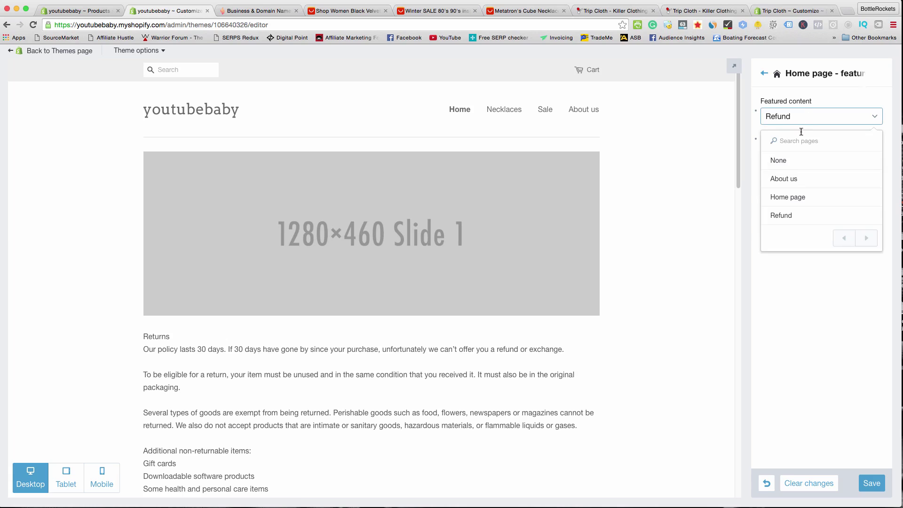
left_click(785, 160)
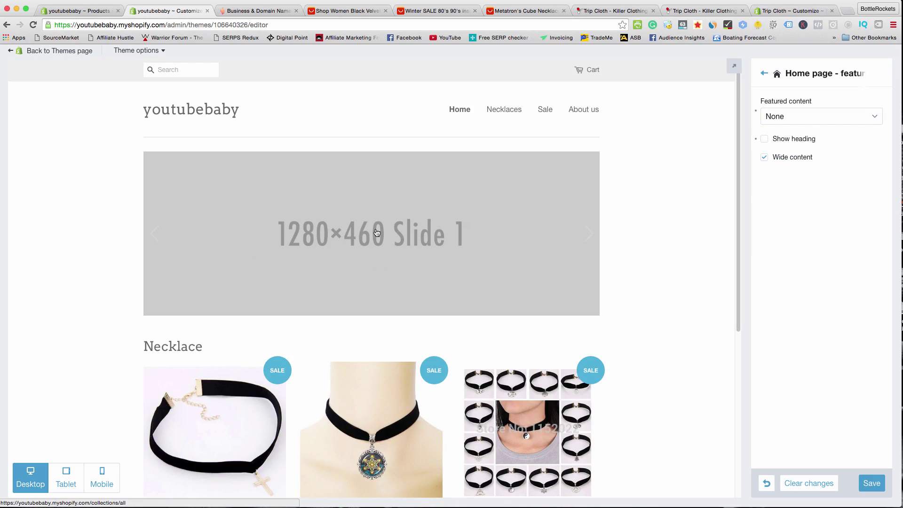
- Set the home page slideshow's transition effect to Fade
left_click(766, 73)
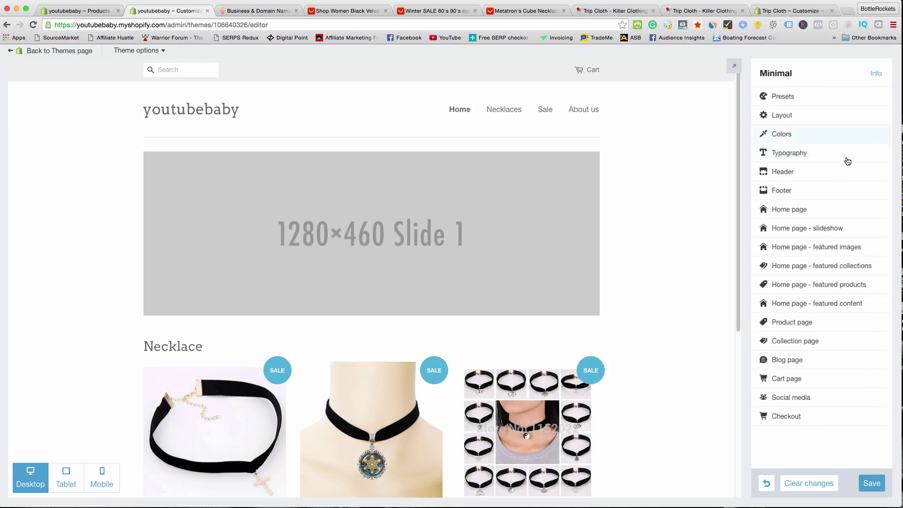
left_click(842, 235)
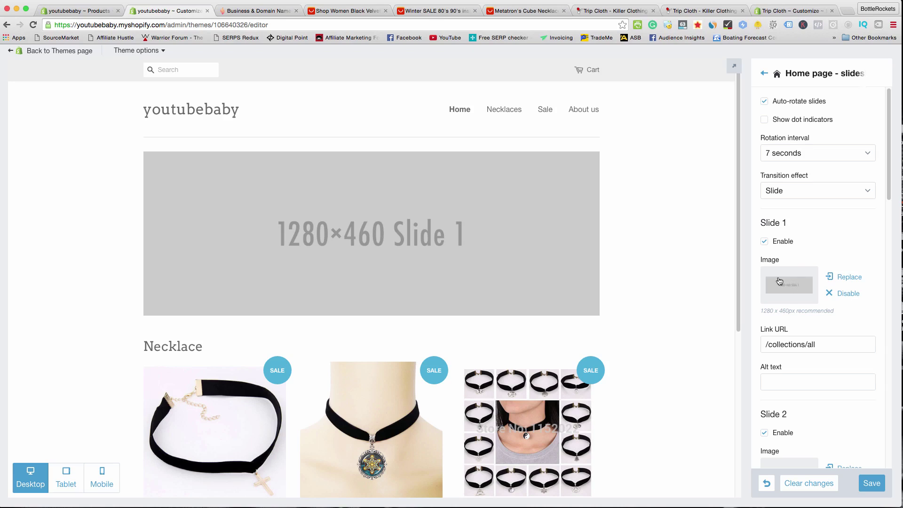
left_click(805, 190)
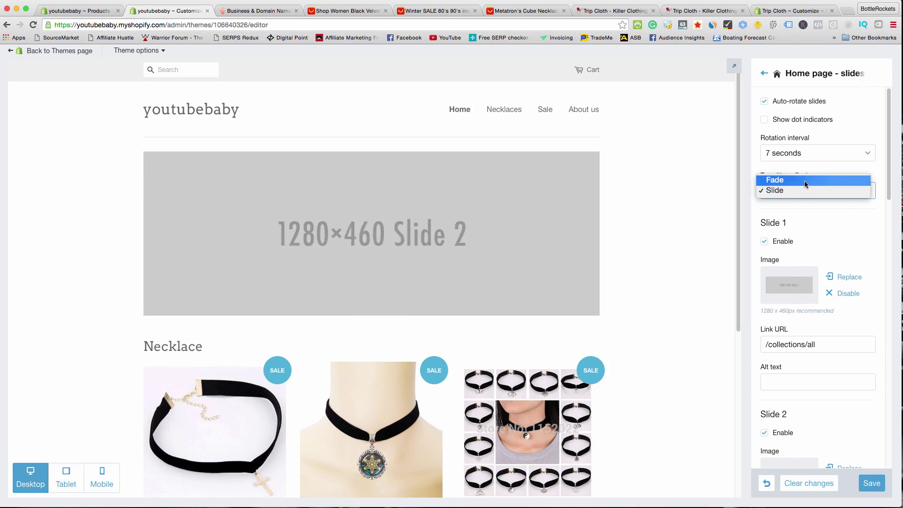
left_click(806, 181)
- Review the home page slideshow's settings for slides 1 to 6 and return to the Minimal theme's settings list
scroll(802, 198, "down", 3)
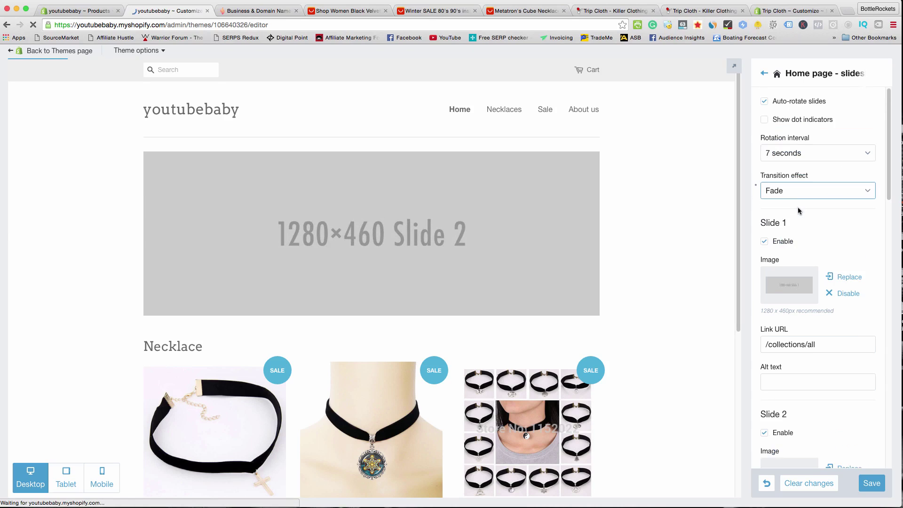
scroll(798, 207, "down", 5)
scroll(798, 207, "down", 2)
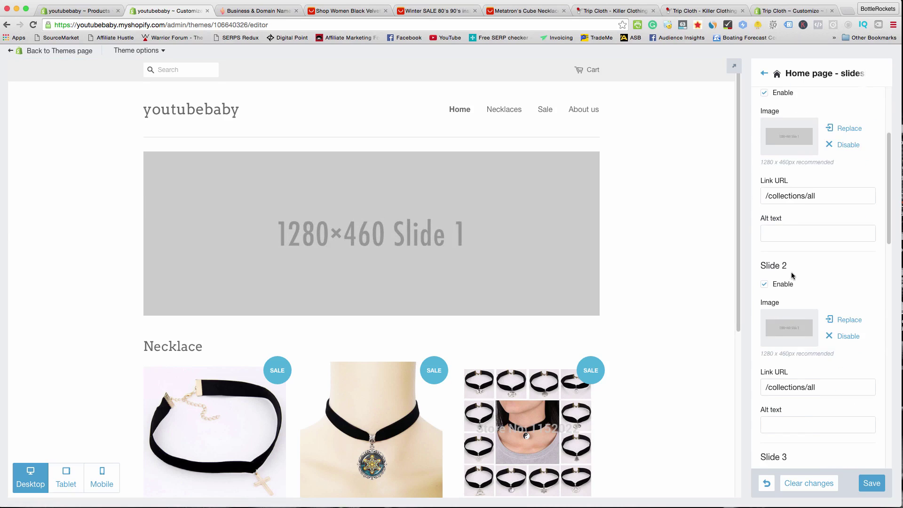
scroll(801, 239, "down", 2)
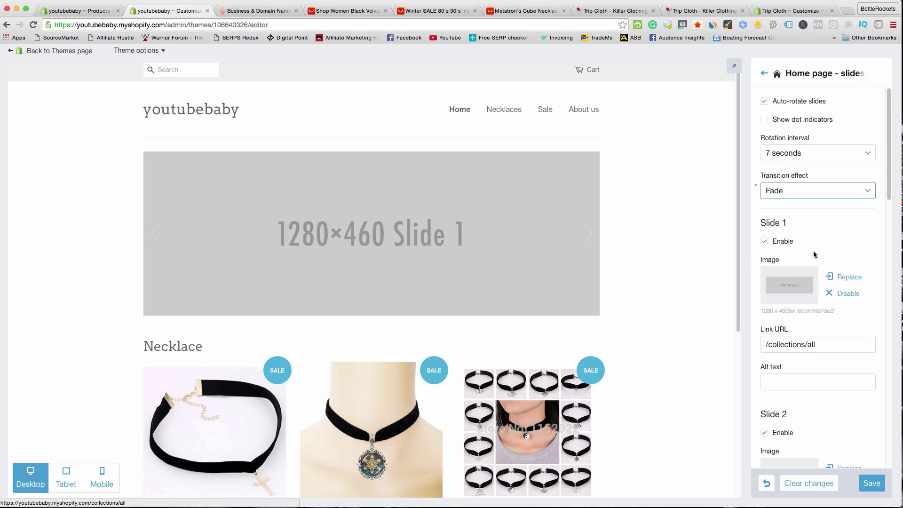
scroll(815, 252, "down", 20)
scroll(815, 255, "down", 3)
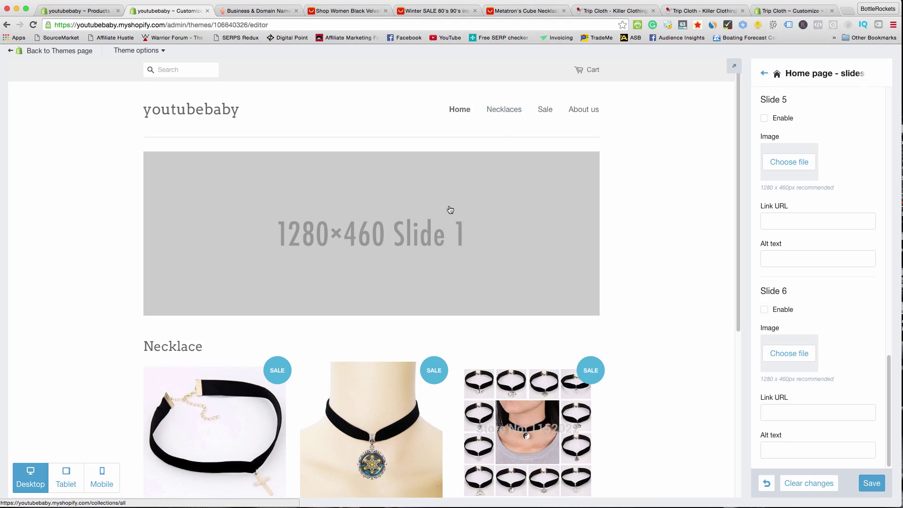
scroll(820, 281, "up", 18)
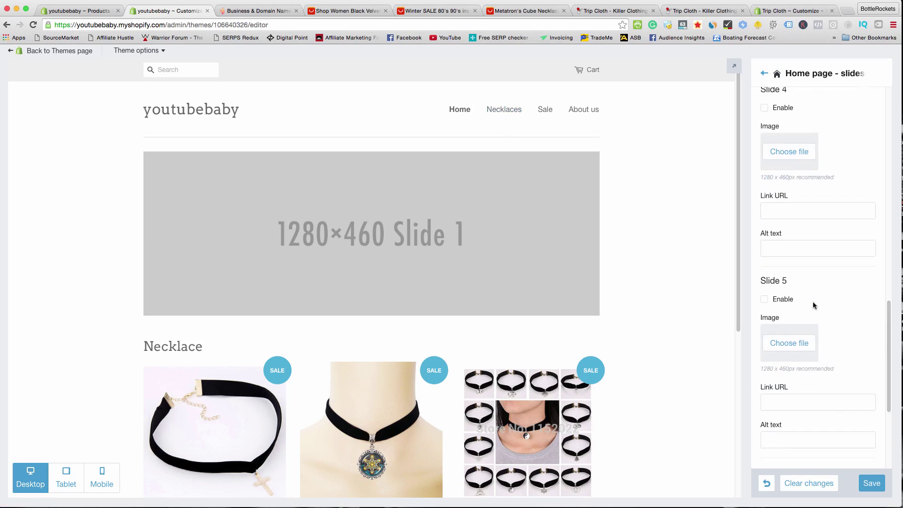
left_click(760, 75)
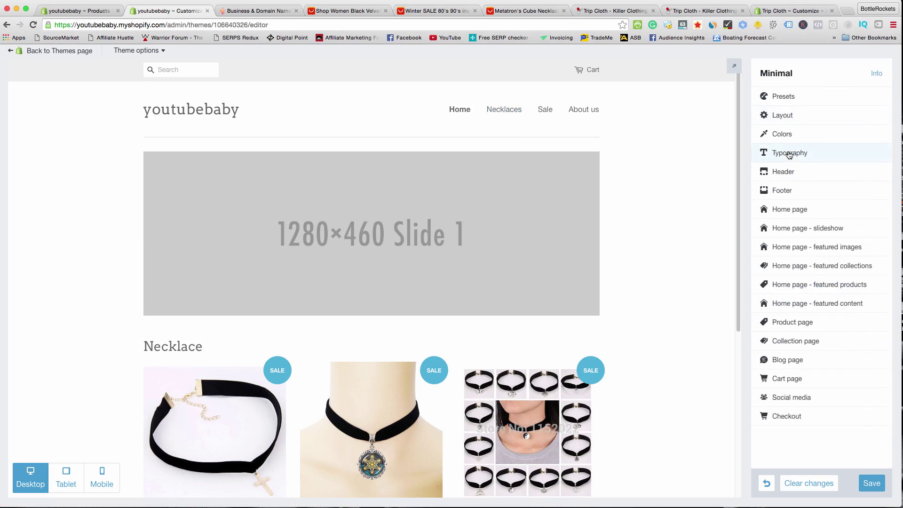
- Open the Minimal theme's home page featured images settings, and follow Trip Cloth's Dope Tees featured image to look over its Tees collection
left_click(842, 252)
left_click(704, 12)
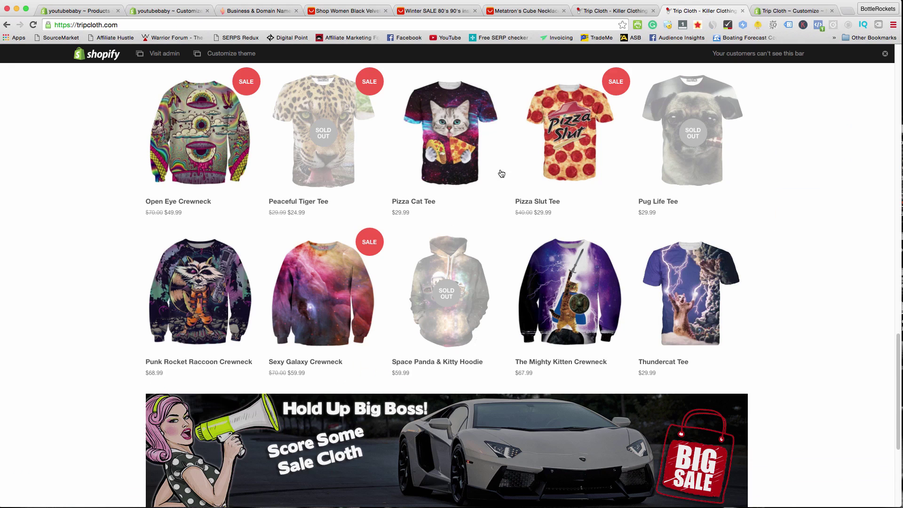
scroll(518, 179, "up", 10)
scroll(474, 187, "down", 3)
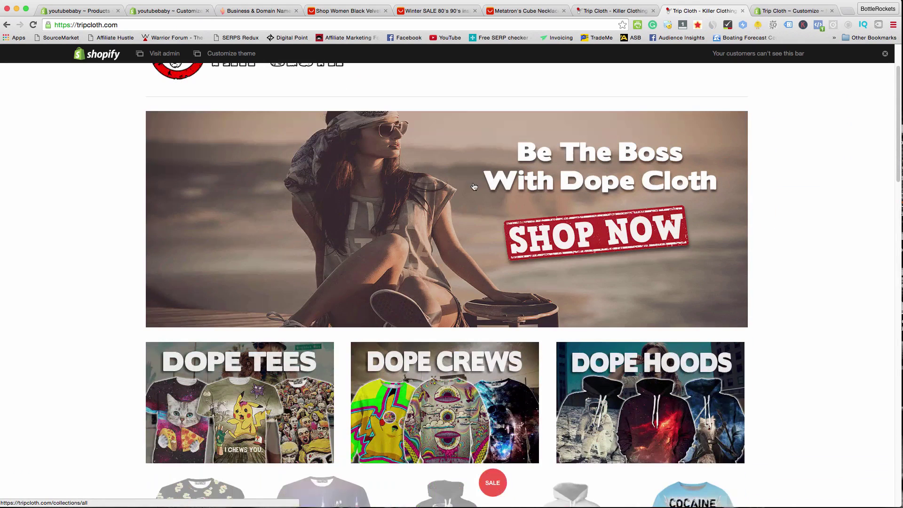
left_click(245, 385)
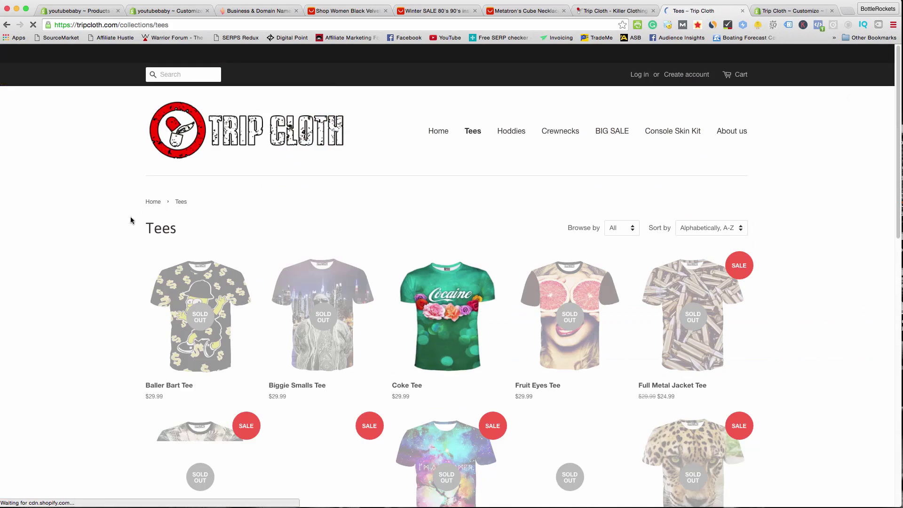
scroll(288, 267, "down", 10)
scroll(287, 267, "up", 2)
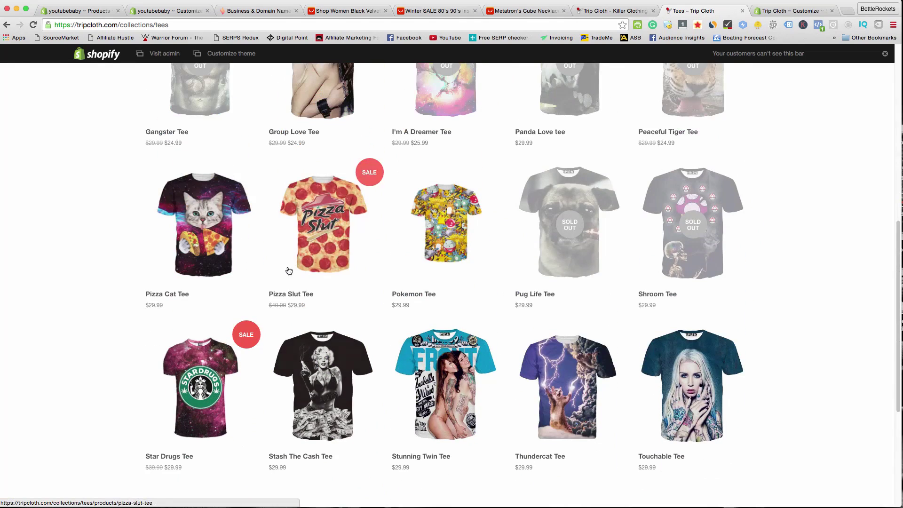
- Compare Trip Cloth's featured image settings and home page images with the Minimal theme's settings for Images 1 to 4
left_click(782, 12)
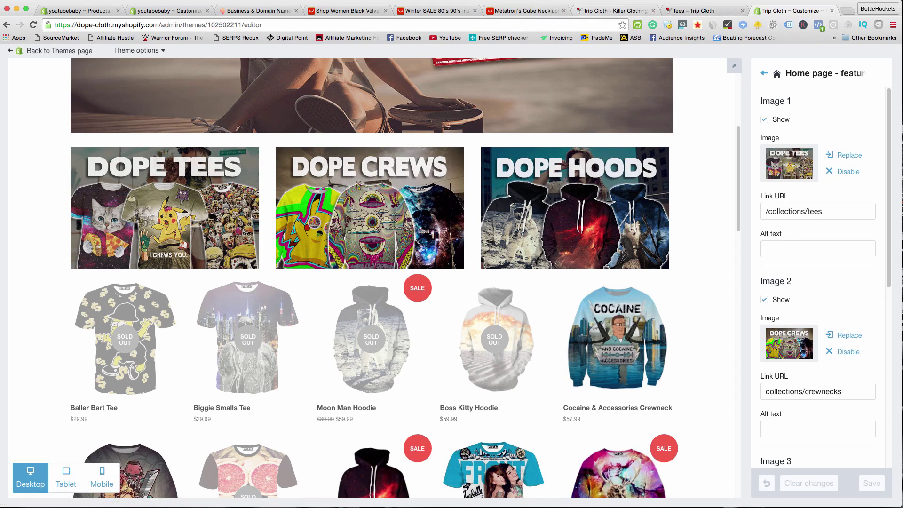
left_click(185, 12)
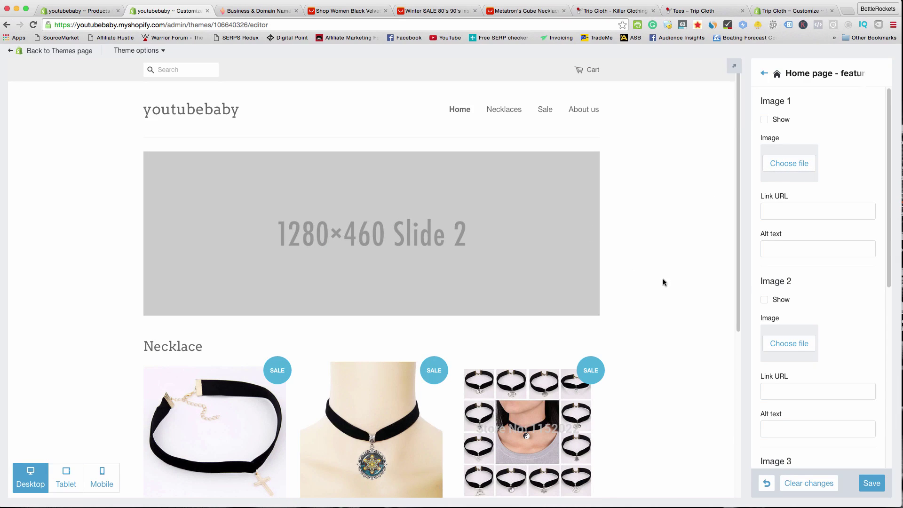
scroll(800, 250, "down", 7)
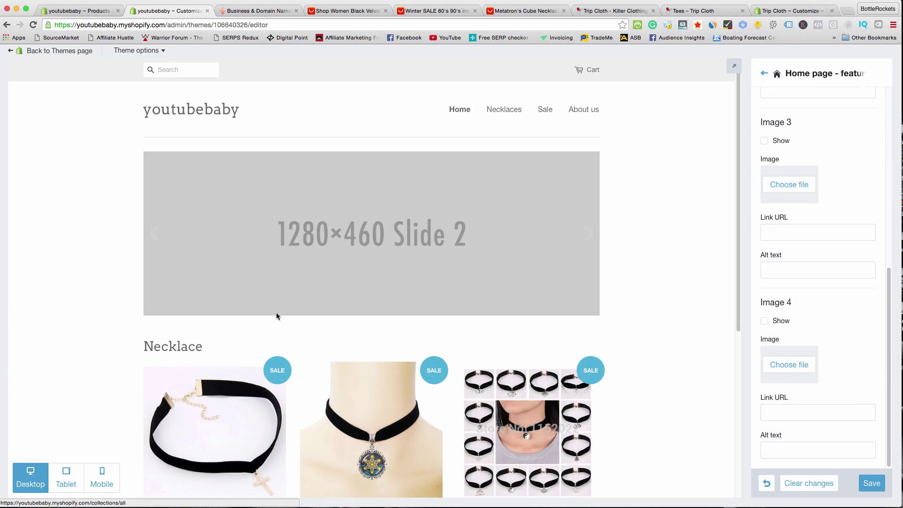
left_click(636, 12)
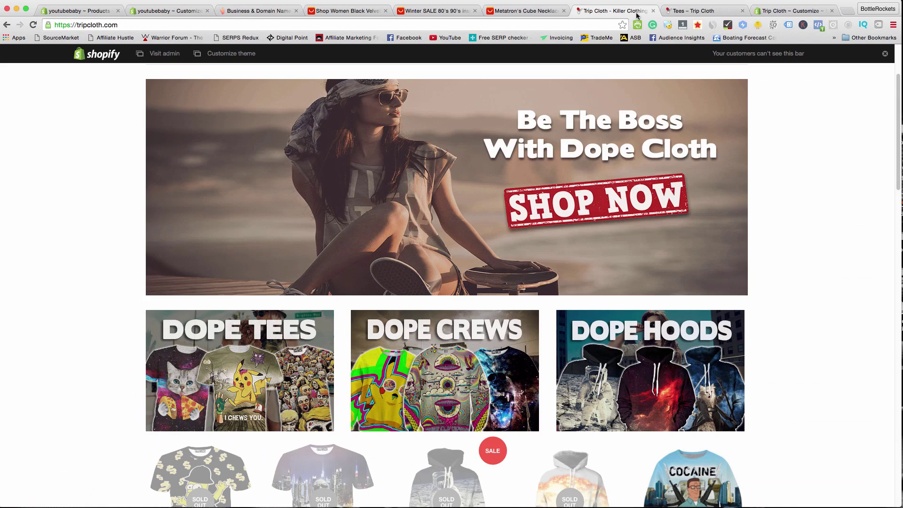
left_click(172, 10)
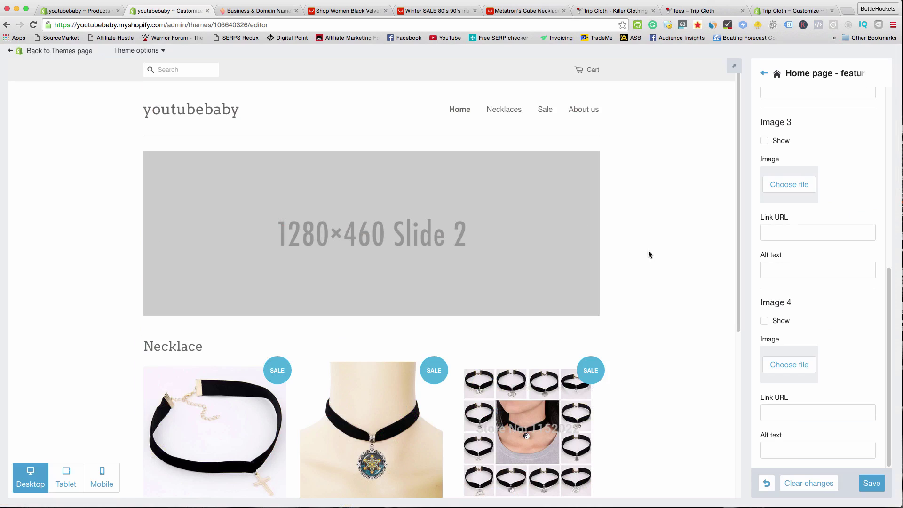
- Look over the store's home page preview down to the footer and examine the Cube Necklace Hexagram Pendant Necklace product page
scroll(647, 252, "down", 3)
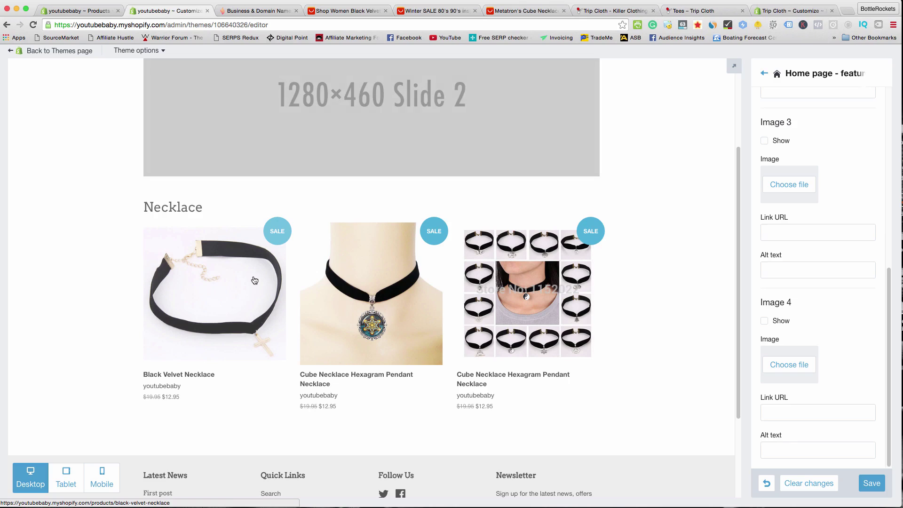
scroll(256, 278, "down", 3)
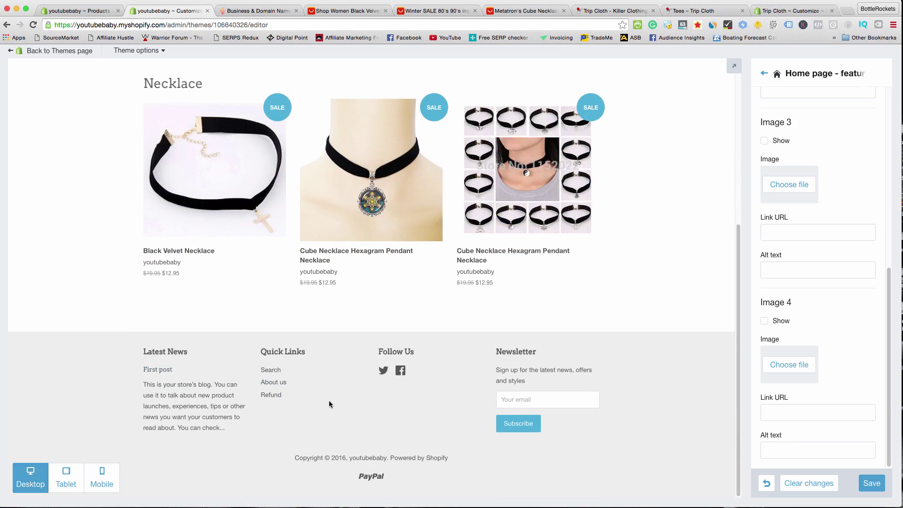
left_click(354, 218)
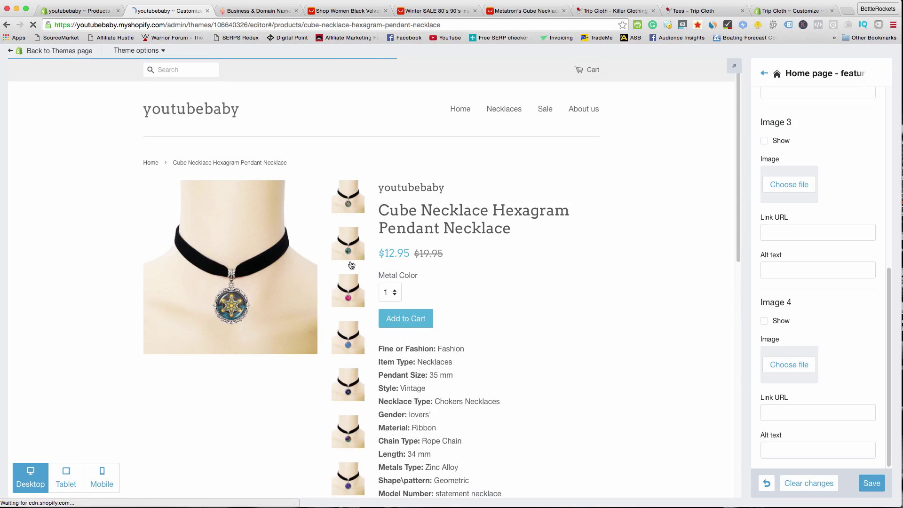
scroll(348, 237, "down", 3)
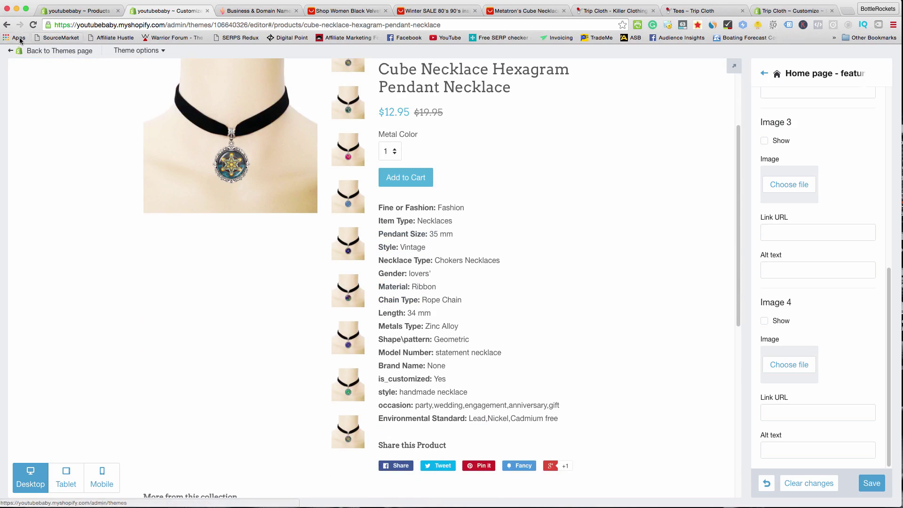
- Go to the Black Velvet Necklace product page in the preview and examine its description, trust badges and related products
left_click(6, 25)
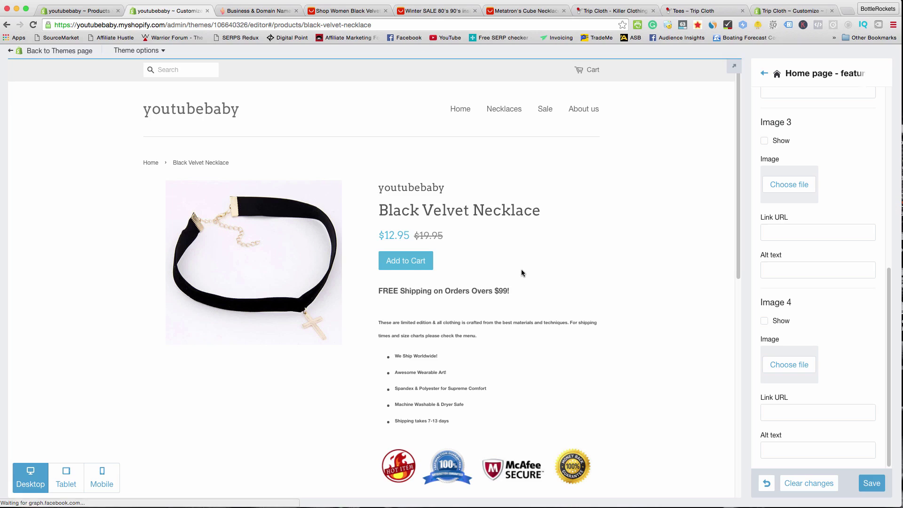
scroll(521, 271, "down", 3)
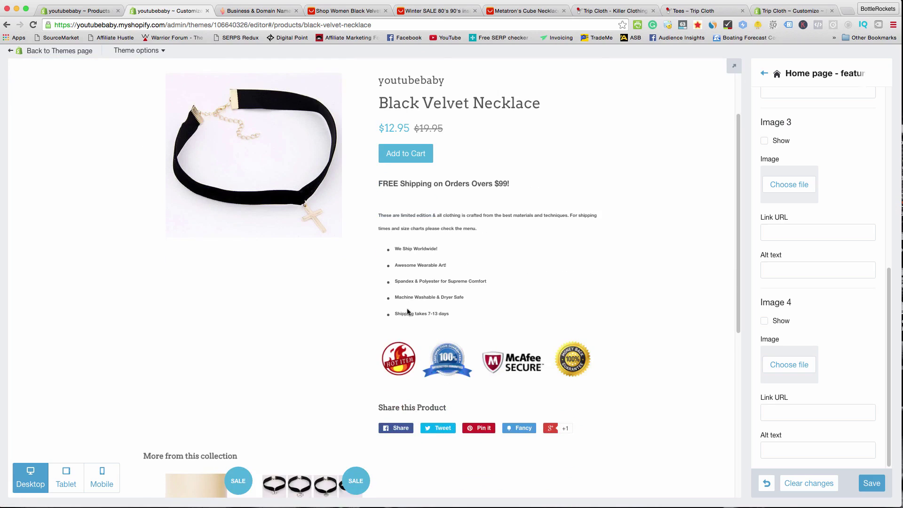
scroll(409, 311, "down", 1)
scroll(325, 341, "down", 2)
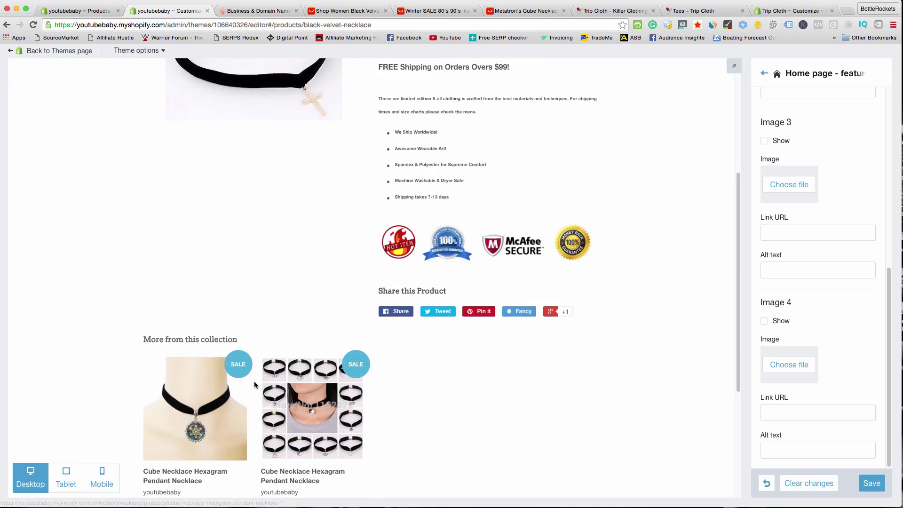
scroll(100, 345, "down", 2)
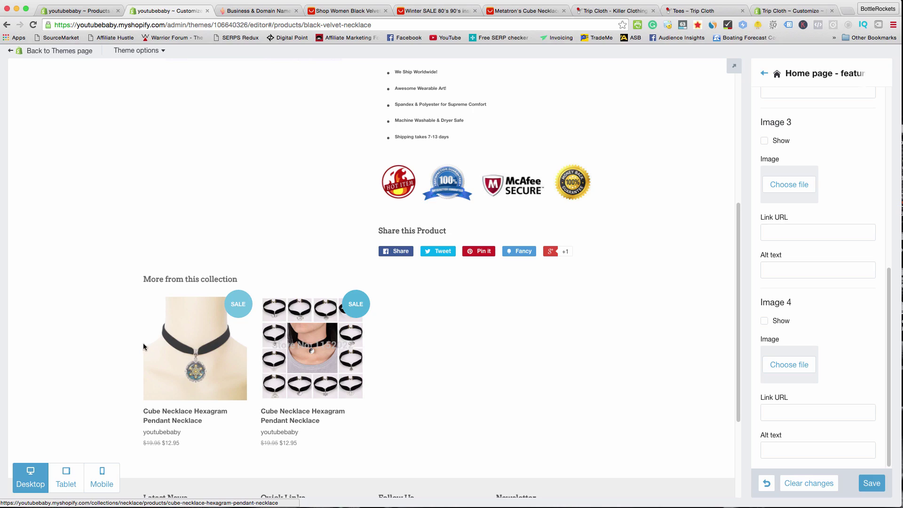
- Switch the preview to the Mobile layout and look over the Black Velvet Necklace page down to its related products
left_click(94, 477)
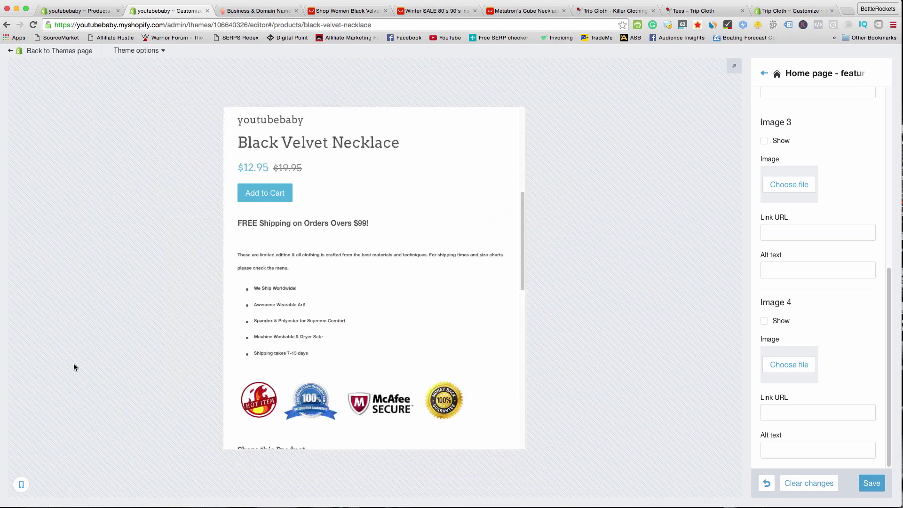
scroll(349, 212, "up", 6)
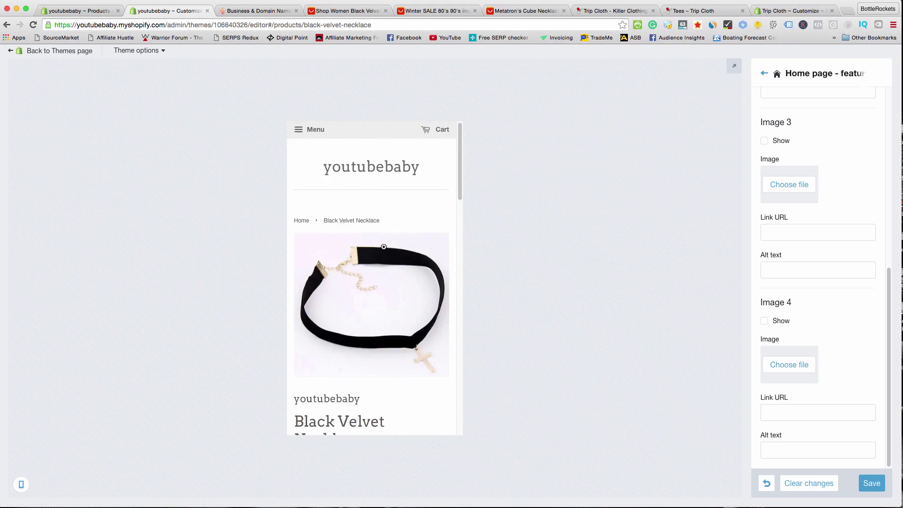
scroll(377, 235, "down", 10)
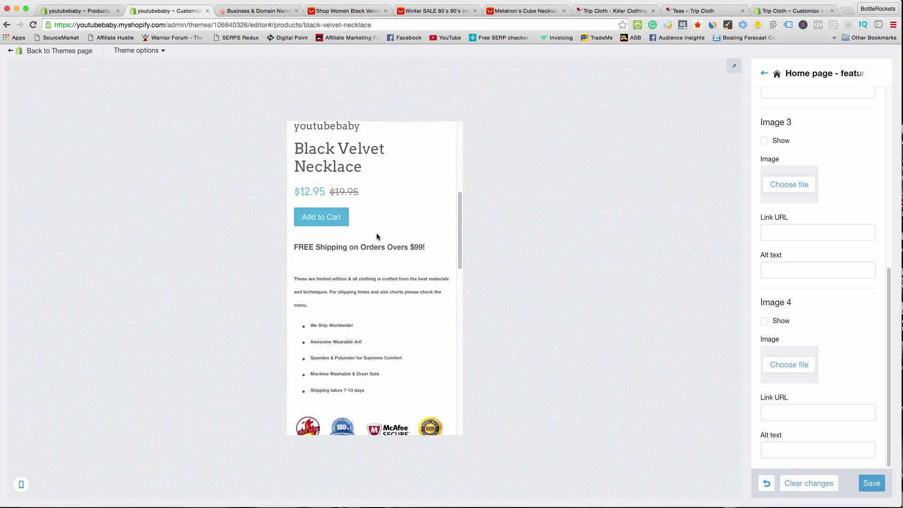
scroll(376, 233, "down", 3)
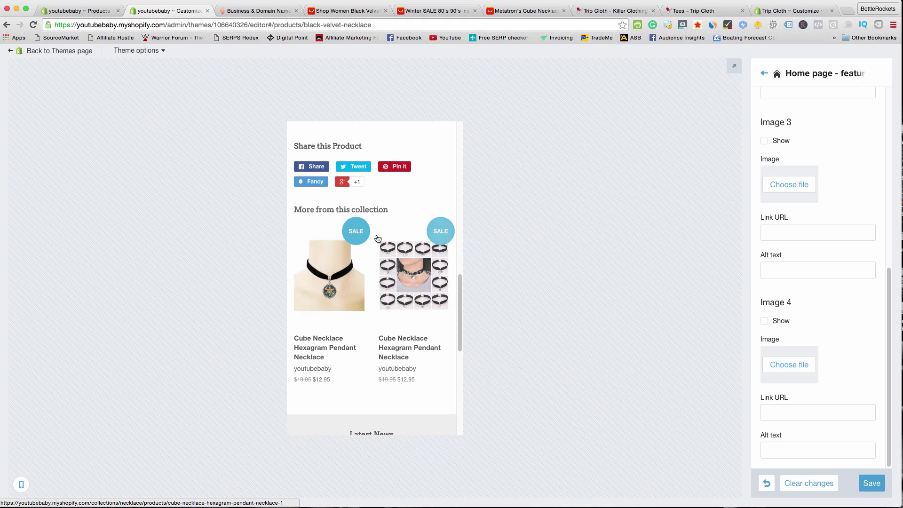
- Examine both Cube Necklace Hexagram Pendant Necklace product pages in the mobile preview, including their related products and footer
left_click(395, 218)
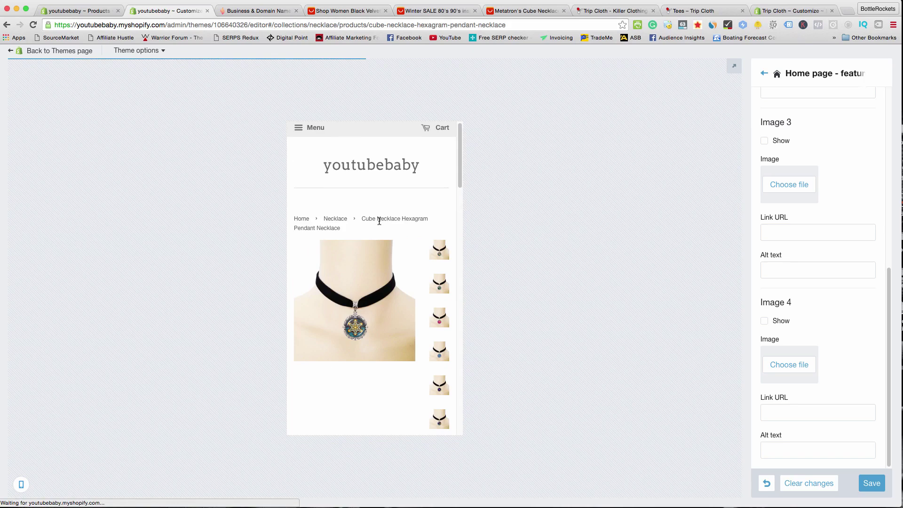
scroll(385, 221, "down", 5)
scroll(382, 220, "down", 10)
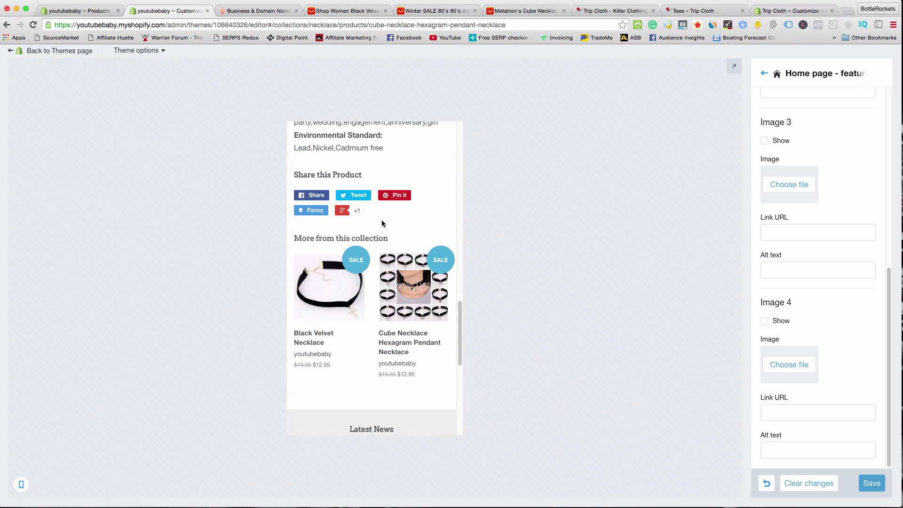
left_click(356, 282)
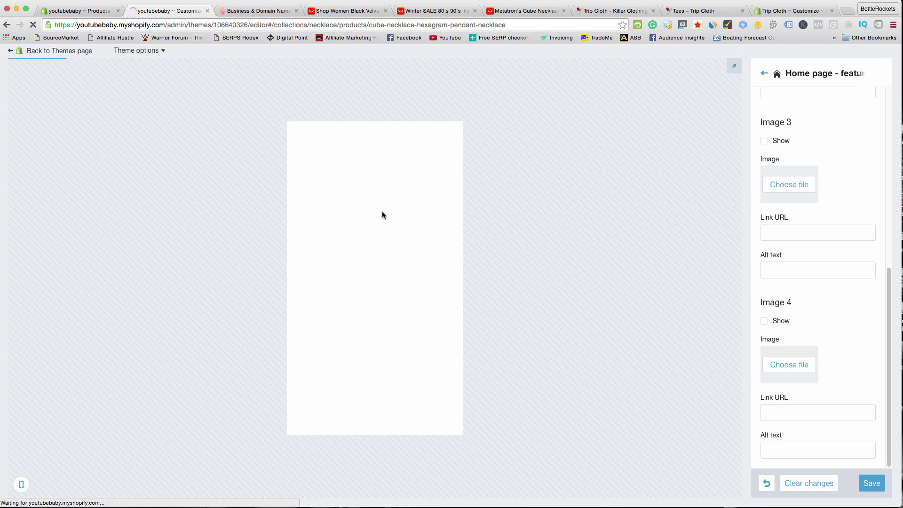
scroll(380, 216, "down", 5)
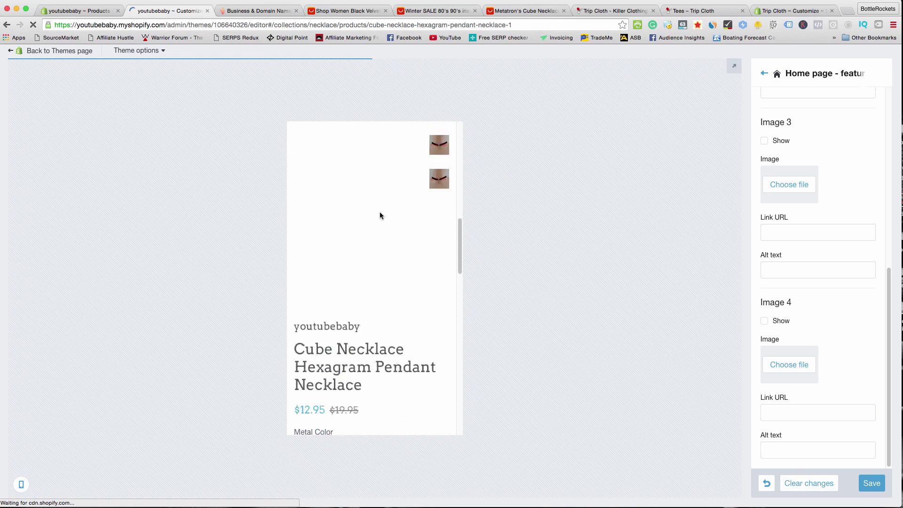
scroll(379, 212, "down", 15)
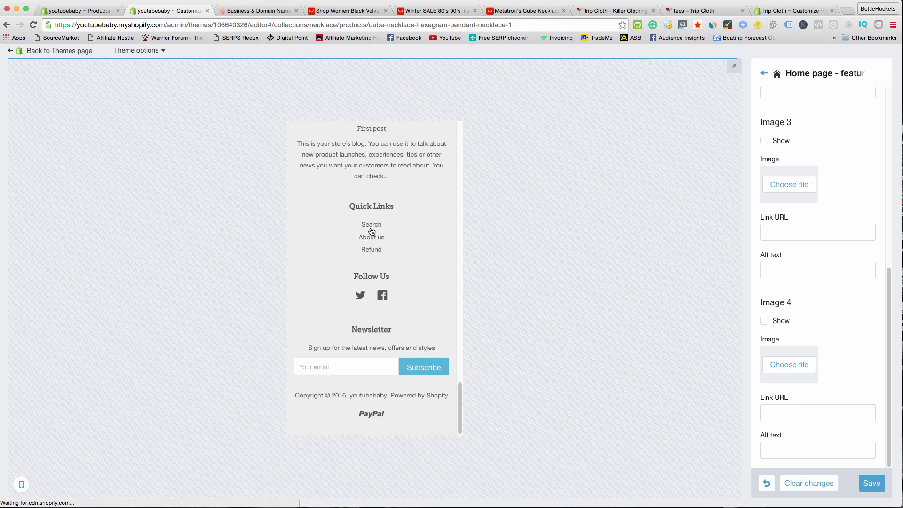
scroll(337, 359, "up", 18)
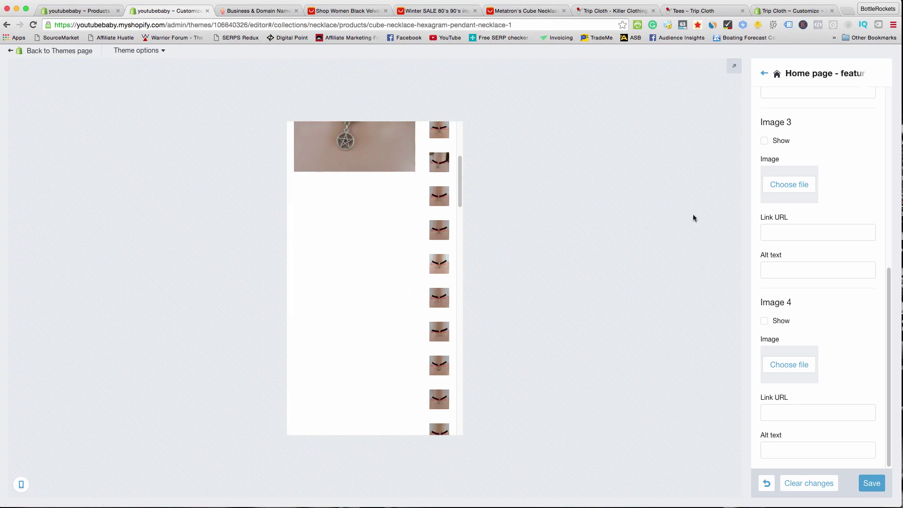
- Leave the Minimal theme editor for the Themes page, discarding the unsaved changes, and look over the installed themes
left_click(61, 51)
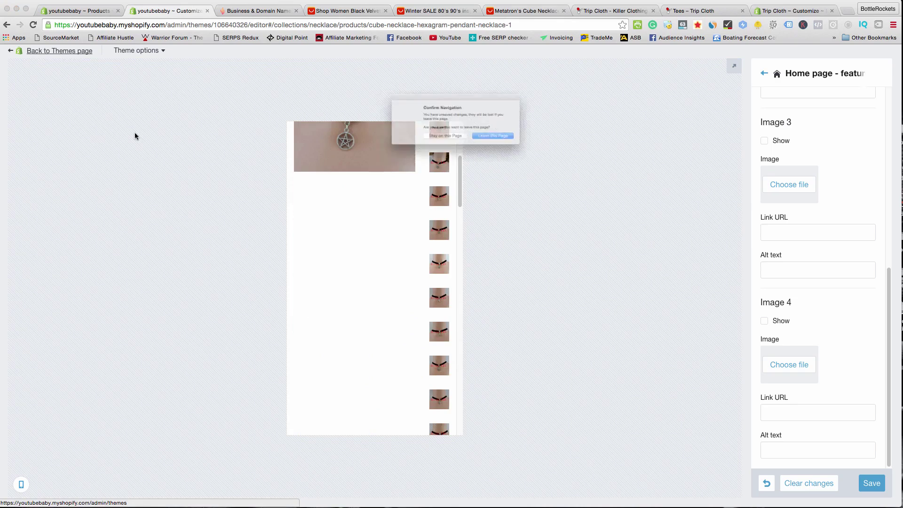
left_click(515, 145)
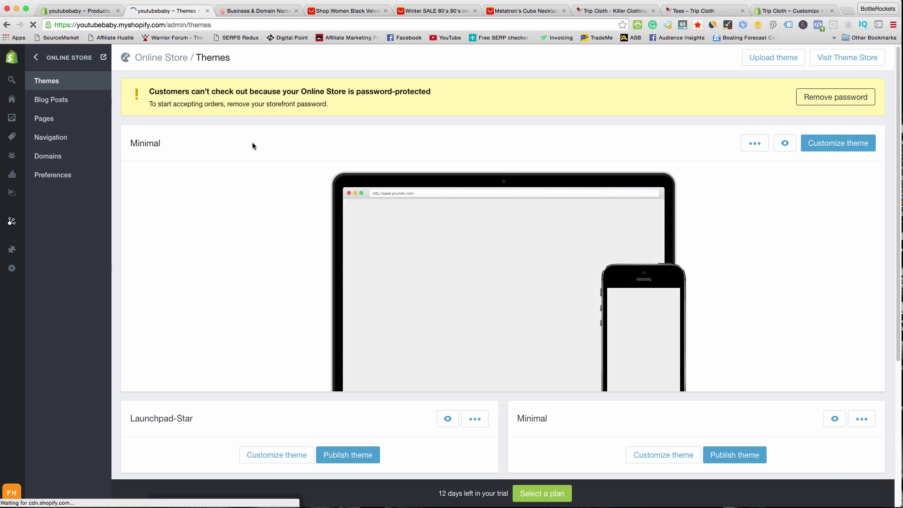
scroll(252, 142, "down", 5)
scroll(253, 147, "up", 4)
scroll(252, 148, "up", 1)
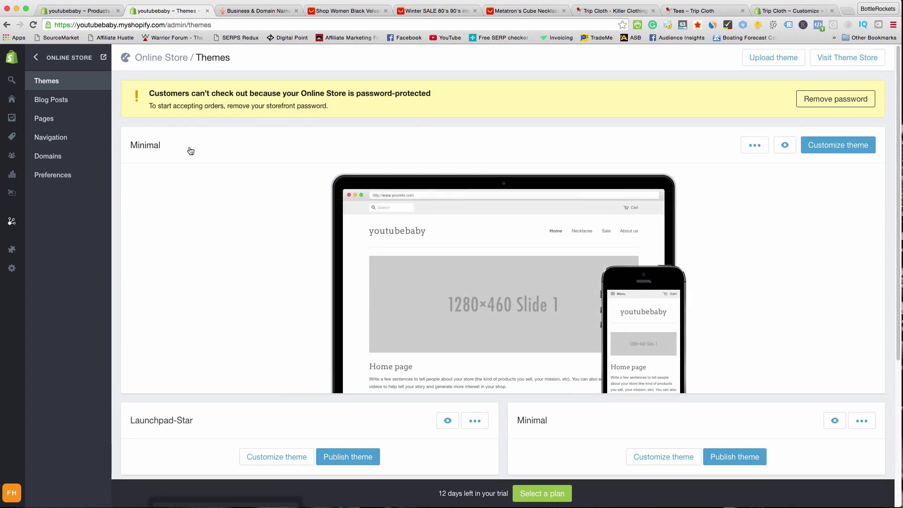
- Add the existing domain hdhdh.com to the online store, read its A record setup instructions and dismiss them
left_click(59, 158)
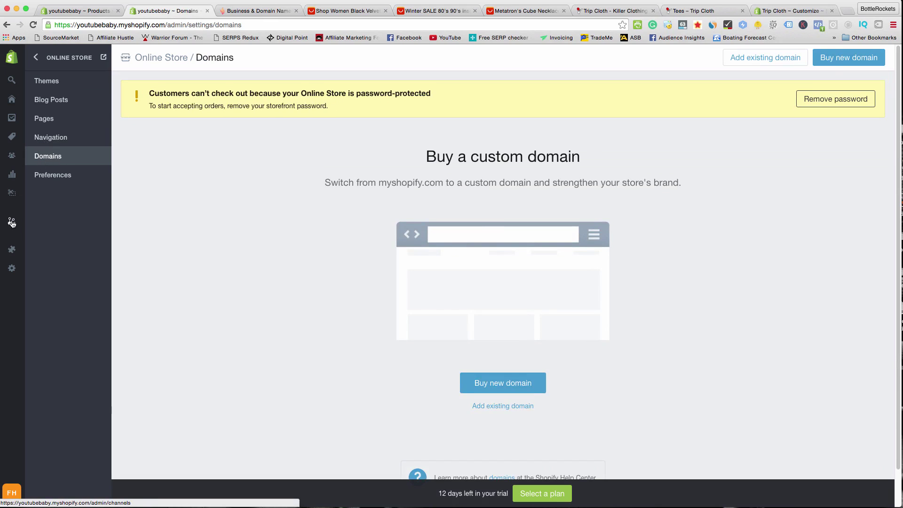
mouse_move(29, 224)
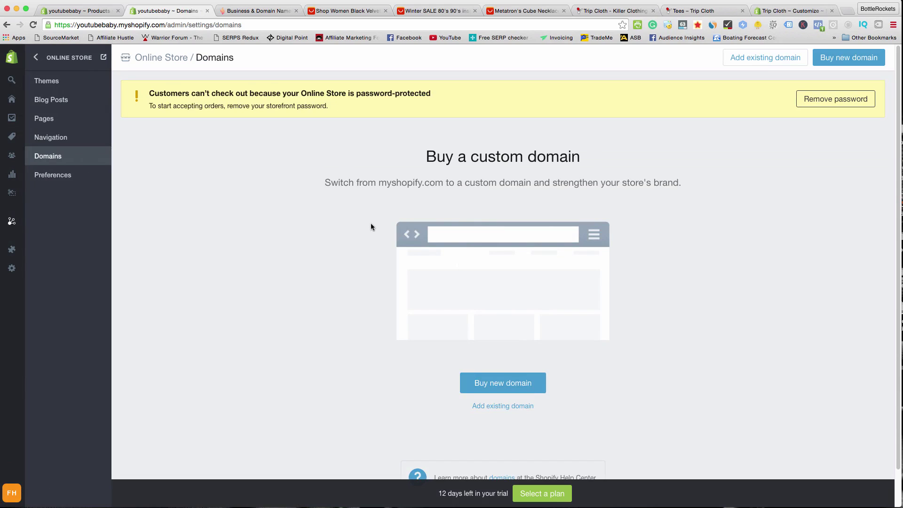
left_click(477, 408)
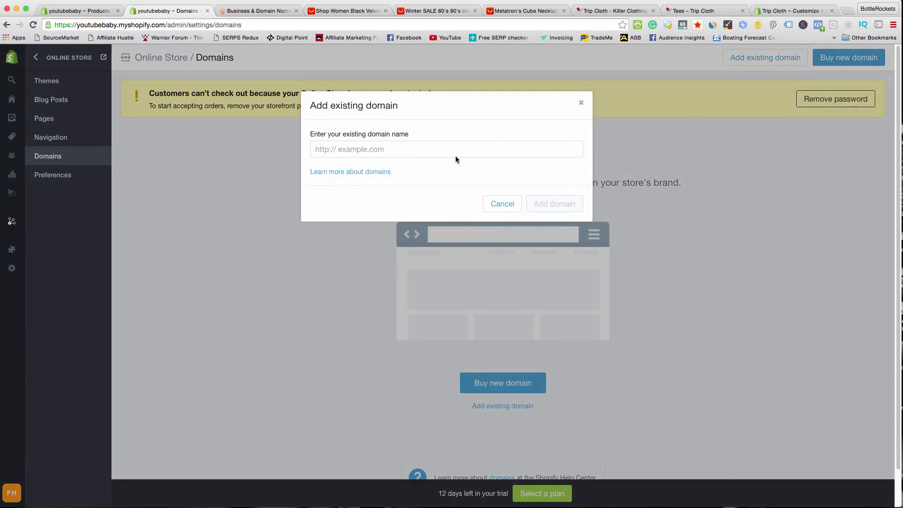
left_click(456, 154)
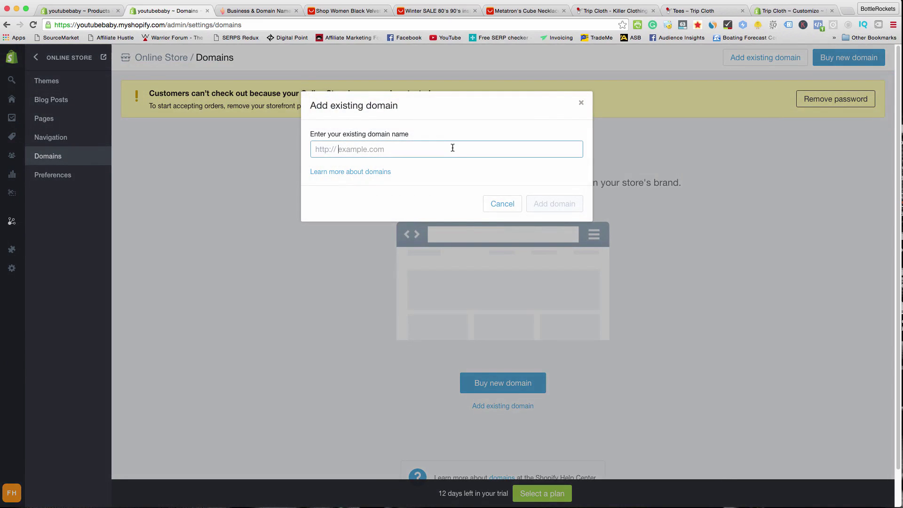
type("hdhdh.com")
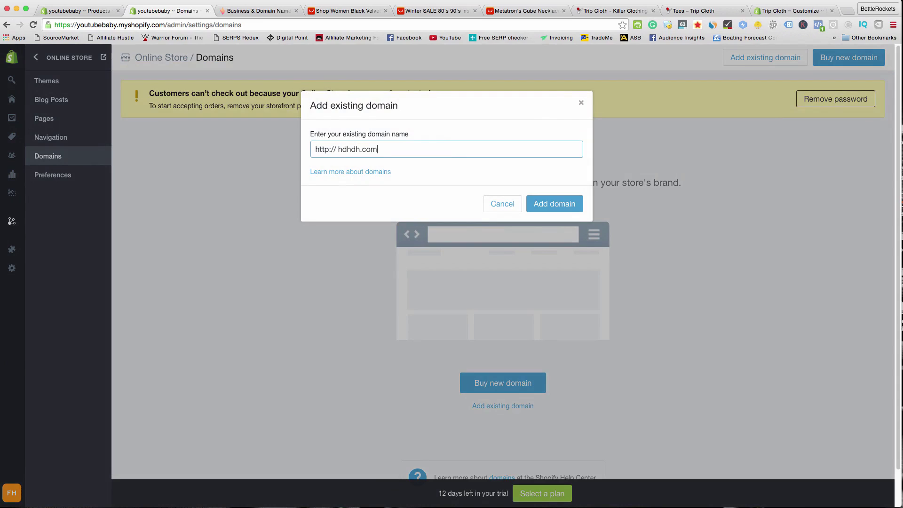
key("Return")
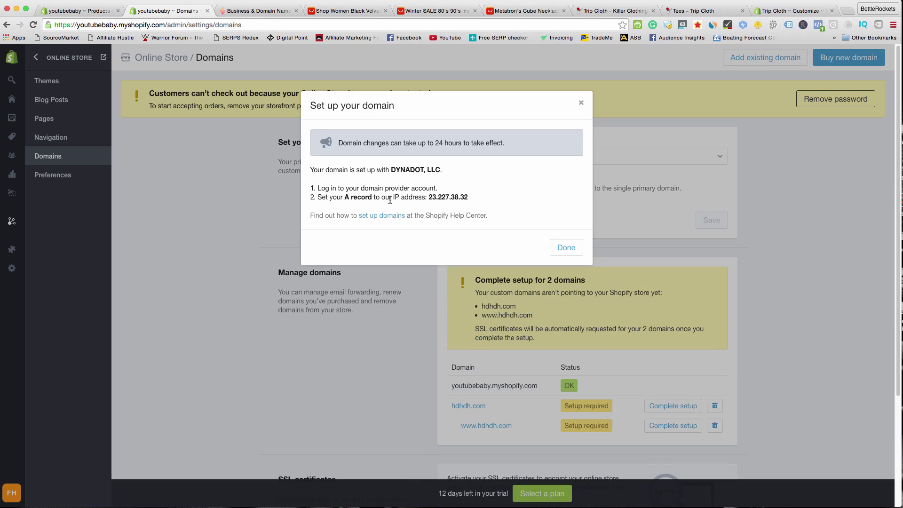
left_click_drag(431, 197, 463, 198)
left_click(580, 105)
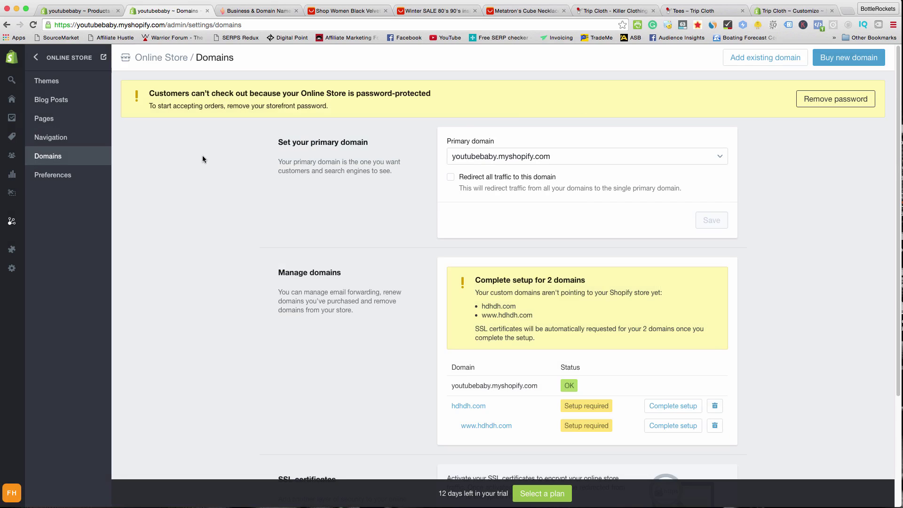
- Look over the store's Preferences from homepage title down to storefront password, and view the blog posts list
left_click(50, 175)
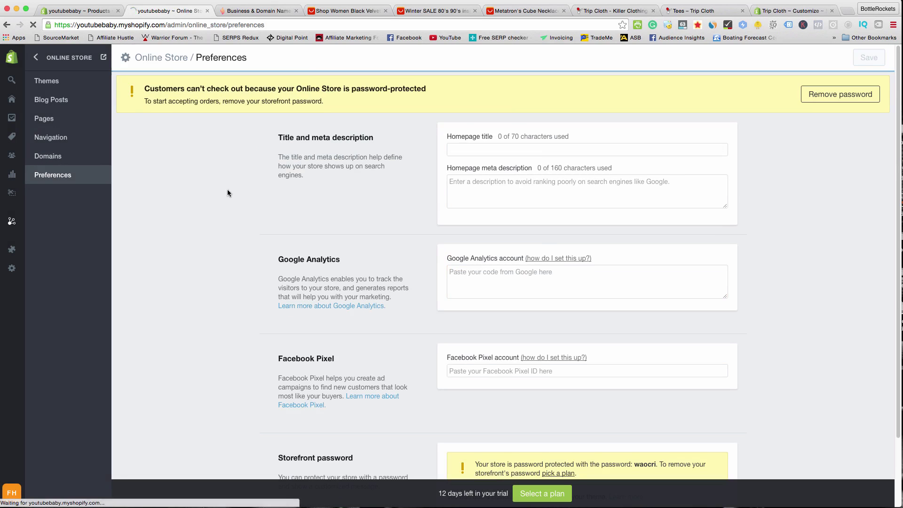
left_click(476, 154)
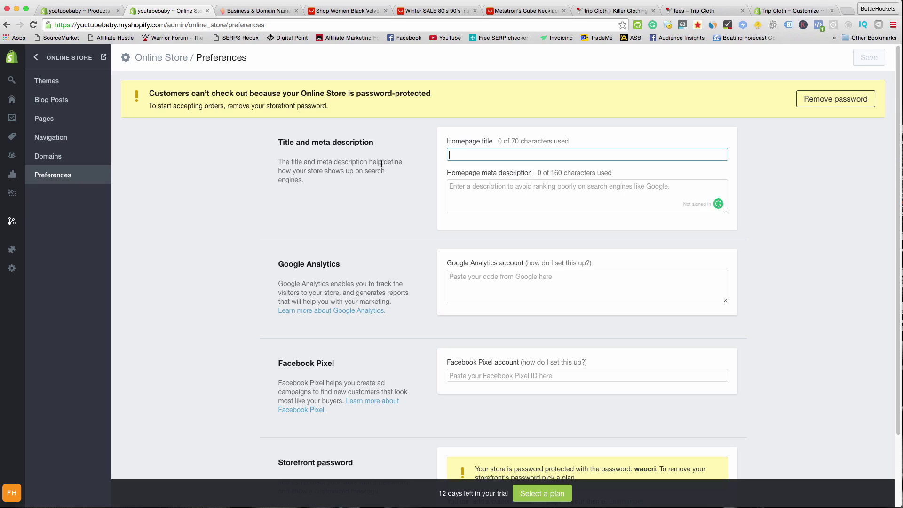
scroll(415, 257, "down", 1)
scroll(428, 251, "down", 3)
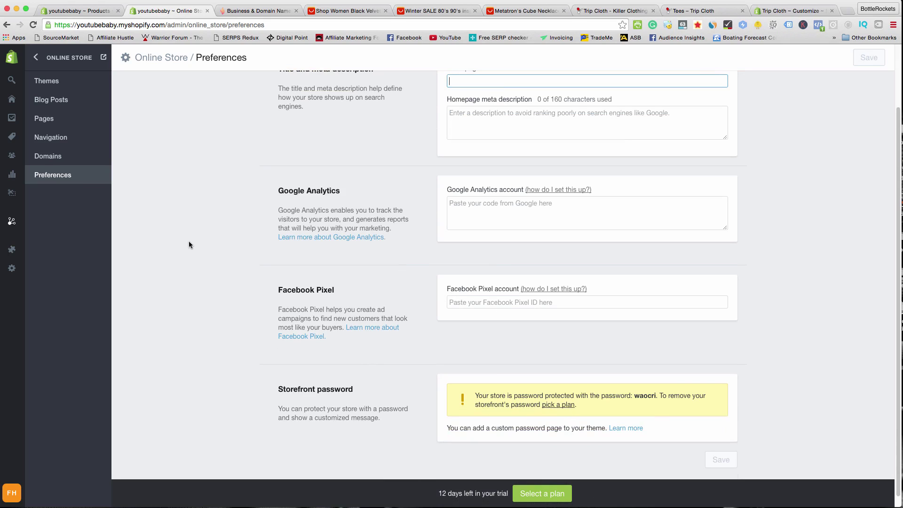
scroll(189, 244, "down", 1)
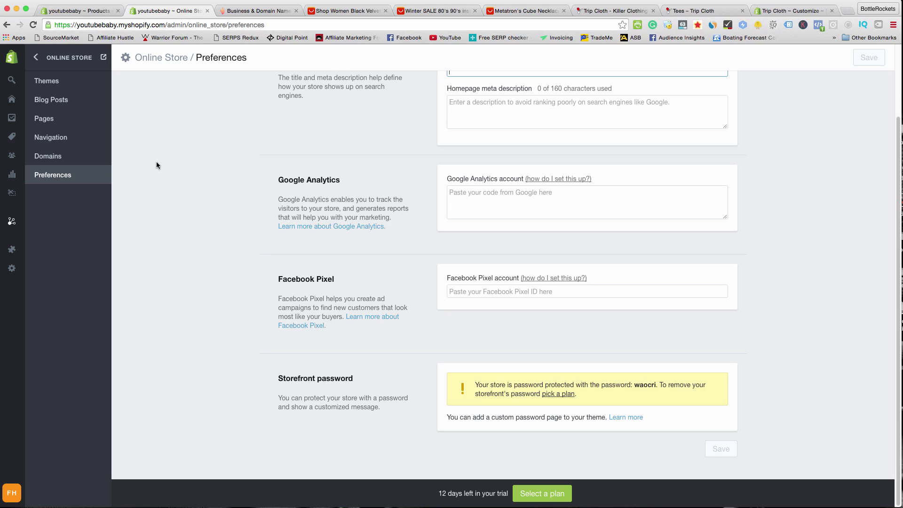
left_click(57, 101)
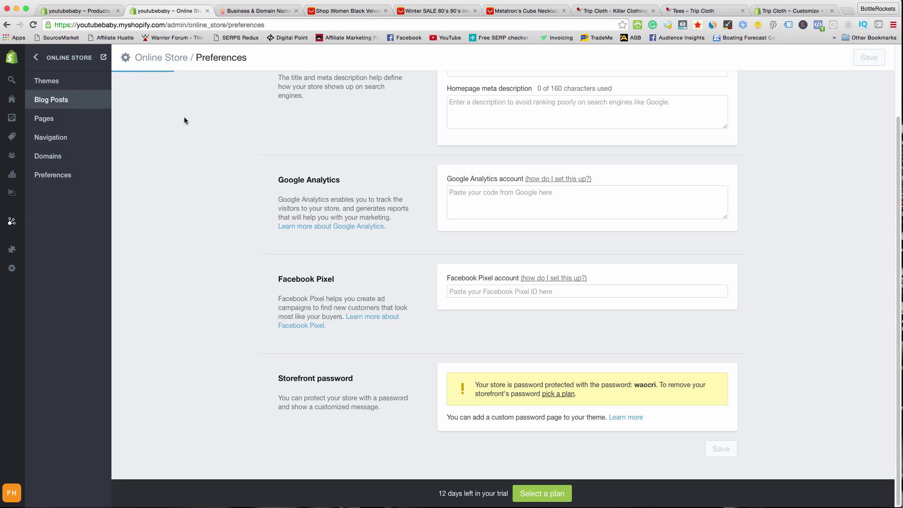
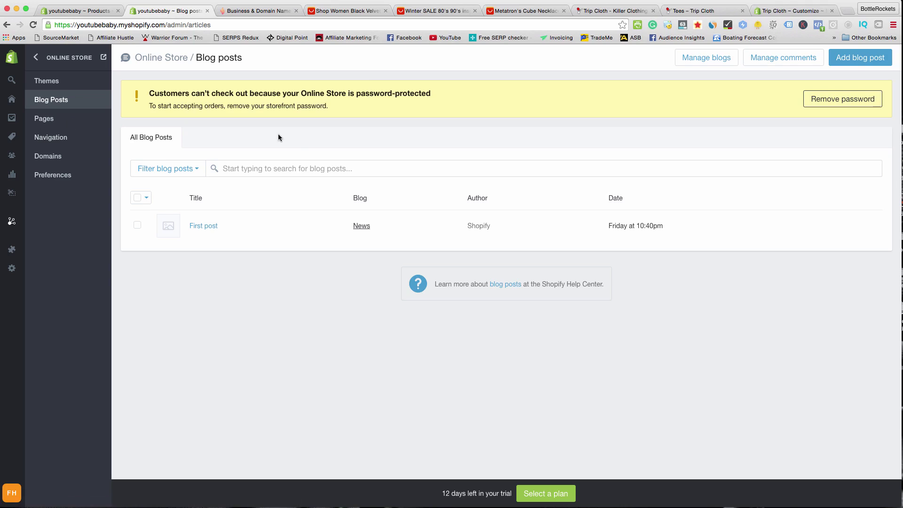
- Switch to the AliExpress results and replace the product search with "goth"
left_click(356, 11)
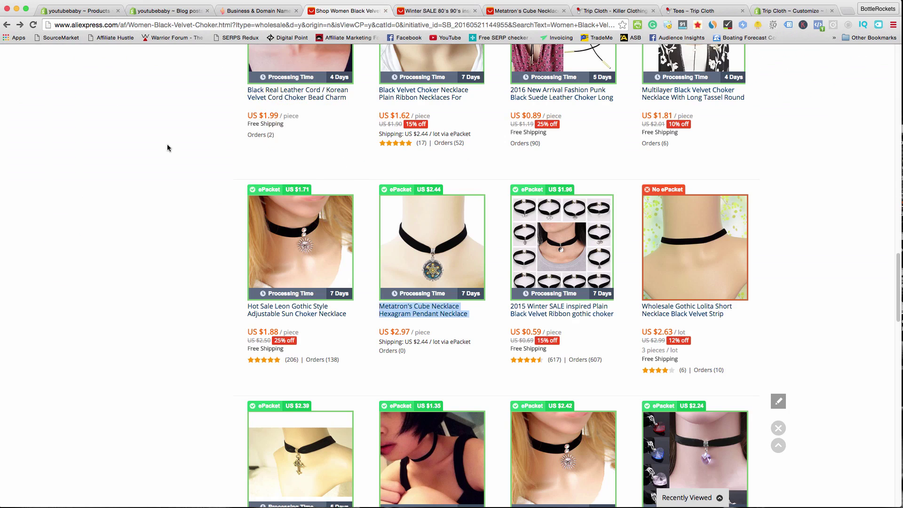
scroll(165, 147, "up", 20)
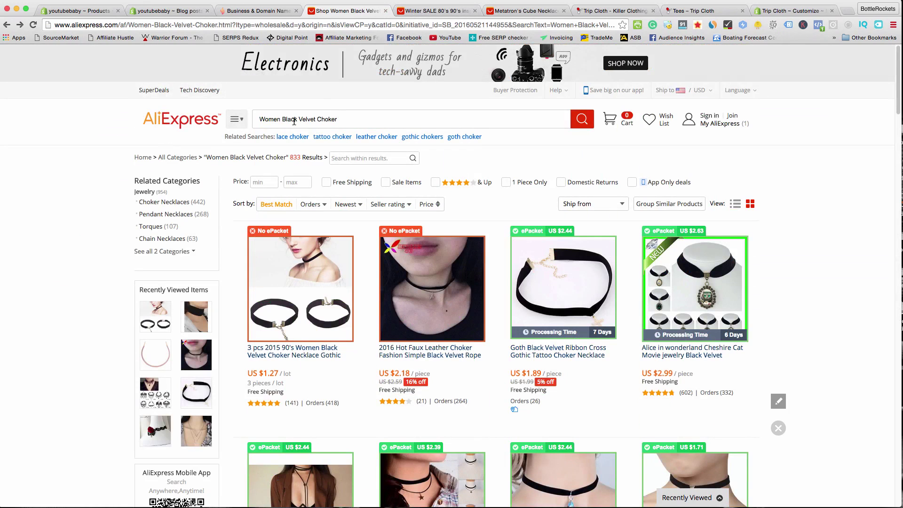
left_click_drag(340, 119, 252, 119)
type("goth")
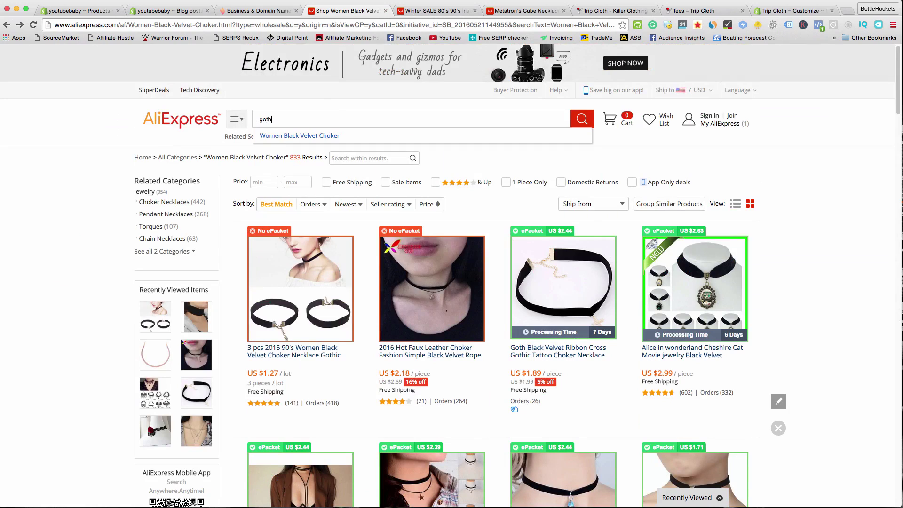
key("Return")
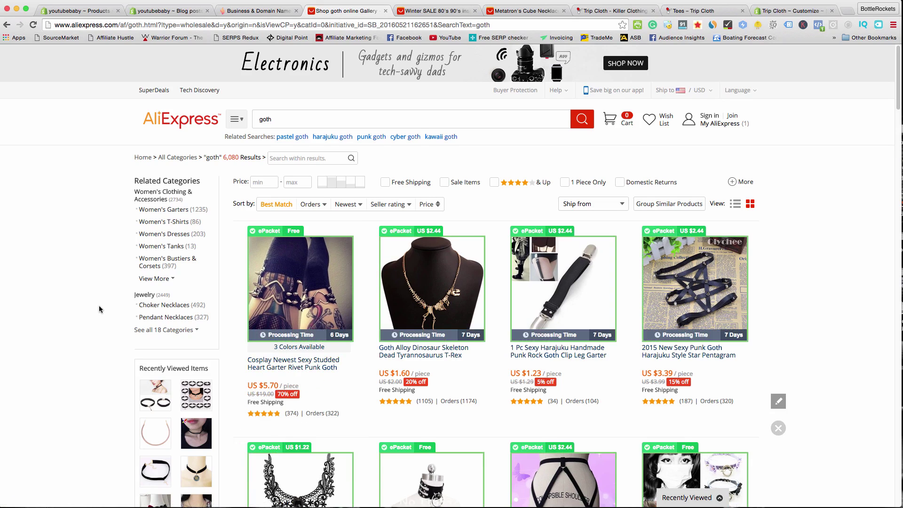
- Open the studded heart garter belt leg ring product and import it with the Oberlo extension
scroll(212, 297, "down", 1)
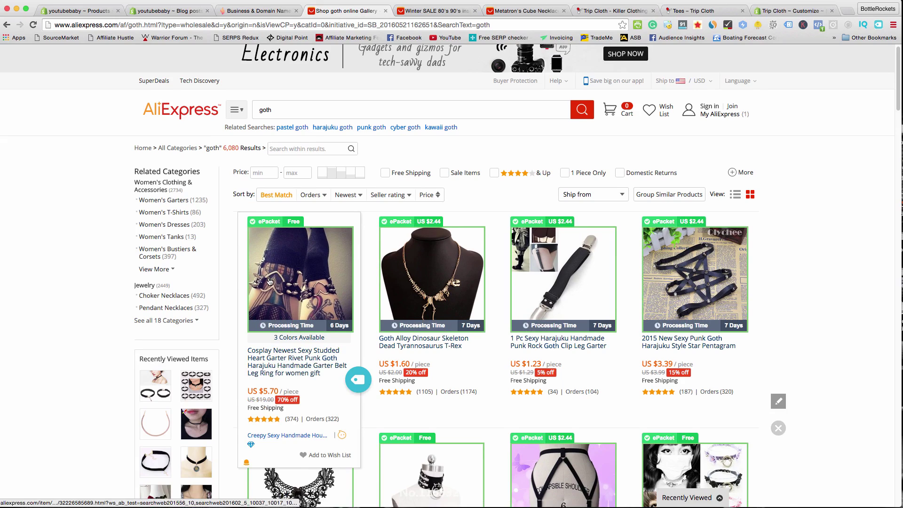
scroll(269, 281, "down", 4)
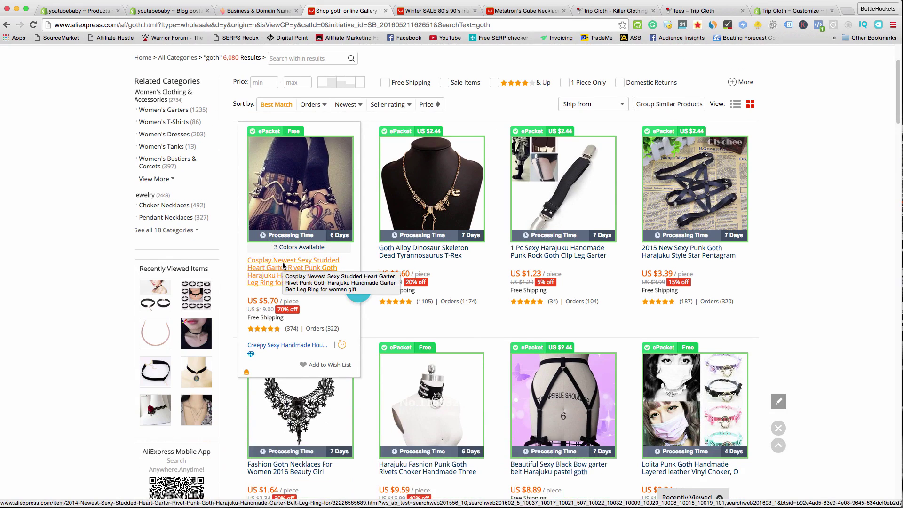
left_click(282, 266)
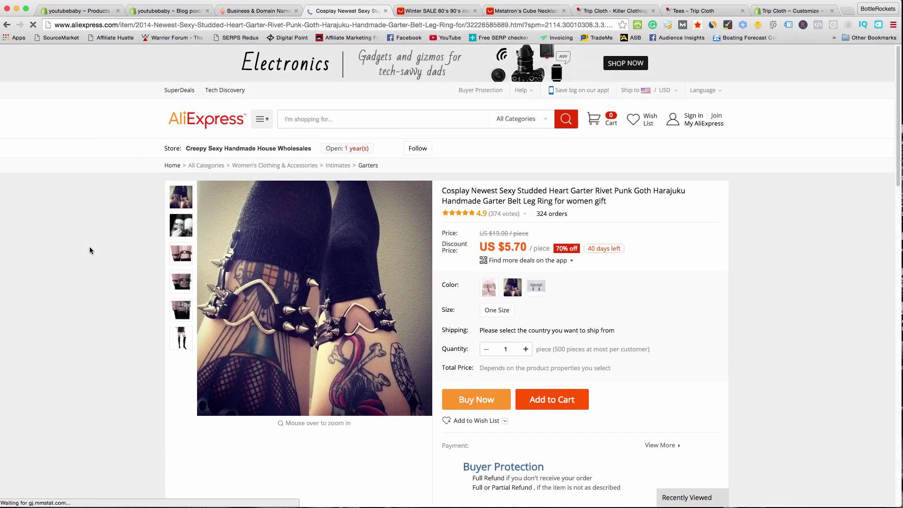
left_click(878, 24)
left_click(819, 75)
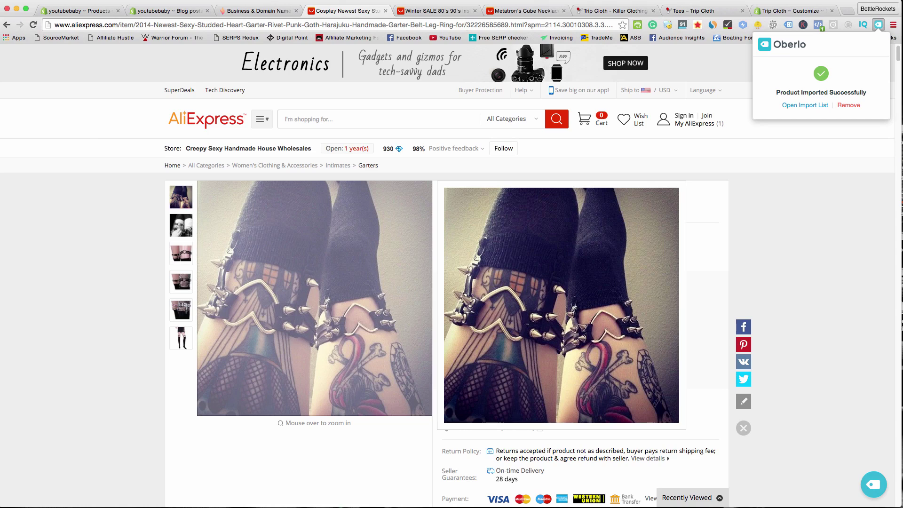
- Return to the Shopify admin, launch the installed Oberlo app and open its import list
left_click(163, 11)
mouse_move(16, 251)
left_click(44, 252)
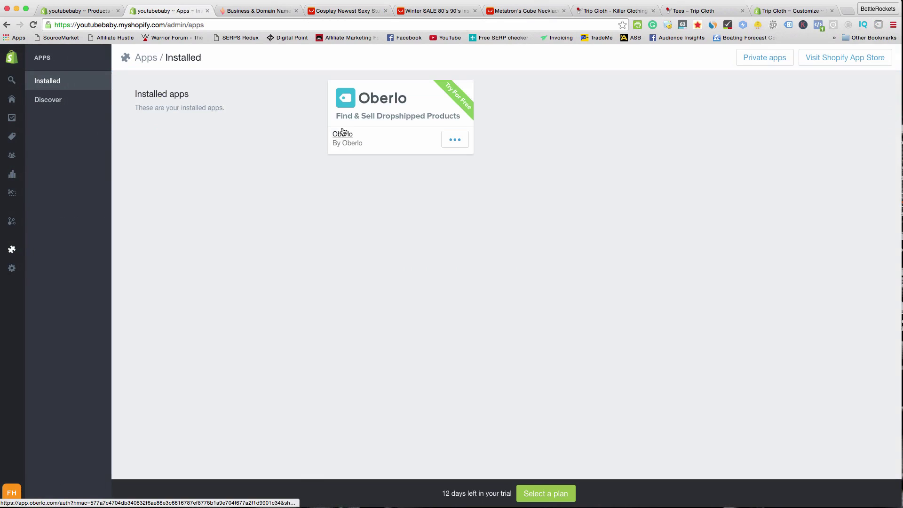
left_click(349, 116)
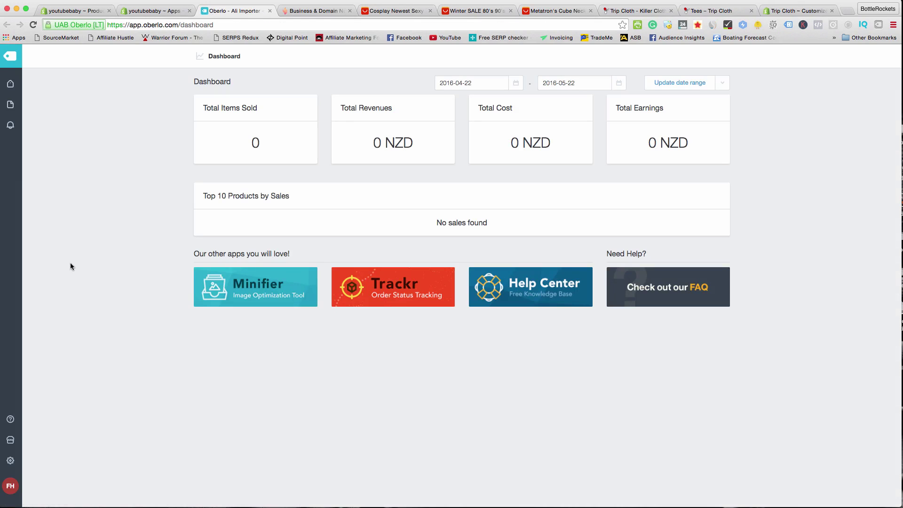
mouse_move(11, 83)
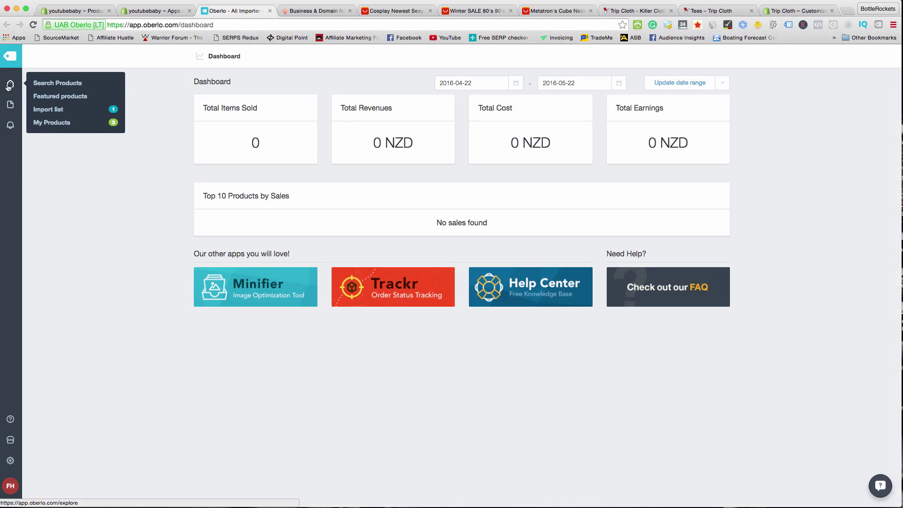
left_click(50, 111)
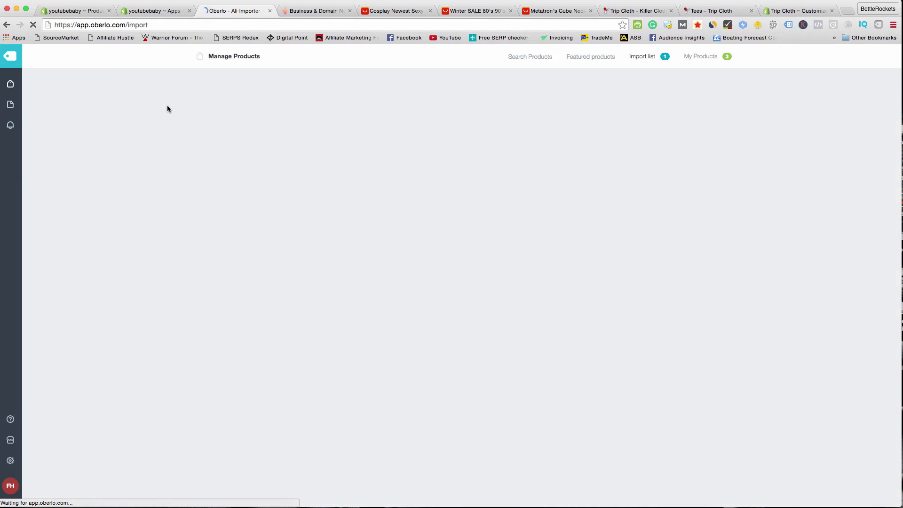
- Rename the imported garter product "goth", check its description and variants, and push it to the shop
left_click_drag(660, 239, 343, 237)
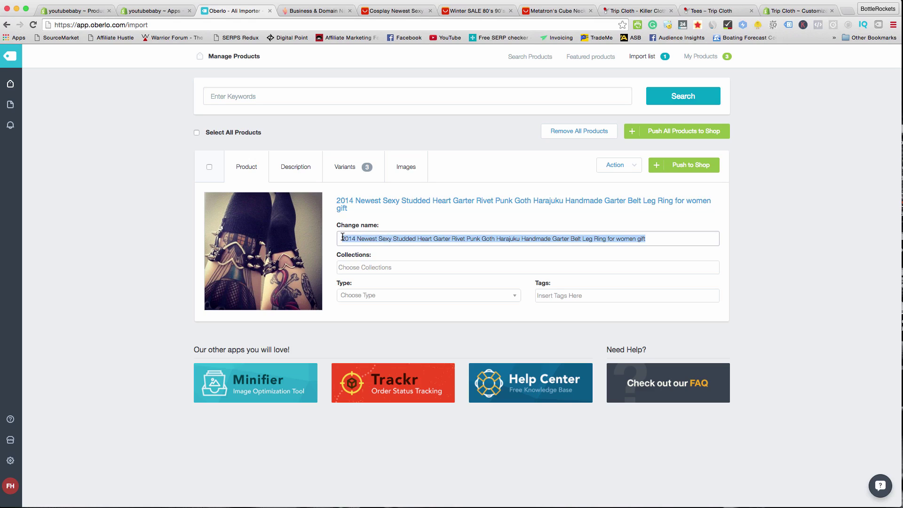
type("goth")
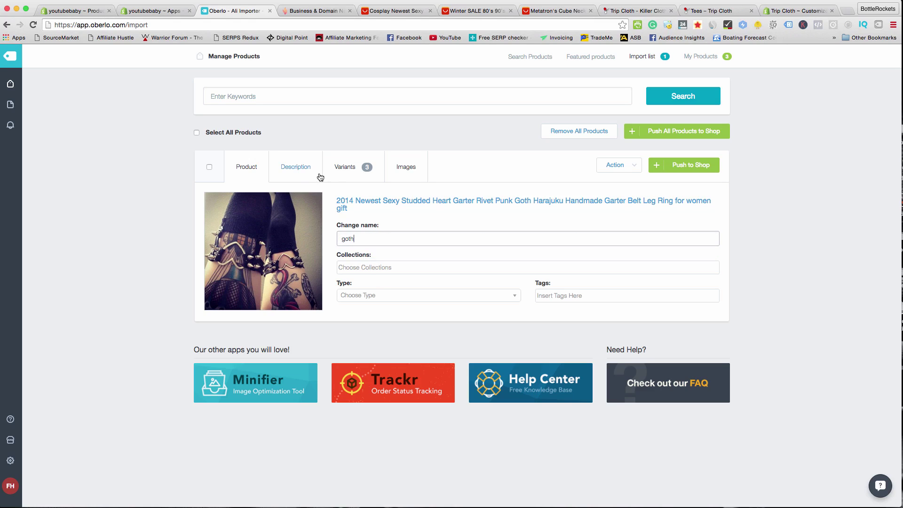
left_click(295, 168)
left_click(343, 167)
left_click(682, 165)
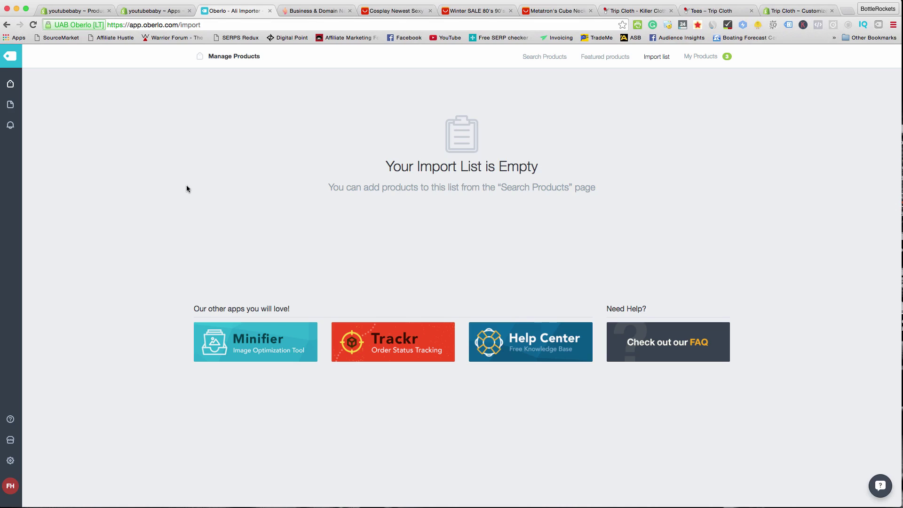
- Return to the Shopify admin, open the product collections and start a new collection titled "Products"
left_click(172, 7)
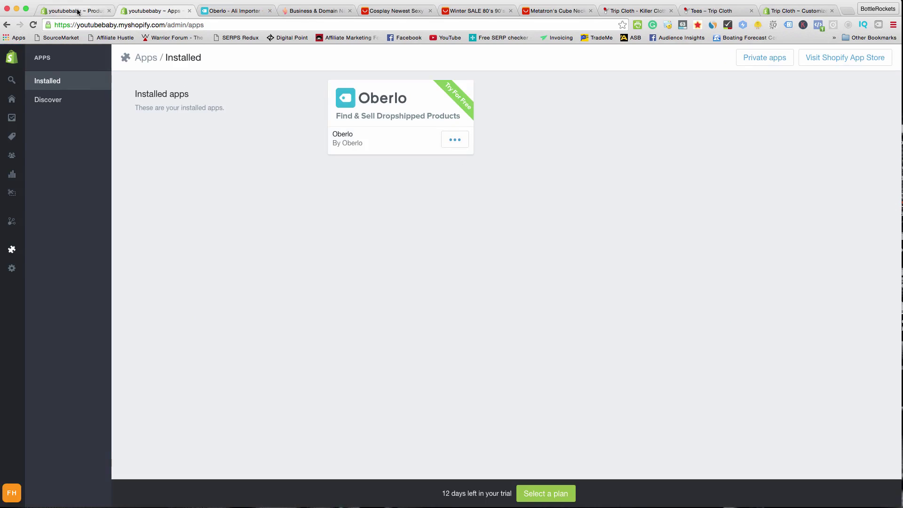
left_click(214, 11)
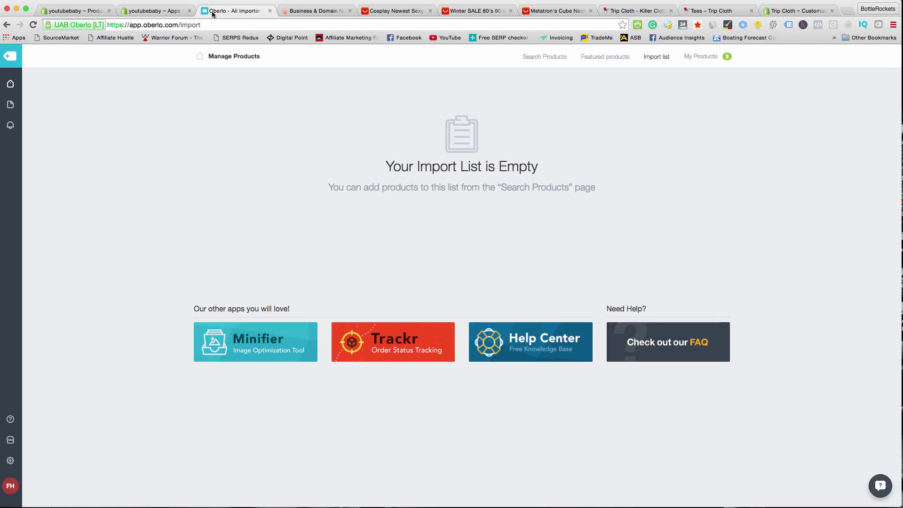
left_click(172, 10)
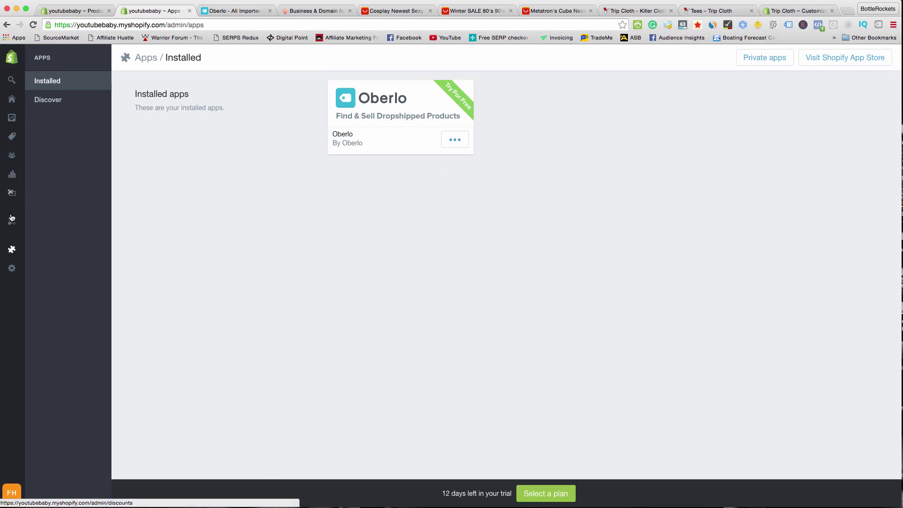
mouse_move(26, 182)
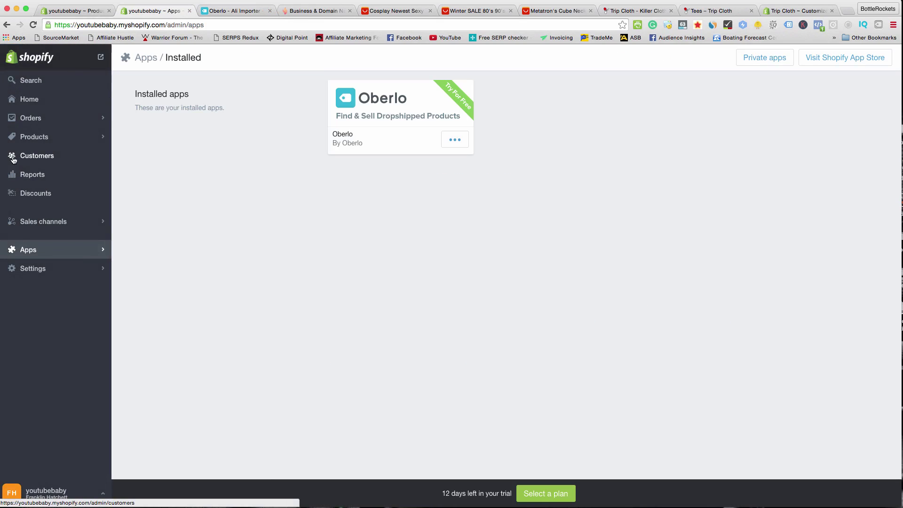
left_click(37, 138)
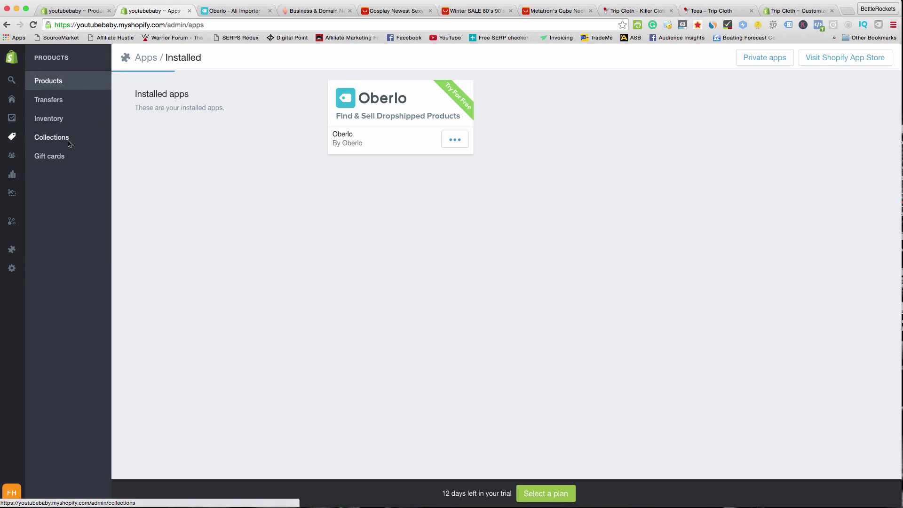
left_click(52, 137)
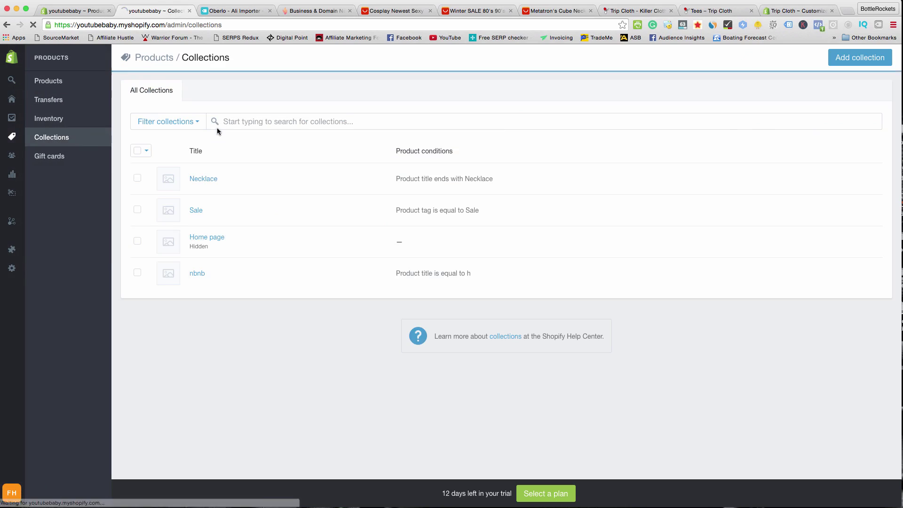
left_click(832, 58)
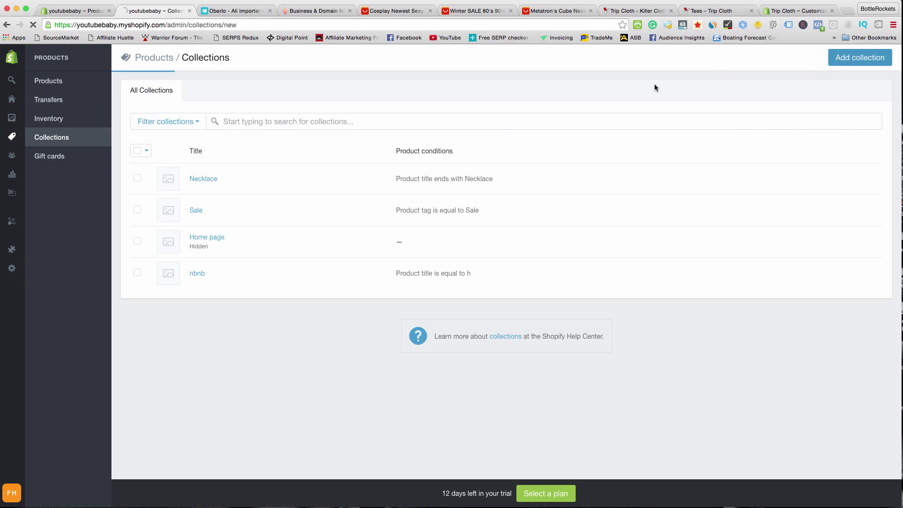
left_click(291, 114)
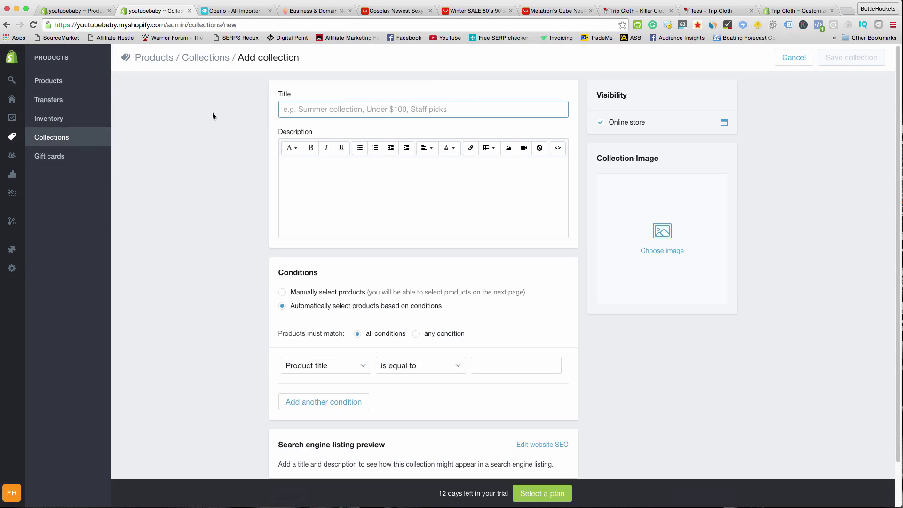
type("Products")
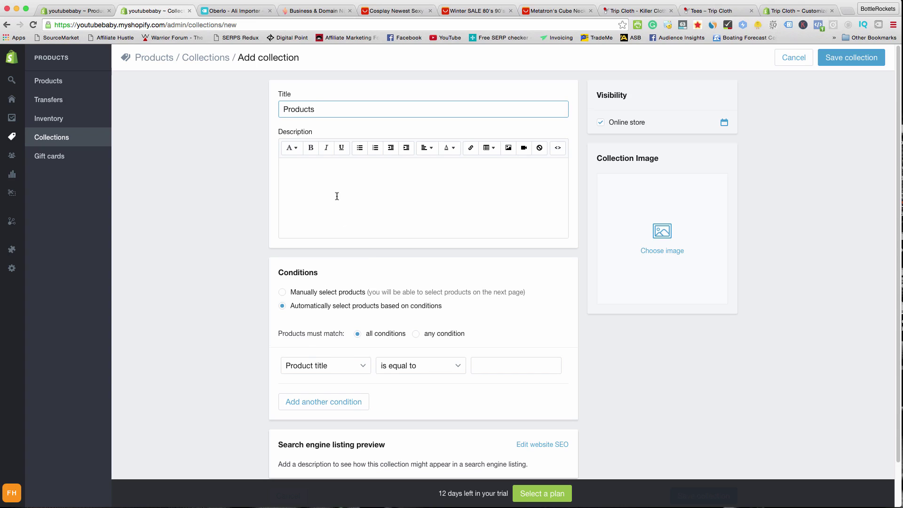
- Set the collection's condition to product tag is equal to "all" and save the collection
scroll(381, 288, "down", 2)
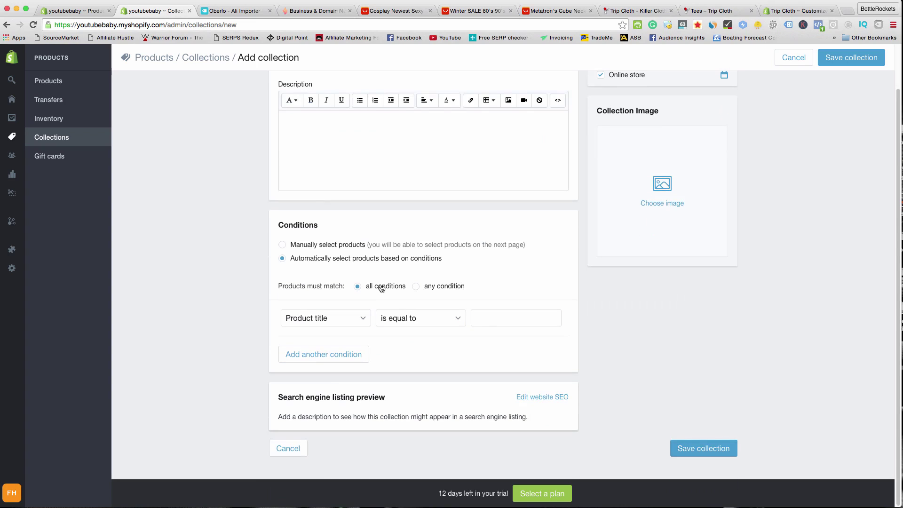
left_click(354, 318)
left_click(346, 361)
left_click(432, 319)
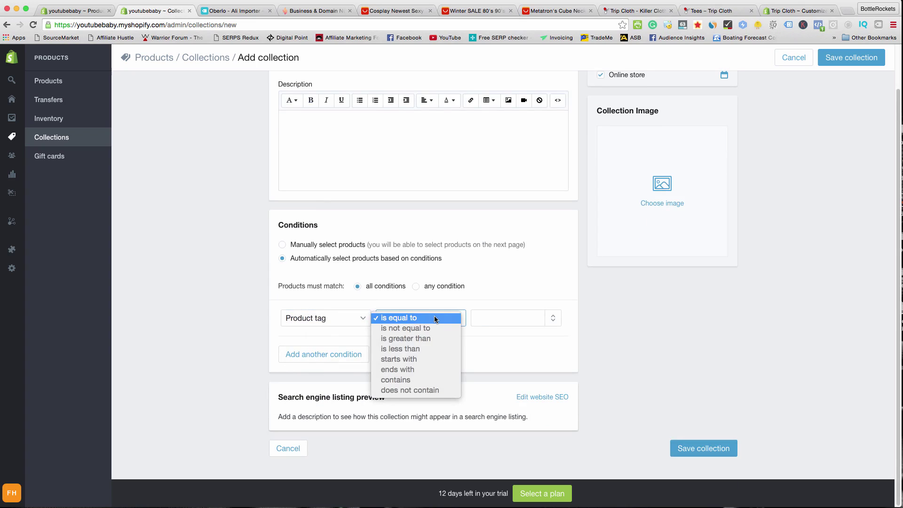
left_click(507, 317)
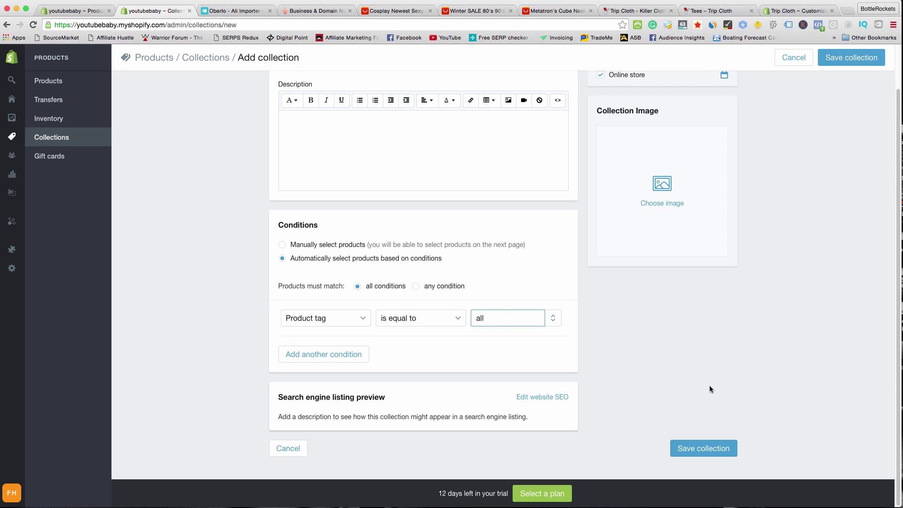
left_click(732, 451)
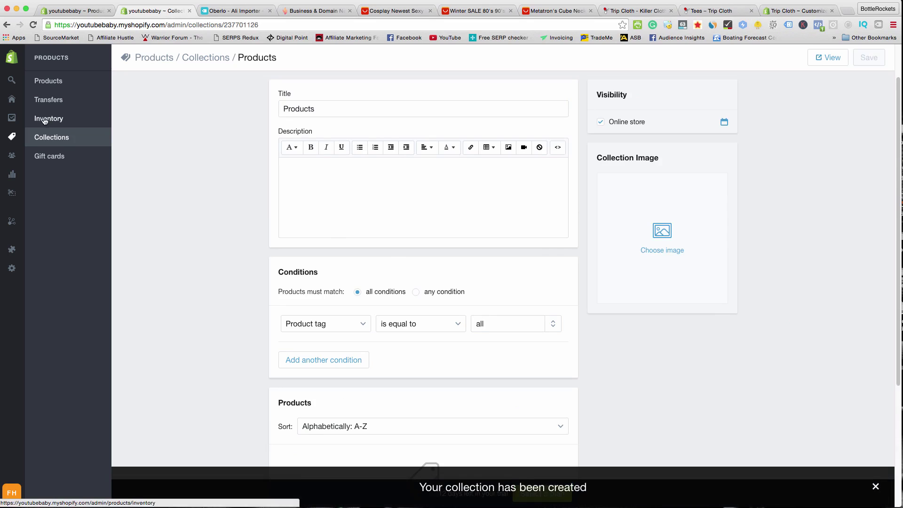
- Open the product list and load the velvet necklace, both cube necklaces and the goth product in separate browser tabs
mouse_move(12, 120)
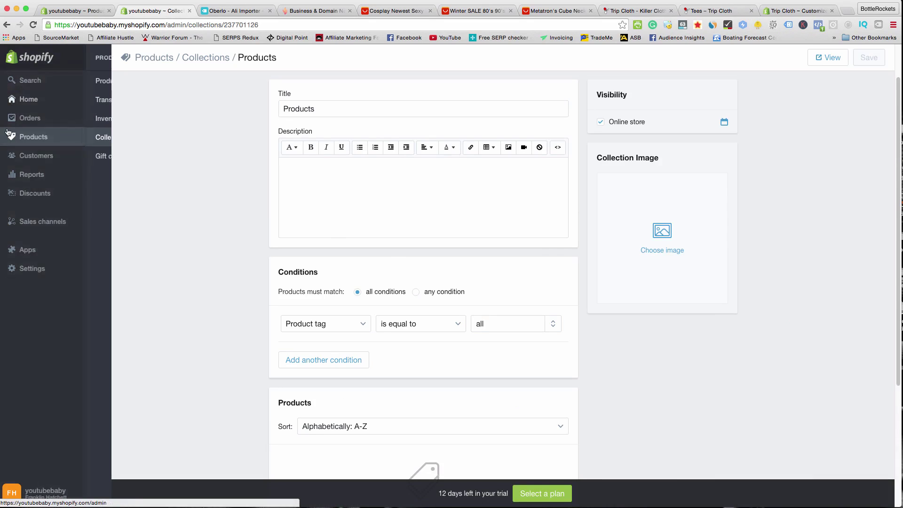
left_click(30, 139)
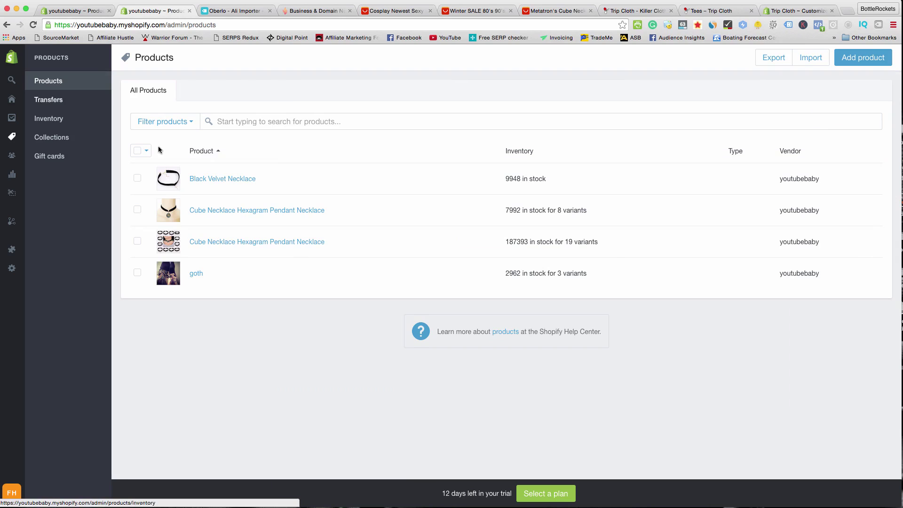
right_click(215, 179)
left_click(225, 185)
right_click(213, 207)
left_click(221, 213)
right_click(218, 242)
left_click(227, 247)
right_click(195, 273)
left_click(243, 278)
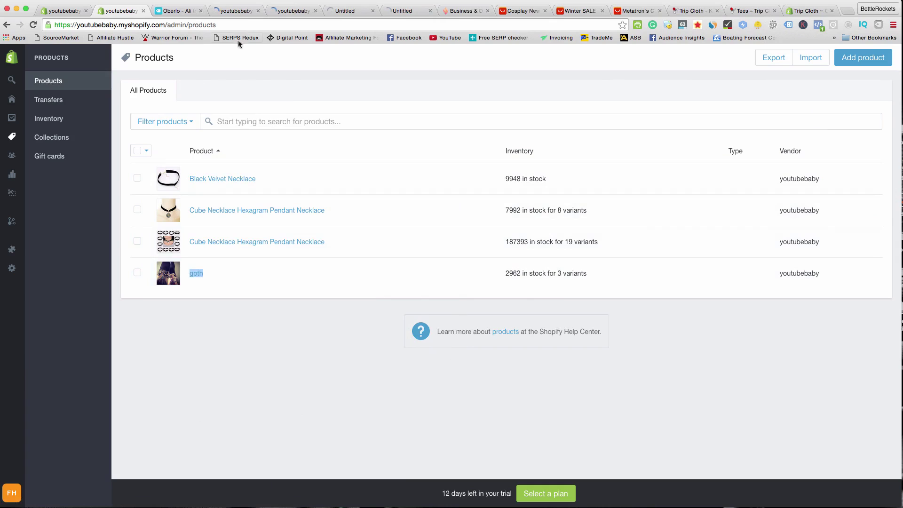
- Add the tags "sale" and "all" to the Black Velvet Necklace and save the product
left_click(235, 11)
scroll(708, 284, "down", 10)
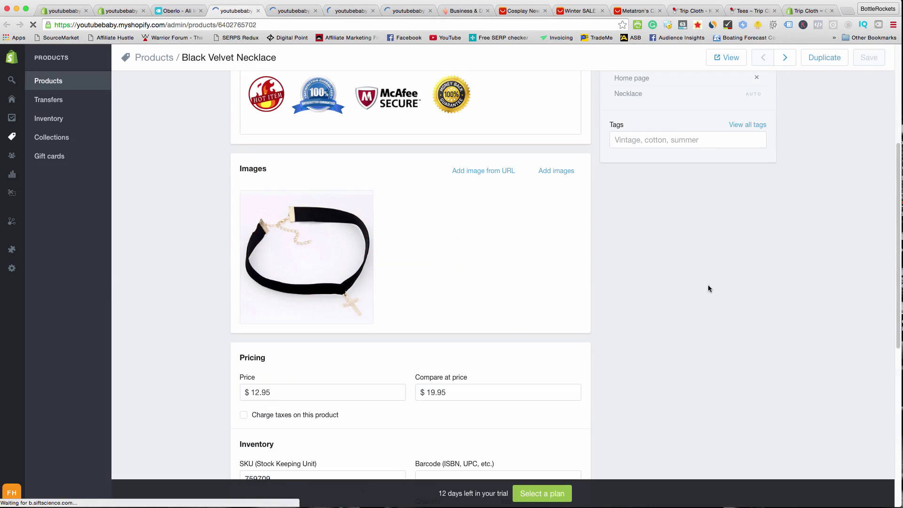
left_click(669, 140)
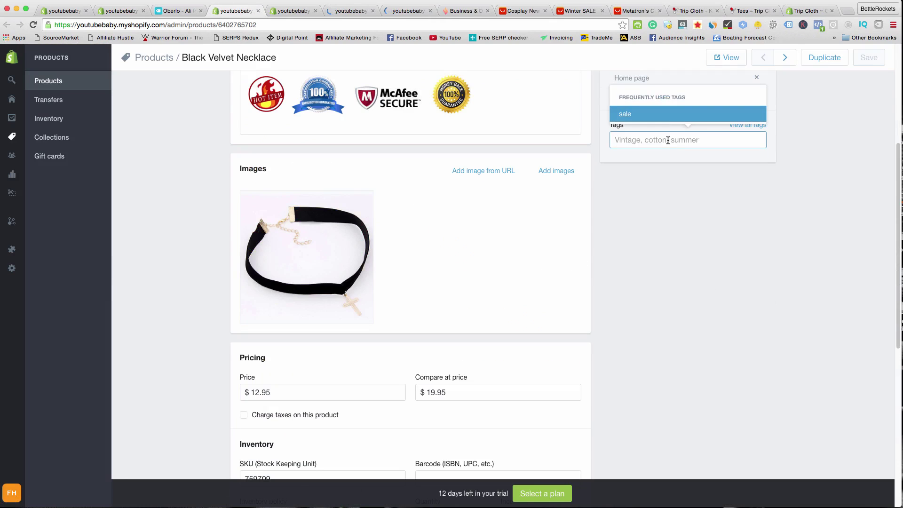
scroll(683, 234, "up", 3)
left_click(652, 253)
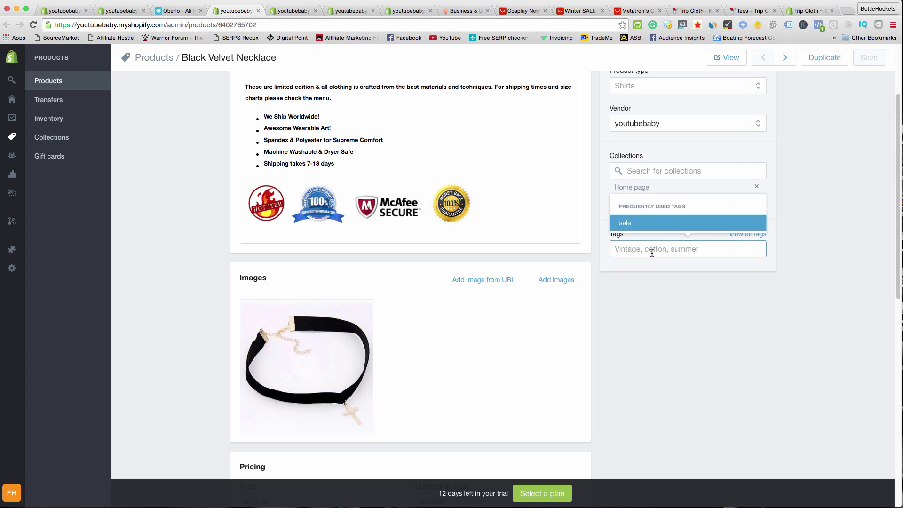
type("sale")
key("Return")
type("all")
key("Return")
left_click(869, 57)
- Add the tag "all" to the first Cube Necklace Hexagram Pendant Necklace and save it
key("ctrl+Tab")
left_click(686, 356)
type("all")
key("Return")
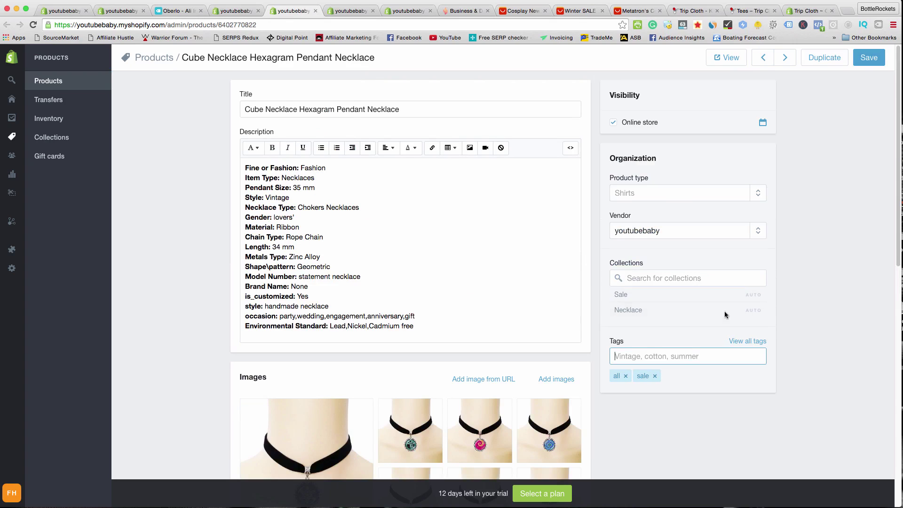
left_click(877, 65)
- Add the tag "all" to the second Cube Necklace Hexagram Pendant Necklace and save it
key("ctrl+Tab")
left_click(650, 353)
type("all")
key("Return")
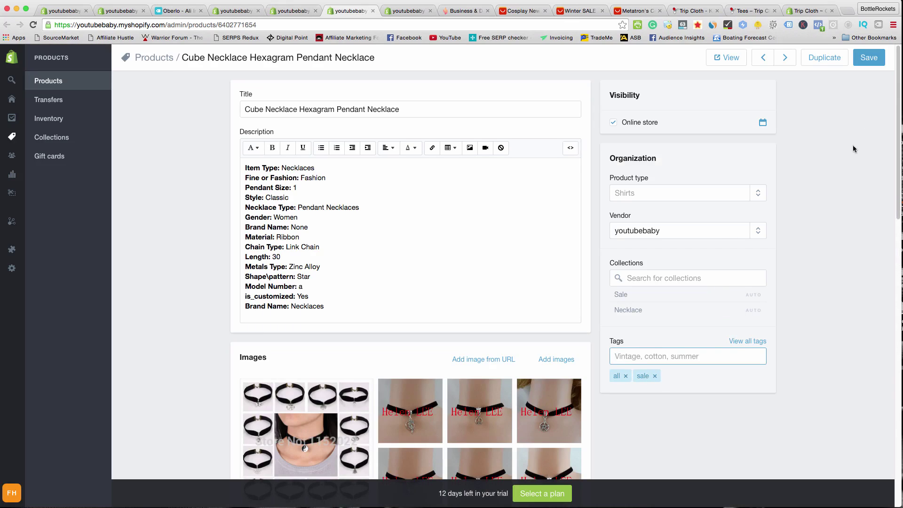
left_click(881, 59)
- Add the tag "all" to the goth product and save it
key("ctrl+Tab")
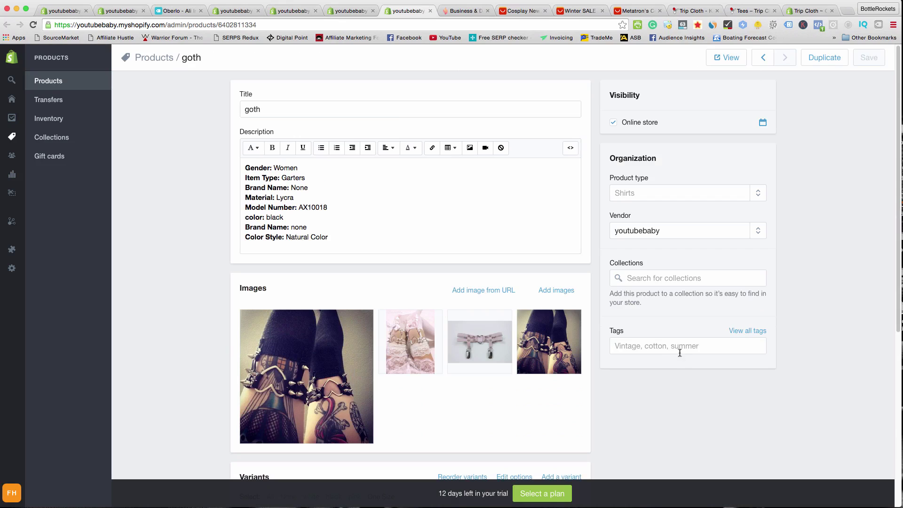
left_click(680, 348)
type("all")
key("Return")
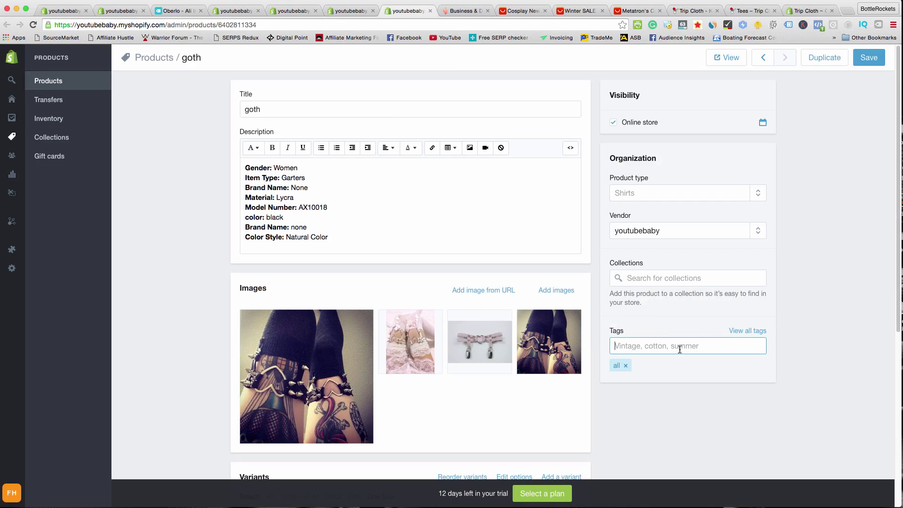
left_click(861, 60)
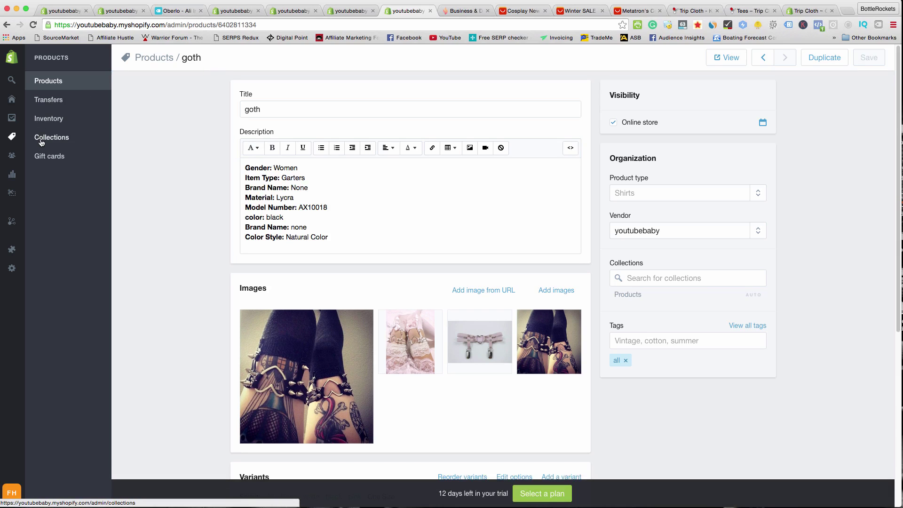
- Open the online store's Minimal theme for customizing and show the home page featured products settings
mouse_move(11, 99)
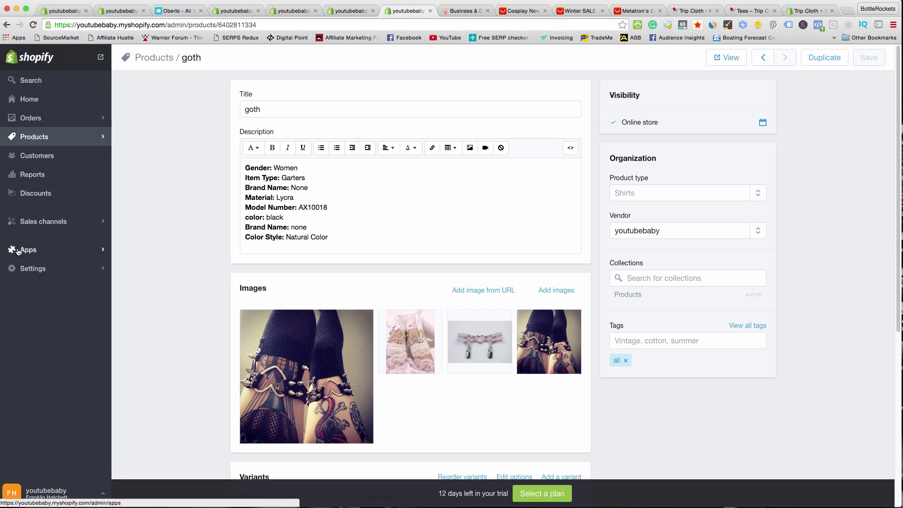
left_click(28, 227)
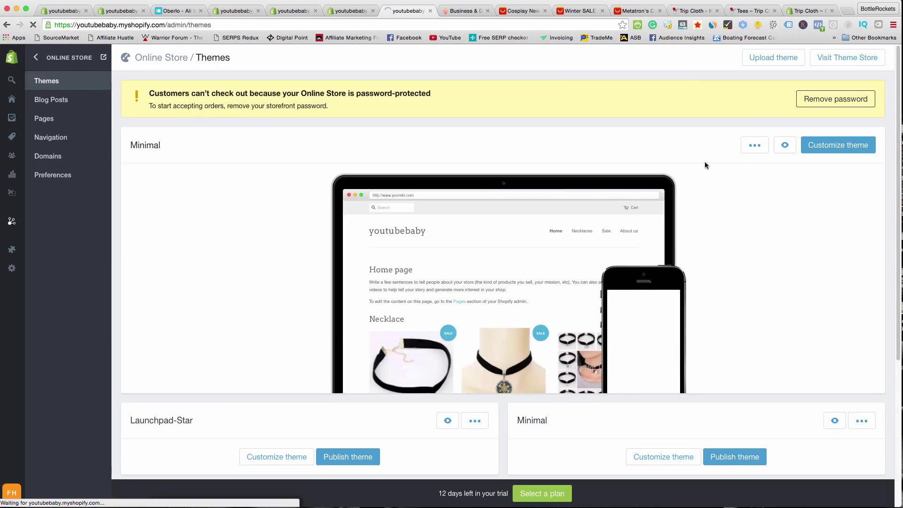
left_click(837, 152)
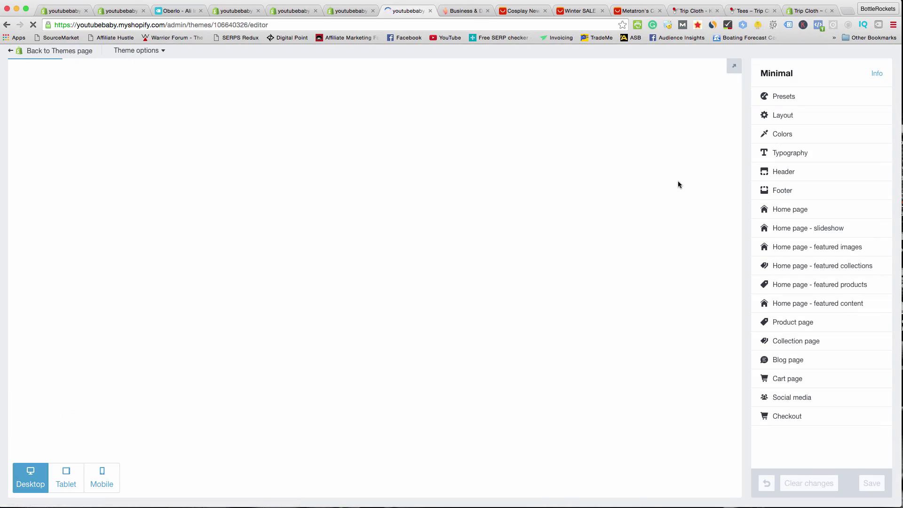
left_click(861, 264)
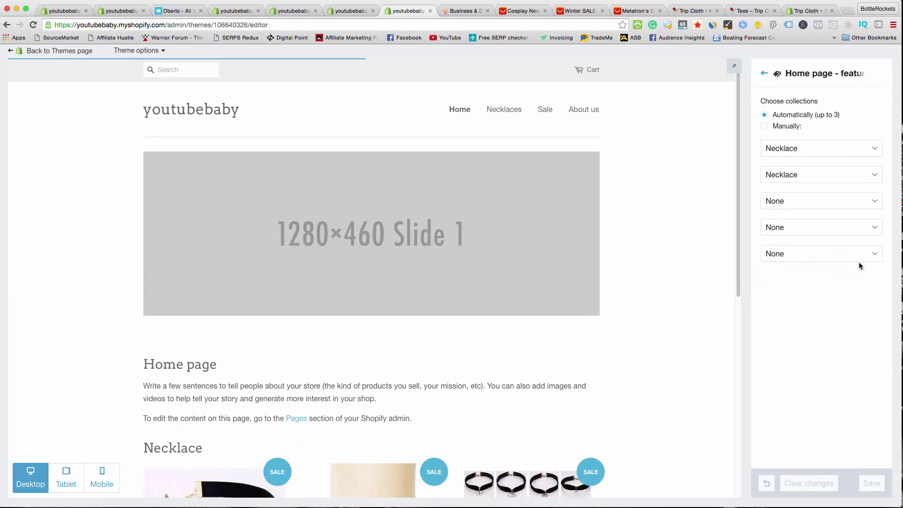
left_click(764, 74)
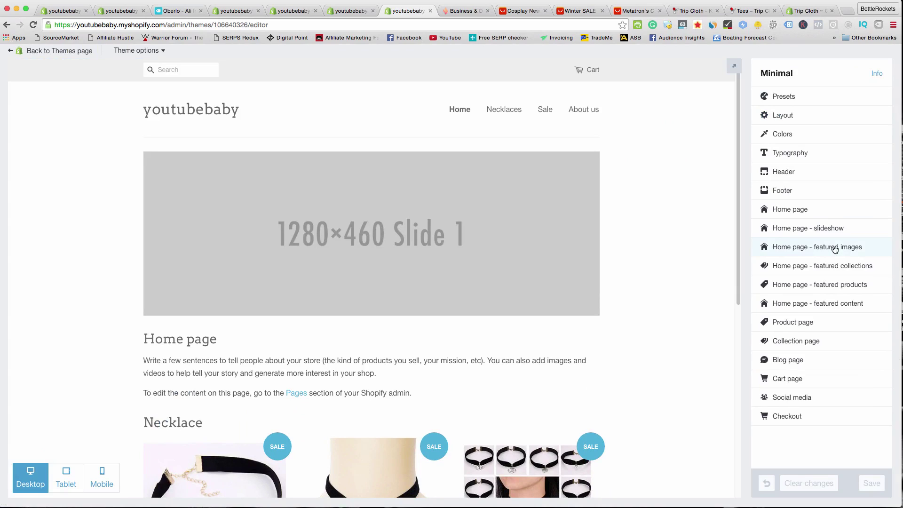
left_click(841, 285)
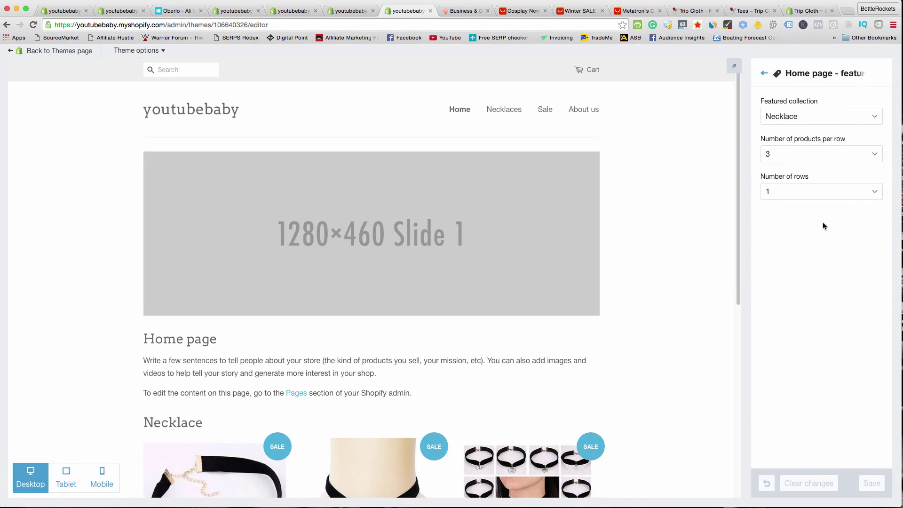
- Set the featured collection to Products with 4 products per row, save, and check the home page preview
left_click(823, 116)
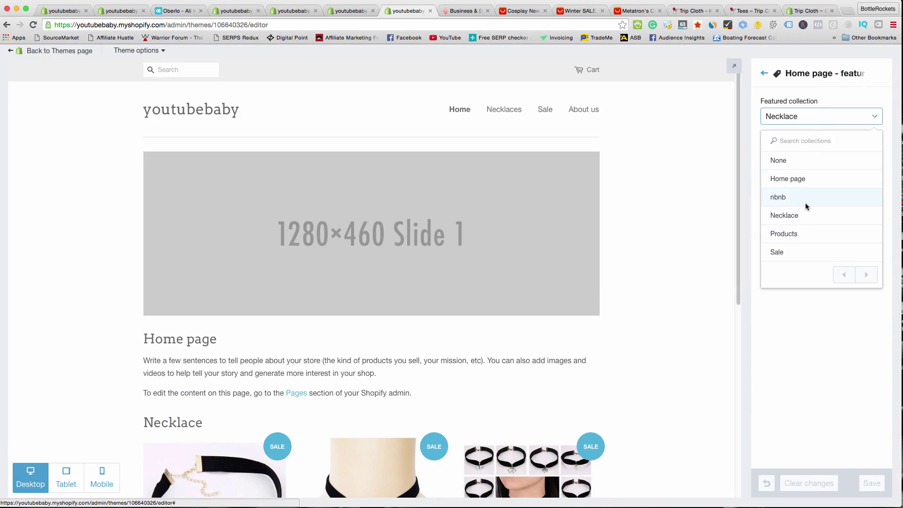
left_click(806, 234)
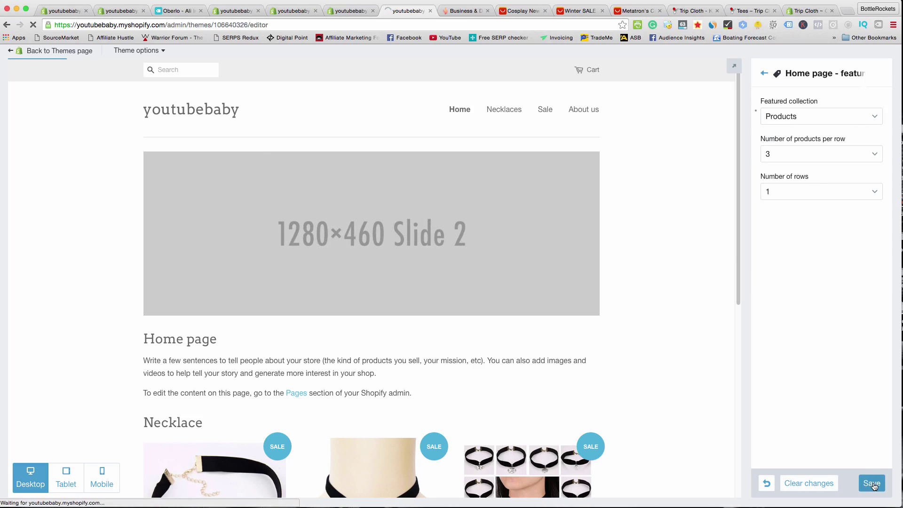
left_click(818, 151)
left_click(814, 164)
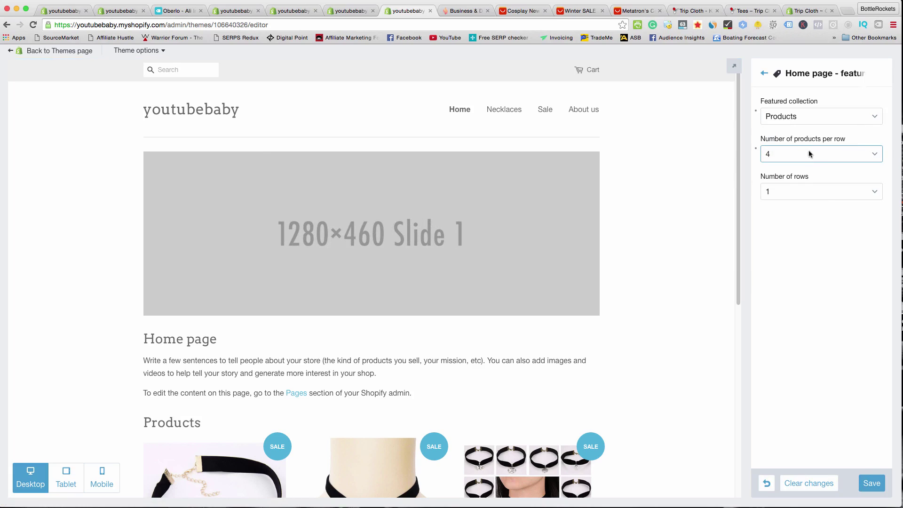
left_click(871, 482)
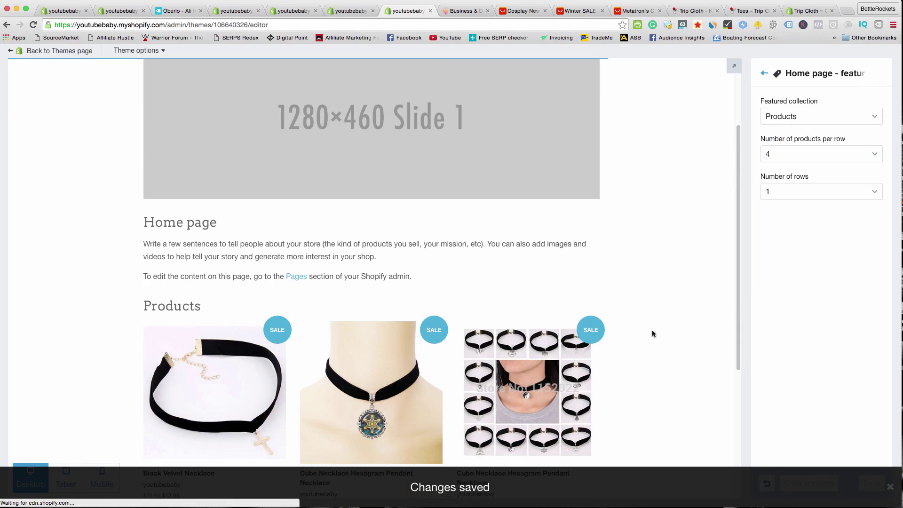
scroll(654, 334, "down", 1)
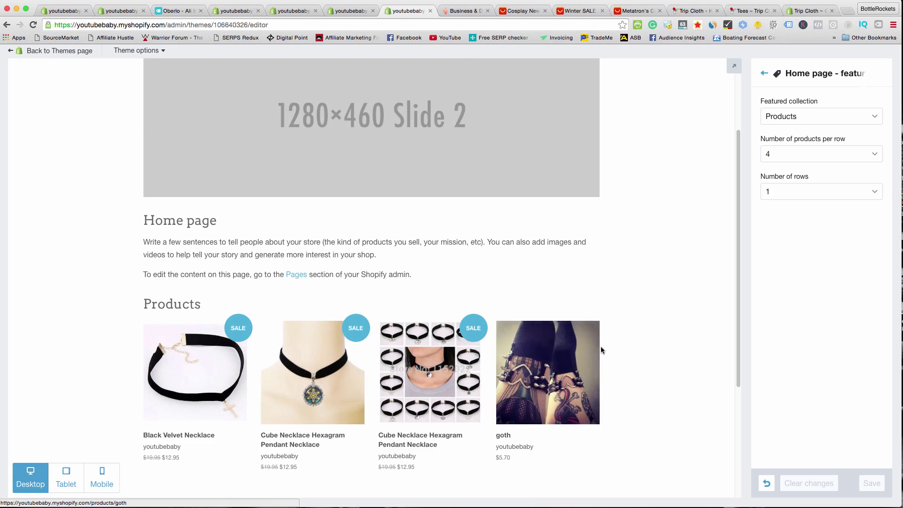
- Set the home page featured products to 5 per row and 6 rows, and save the theme changes
scroll(606, 339, "down", 3)
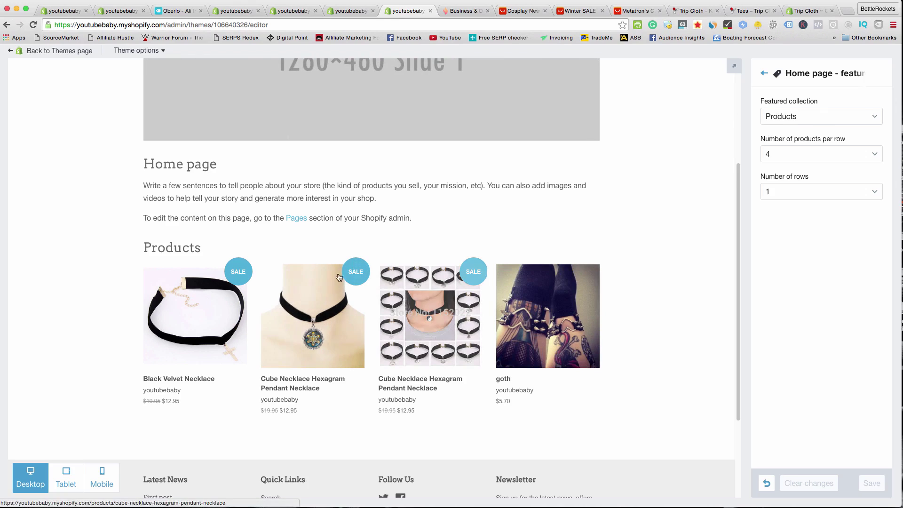
left_click(778, 153)
left_click(811, 164)
left_click(800, 191)
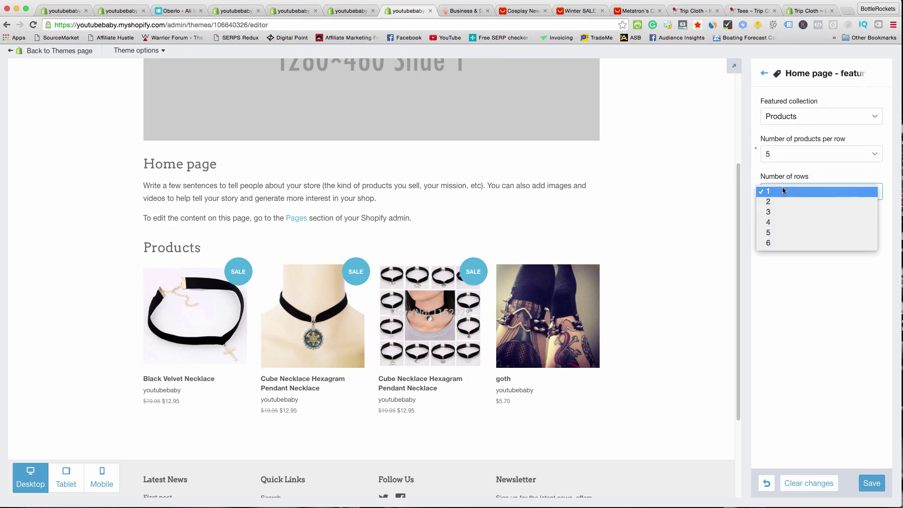
left_click(776, 242)
left_click(872, 483)
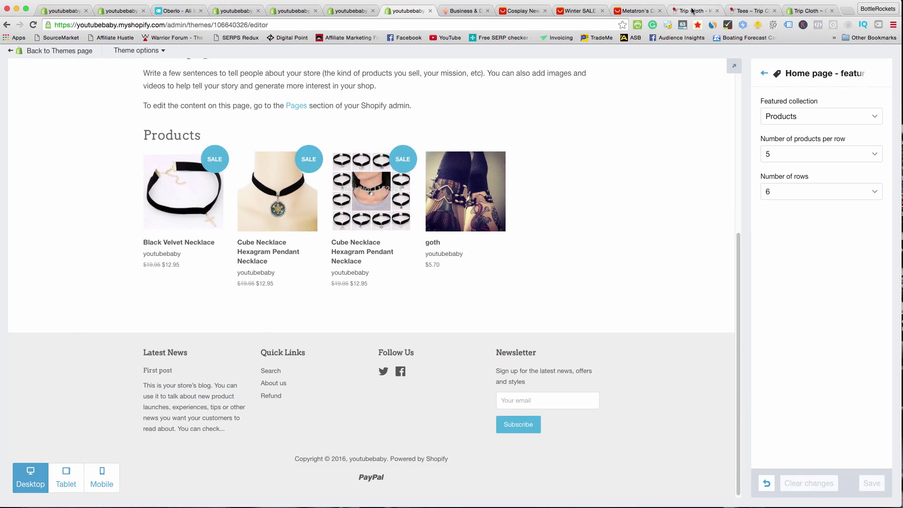
- Examine the product grid and collection banners on the Trip Cloth store's home page as a layout example
left_click(692, 10)
scroll(323, 170, "down", 8)
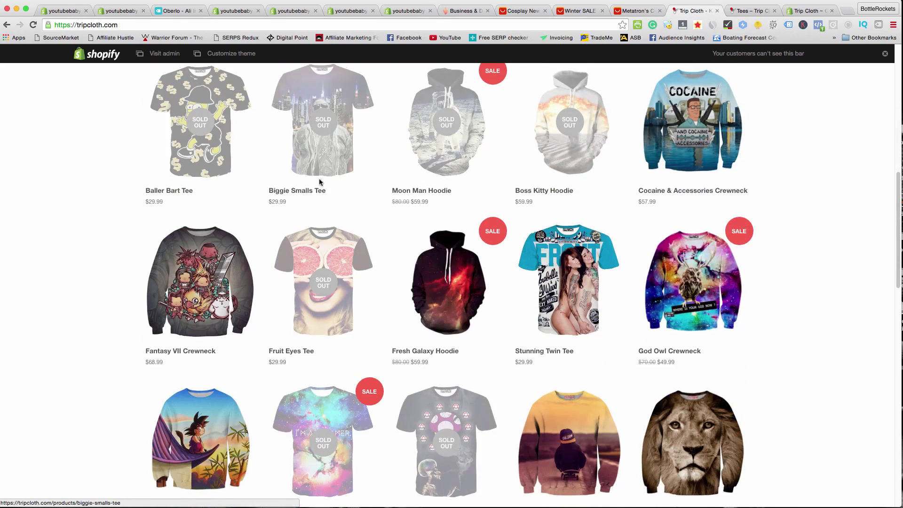
scroll(322, 167, "down", 3)
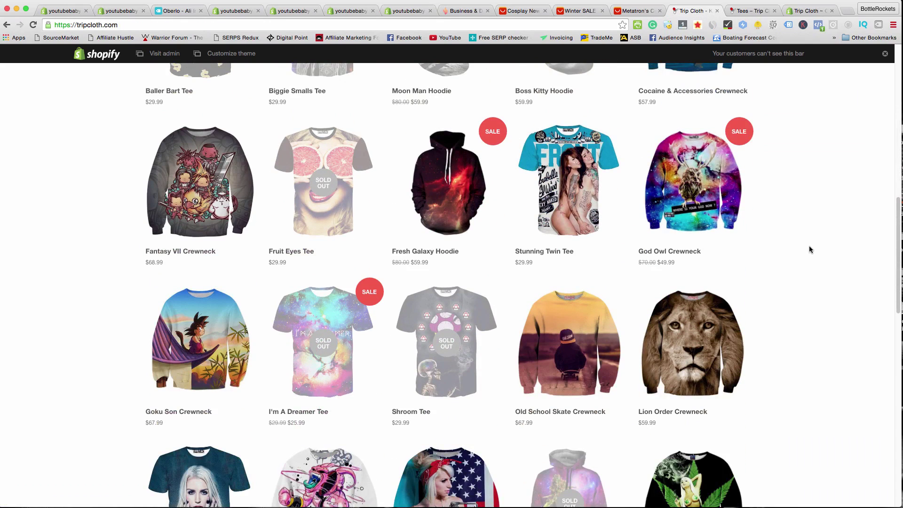
scroll(807, 249, "up", 8)
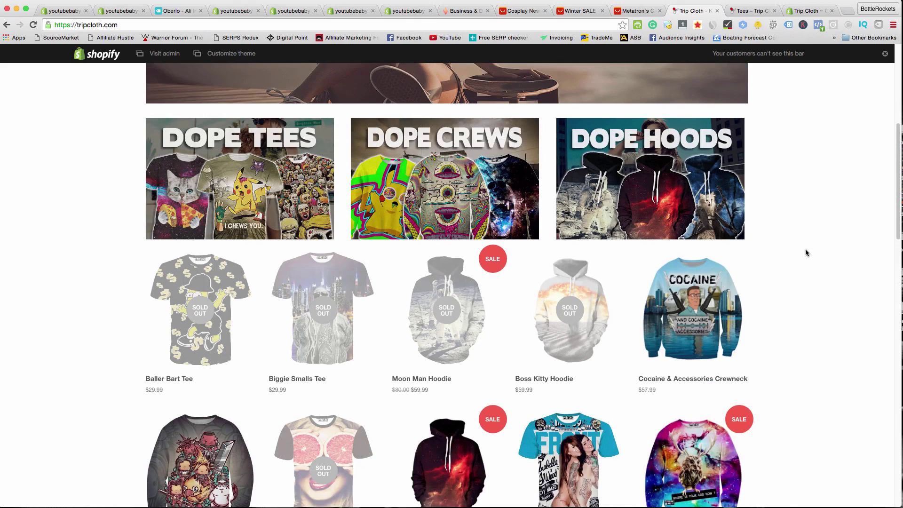
scroll(806, 252, "down", 9)
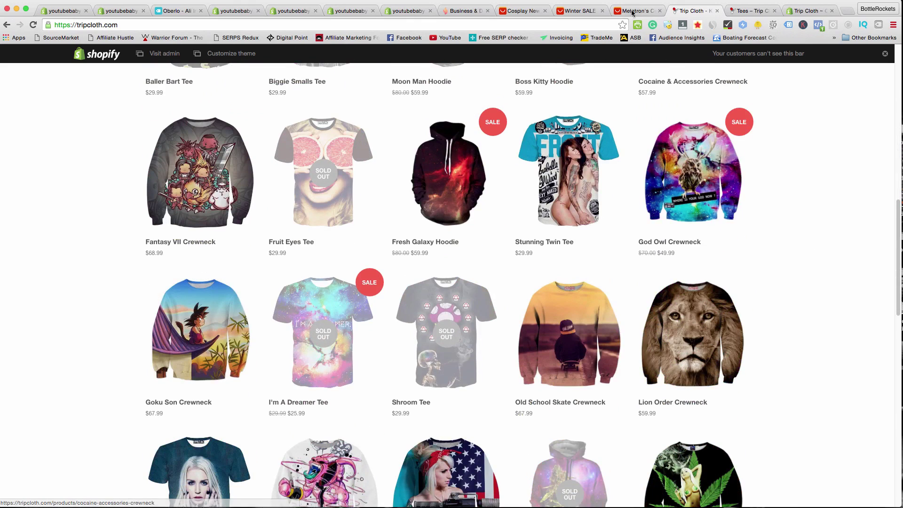
- Close the three leftover product editing pages of the youtubebaby store and return to its theme editor
left_click(636, 10)
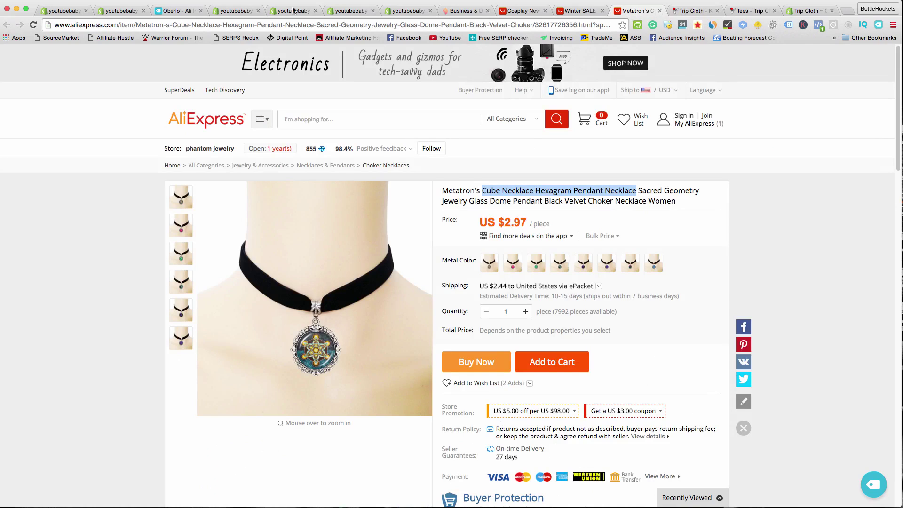
left_click(179, 10)
left_click(117, 11)
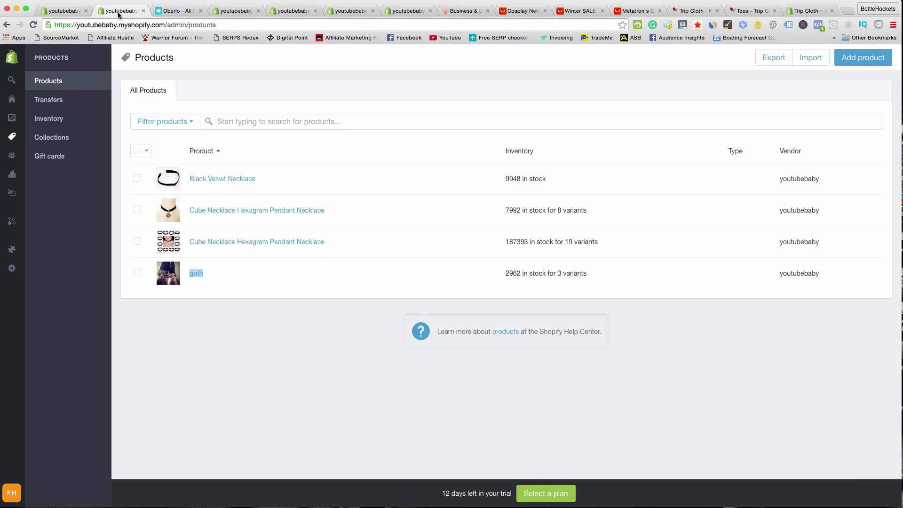
left_click(235, 11)
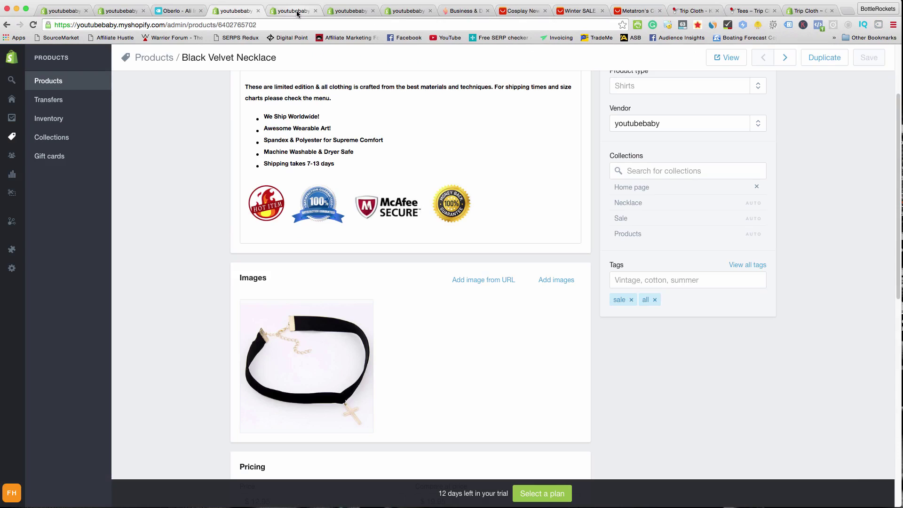
left_click(122, 10)
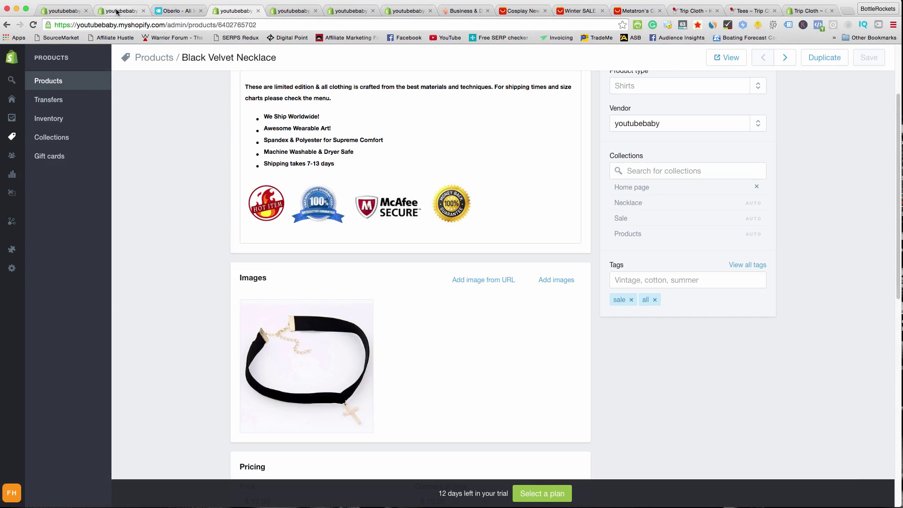
left_click(55, 11)
left_click(162, 11)
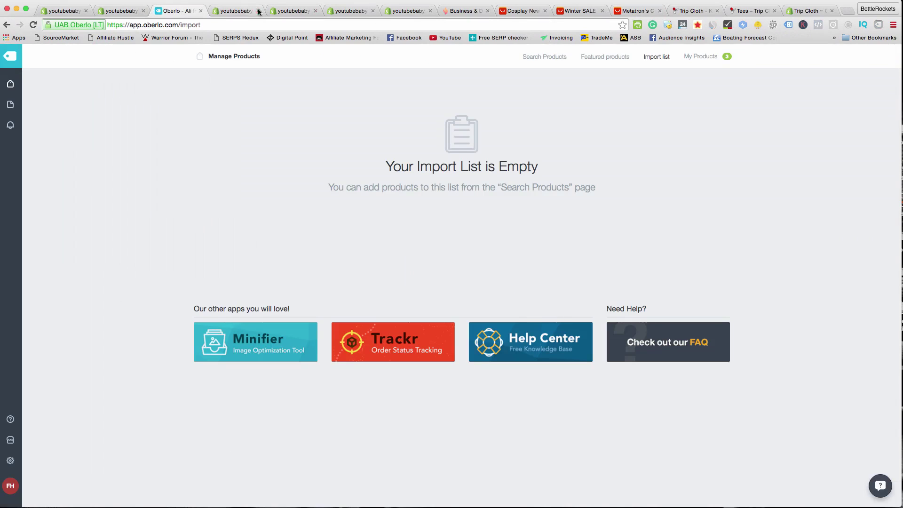
left_click(234, 10)
left_click(293, 11)
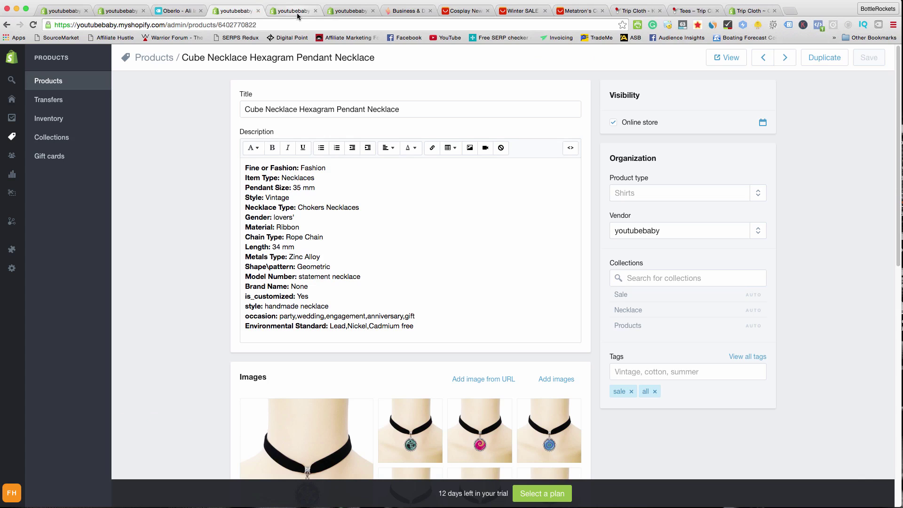
left_click(350, 11)
left_click(250, 10)
left_click(259, 10)
left_click(258, 11)
- Review the home page in the desktop preview and in the mobile preview down to the footer
scroll(637, 241, "up", 3)
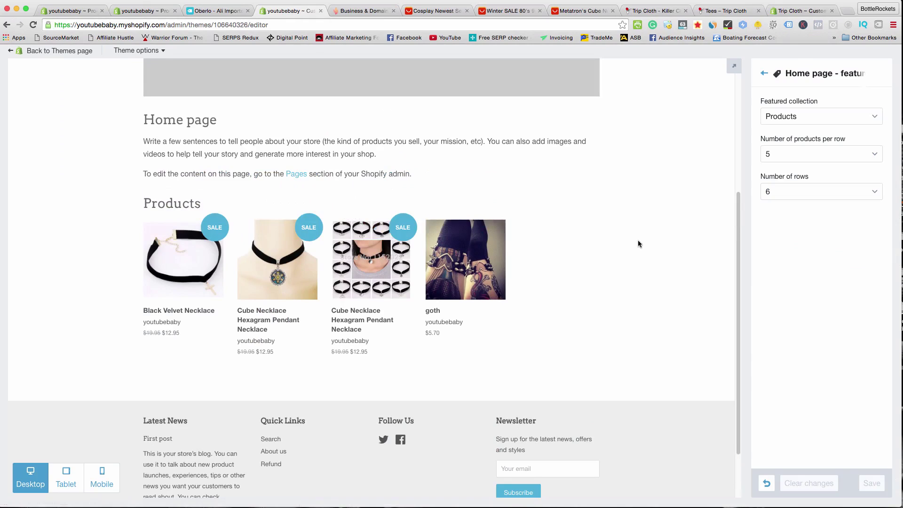
scroll(635, 243, "up", 5)
scroll(635, 245, "down", 2)
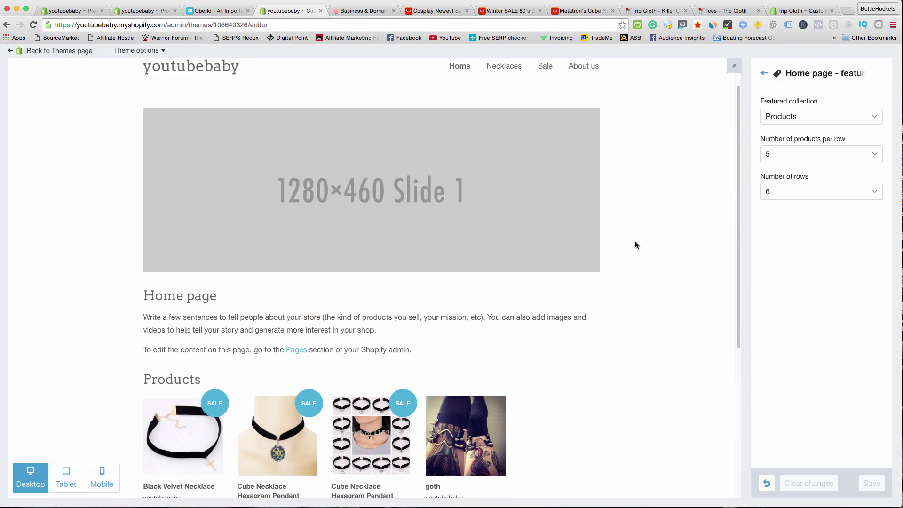
scroll(634, 290, "down", 5)
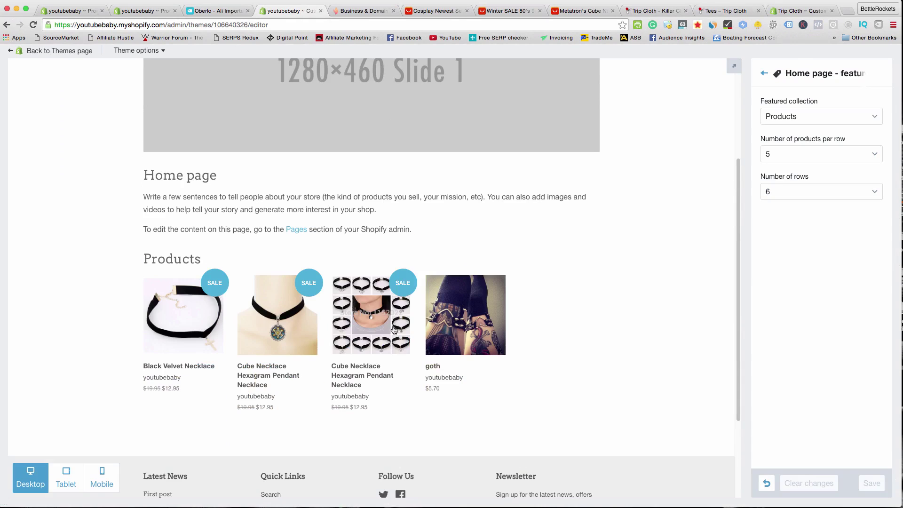
left_click(102, 477)
scroll(383, 228, "down", 5)
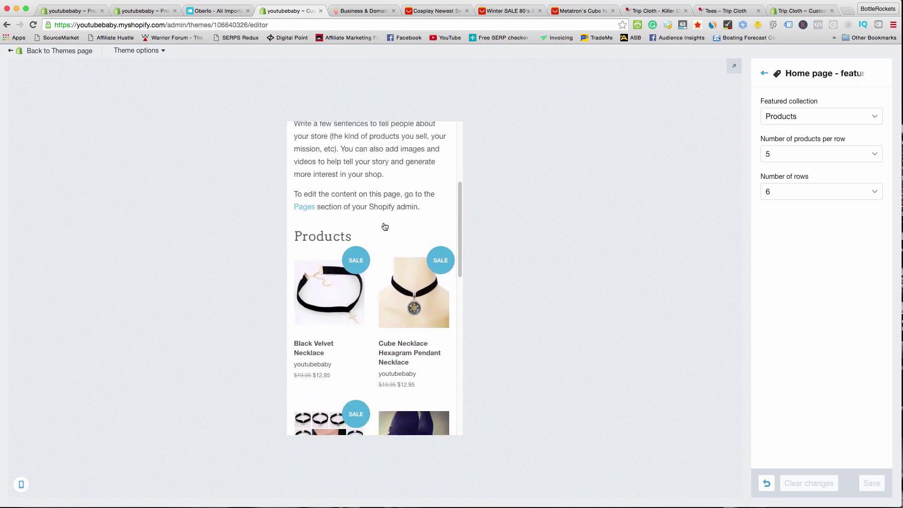
scroll(370, 262, "down", 10)
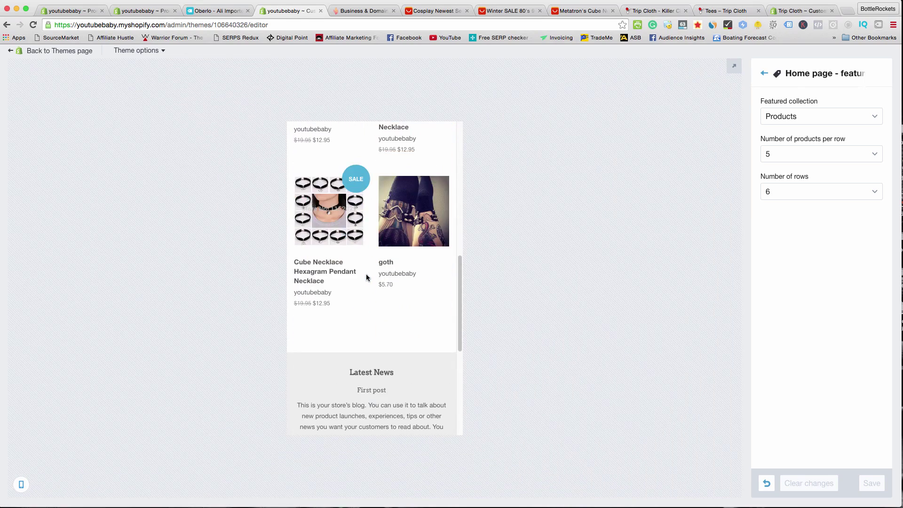
scroll(367, 279, "down", 3)
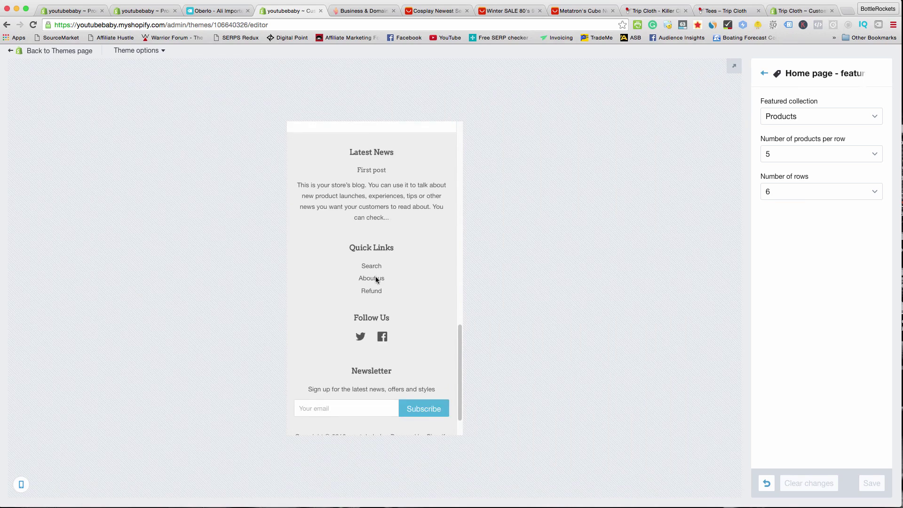
- Examine the theme's Social media settings, including the account links and sharing options
left_click(770, 73)
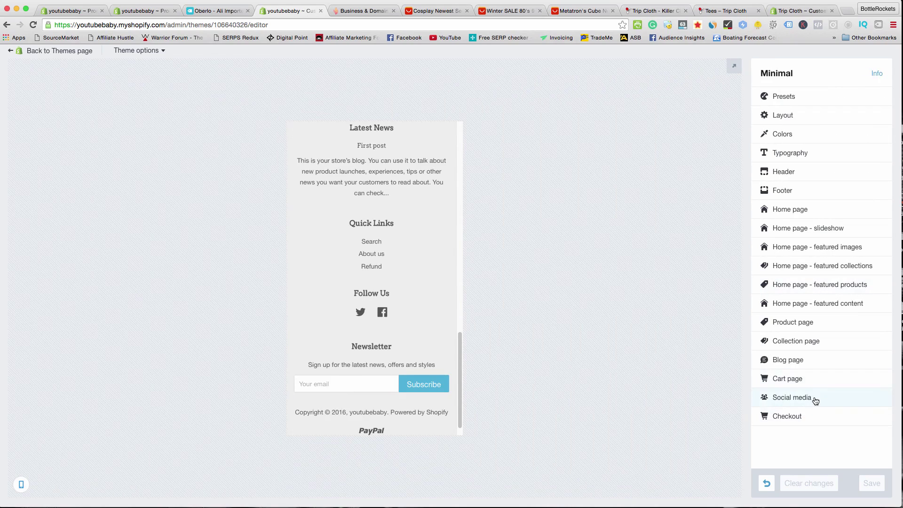
left_click(815, 400)
scroll(821, 379, "down", 10)
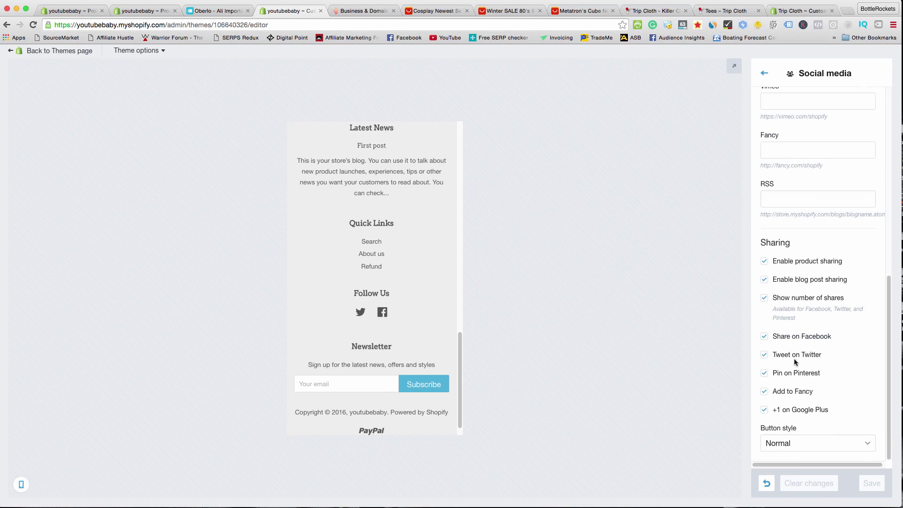
scroll(807, 212, "up", 5)
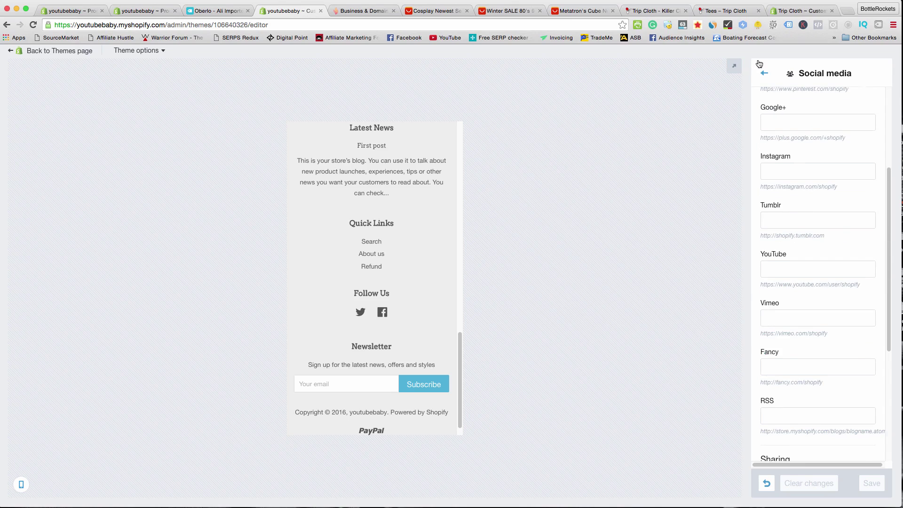
- Hide the newsletter sign-up and the latest blog post in the theme's footer, saving each change
left_click(765, 73)
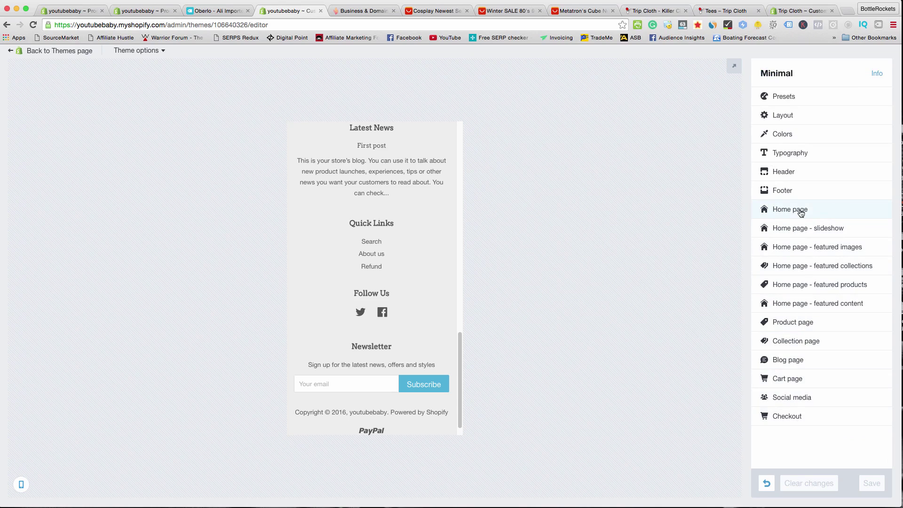
left_click(802, 192)
scroll(800, 381, "down", 1)
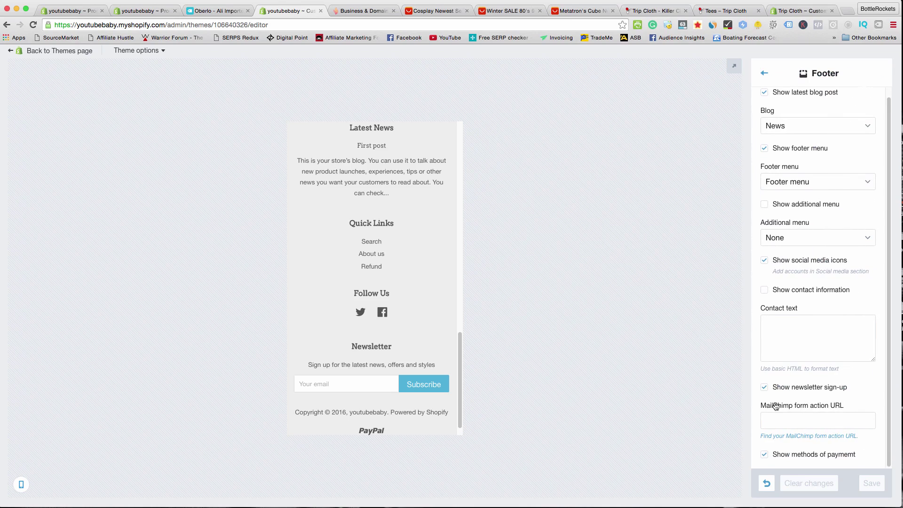
left_click(765, 388)
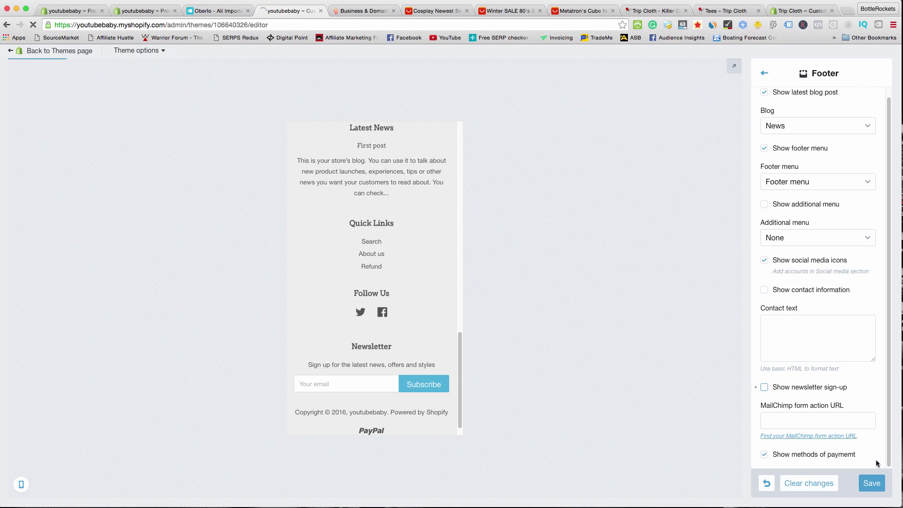
left_click(872, 483)
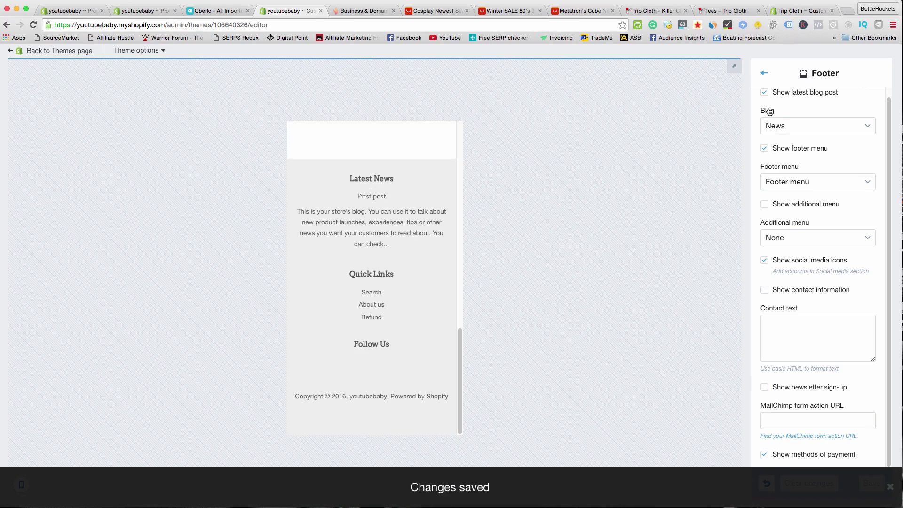
left_click(764, 93)
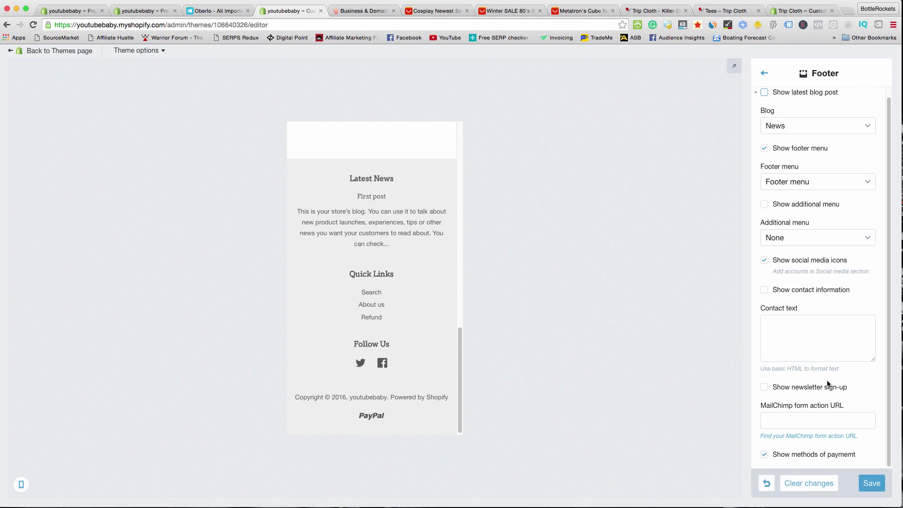
left_click(872, 483)
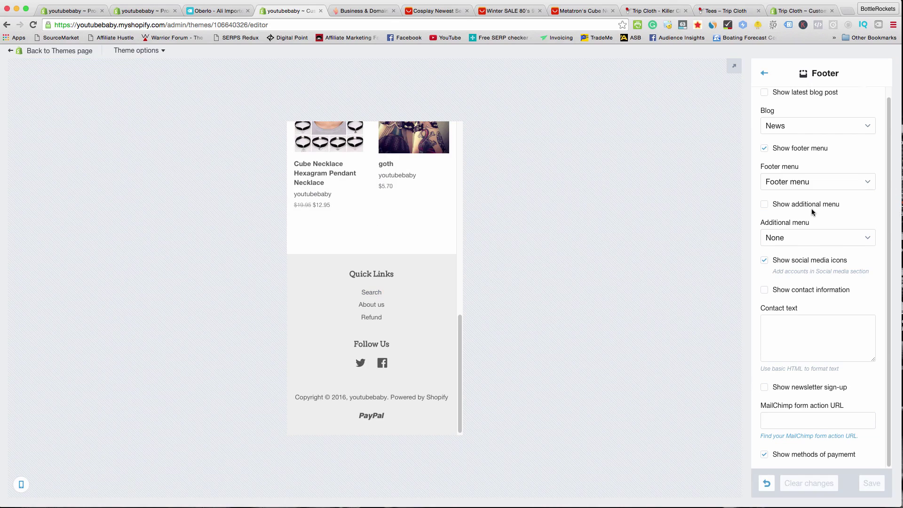
left_click_drag(463, 352, 474, 151)
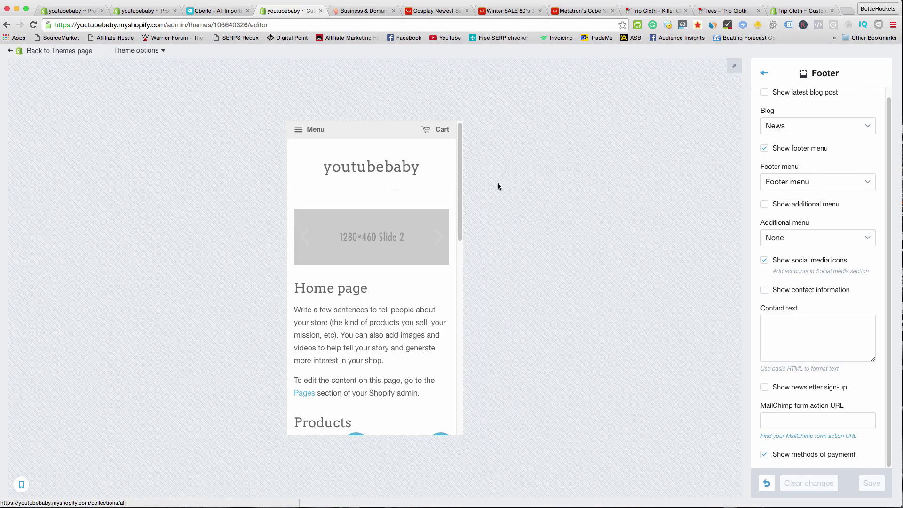
- Enable the wide layout in the theme's Layout settings
left_click(765, 74)
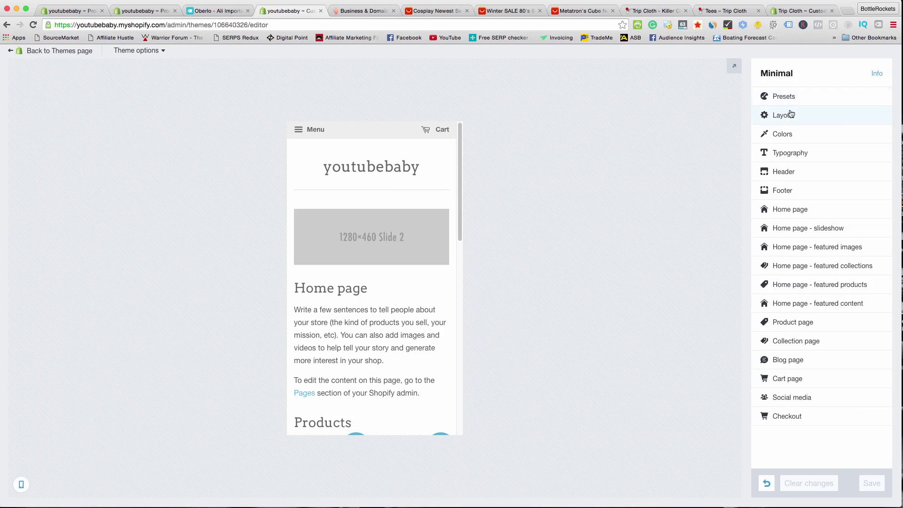
left_click(791, 114)
left_click(765, 101)
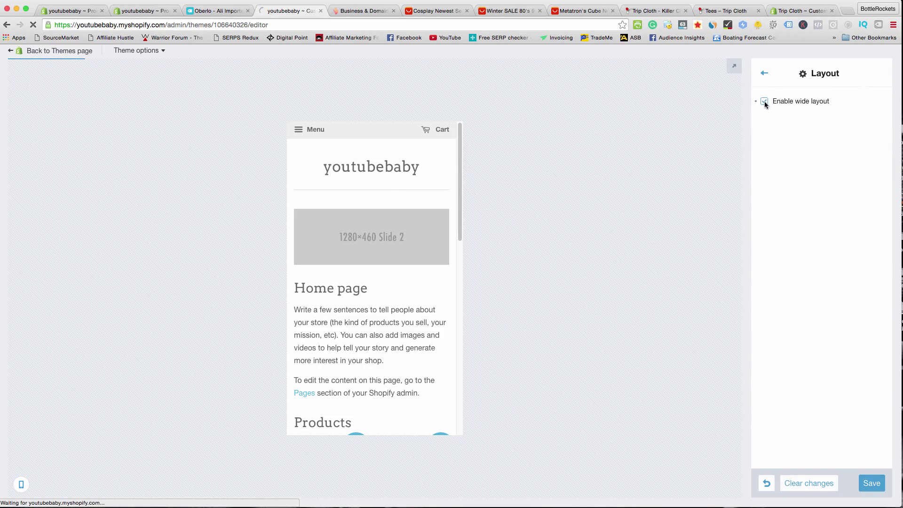
left_click_drag(459, 130, 728, 89)
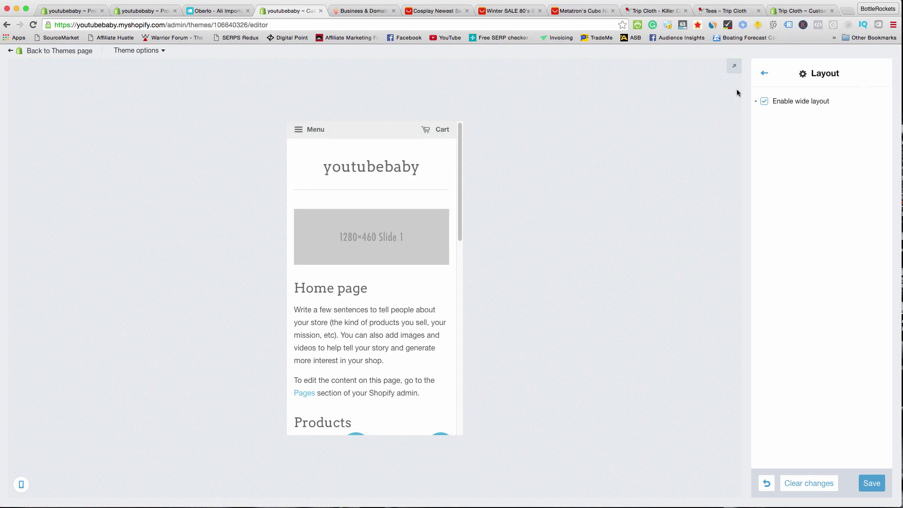
- Set the home page featured content to None, turn off its heading, and save the theme changes
left_click(765, 75)
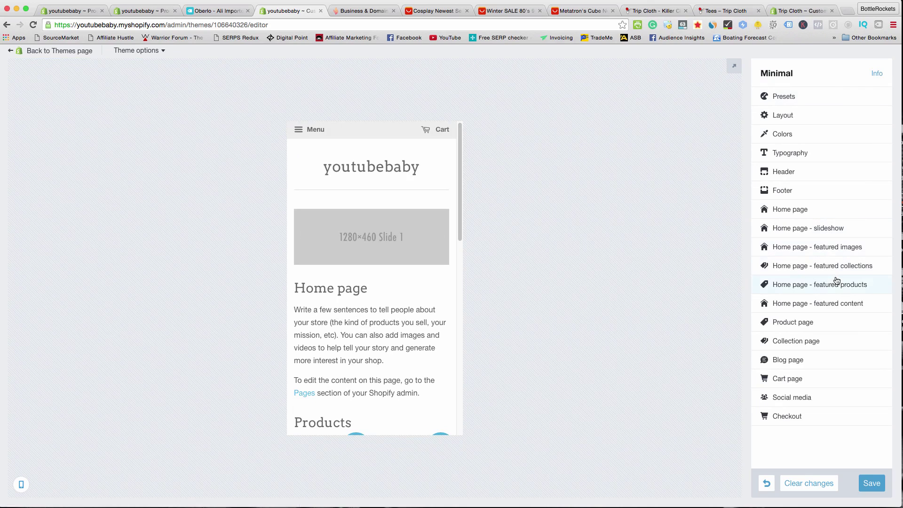
left_click(837, 303)
left_click(800, 116)
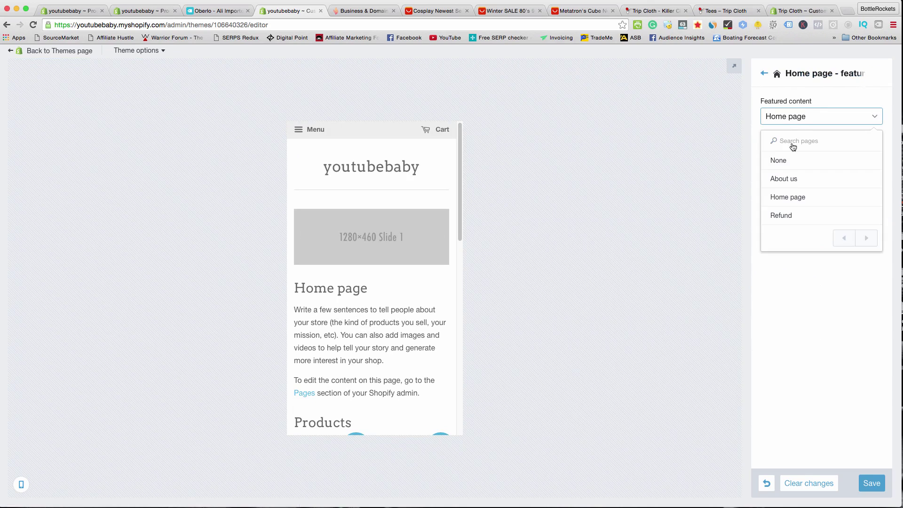
left_click(789, 163)
left_click(764, 139)
left_click(871, 483)
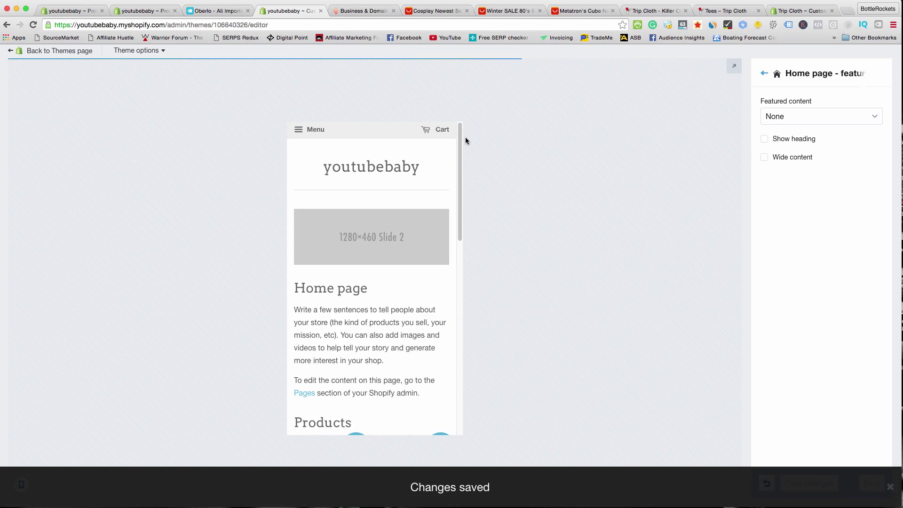
- Check the home page preview and examine the theme's Colors and Typography settings
left_click_drag(460, 141, 404, 141)
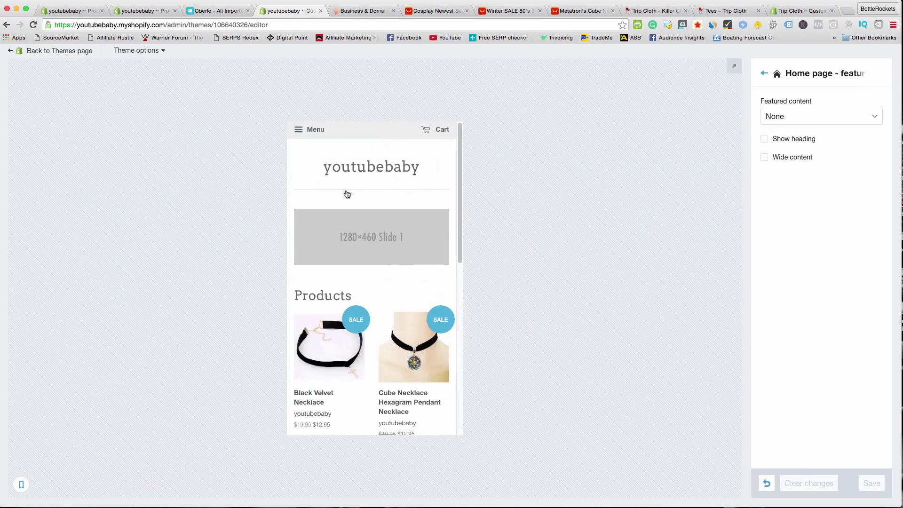
left_click(762, 74)
left_click(785, 103)
left_click(766, 76)
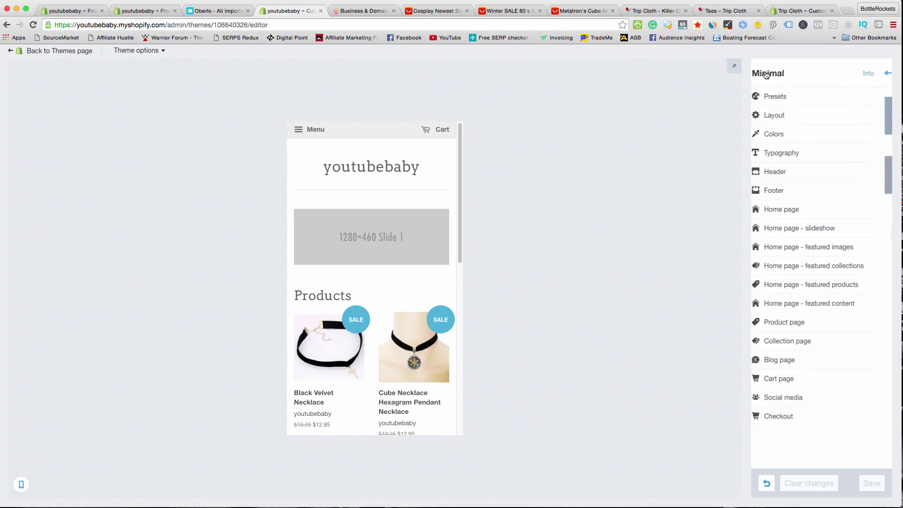
left_click(793, 137)
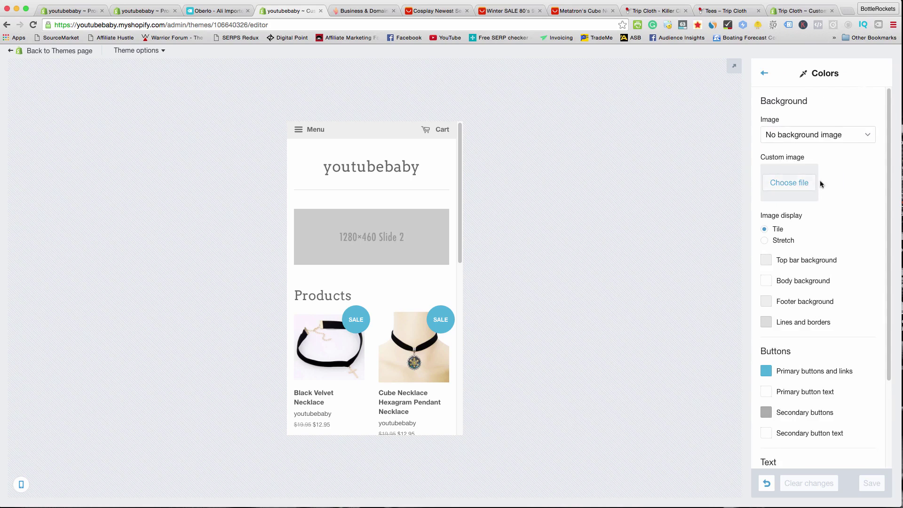
scroll(812, 179, "down", 3)
left_click(767, 77)
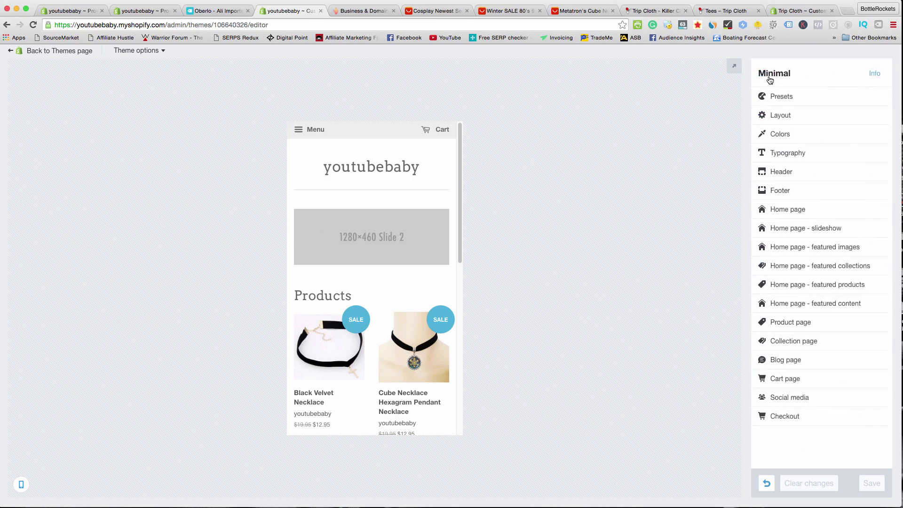
left_click(785, 154)
left_click(766, 76)
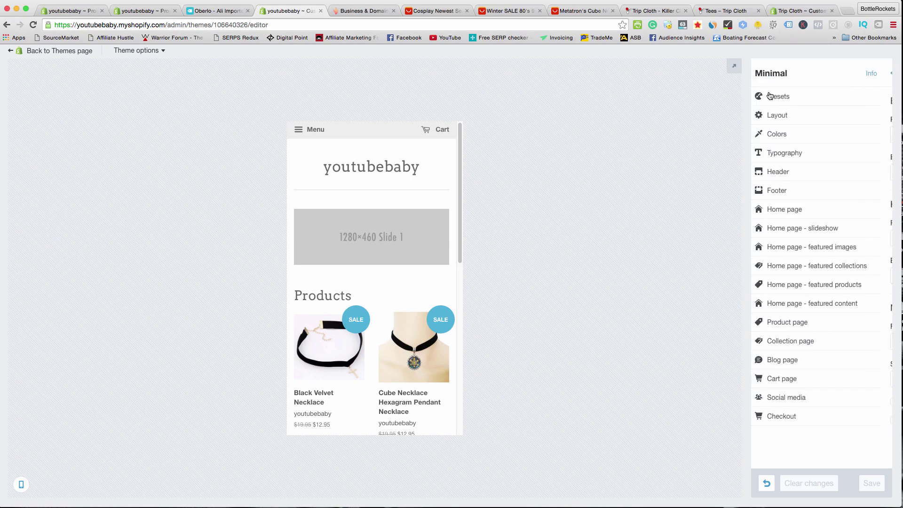
- Examine the theme's Header settings for logo, favicon and top bar, and look through the store preview
left_click(788, 173)
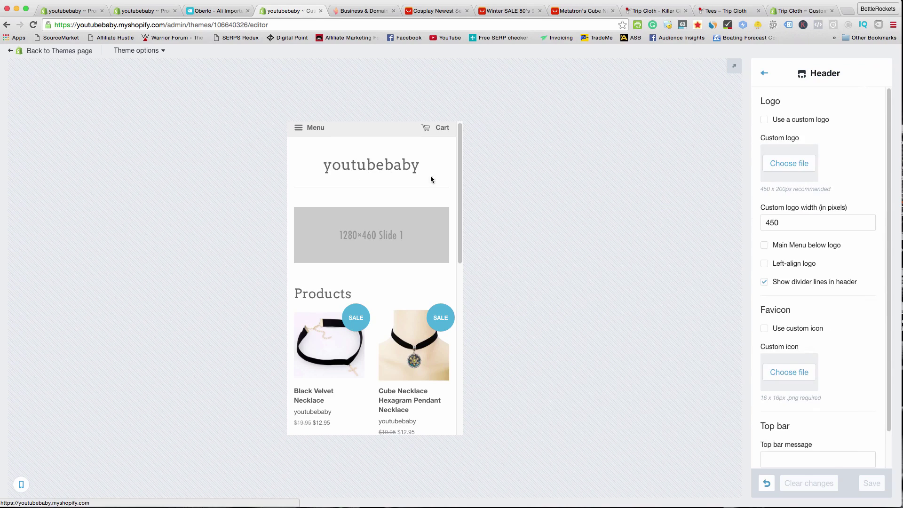
scroll(779, 205, "down", 2)
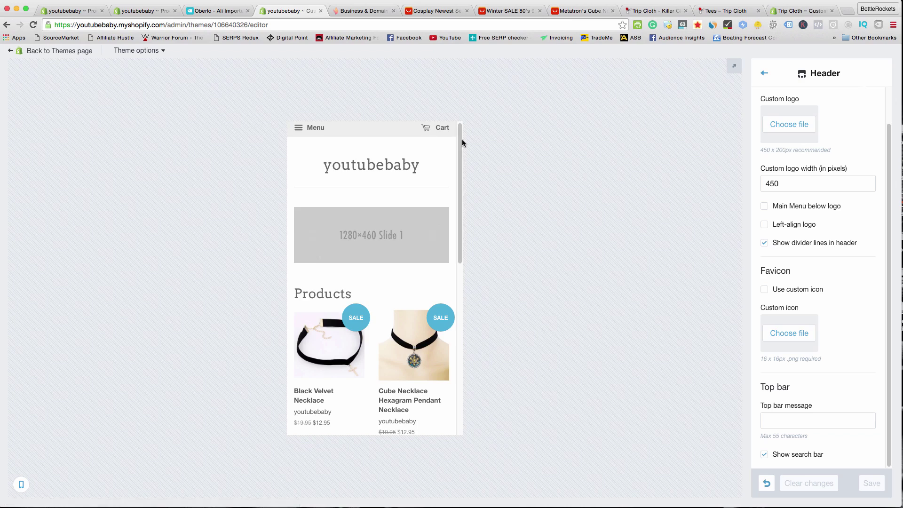
scroll(433, 236, "down", 15)
scroll(438, 282, "up", 15)
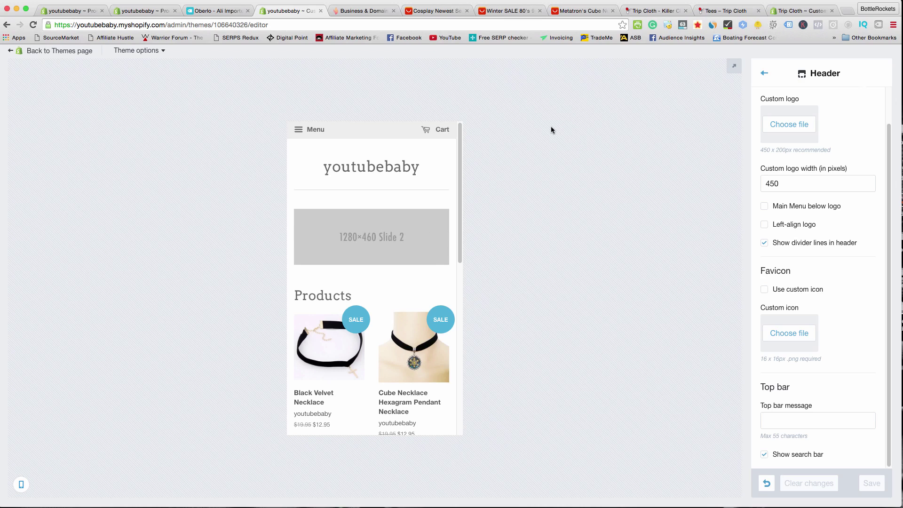
- Close the theme editor and the Oberlo import list, and open the store's Orders page in the Shopify admin
left_click(321, 10)
left_click(214, 15)
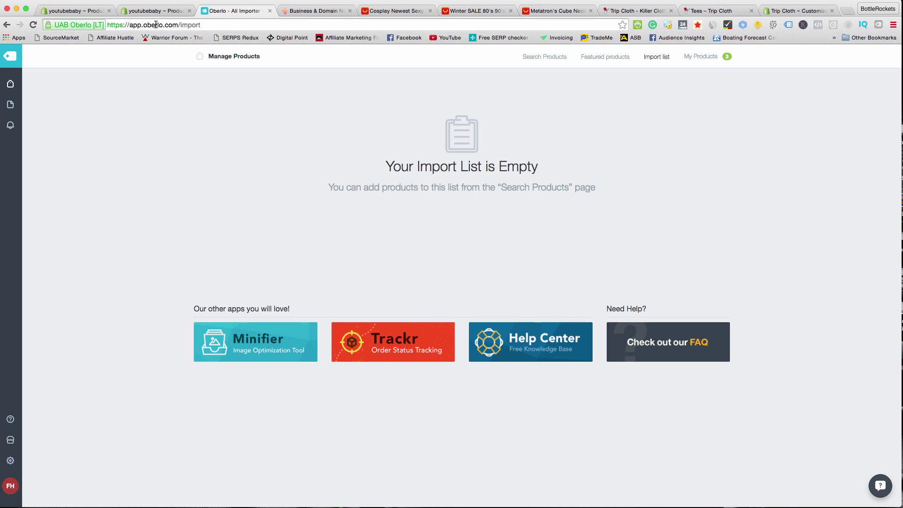
left_click(269, 11)
left_click(85, 10)
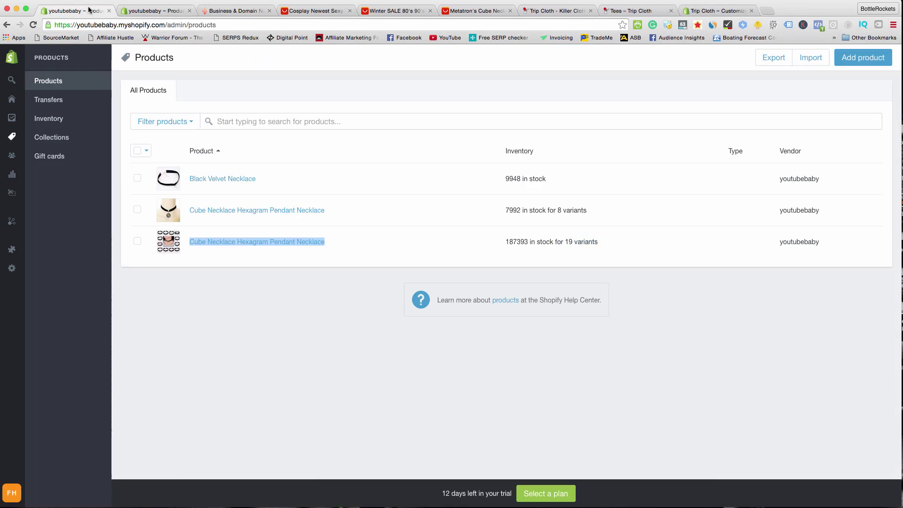
mouse_move(13, 251)
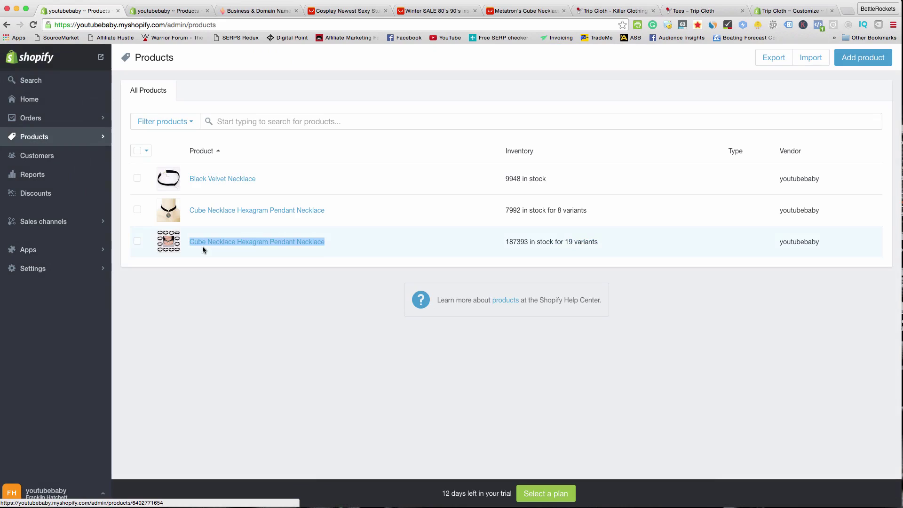
left_click(41, 118)
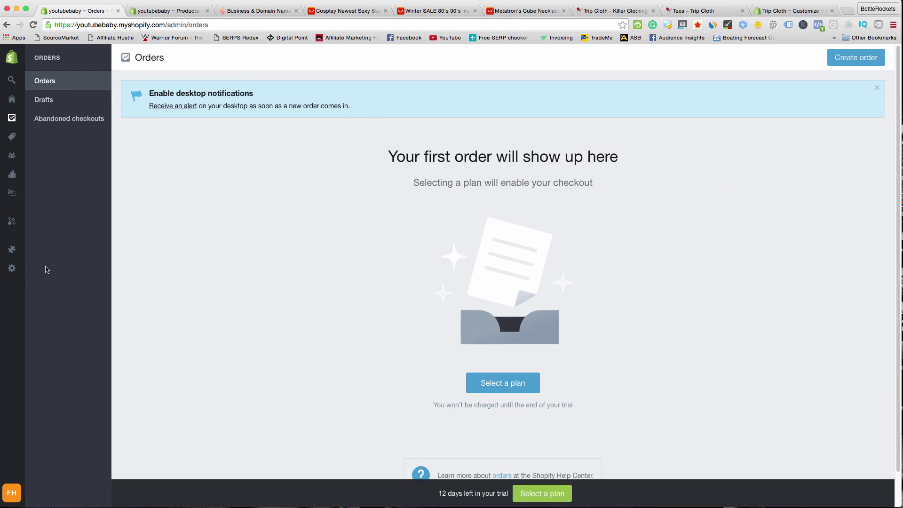
- Launch Oberlo from the store's installed apps and view its Orders page
left_click(12, 249)
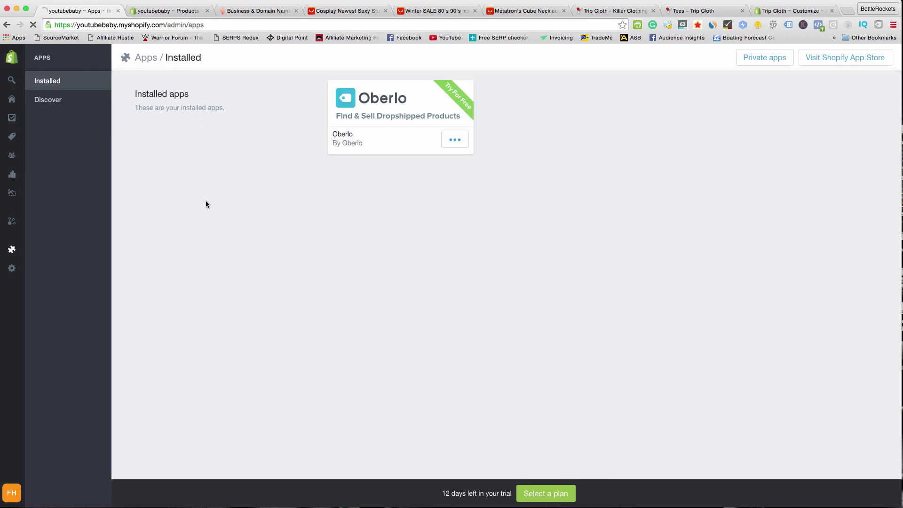
left_click(385, 104)
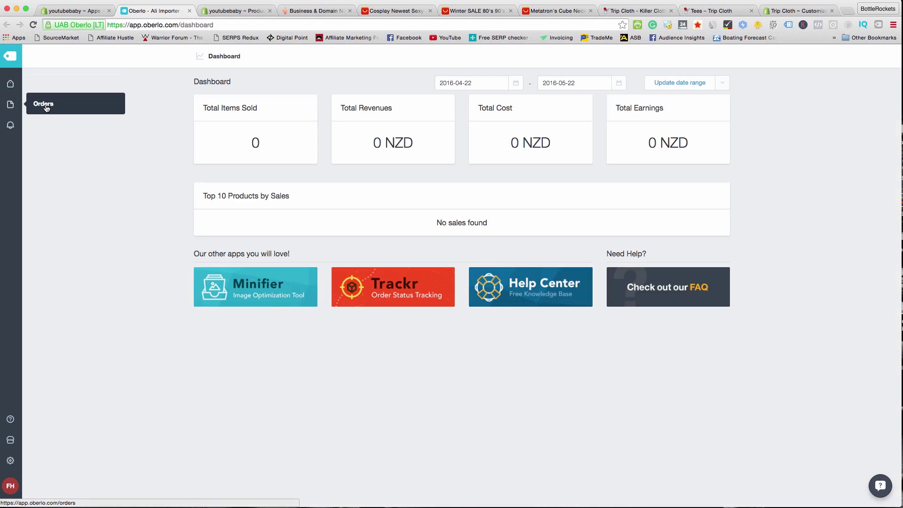
left_click(45, 108)
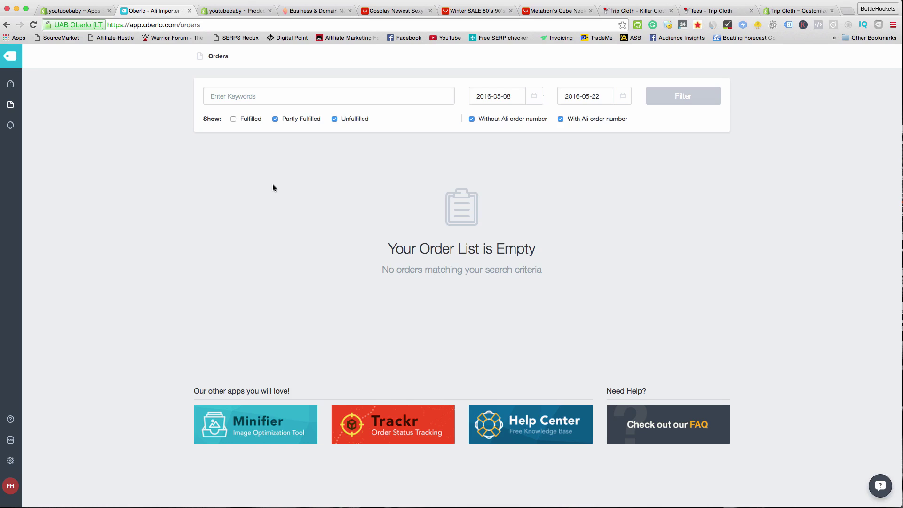
- Show the imported products in Oberlo and open the links of both Cube Necklace Hexagram Pendant Necklace products in separate tabs
mouse_move(10, 104)
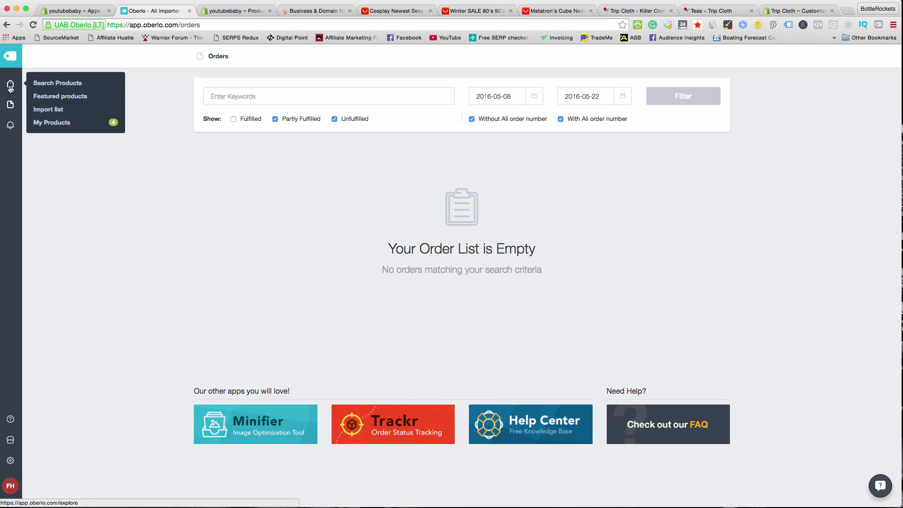
left_click(55, 123)
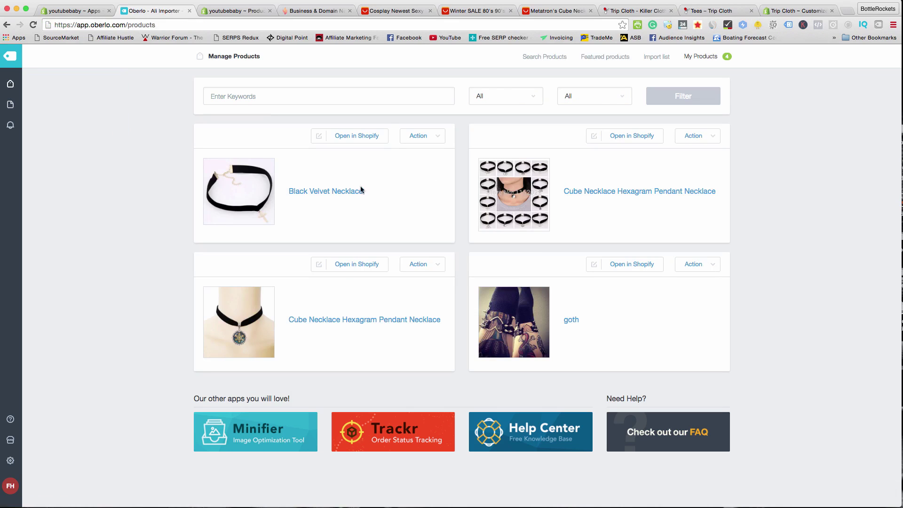
right_click(636, 189)
left_click(658, 195)
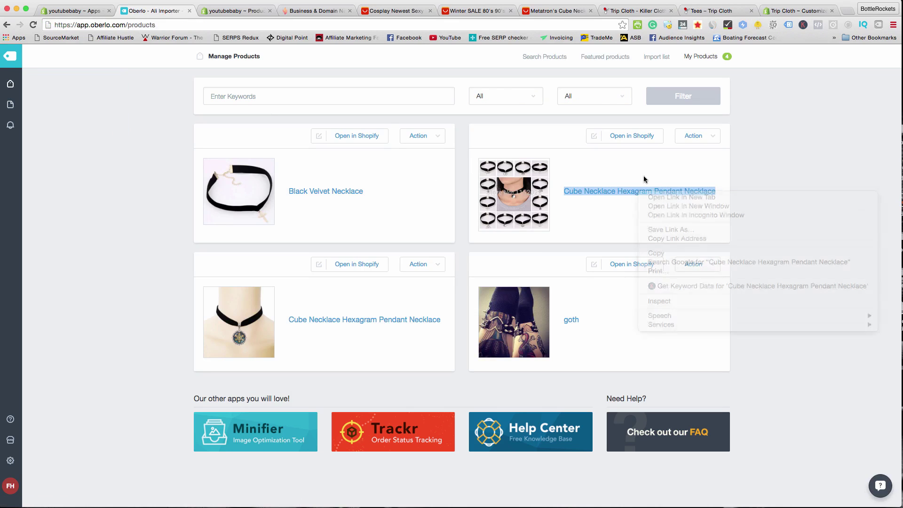
right_click(427, 319)
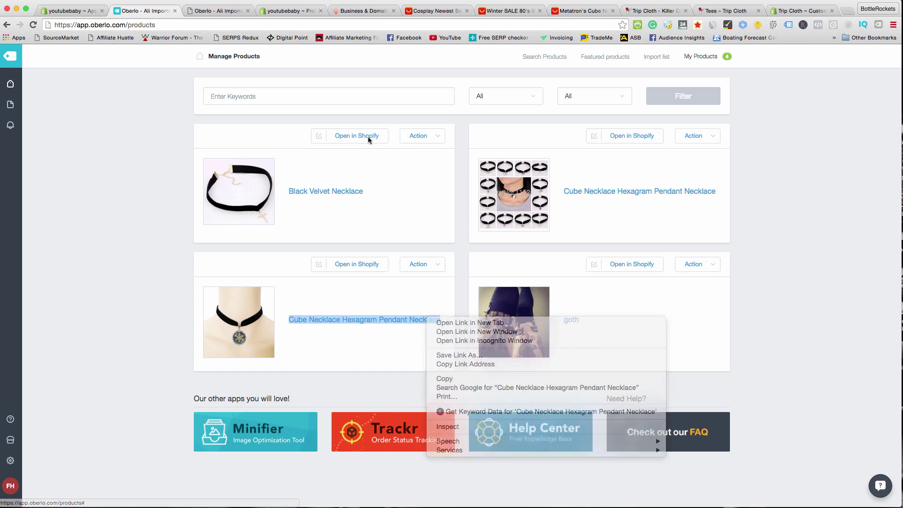
left_click(449, 321)
left_click(274, 152)
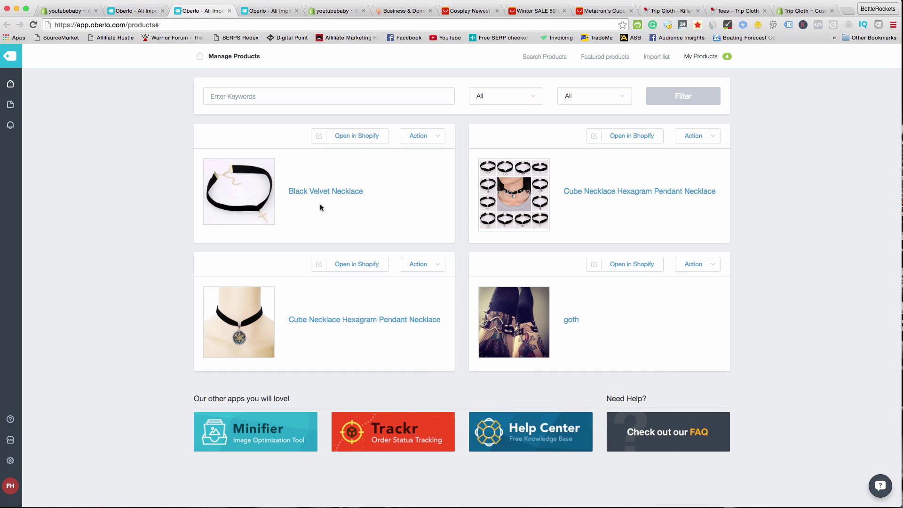
- Open the products' AliExpress supplier listings and examine the item details of the black velvet choker
left_click(256, 11)
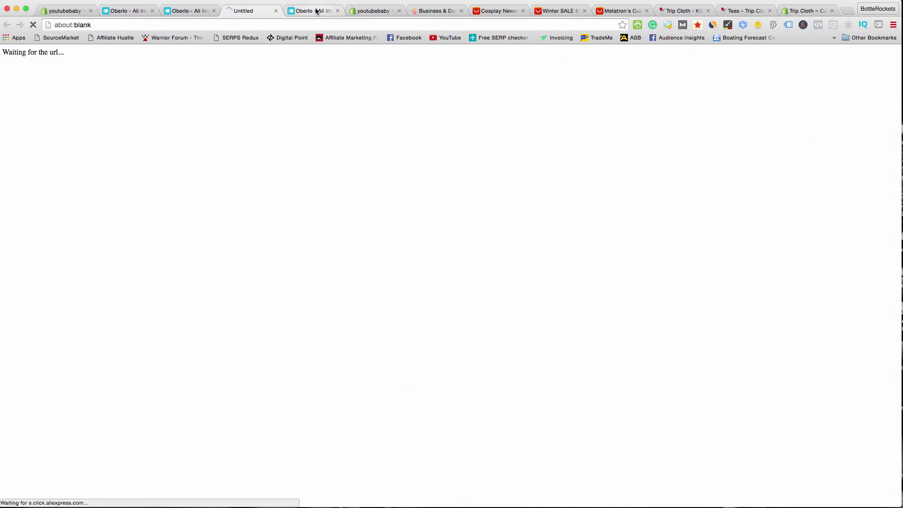
left_click(315, 11)
left_click(595, 193)
left_click(227, 15)
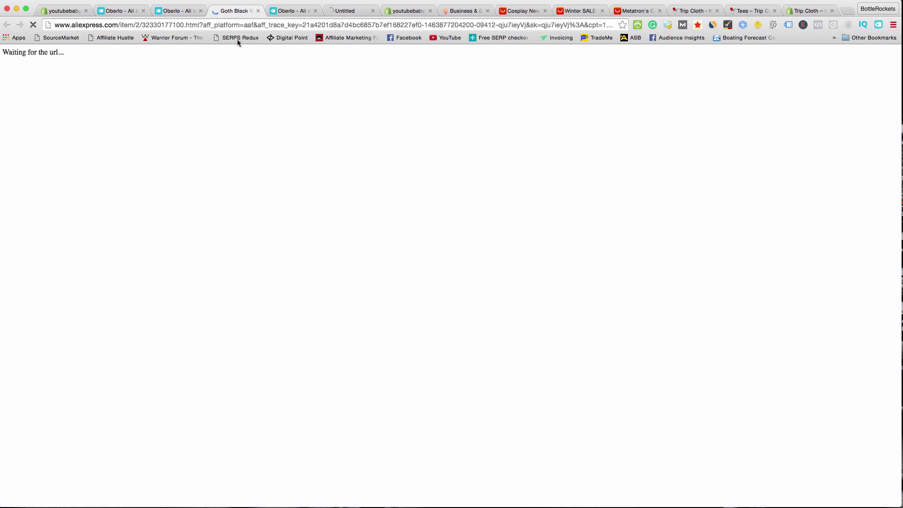
scroll(397, 275, "down", 8)
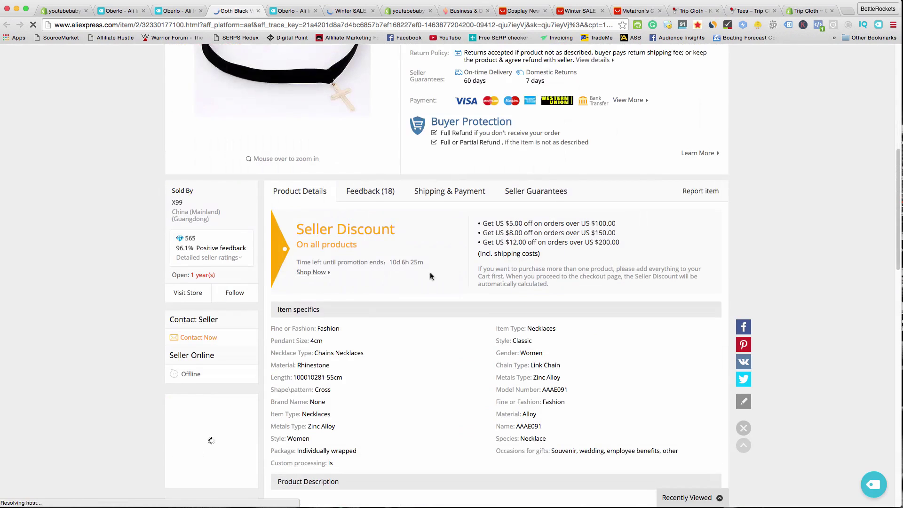
- Close the AliExpress, Oberlo and extra Shopify products tabs, and return to the store's installed apps
left_click(258, 11)
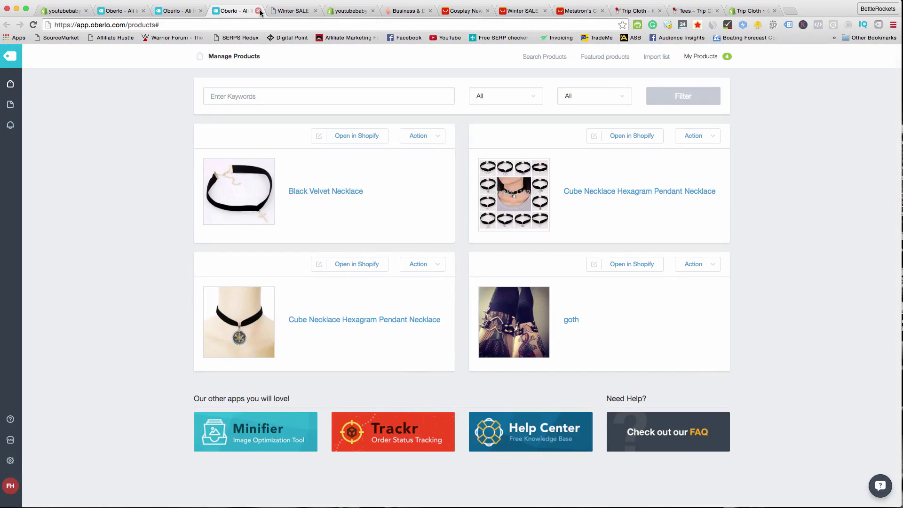
left_click(288, 11)
left_click(316, 10)
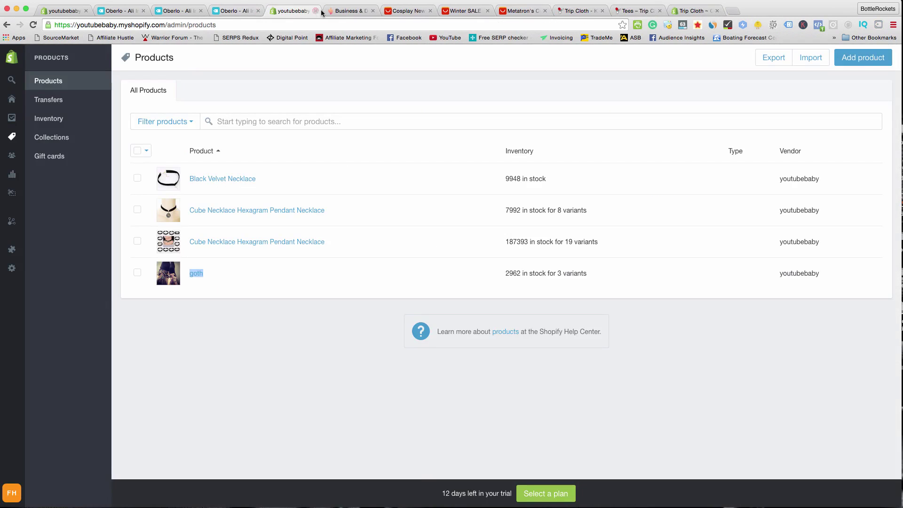
left_click(316, 10)
left_click(130, 13)
left_click(144, 11)
left_click(144, 10)
left_click(144, 11)
left_click(63, 11)
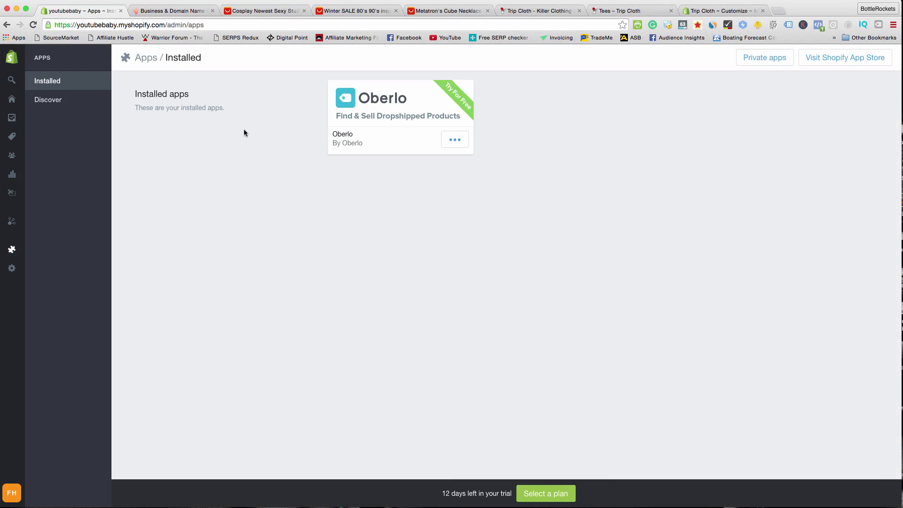
- Search the Shopify App Store for "notify" and open the "Notify - Boost Your Sales with Social Proof" app
mouse_move(10, 253)
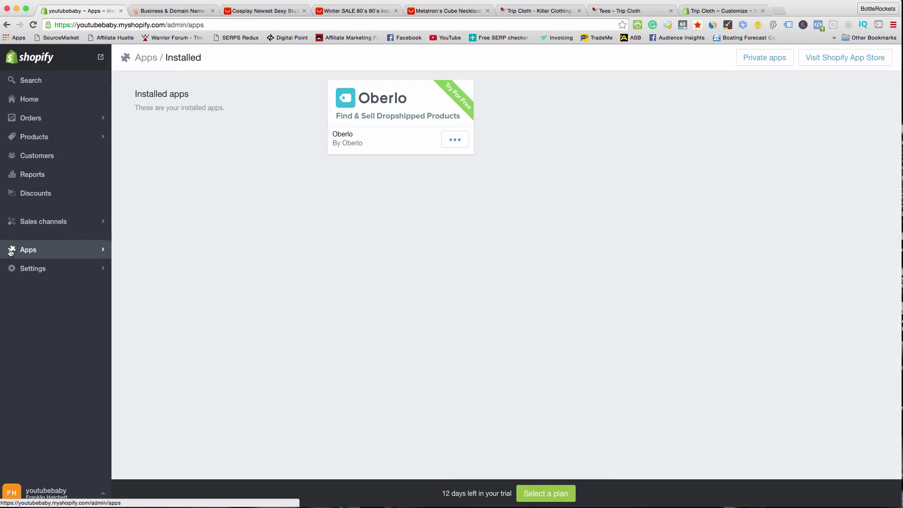
left_click(35, 253)
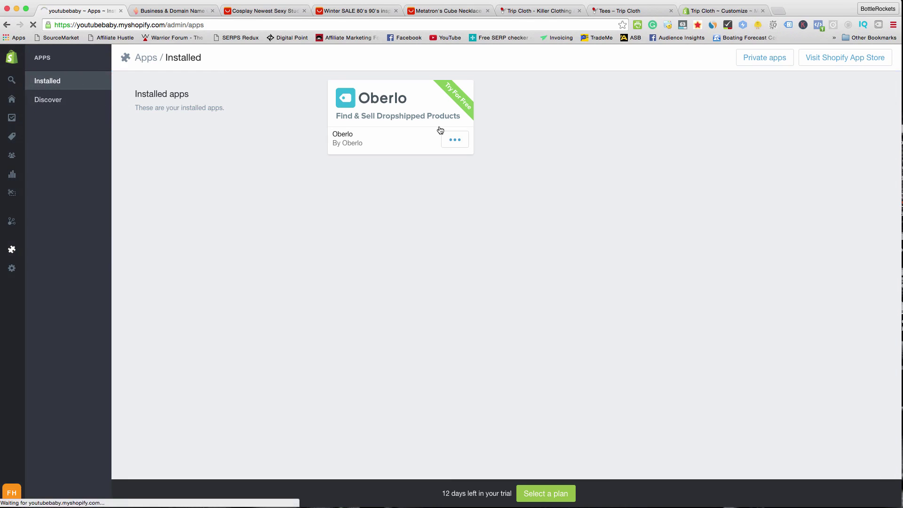
left_click(843, 57)
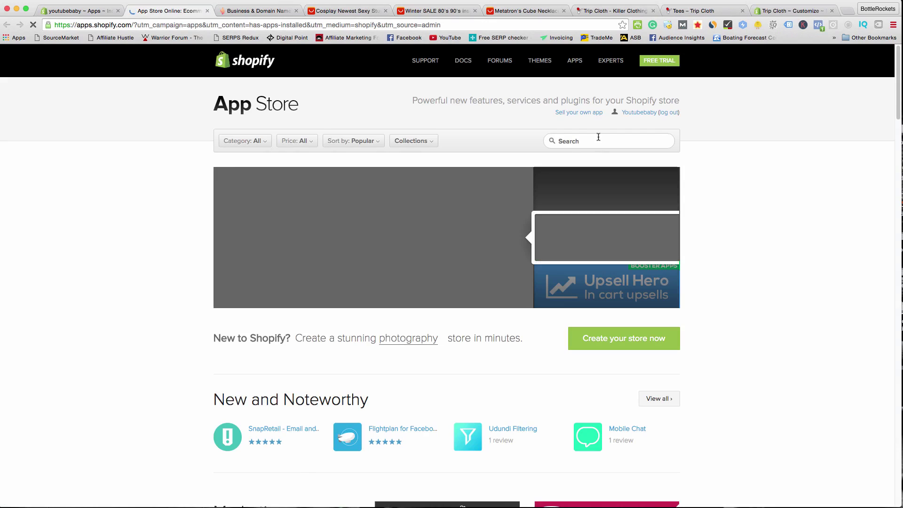
left_click(599, 137)
type("notify")
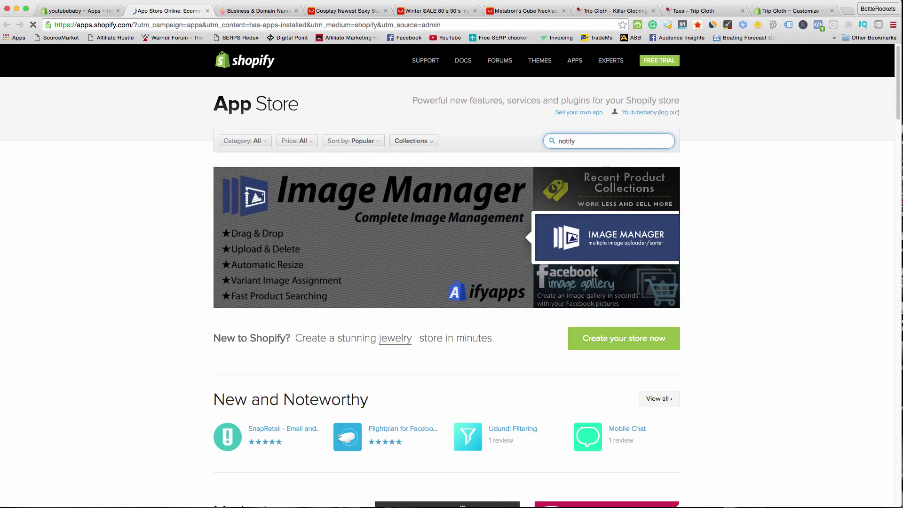
key("Return")
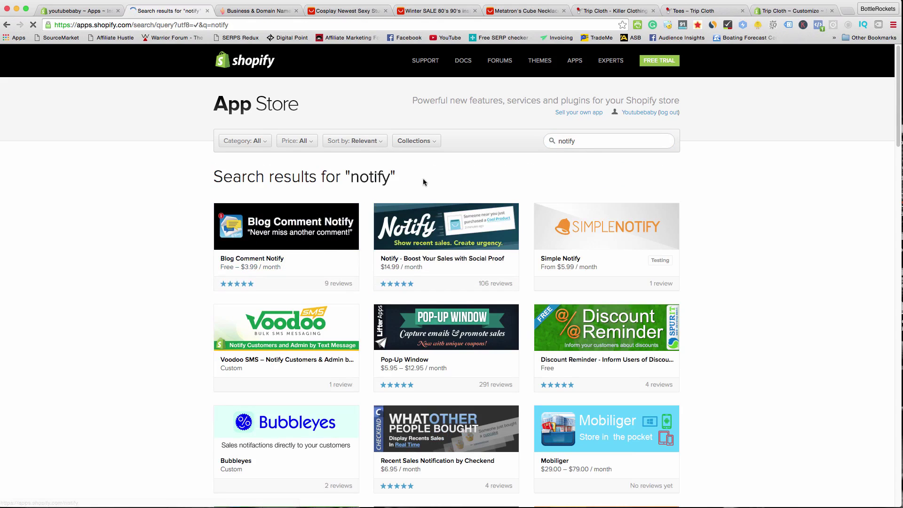
left_click(446, 226)
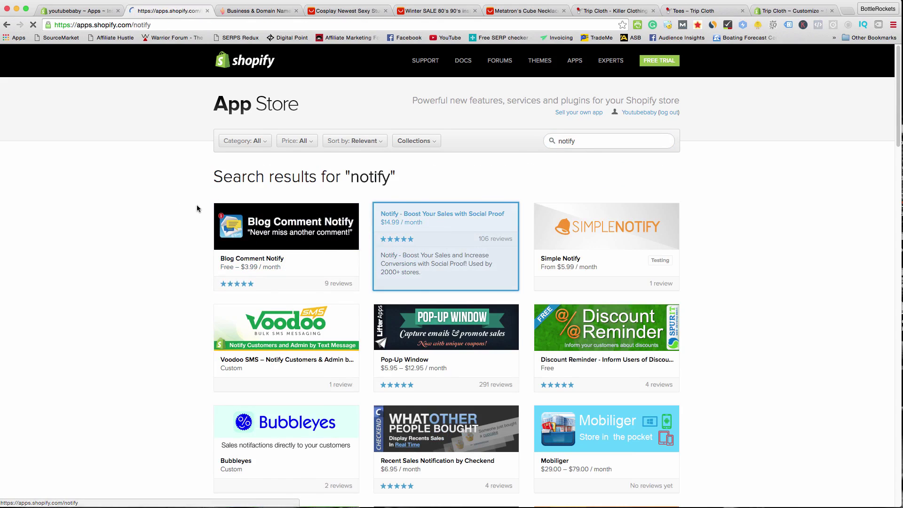
- Examine the Notify app's description and enlarge its storefront screenshot with the recent-purchase pop-up
scroll(133, 197, "down", 5)
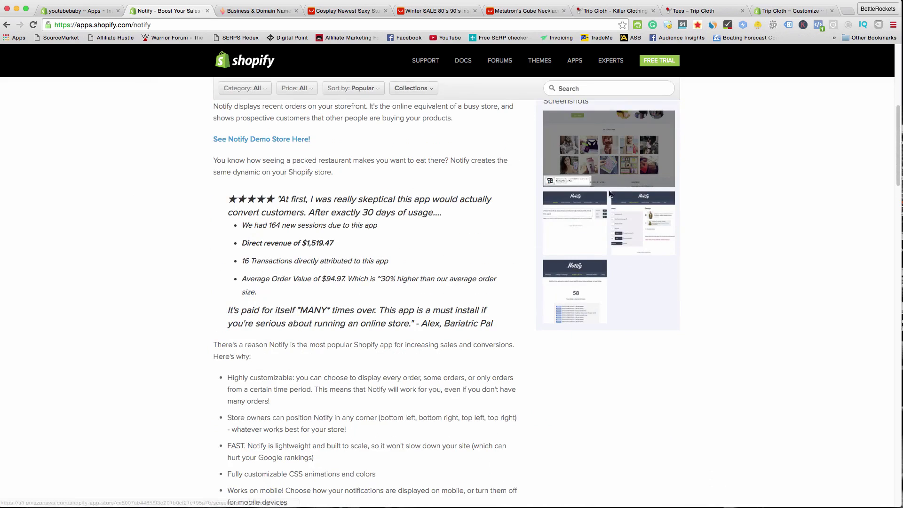
left_click(570, 183)
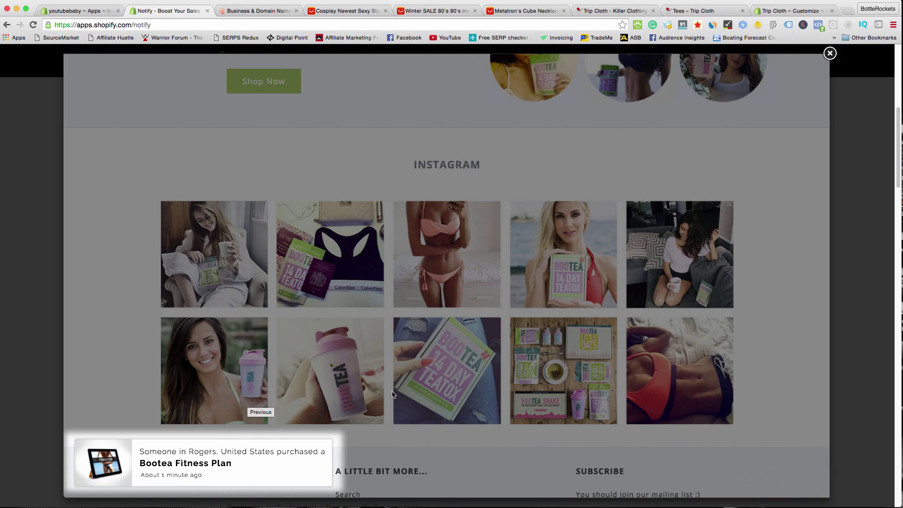
left_click(830, 54)
scroll(265, 170, "up", 7)
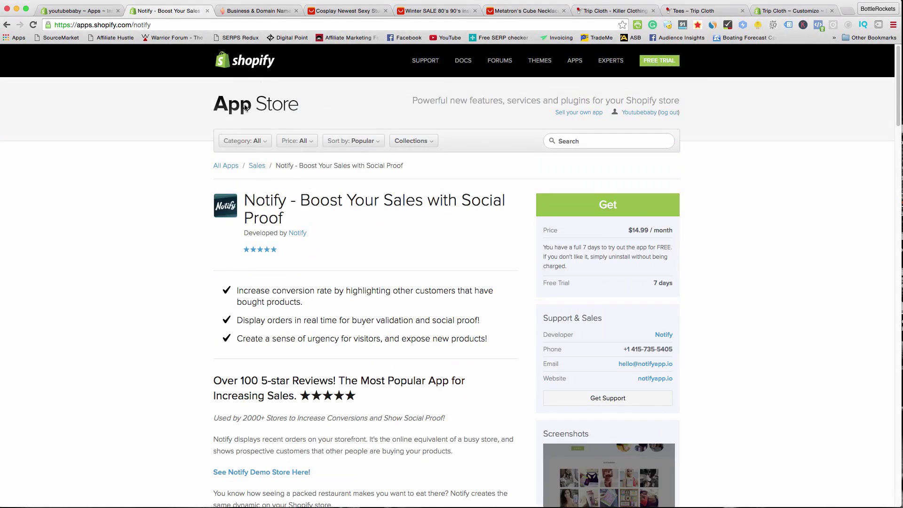
- Open the Shopify App Store home page and browse its Marketing, Sales, Social Media, Shipping and Inventory app categories
left_click(217, 109)
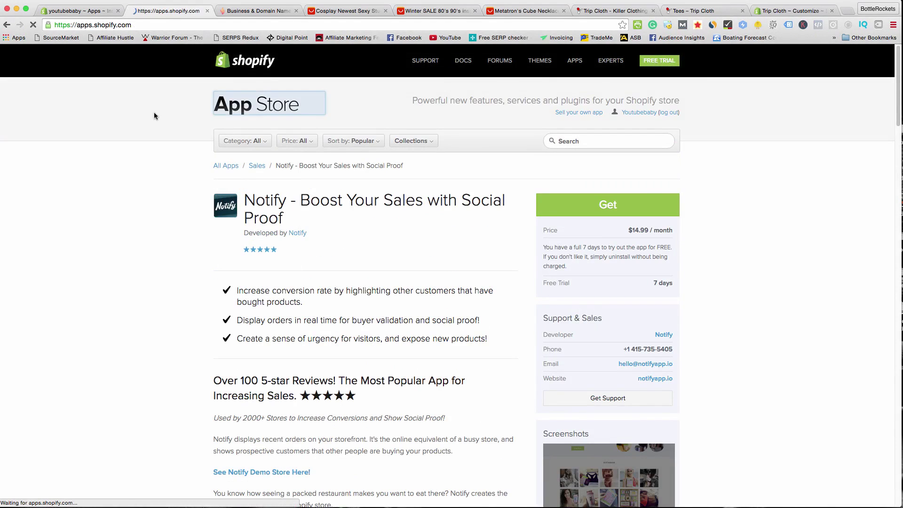
scroll(156, 189, "down", 10)
scroll(155, 189, "up", 2)
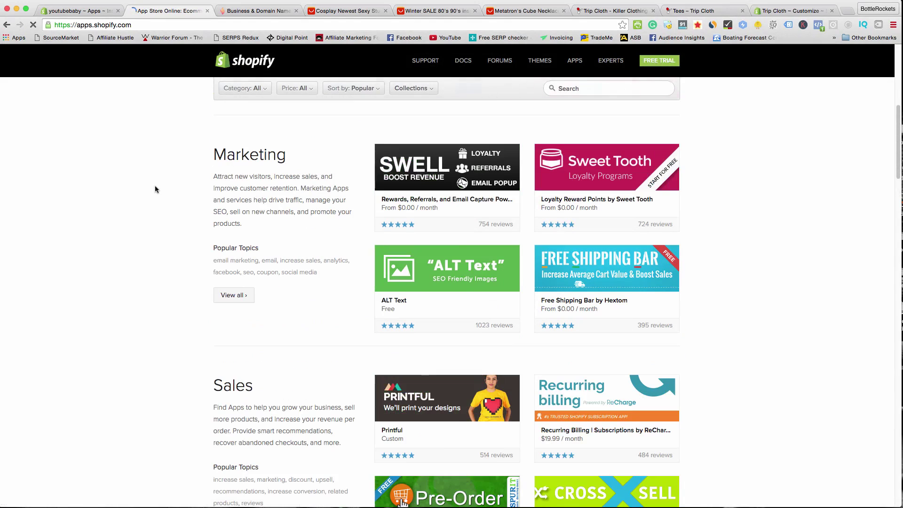
scroll(155, 189, "down", 1)
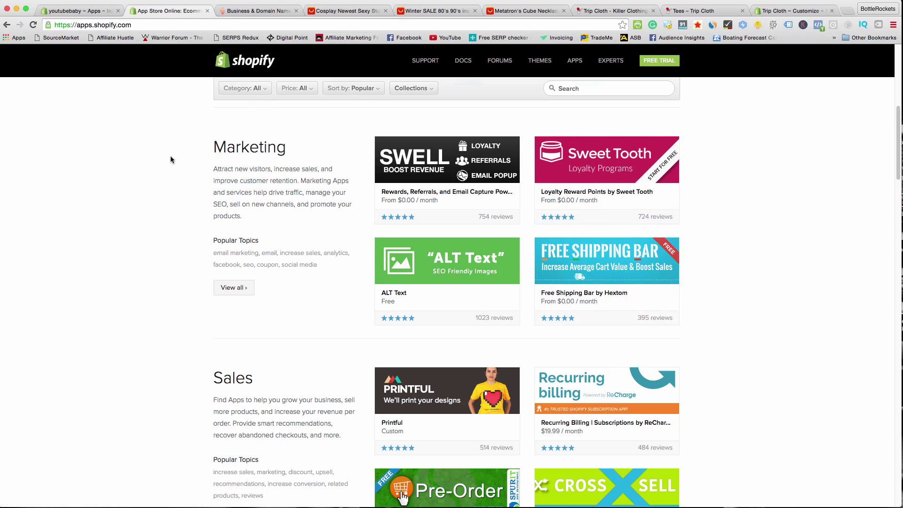
scroll(272, 109, "down", 3)
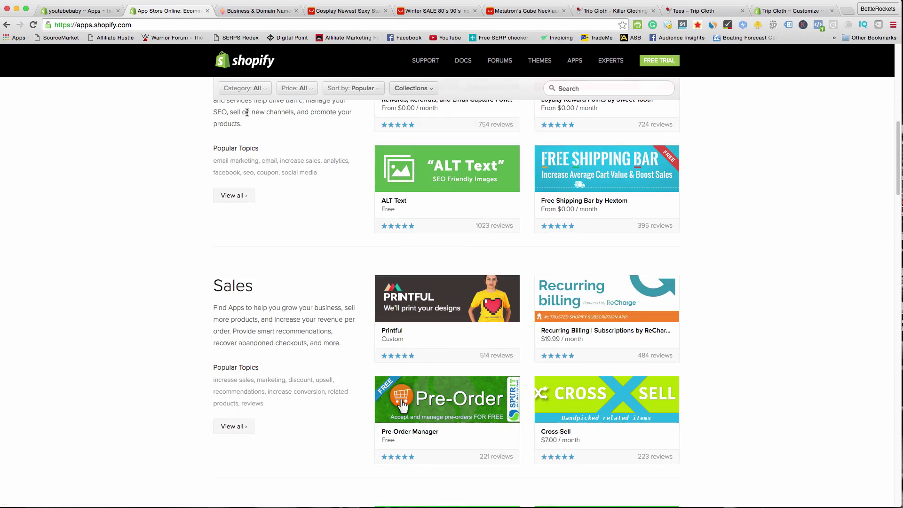
mouse_move(461, 178)
scroll(317, 196, "down", 4)
scroll(317, 195, "down", 1)
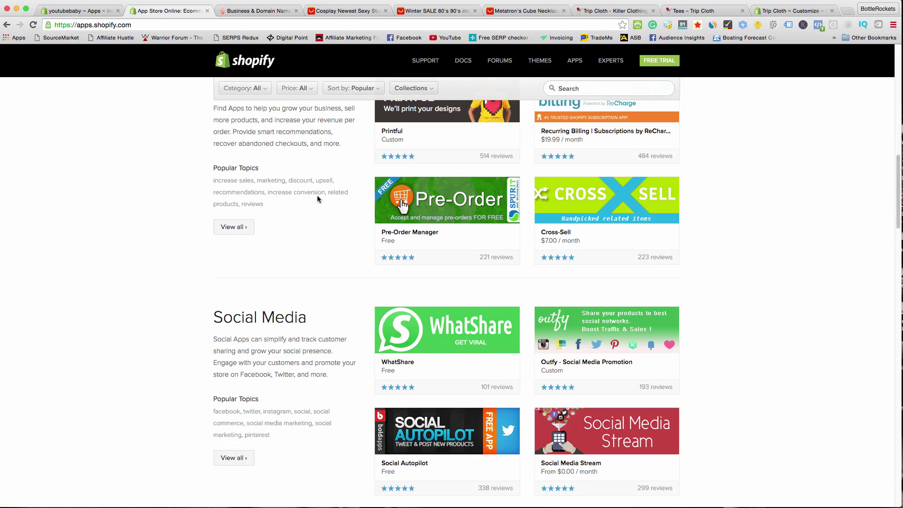
scroll(317, 198, "down", 8)
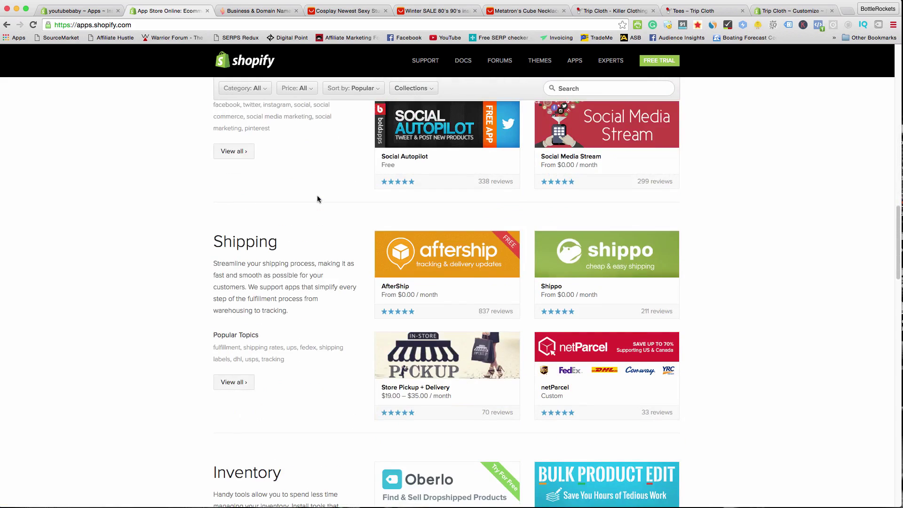
scroll(317, 196, "down", 8)
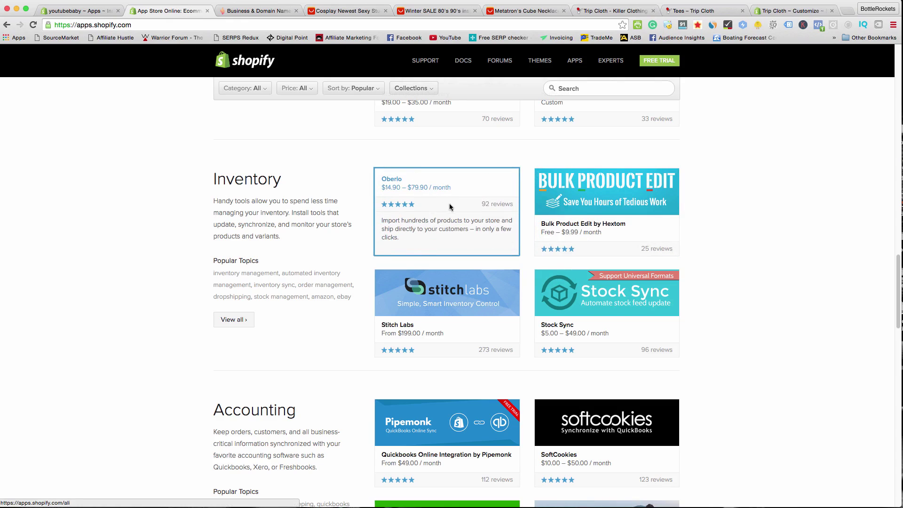
scroll(428, 208, "up", 5)
- Return to the store admin, open the published Minimal theme for customization and review the home page preview
left_click(91, 12)
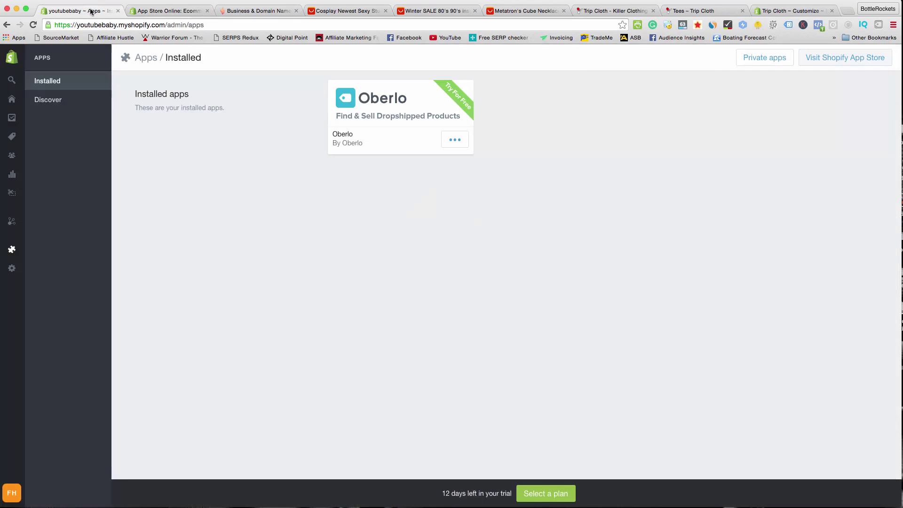
mouse_move(14, 110)
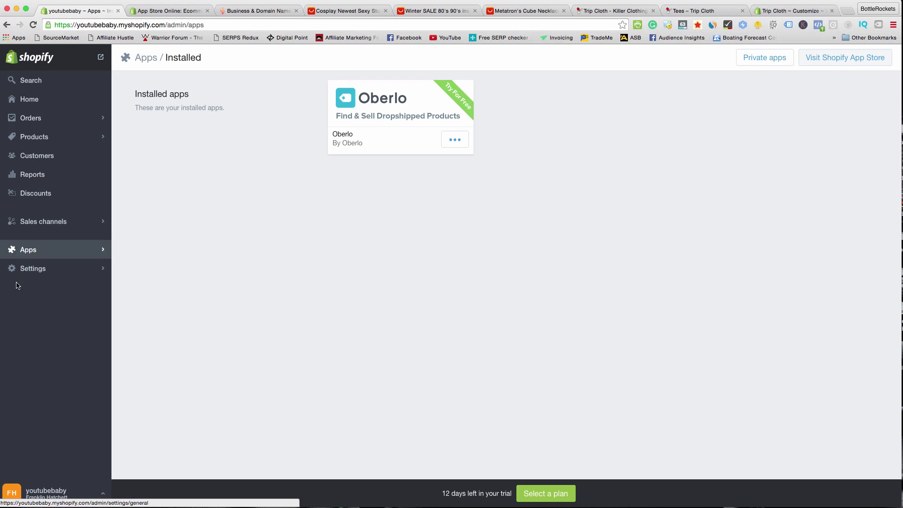
left_click(33, 222)
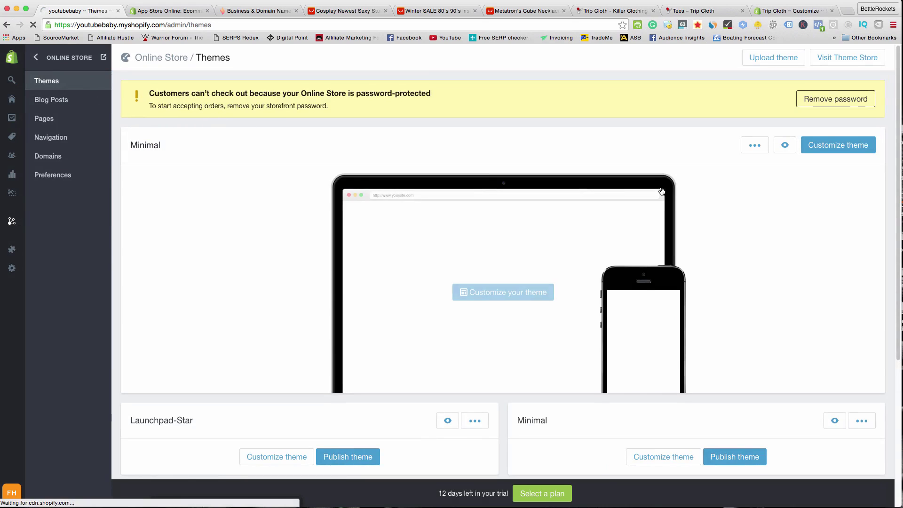
scroll(749, 209, "down", 1)
left_click(820, 149)
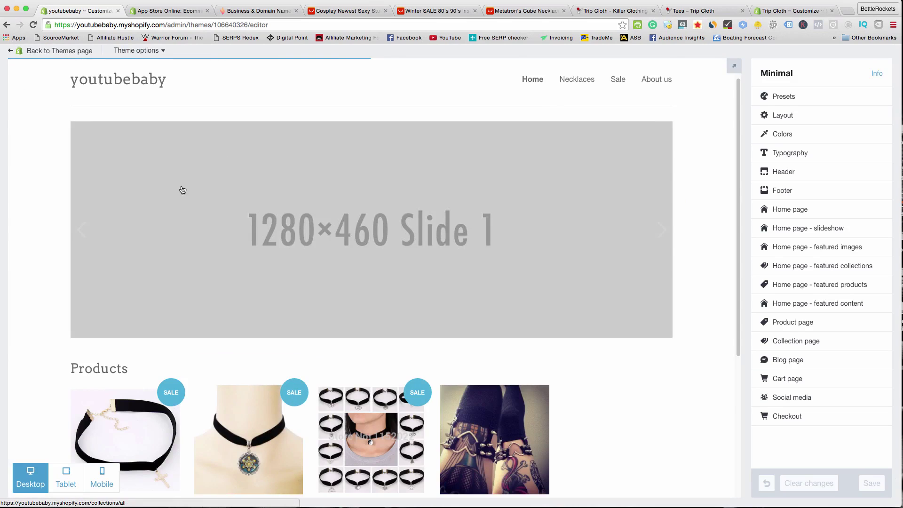
scroll(197, 195, "down", 3)
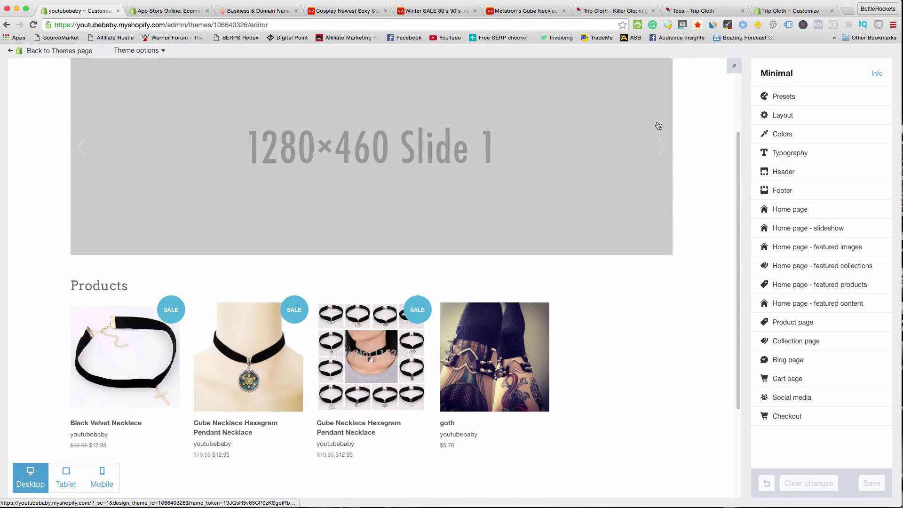
scroll(430, 157, "up", 4)
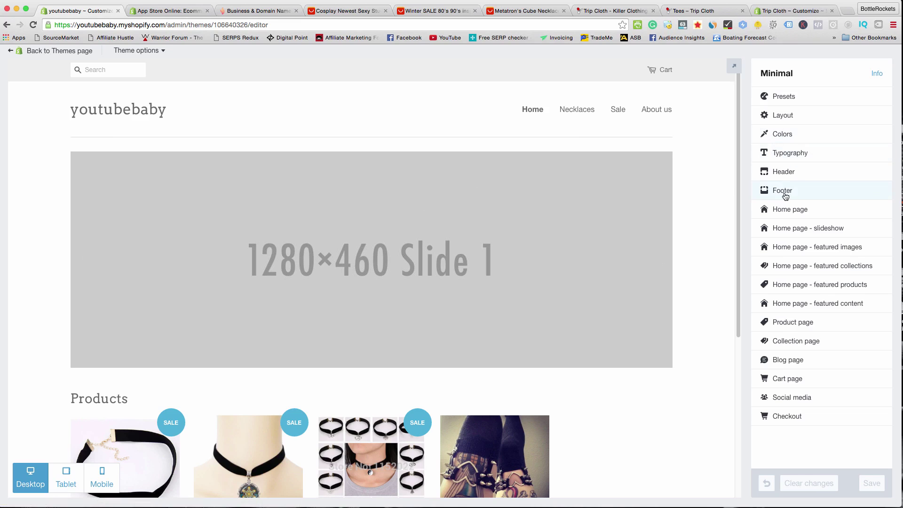
- In the home page slideshow settings, turn off auto-rotate, disable Slide 1 and Slide 2, and save the theme
left_click(818, 229)
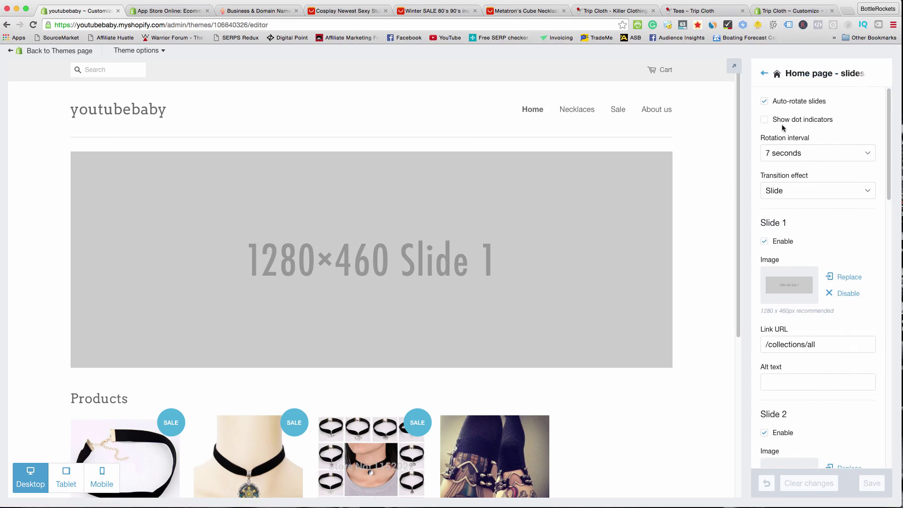
left_click(763, 74)
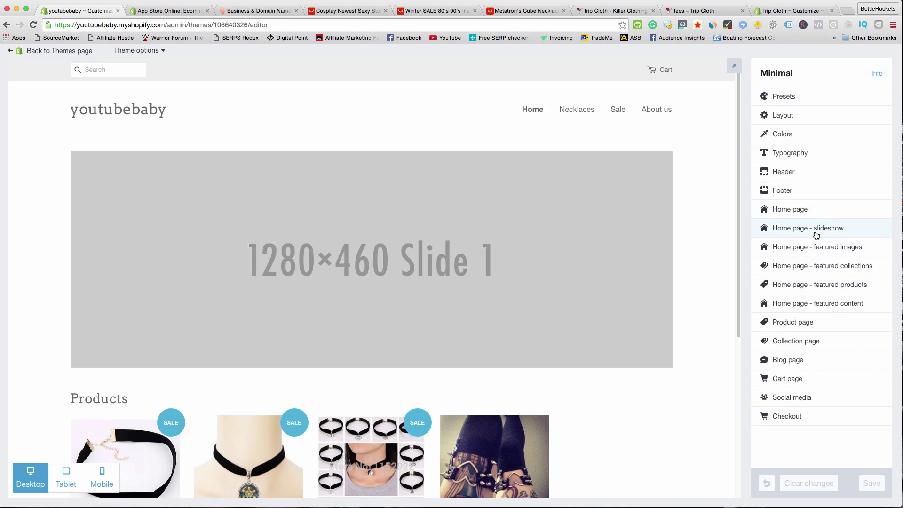
left_click(800, 228)
left_click(764, 102)
left_click(764, 241)
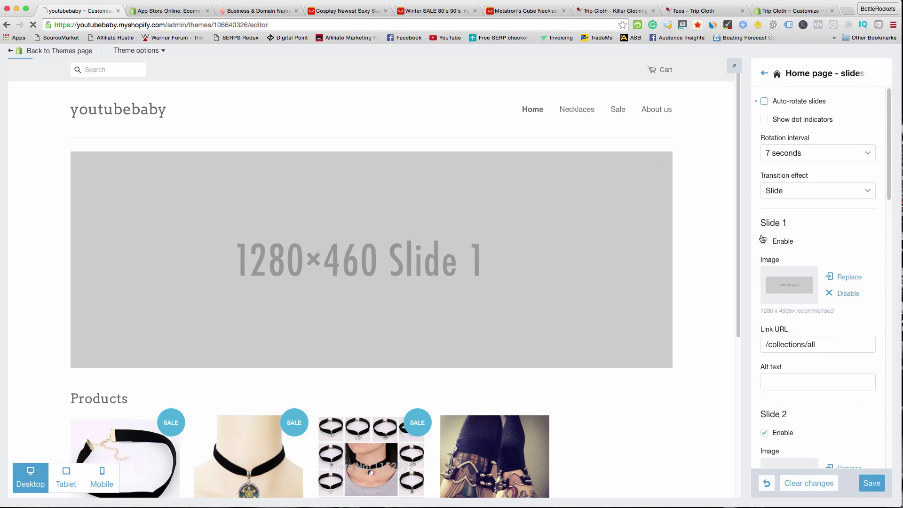
left_click(765, 433)
left_click(872, 483)
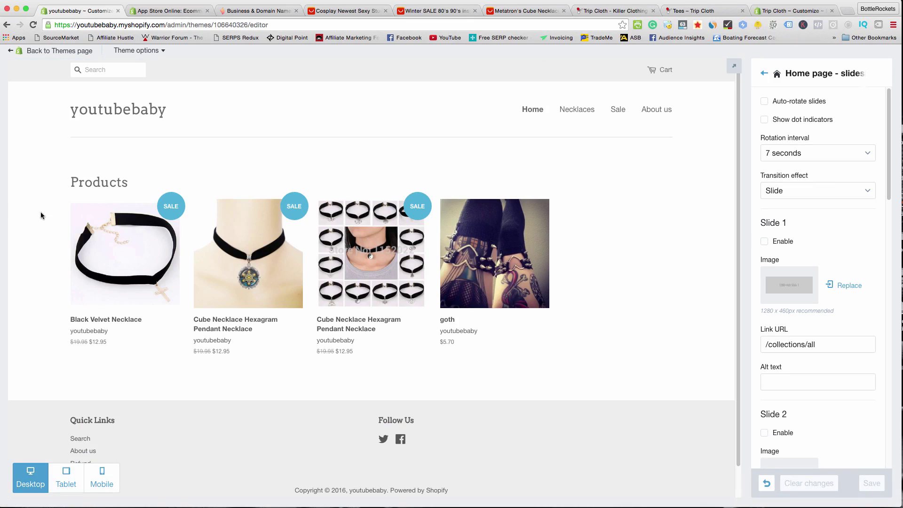
- Switch the theme preview to mobile and examine the storefront from the header through the products to the footer
scroll(97, 233, "down", 1)
scroll(97, 232, "up", 1)
left_click(99, 478)
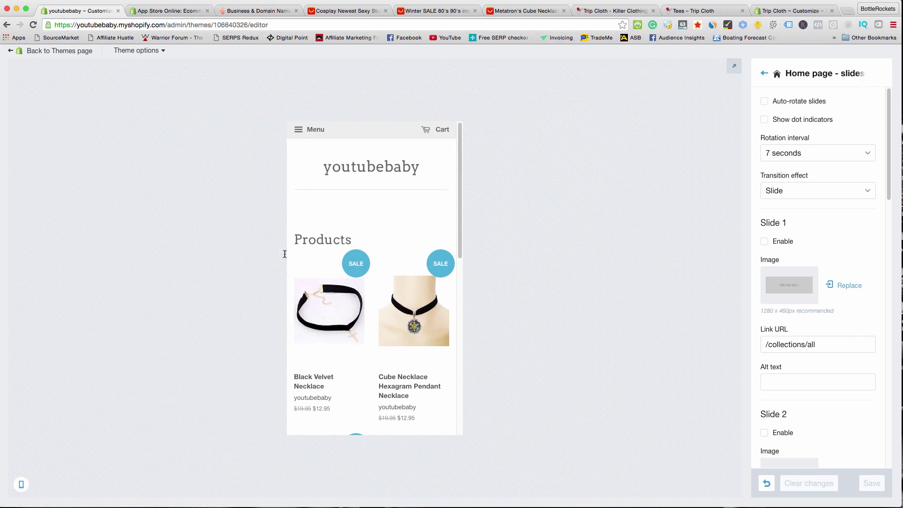
scroll(334, 240, "down", 10)
scroll(329, 250, "up", 10)
scroll(367, 280, "down", 1)
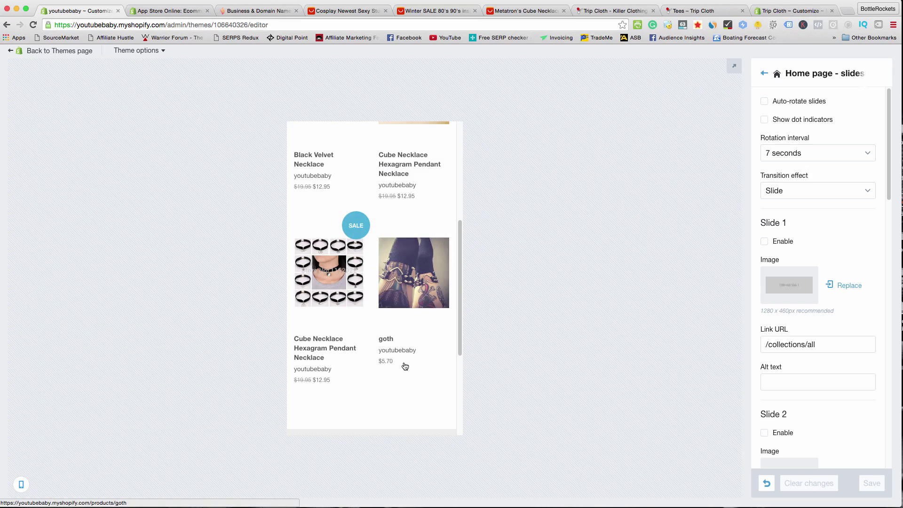
scroll(405, 366, "down", 3)
scroll(405, 325, "down", 5)
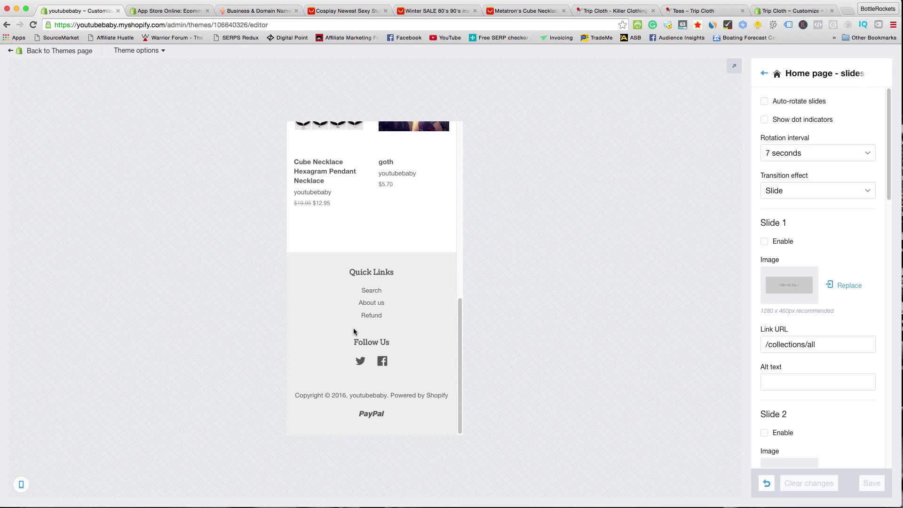
scroll(377, 356, "up", 20)
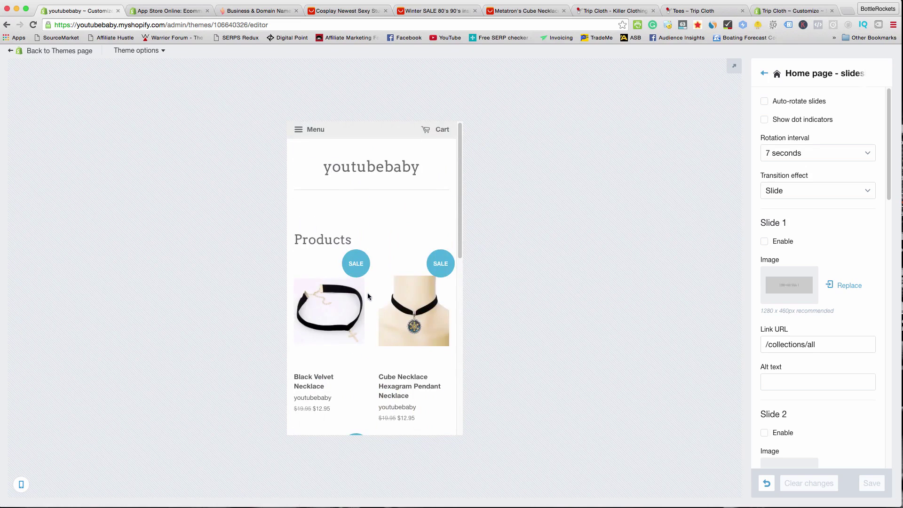
left_click(765, 73)
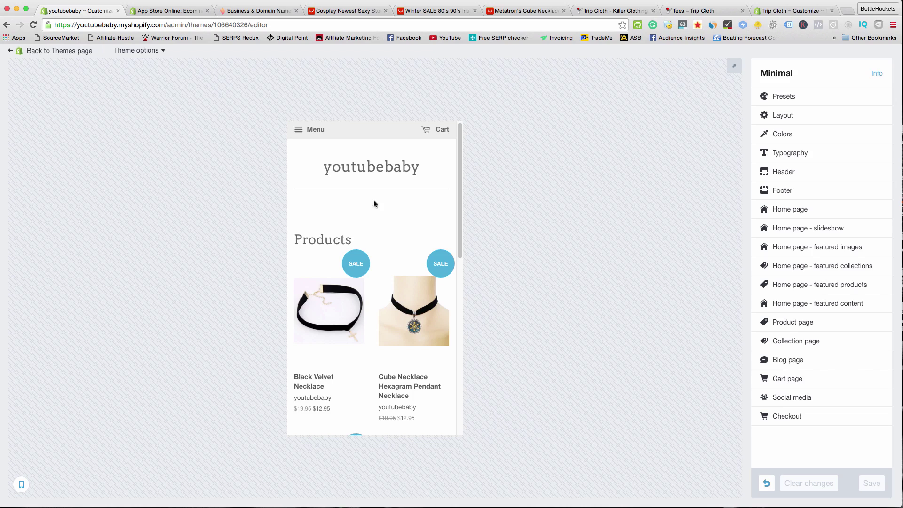
left_click_drag(461, 132, 438, 221)
scroll(427, 278, "down", 3)
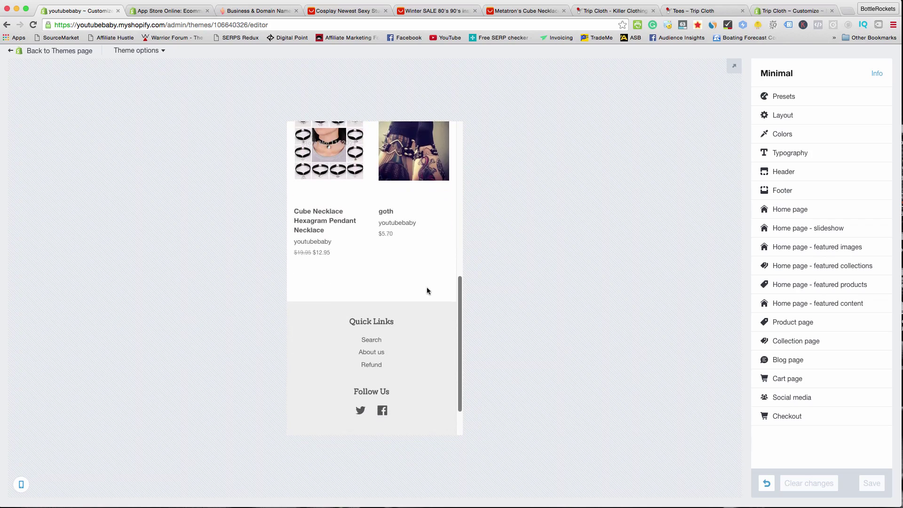
scroll(437, 174, "up", 5)
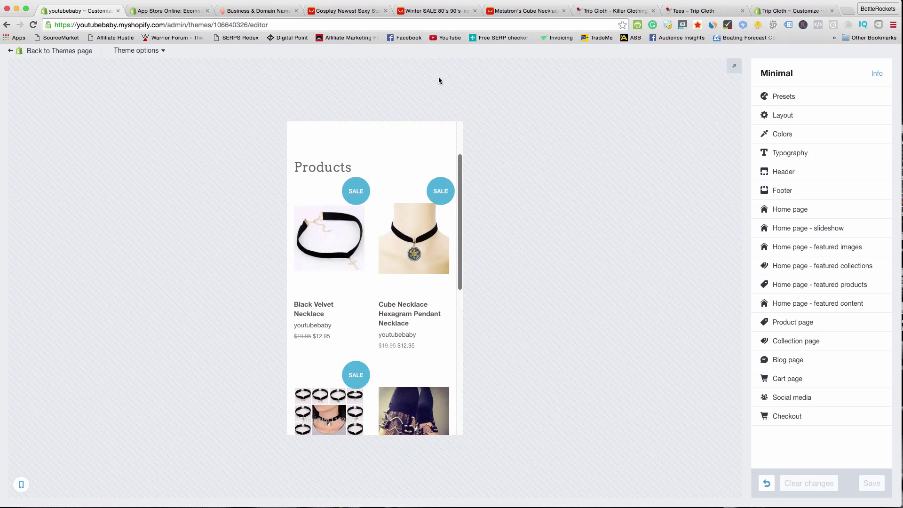
left_click_drag(460, 167, 260, 83)
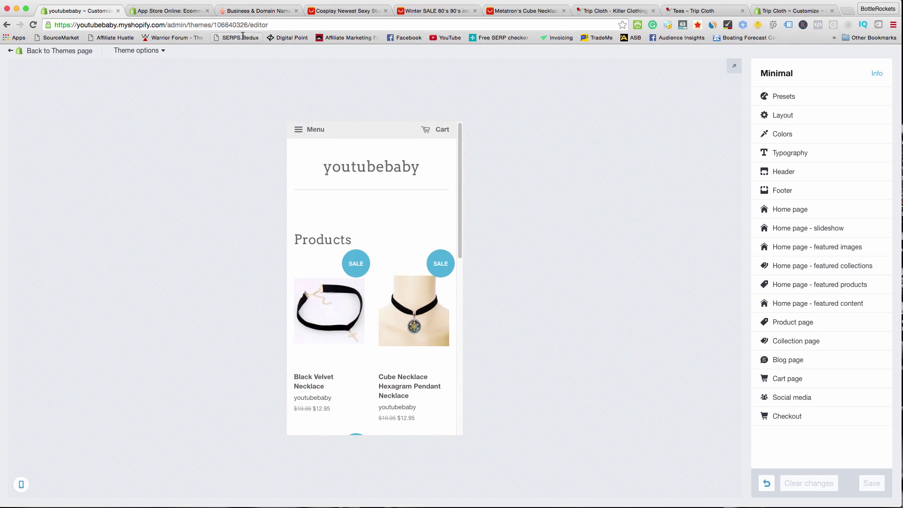
- Leave the theme editor and review the published Minimal theme on the store's Themes page
left_click(166, 12)
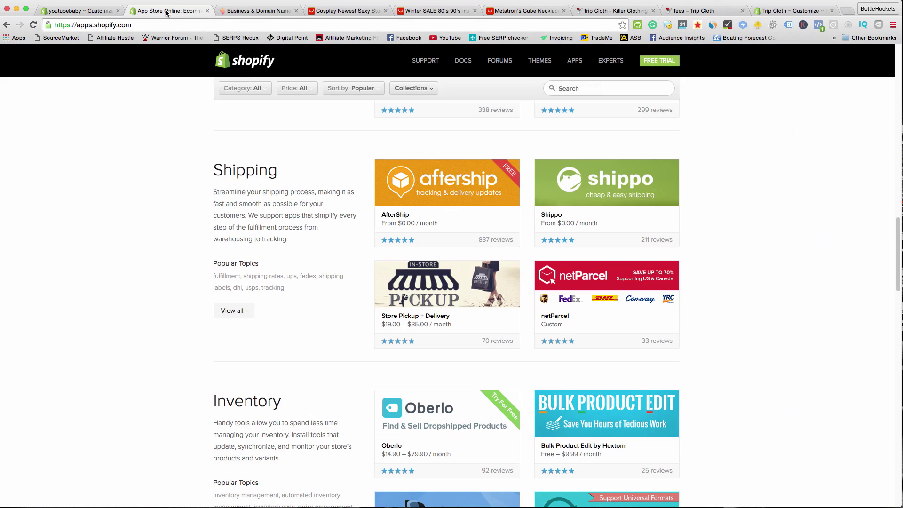
left_click(75, 11)
left_click(47, 51)
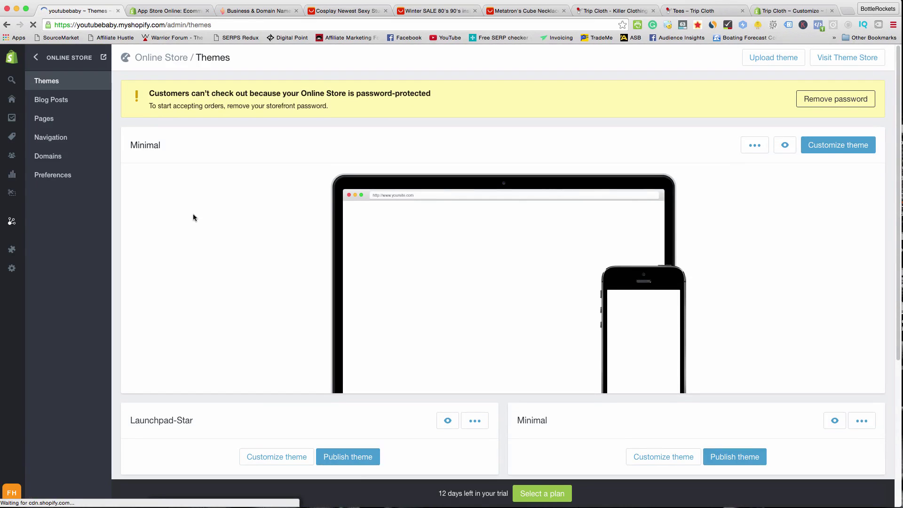
scroll(194, 217, "down", 3)
scroll(193, 218, "down", 2)
scroll(193, 218, "up", 5)
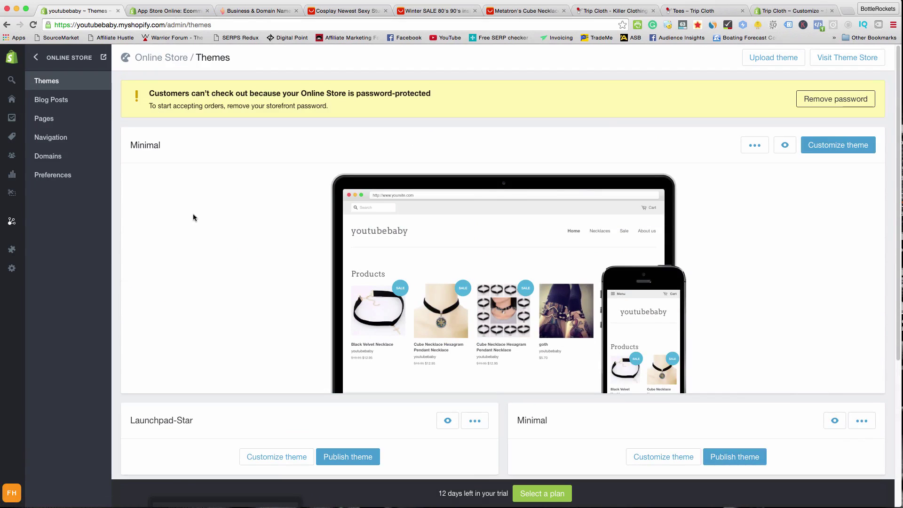
- View the store's Discounts and Customers pages and look through the available sales, payment, tax and traffic reports
mouse_move(18, 119)
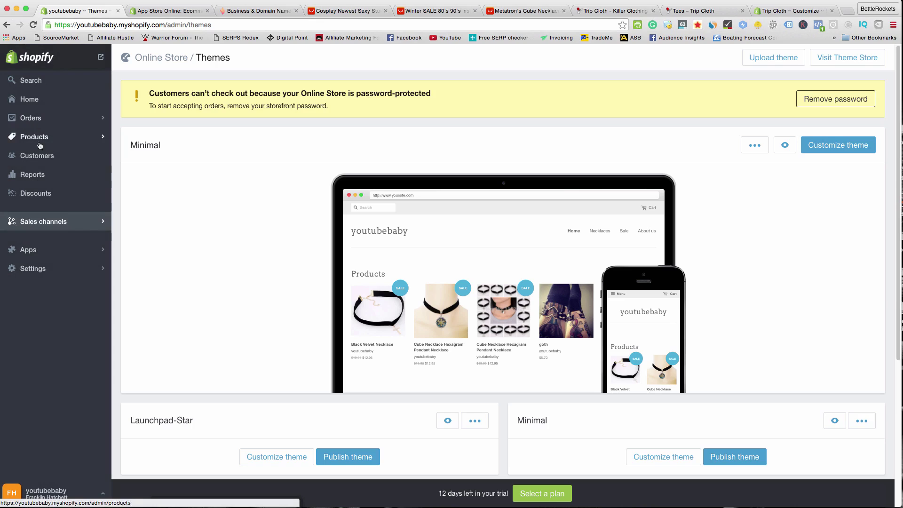
left_click(36, 194)
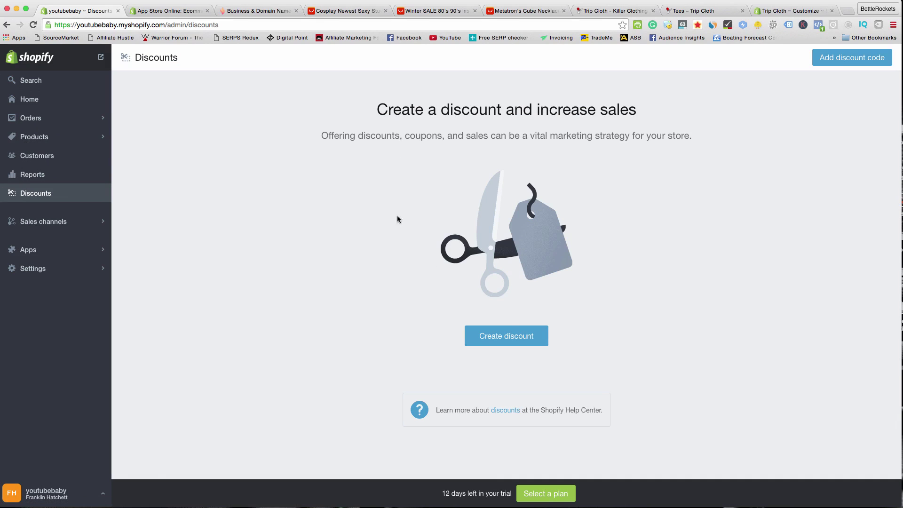
left_click(41, 162)
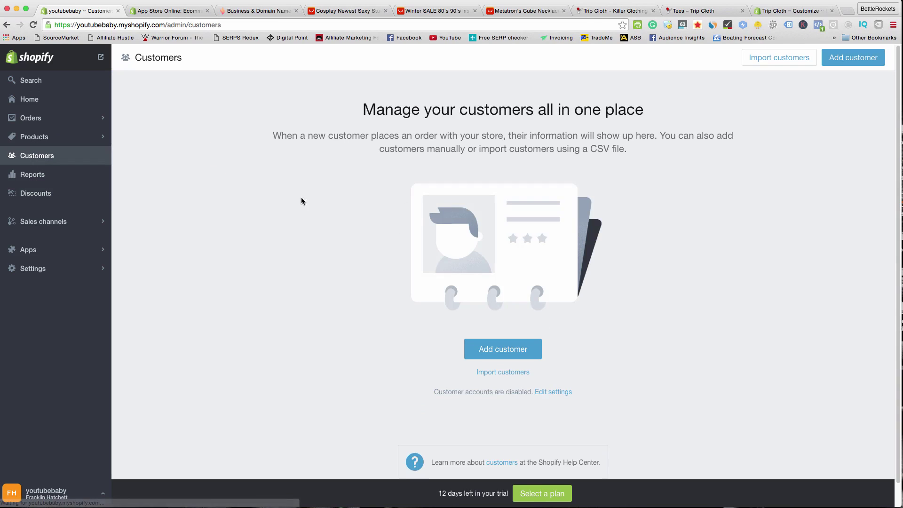
left_click(42, 176)
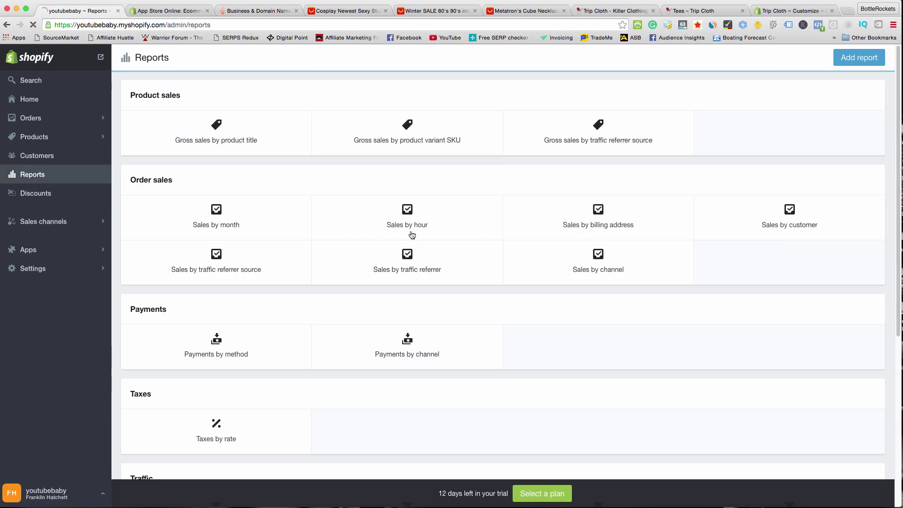
scroll(276, 213, "down", 5)
scroll(275, 213, "down", 1)
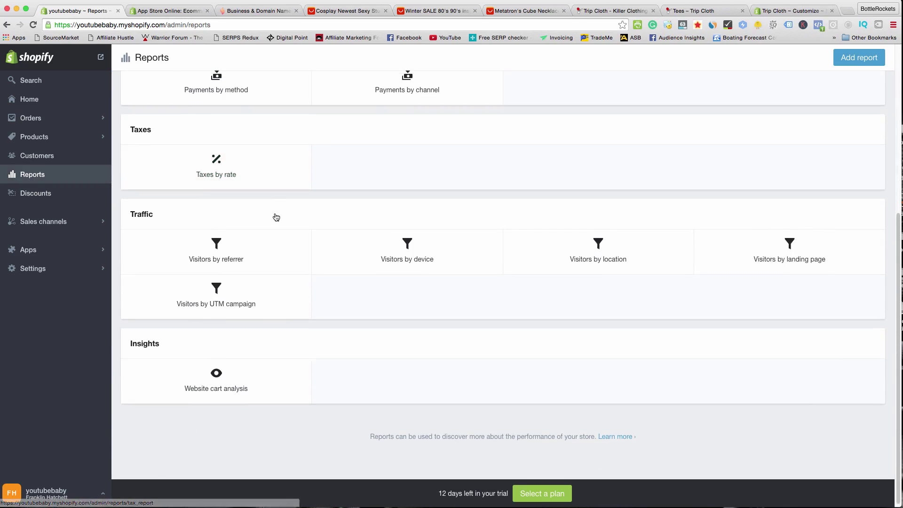
scroll(275, 214, "up", 6)
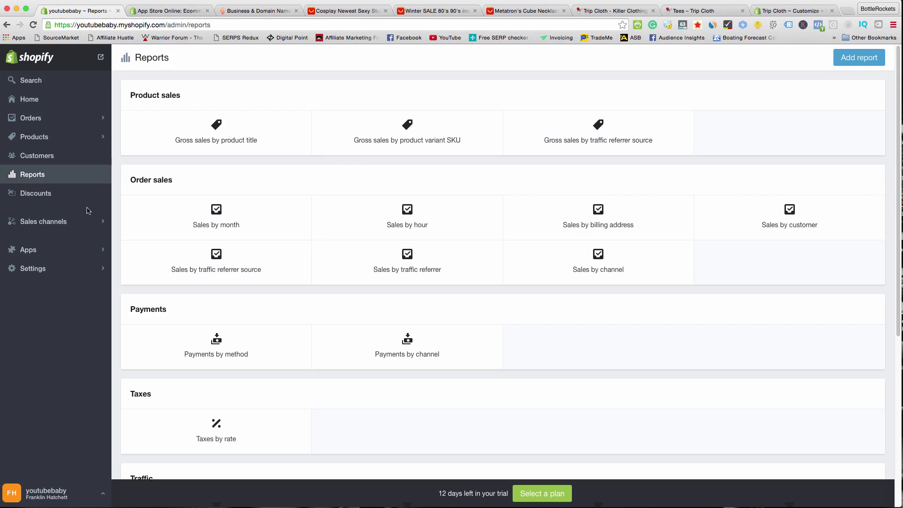
- Open the store's sales channels and view the details of the Facebook and Buy Button channels without adding them
left_click(43, 222)
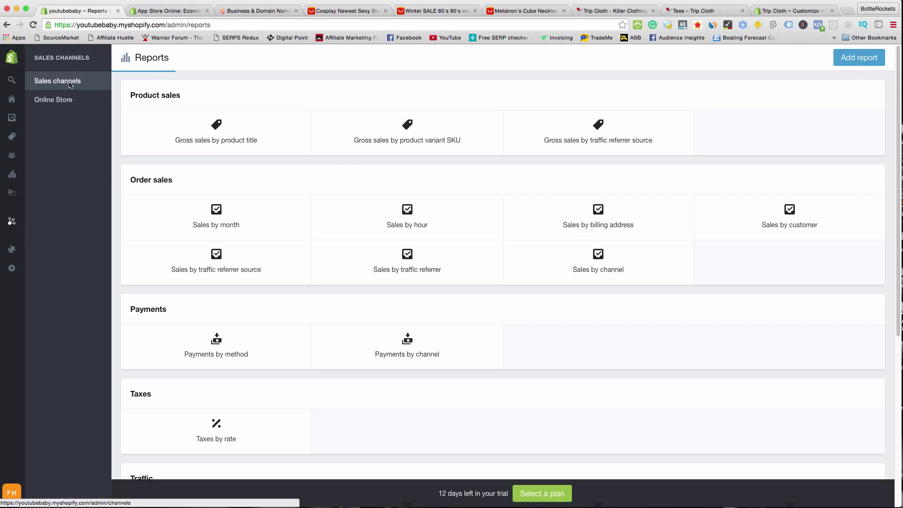
left_click(92, 86)
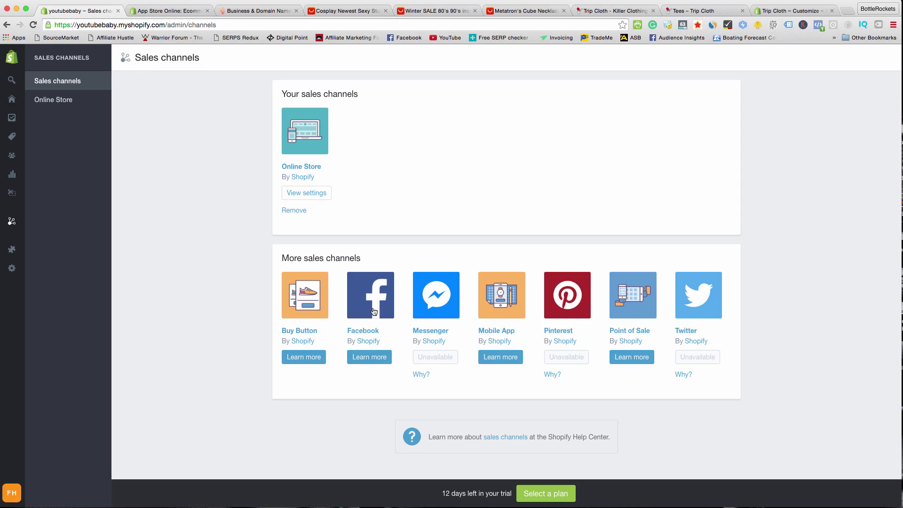
left_click(379, 362)
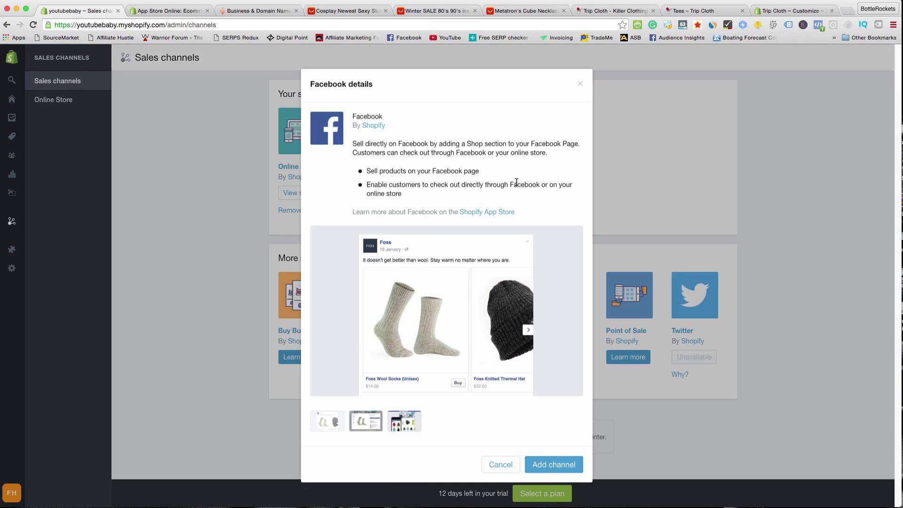
left_click(580, 83)
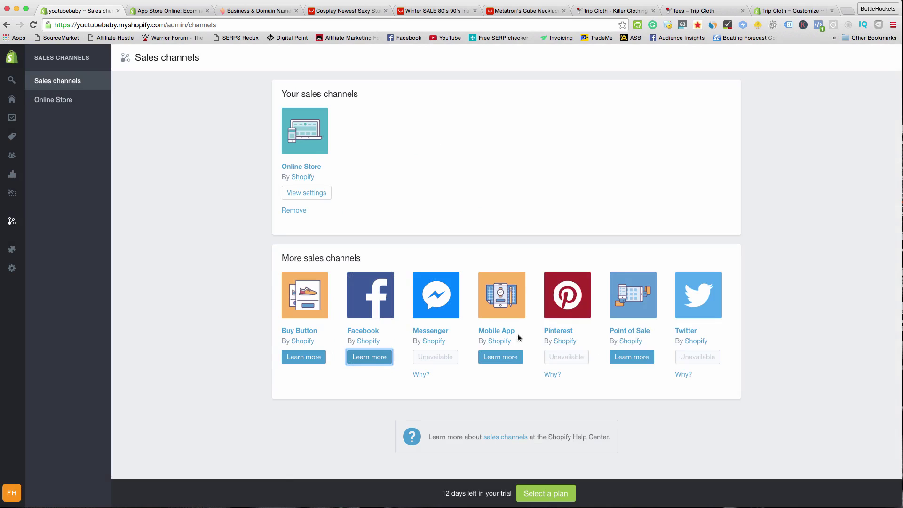
left_click(309, 357)
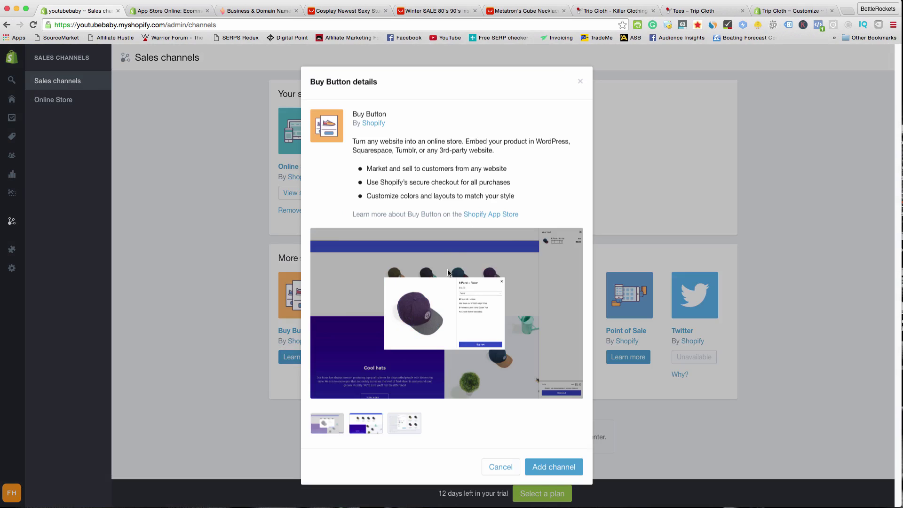
left_click(580, 81)
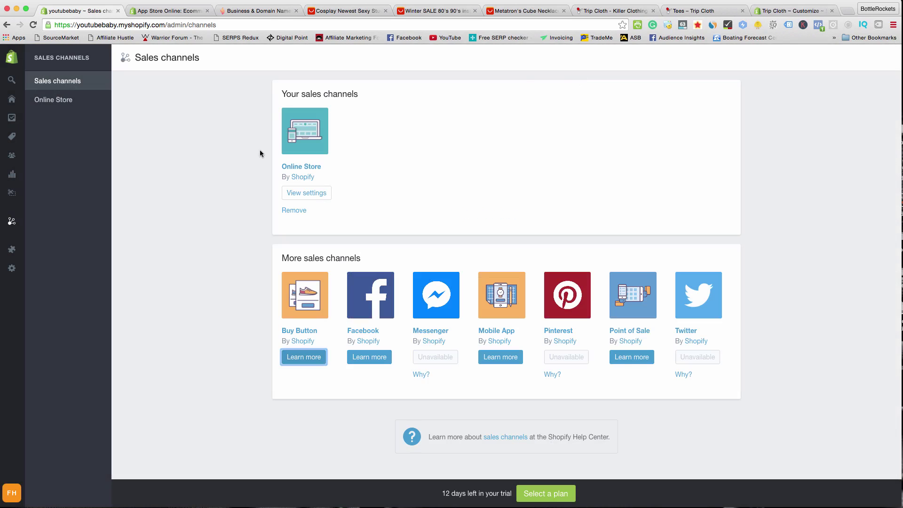